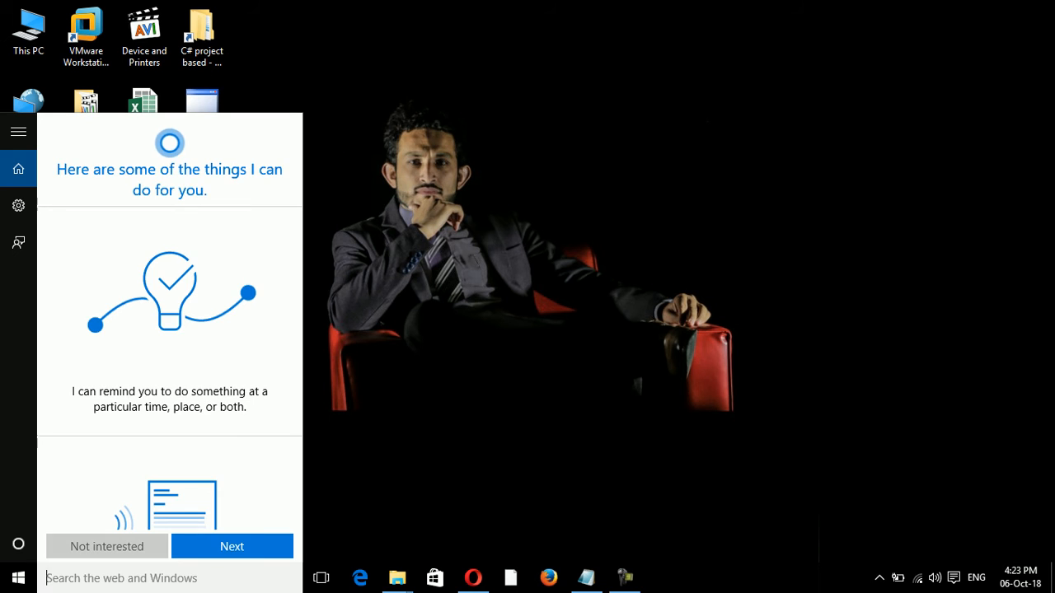
# - Launch Word 2013 and create a blank document
pyautogui.write('rd')
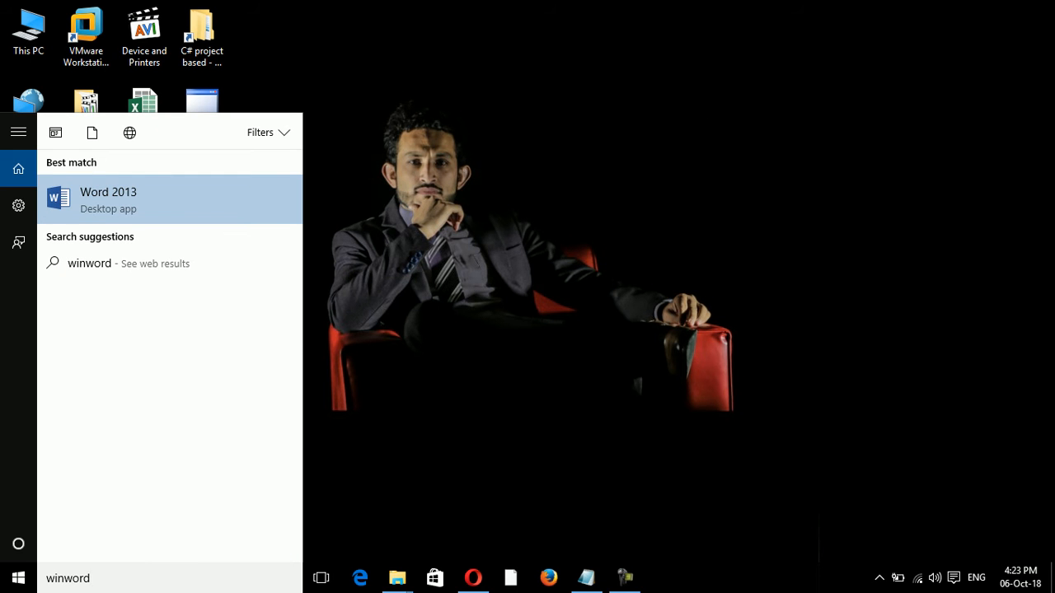
pyautogui.press('Return')
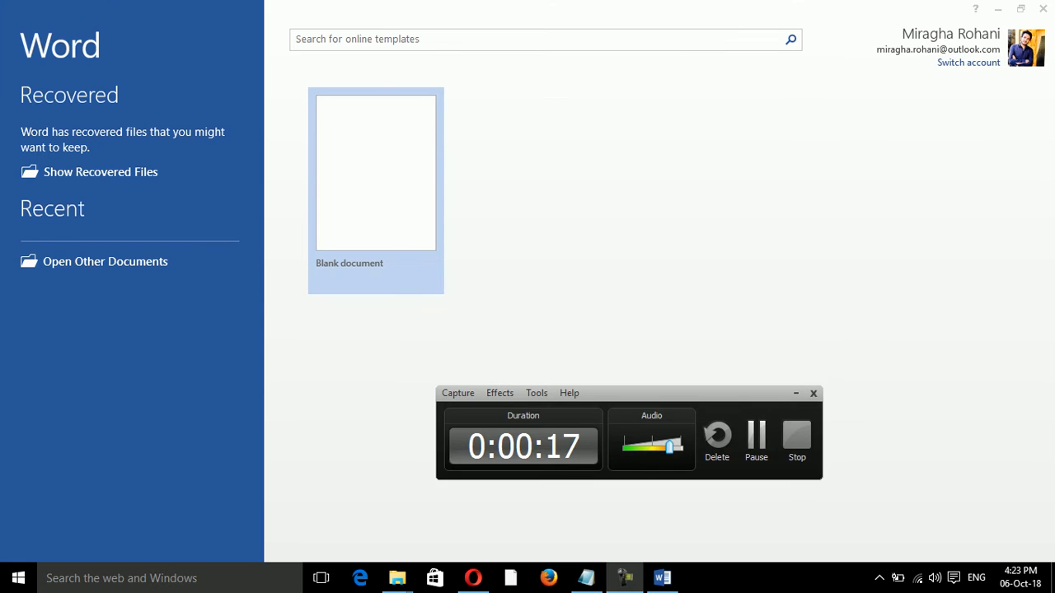
pyautogui.press('Return')
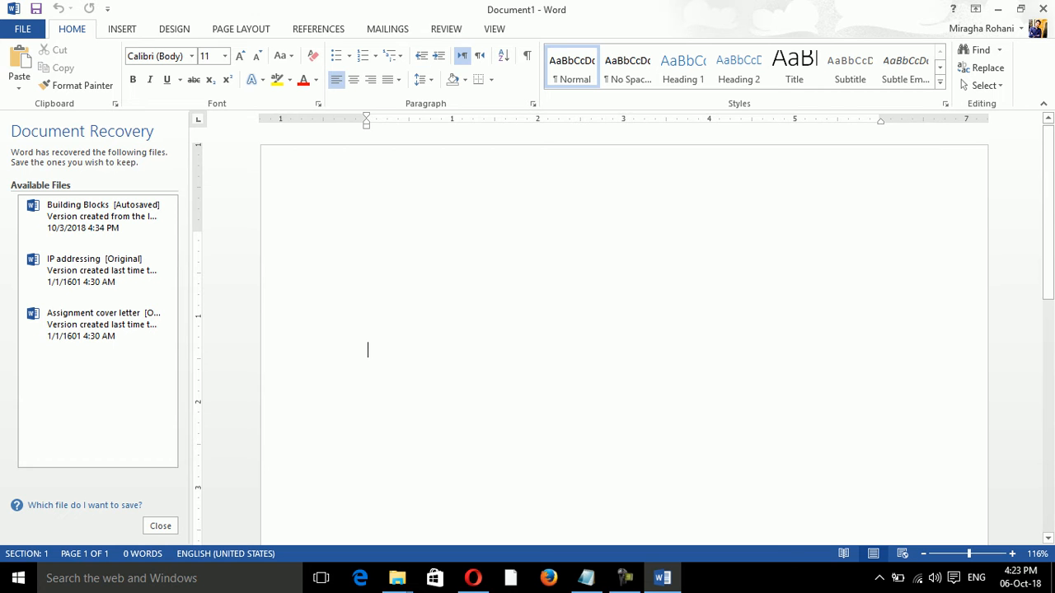
# - Insert the picture Luxury Banner from New Volume (E:) into the blank document
pyautogui.click(318, 29)
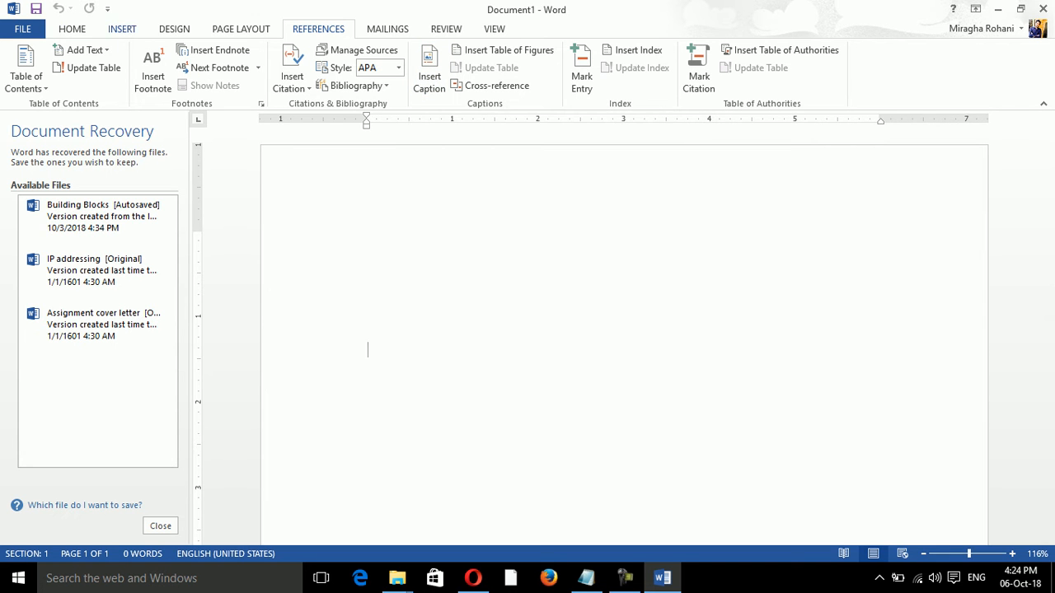
pyautogui.click(122, 29)
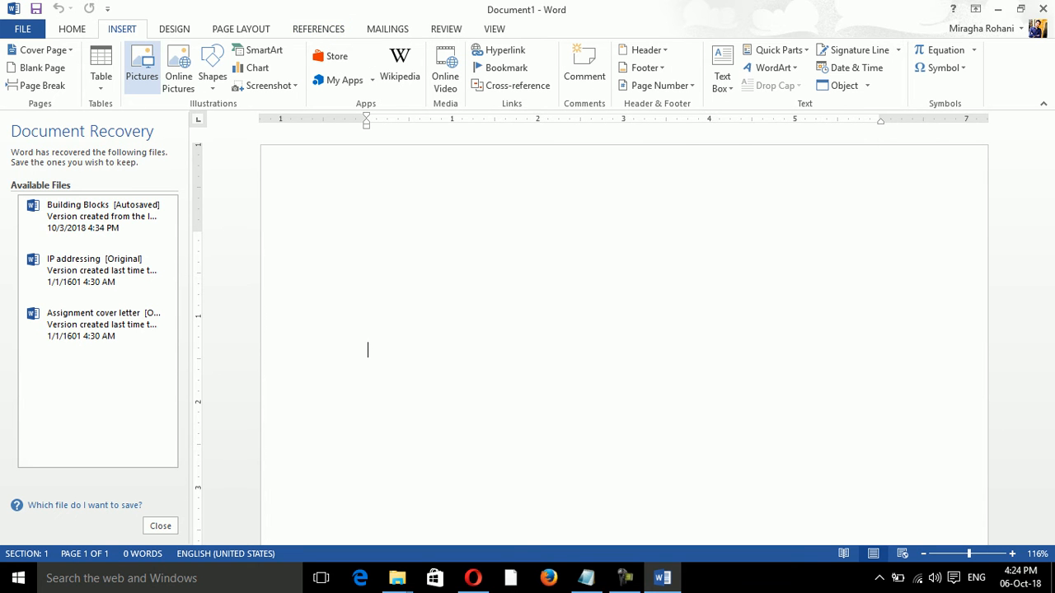
pyautogui.click(142, 68)
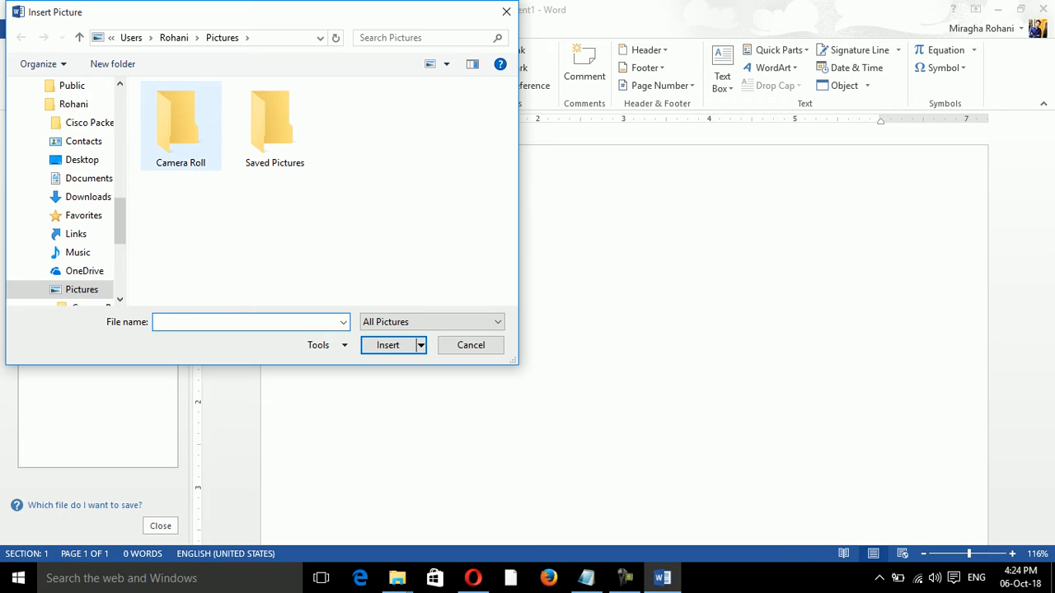
pyautogui.scroll(-3, 119, 220)
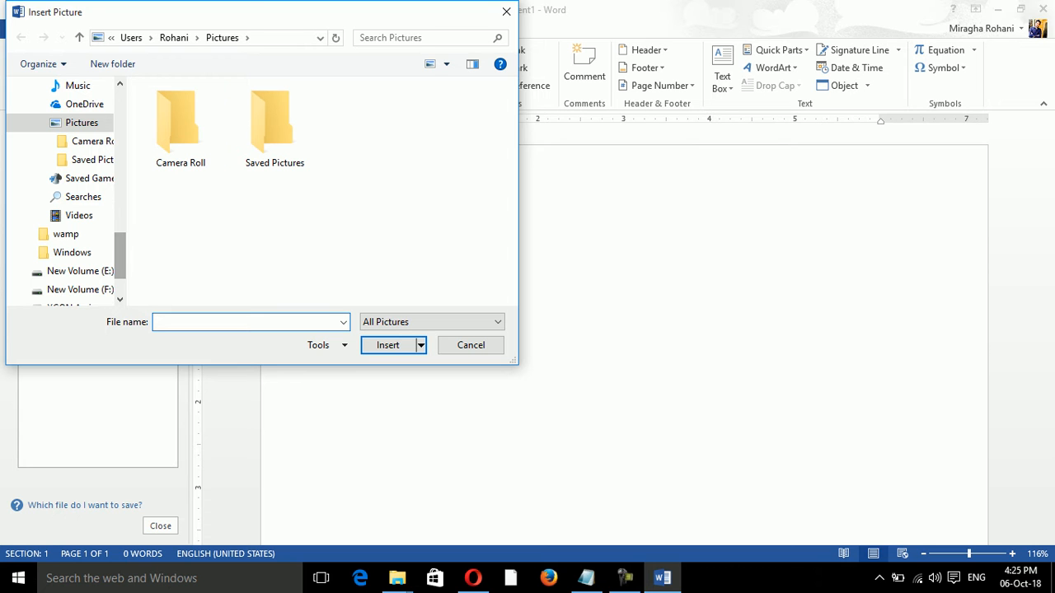
pyautogui.scroll(-2, 50, 216)
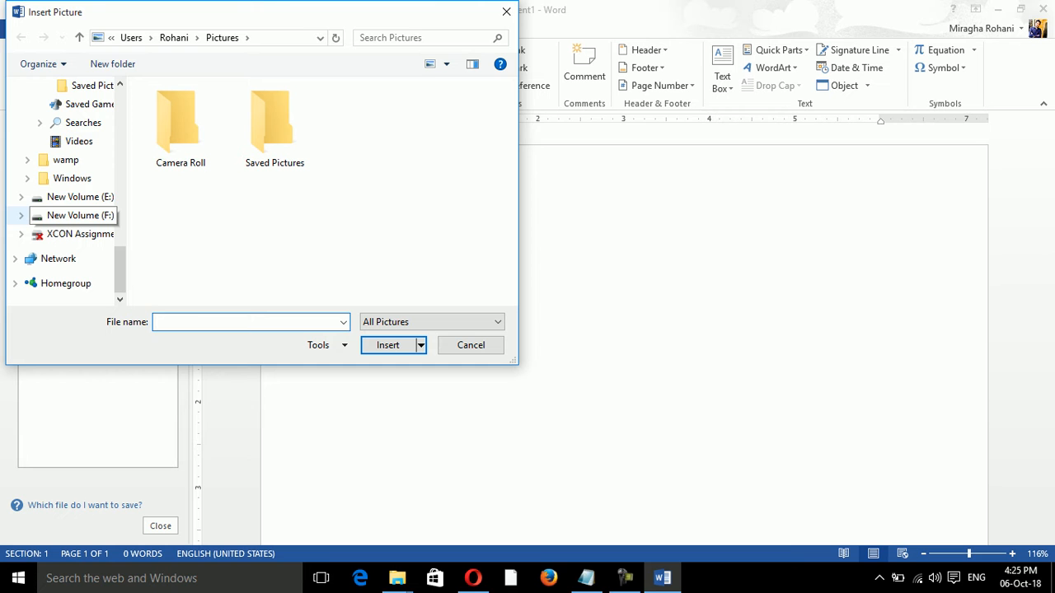
pyautogui.scroll(3, 75, 215)
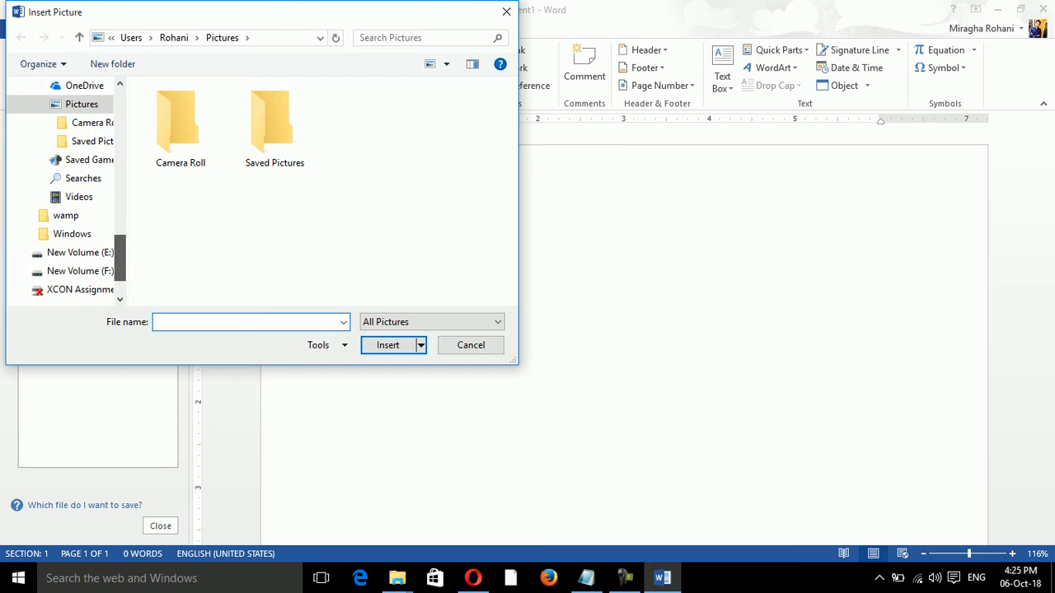
pyautogui.click(90, 197)
pyautogui.click(91, 179)
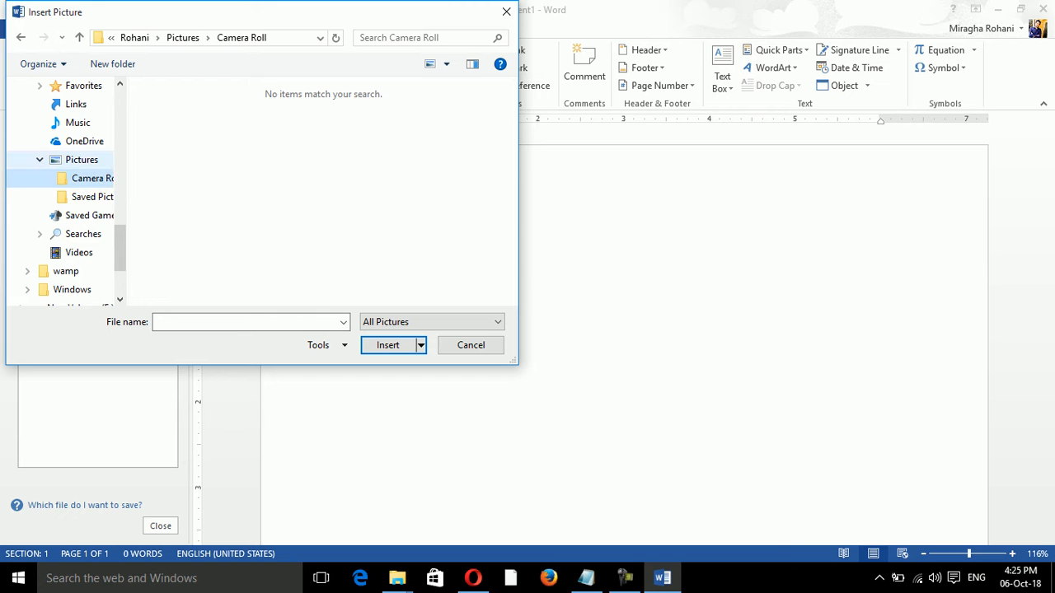
pyautogui.scroll(-2, 74, 216)
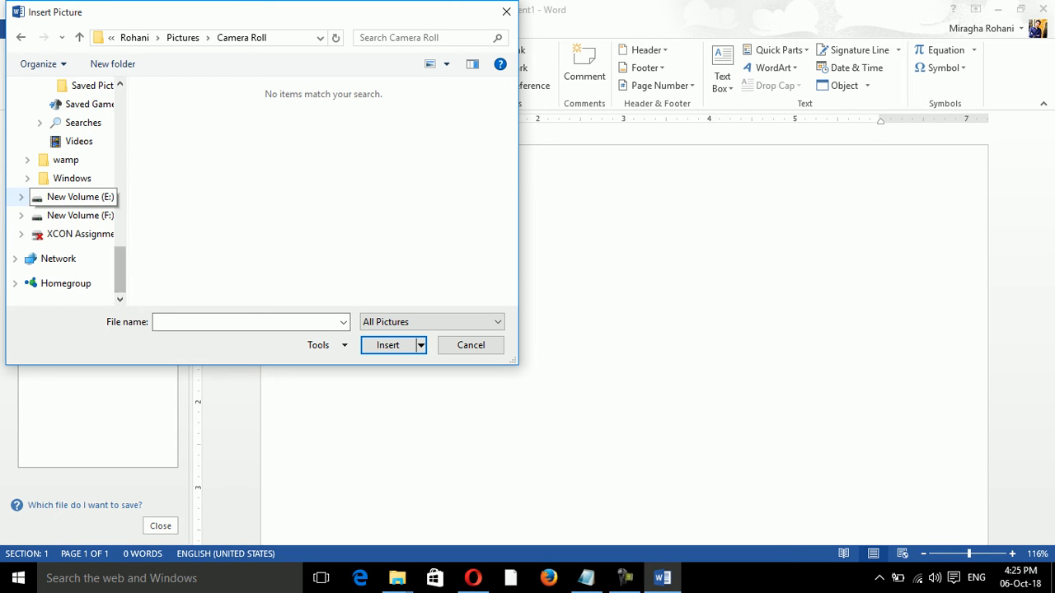
pyautogui.click(80, 197)
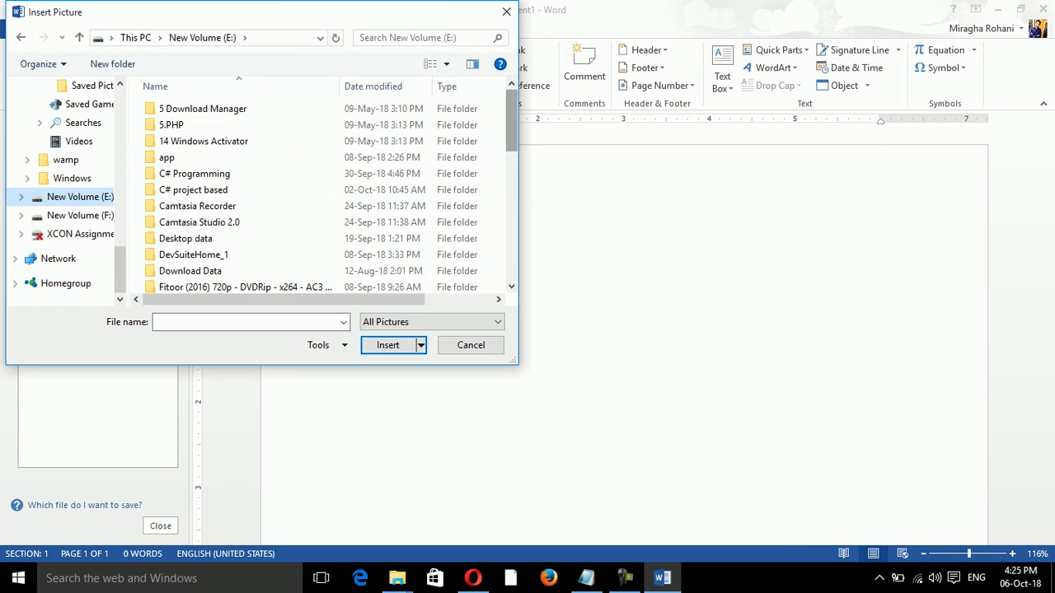
pyautogui.scroll(-15, 355, 119)
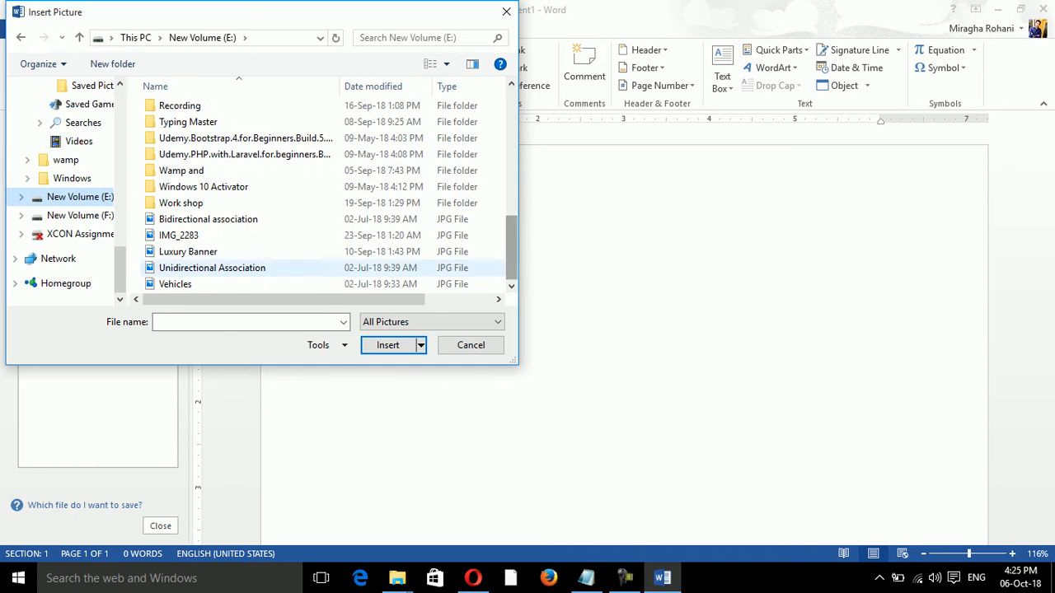
pyautogui.click(213, 268)
pyautogui.click(197, 251)
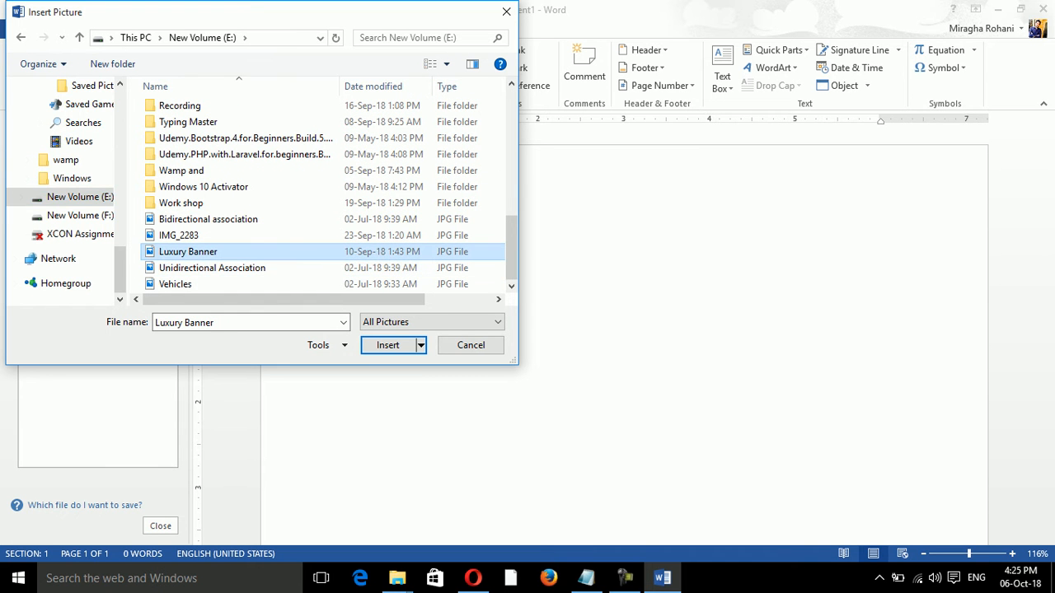
pyautogui.click(388, 345)
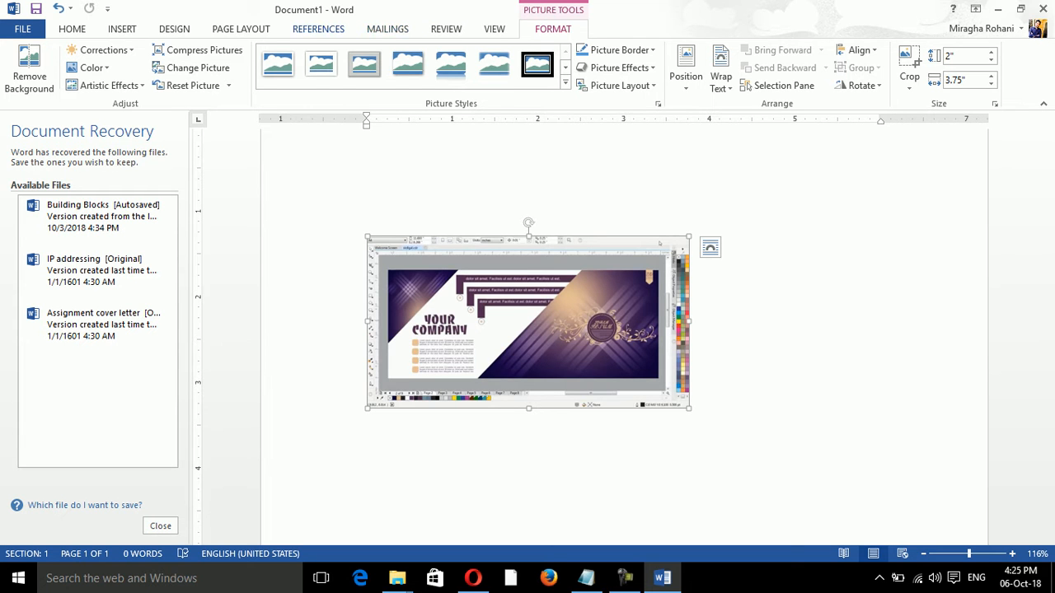
# - Add the caption "Figure 1" below the banner picture, using the Figure label
pyautogui.hotkey('alt', 's')
pyautogui.press('p')
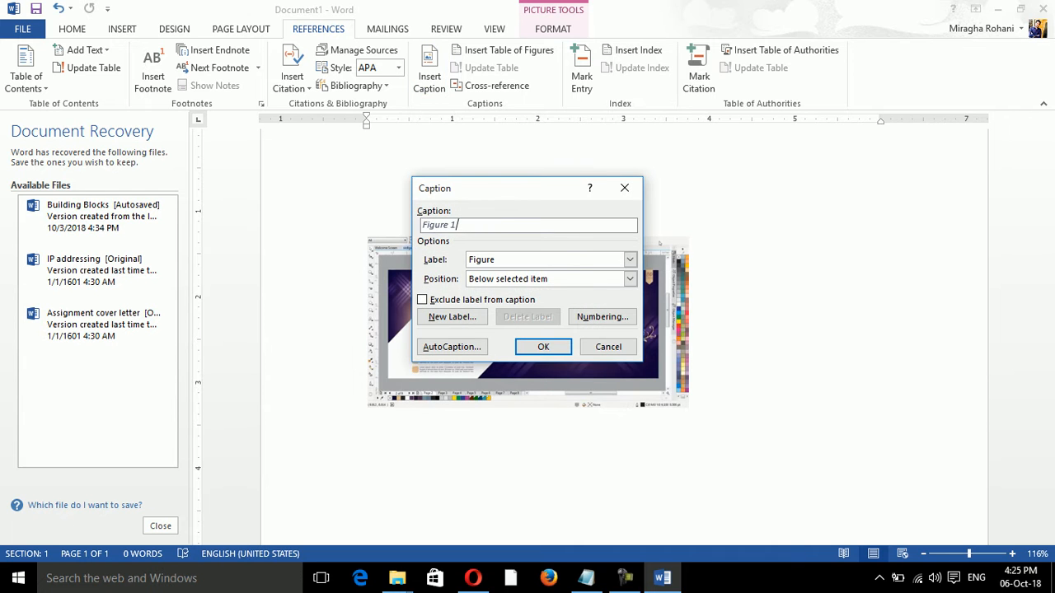
pyautogui.moveTo(510, 187); pyautogui.dragTo(847, 195)
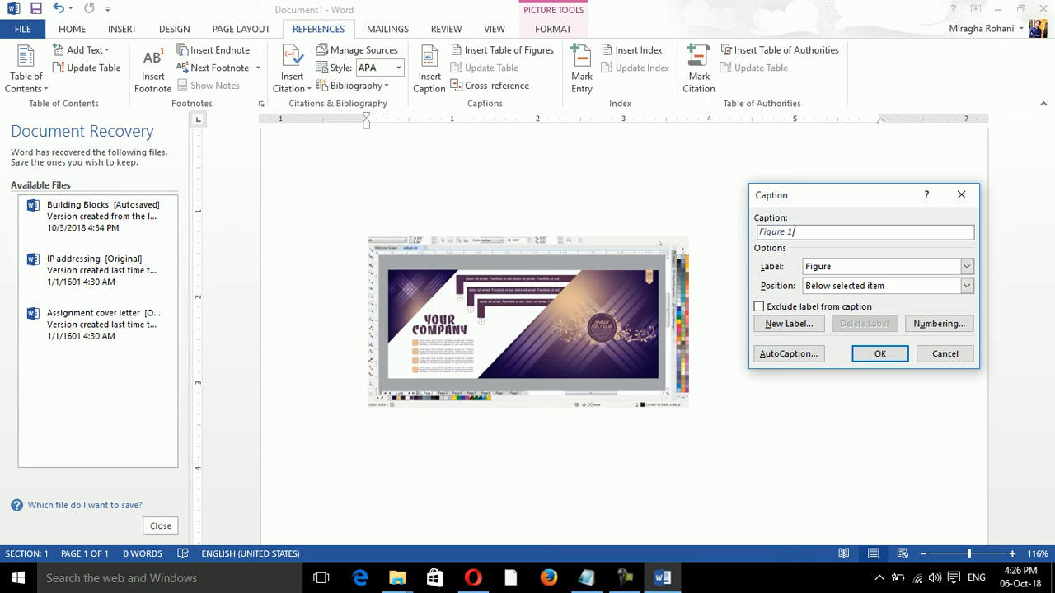
pyautogui.moveTo(825, 195); pyautogui.dragTo(784, 196)
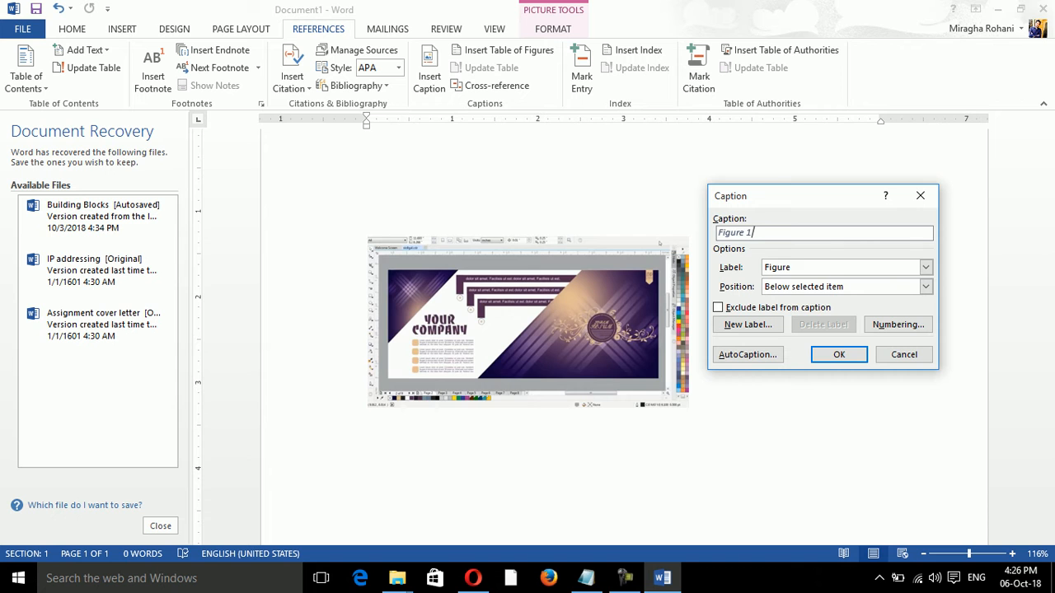
pyautogui.click(926, 267)
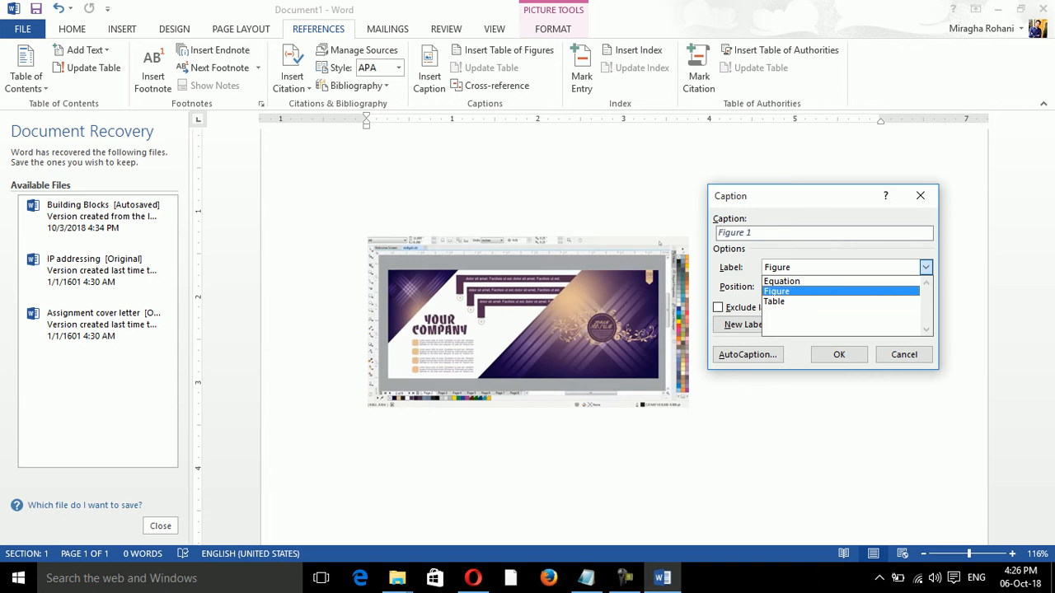
pyautogui.click(926, 267)
pyautogui.click(840, 355)
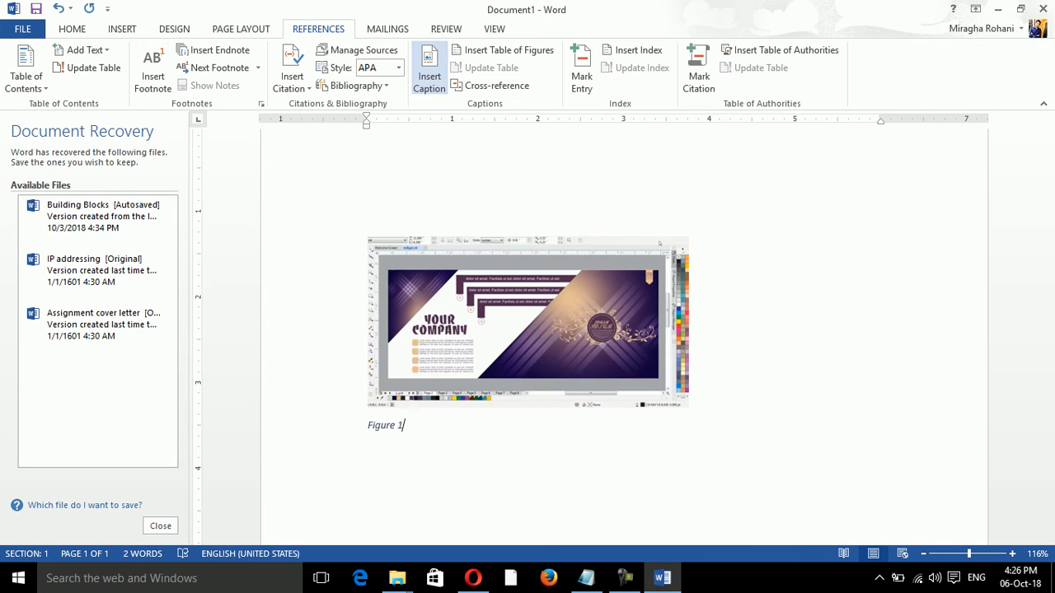
# - Create a new caption label named Picture1.5 and insert its caption on the same line after "Figure 1"
pyautogui.click(428, 74)
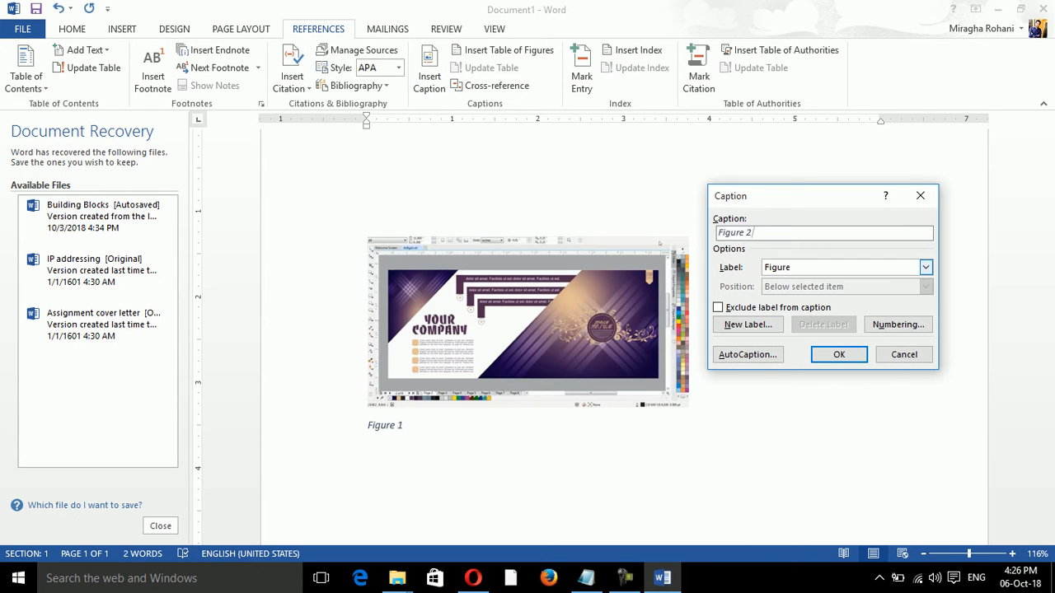
pyautogui.click(748, 324)
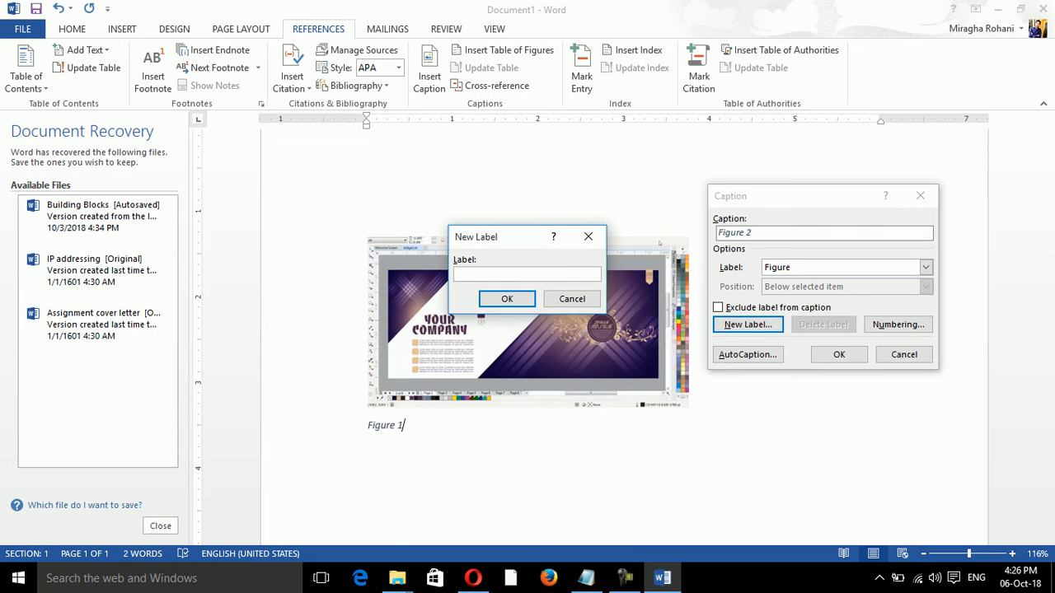
pyautogui.write('Picture1')
pyautogui.press('BackSpace')
pyautogui.write('1')
pyautogui.press('BackSpace')
pyautogui.press('BackSpace')
pyautogui.write('1.5')
pyautogui.press('Return')
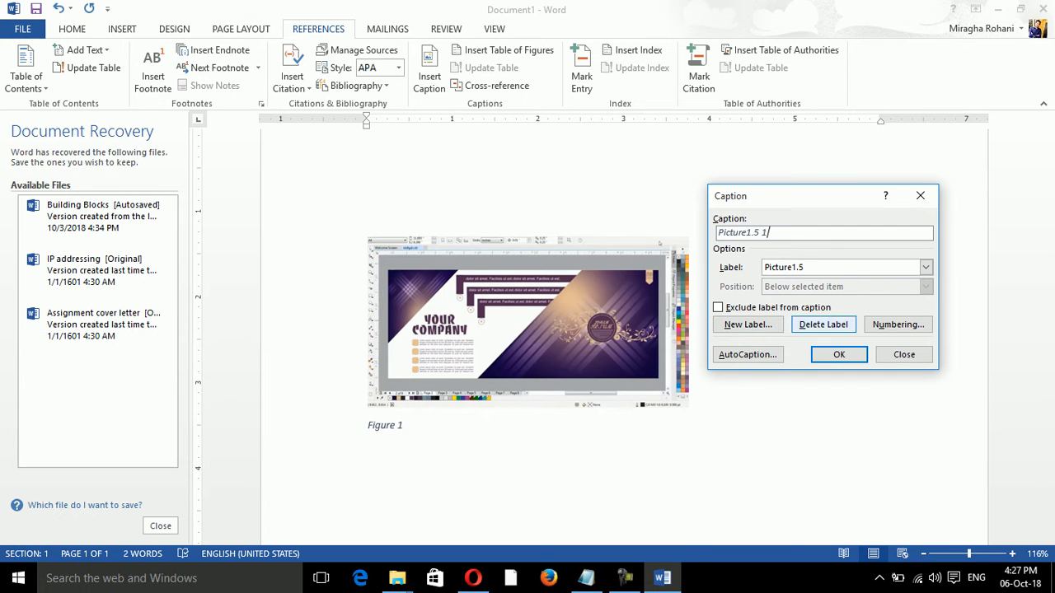
pyautogui.click(839, 355)
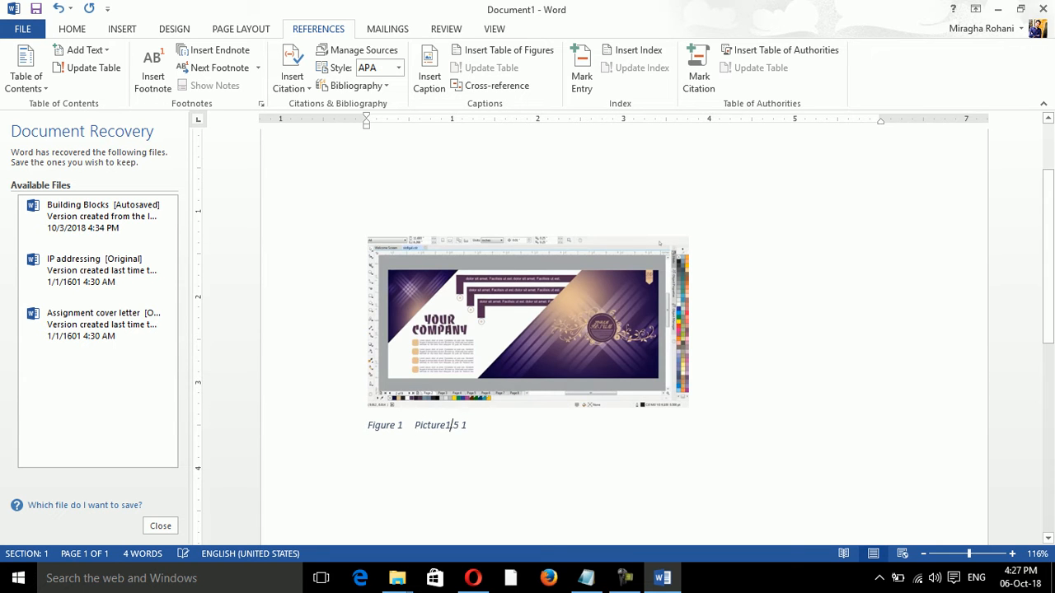
# - Review the caption labels and the object types offered by AutoCaption, and leave without applying any changes
pyautogui.click(429, 76)
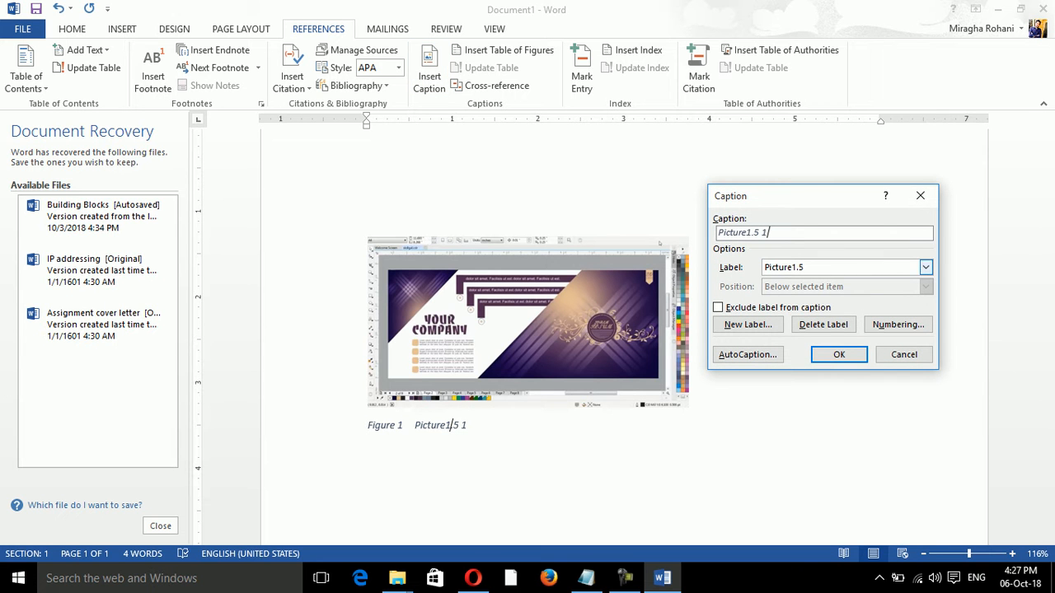
pyautogui.click(925, 267)
pyautogui.click(824, 307)
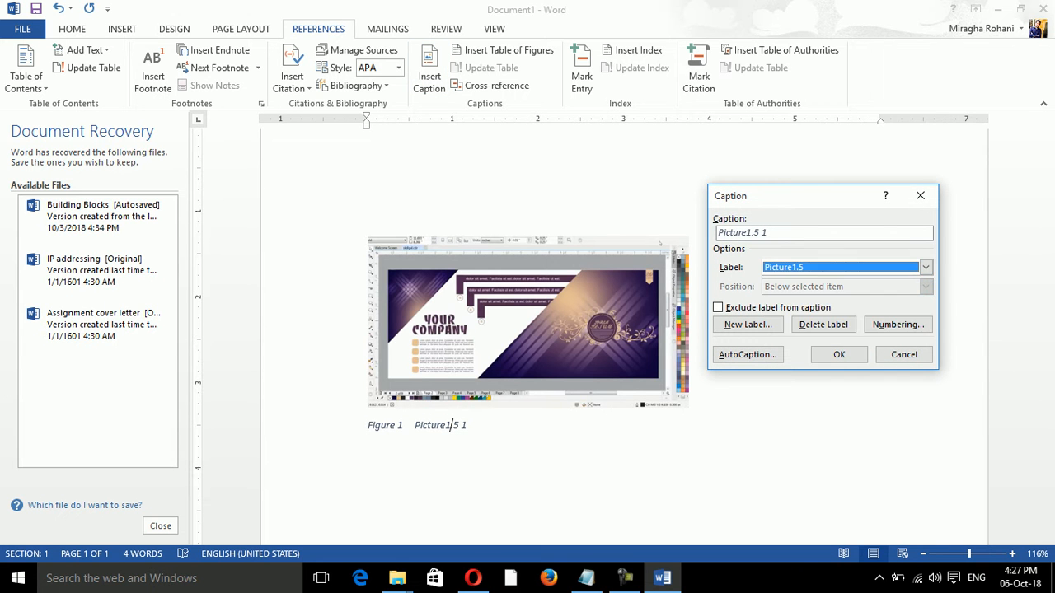
pyautogui.click(748, 354)
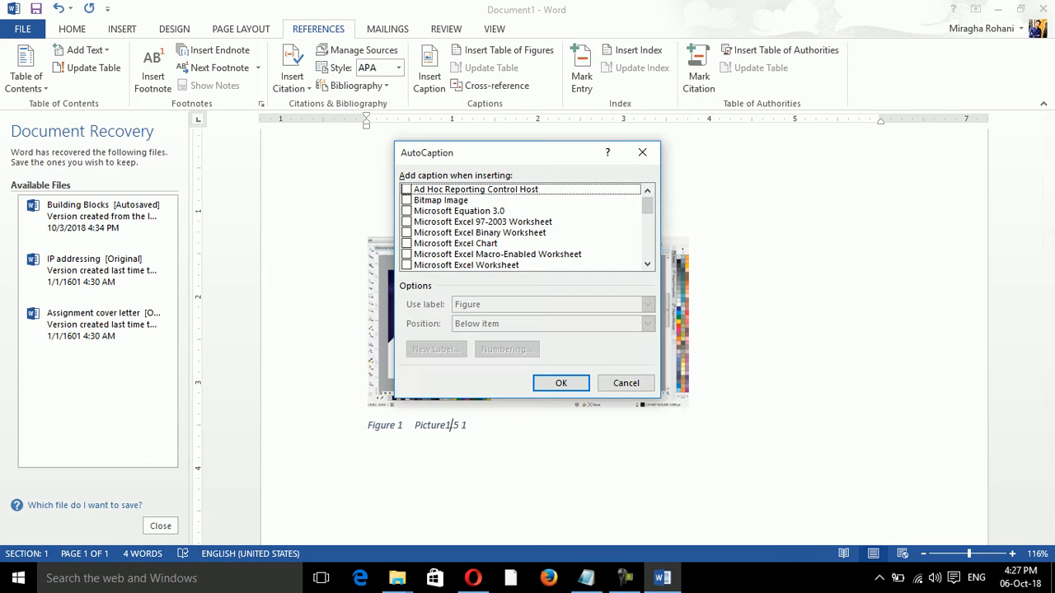
pyautogui.scroll(-5, 523, 226)
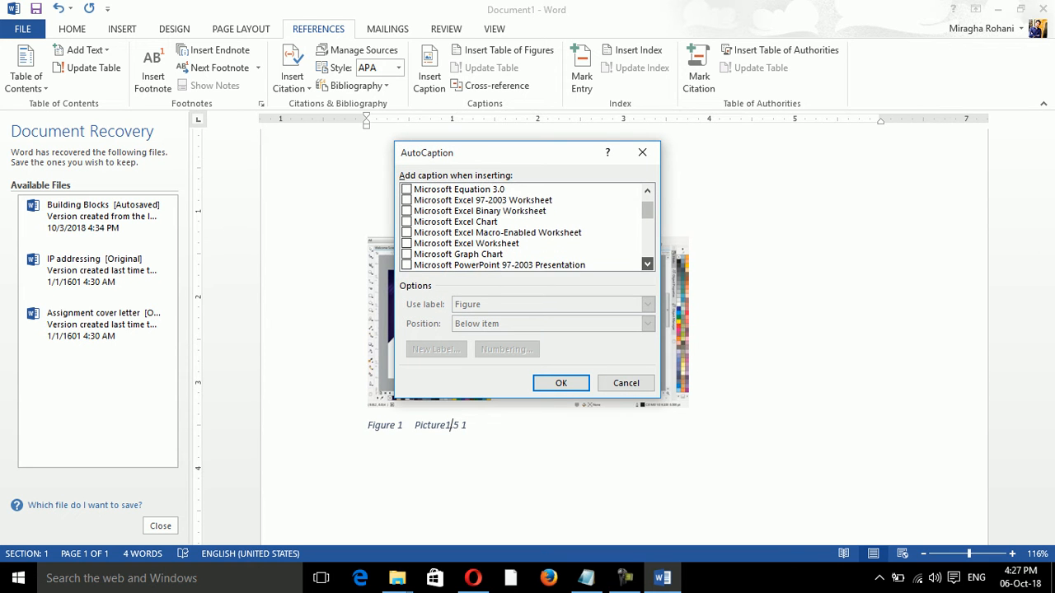
pyautogui.scroll(-2, 523, 227)
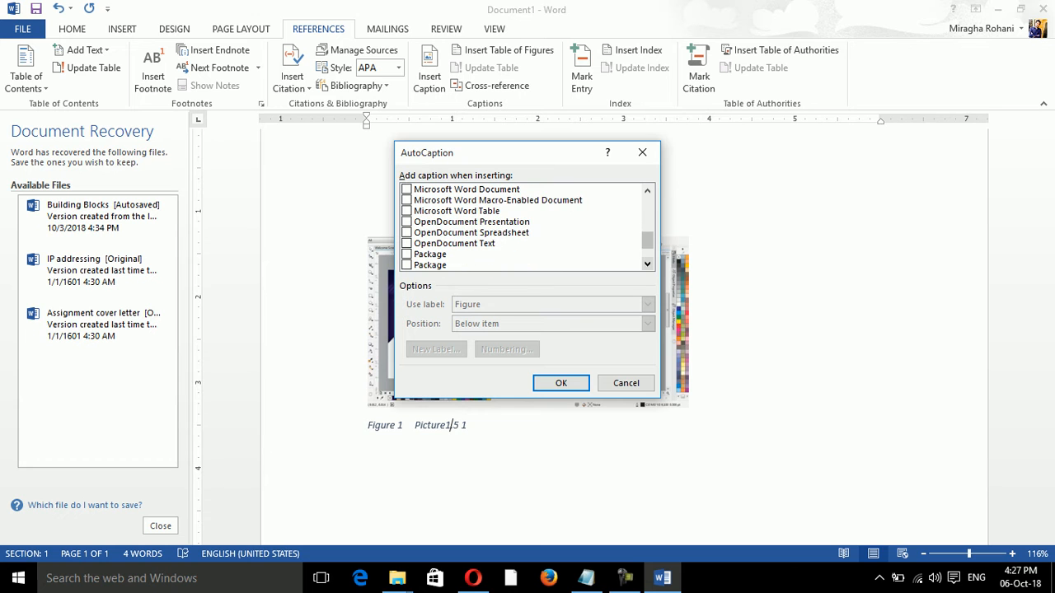
pyautogui.click(626, 383)
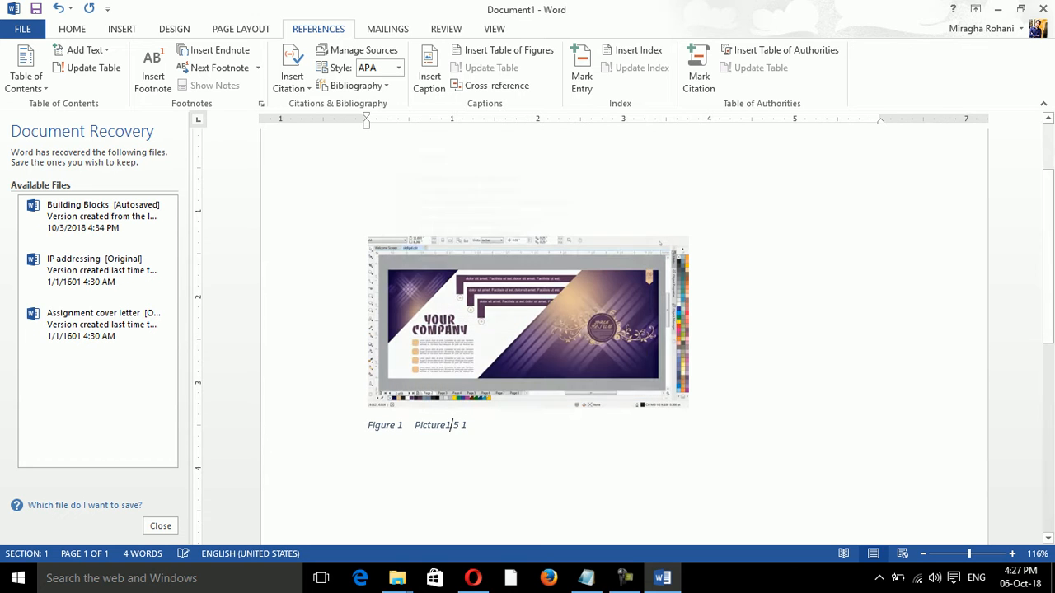
# - Delete the "Figure 1" caption text in front of the Picture1.5 caption below the picture
pyautogui.click(469, 425)
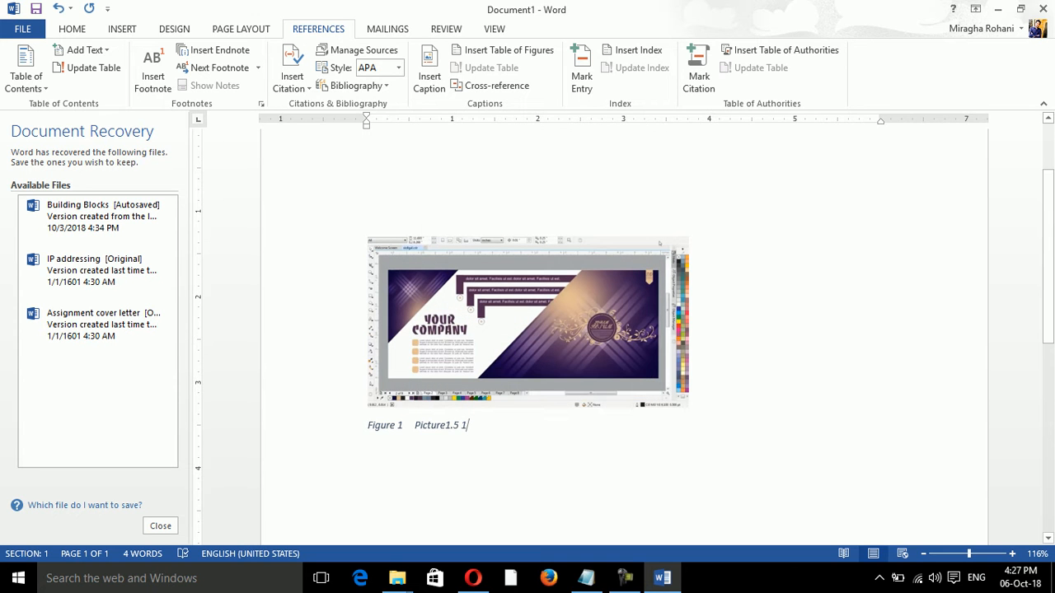
pyautogui.click(399, 425)
pyautogui.moveTo(367, 426); pyautogui.dragTo(415, 425)
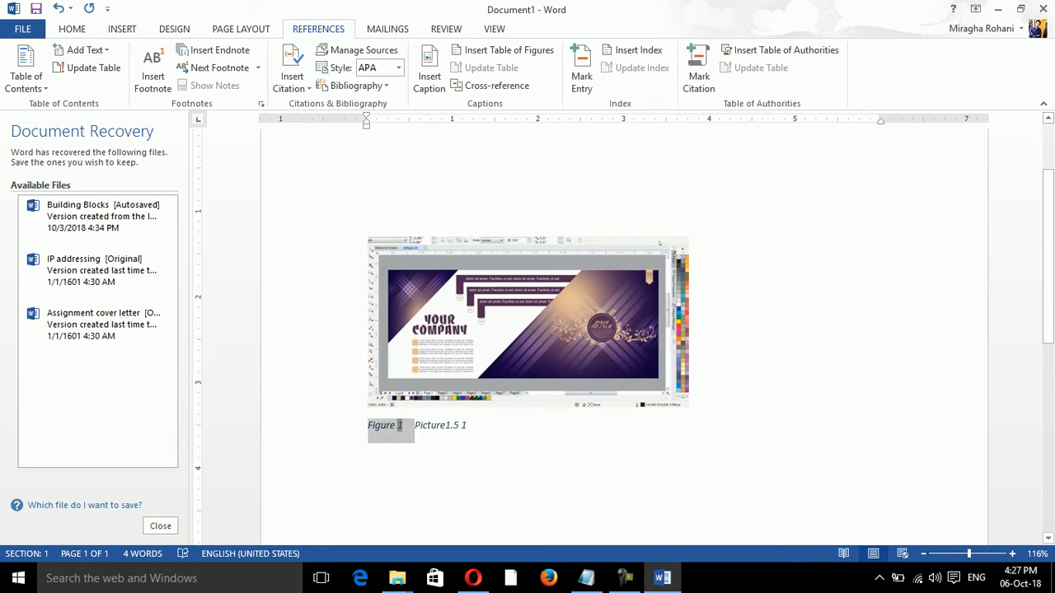
pyautogui.press('Delete')
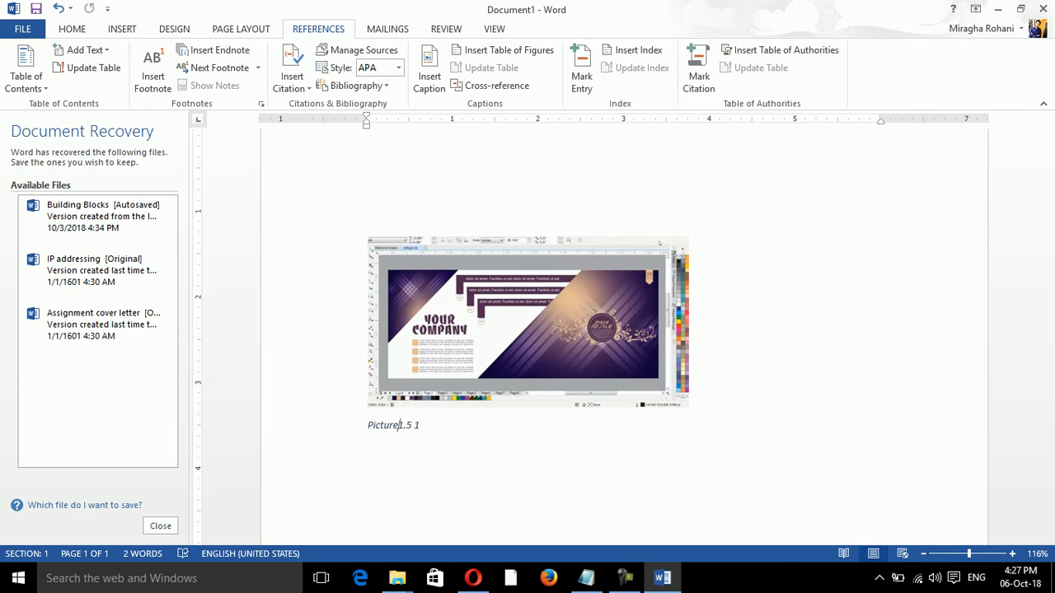
# - Delete the custom label Picture1.5 from the list of caption labels
pyautogui.click(428, 74)
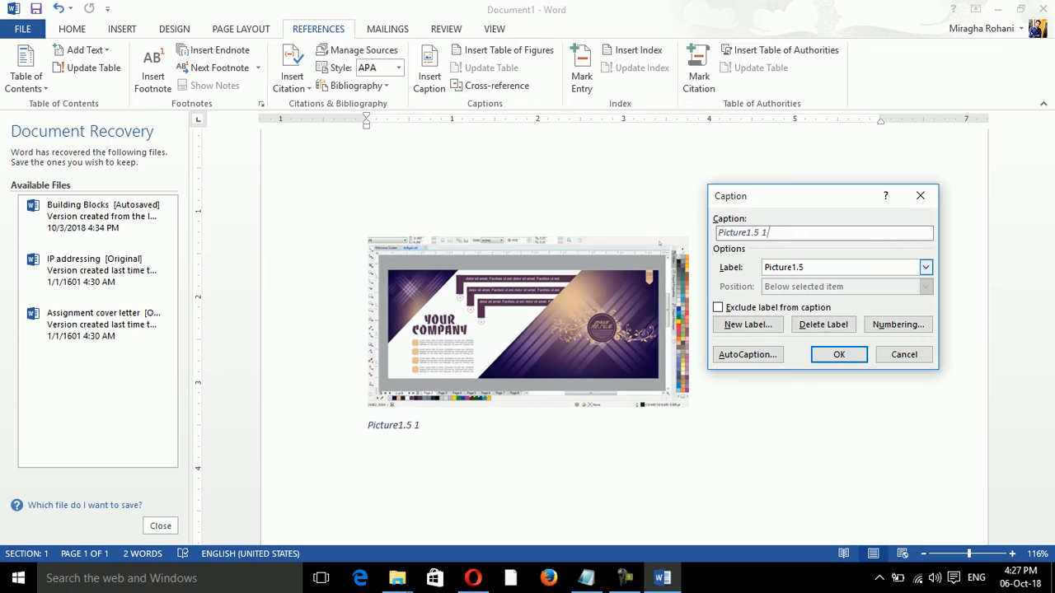
pyautogui.click(926, 267)
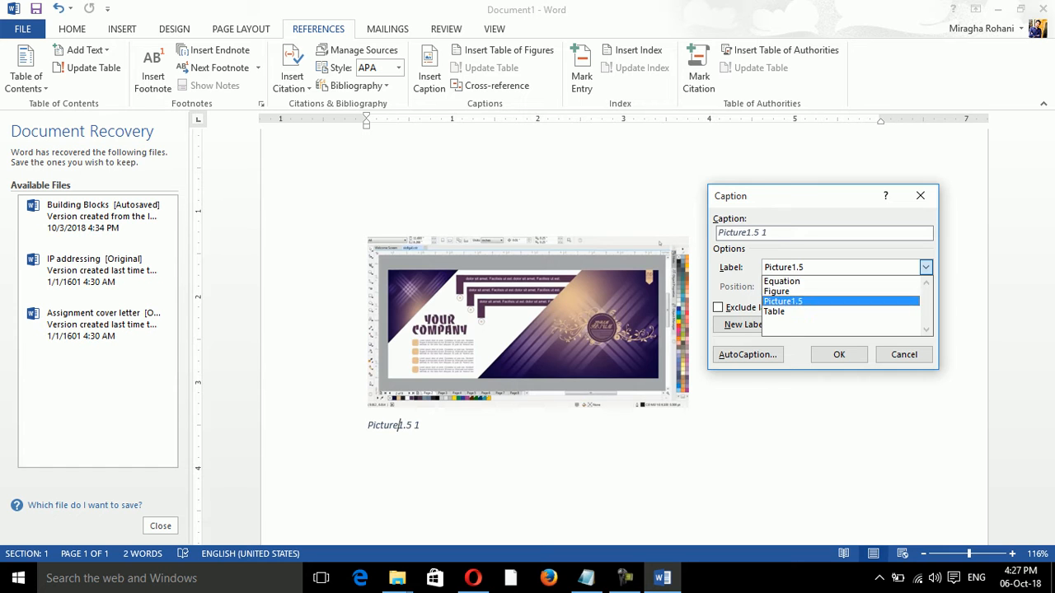
pyautogui.click(925, 267)
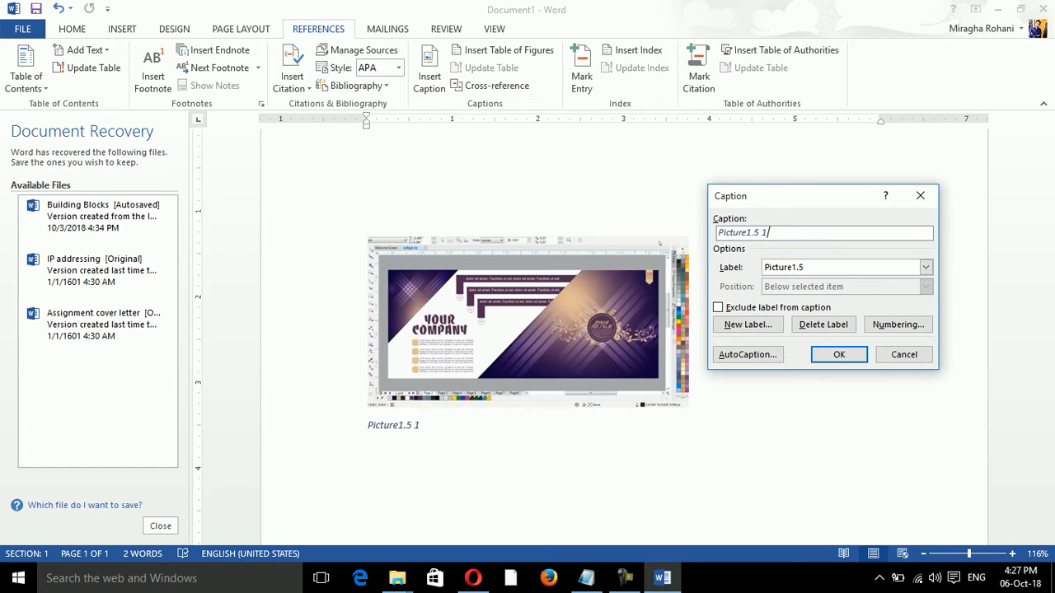
pyautogui.click(748, 324)
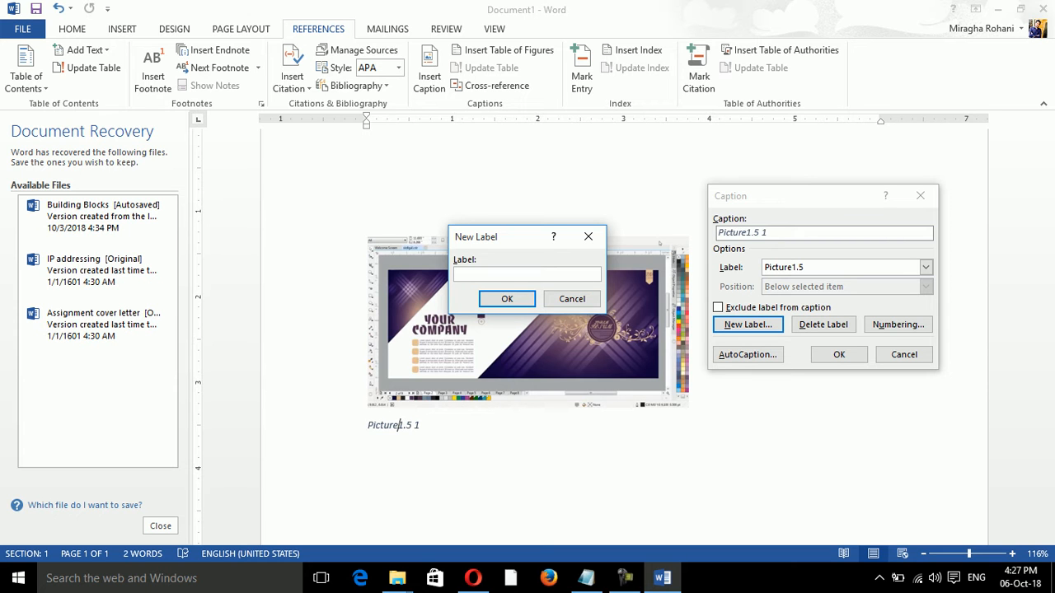
pyautogui.click(572, 298)
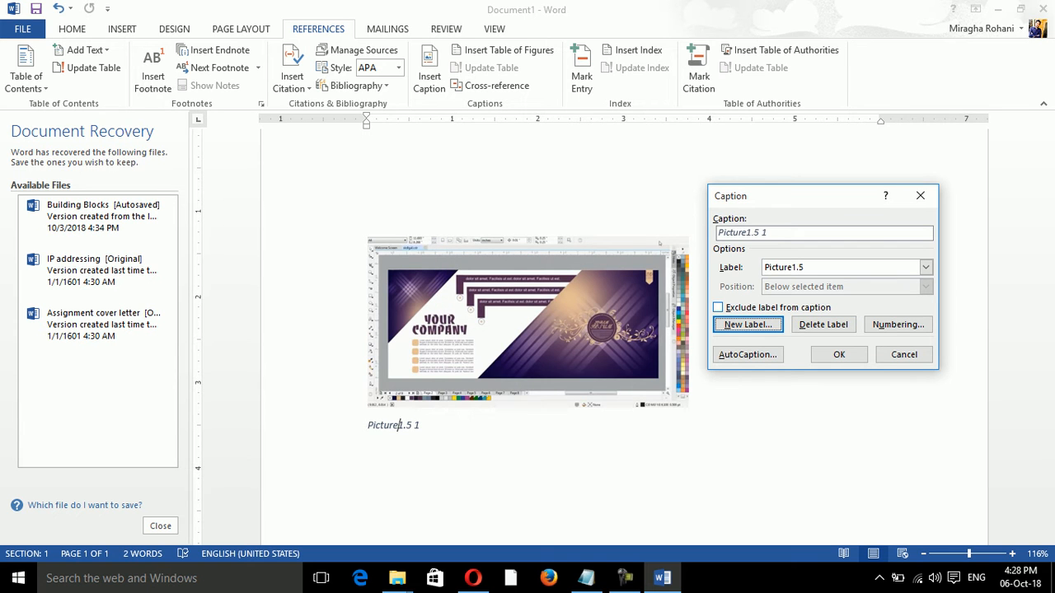
pyautogui.click(926, 267)
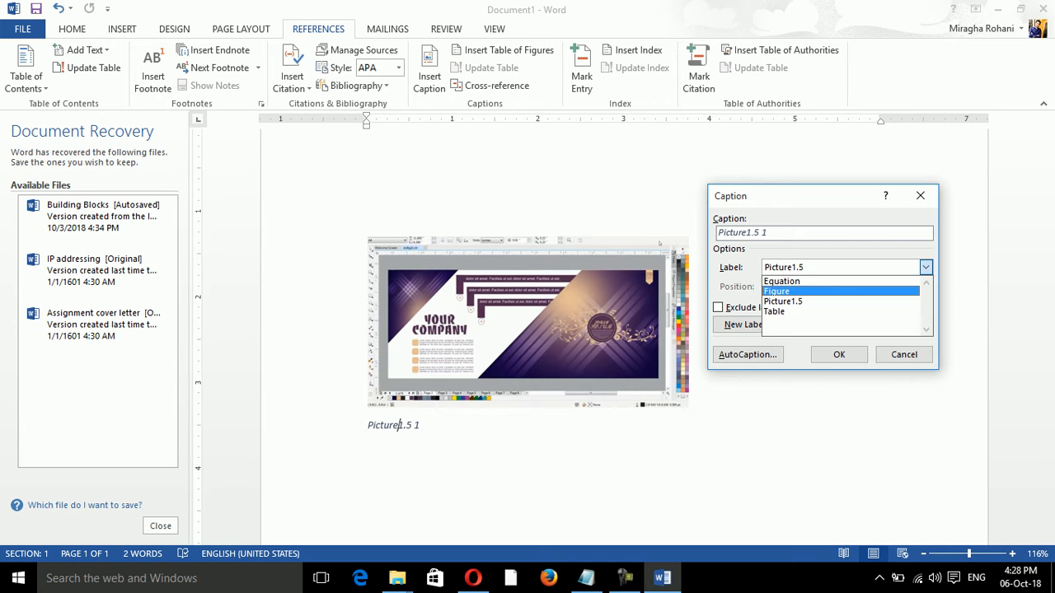
pyautogui.click(841, 301)
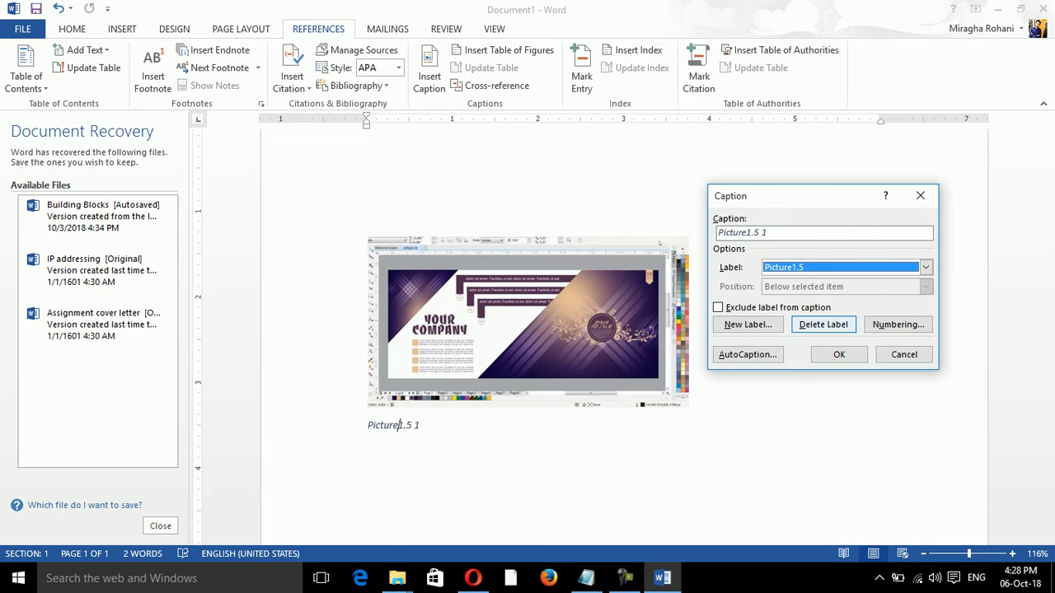
pyautogui.click(823, 323)
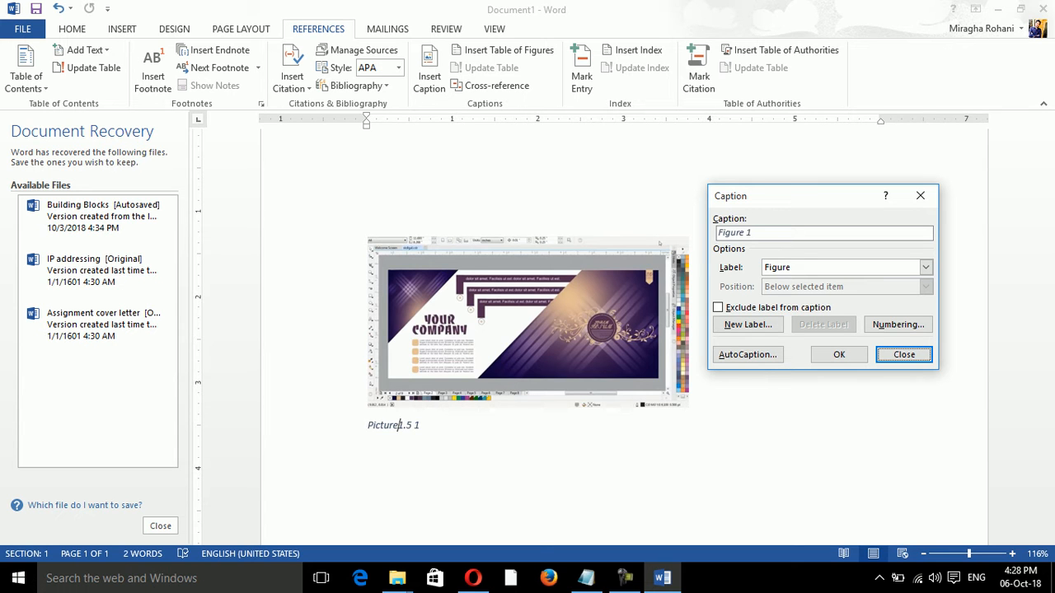
# - Check which caption labels remain, keep Figure selected, and leave the caption settings without inserting a caption
pyautogui.click(926, 267)
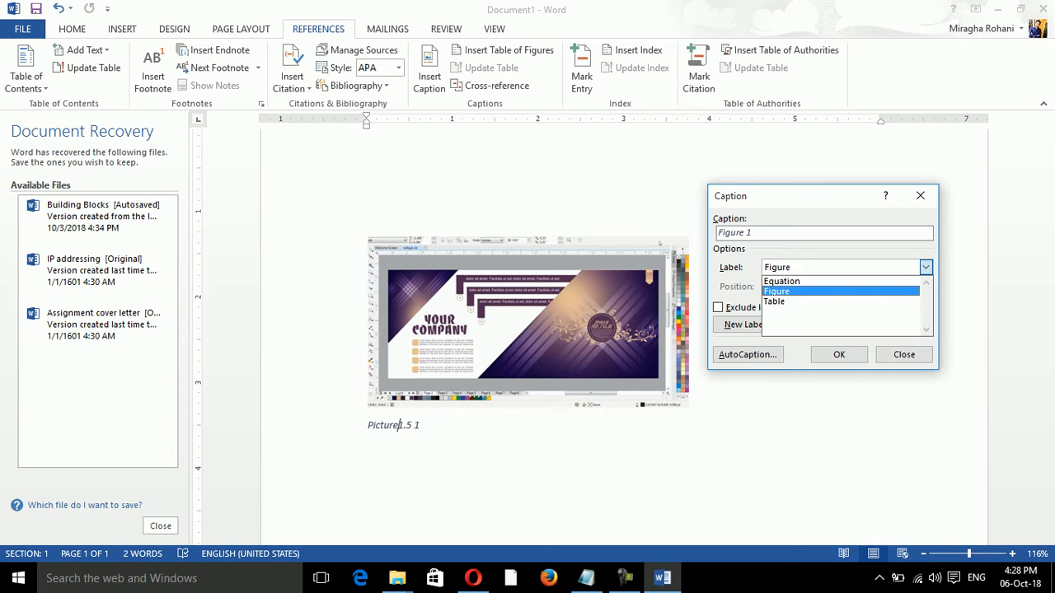
pyautogui.click(926, 267)
pyautogui.click(926, 267)
pyautogui.click(832, 291)
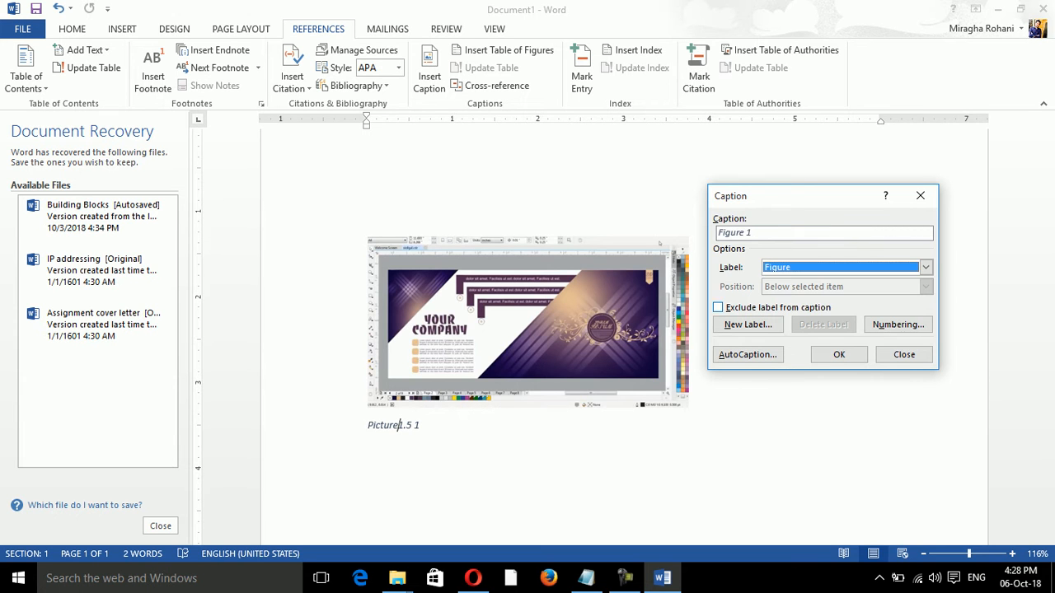
pyautogui.click(904, 354)
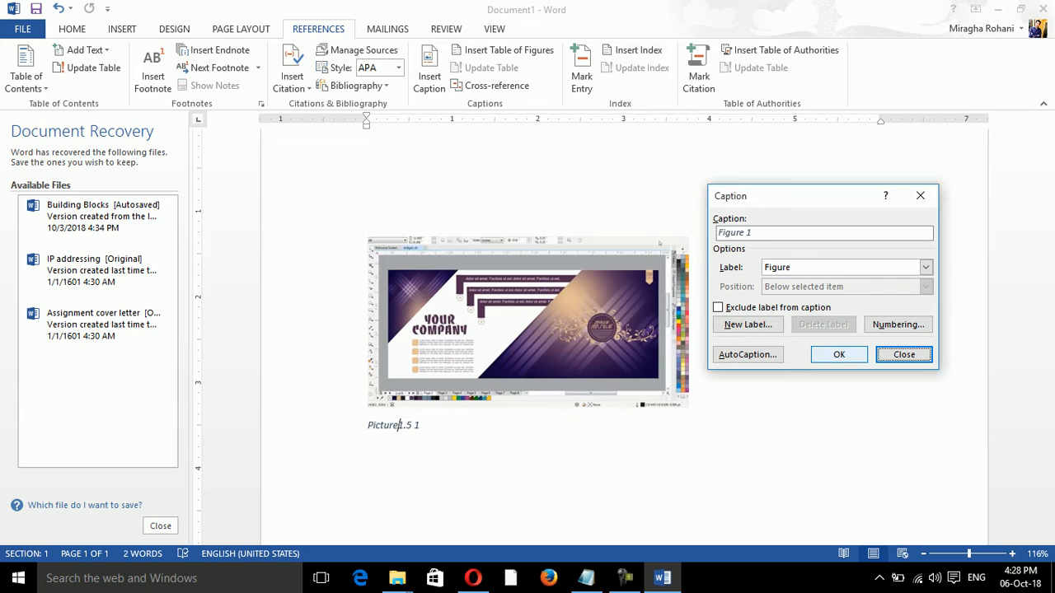
pyautogui.click(904, 354)
# - Delete the banner picture and the caption text below it, leaving the page empty
pyautogui.click(577, 330)
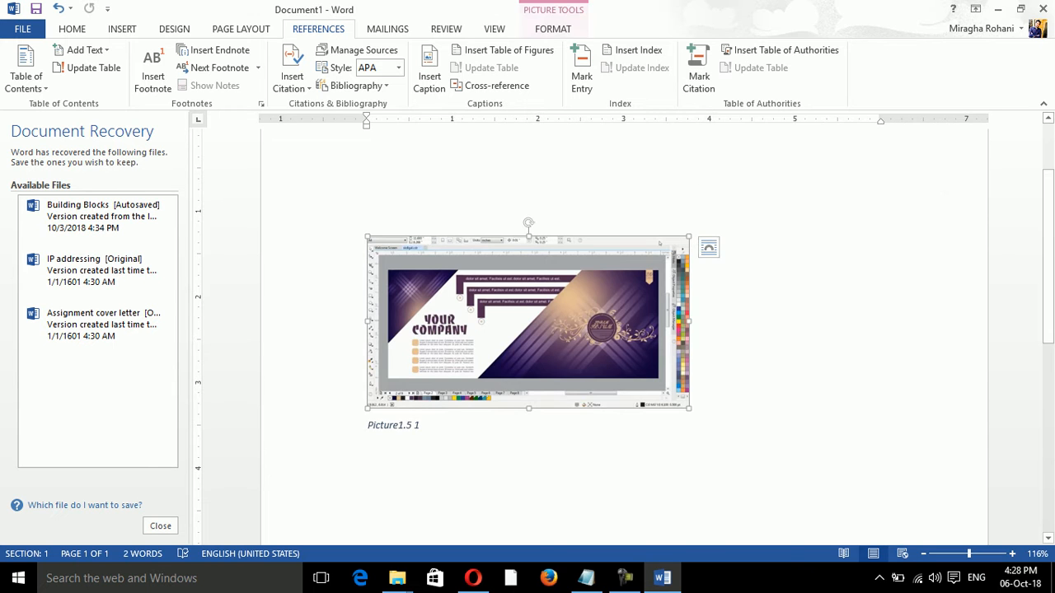
pyautogui.press('Delete')
pyautogui.moveTo(367, 249); pyautogui.dragTo(420, 271)
pyautogui.press('Delete')
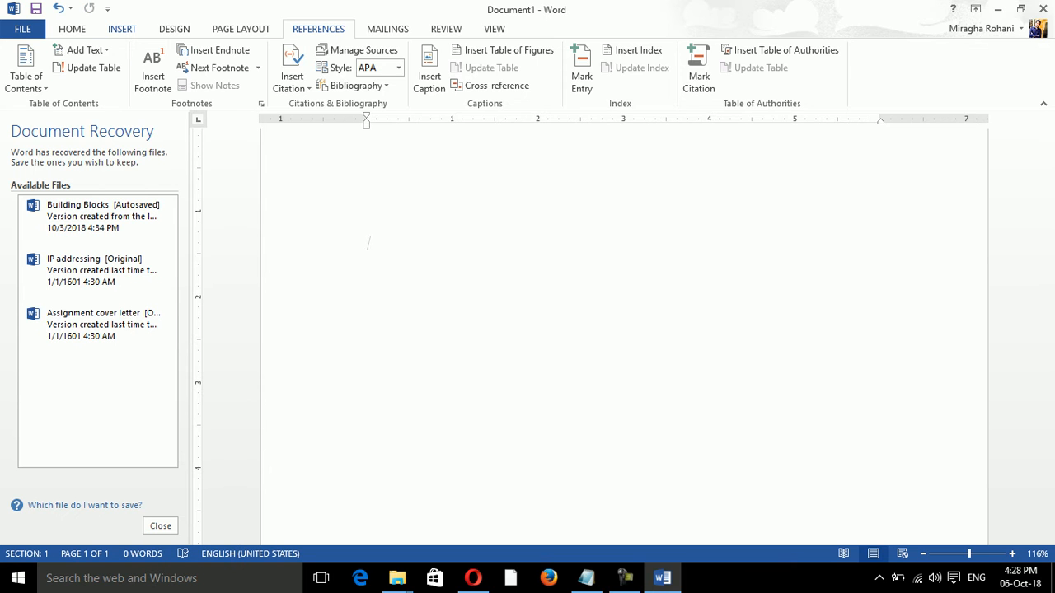
# - Insert a table with 5 columns and 2 rows on the empty page
pyautogui.click(122, 29)
pyautogui.click(100, 69)
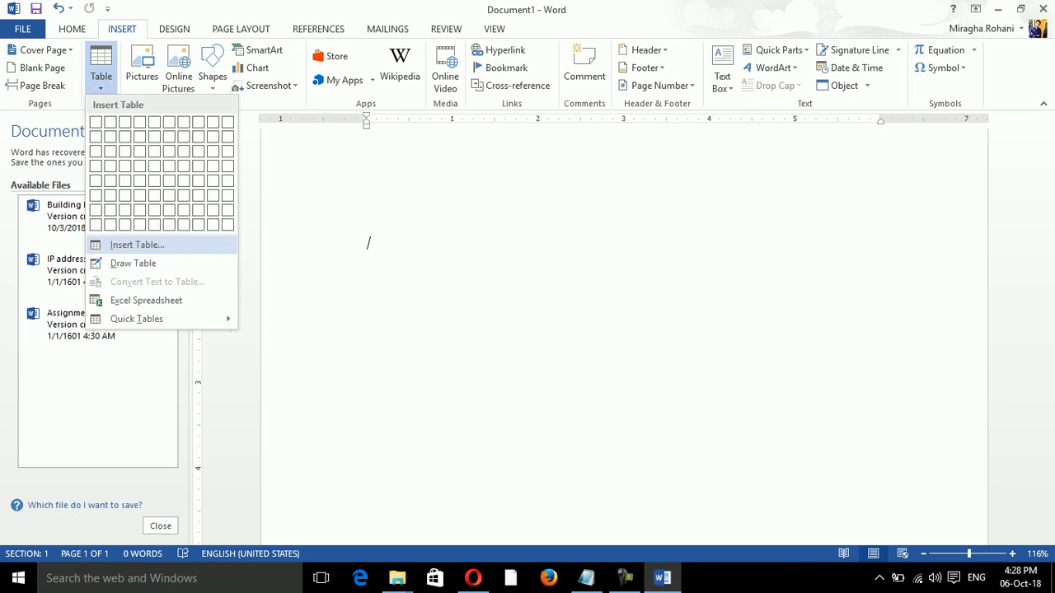
pyautogui.click(137, 245)
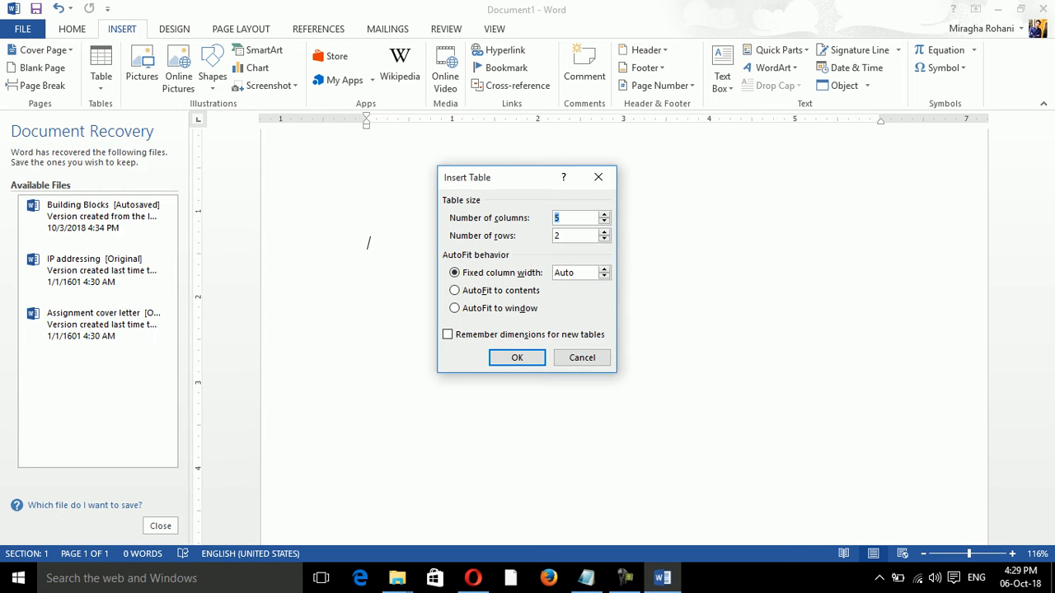
pyautogui.press('Return')
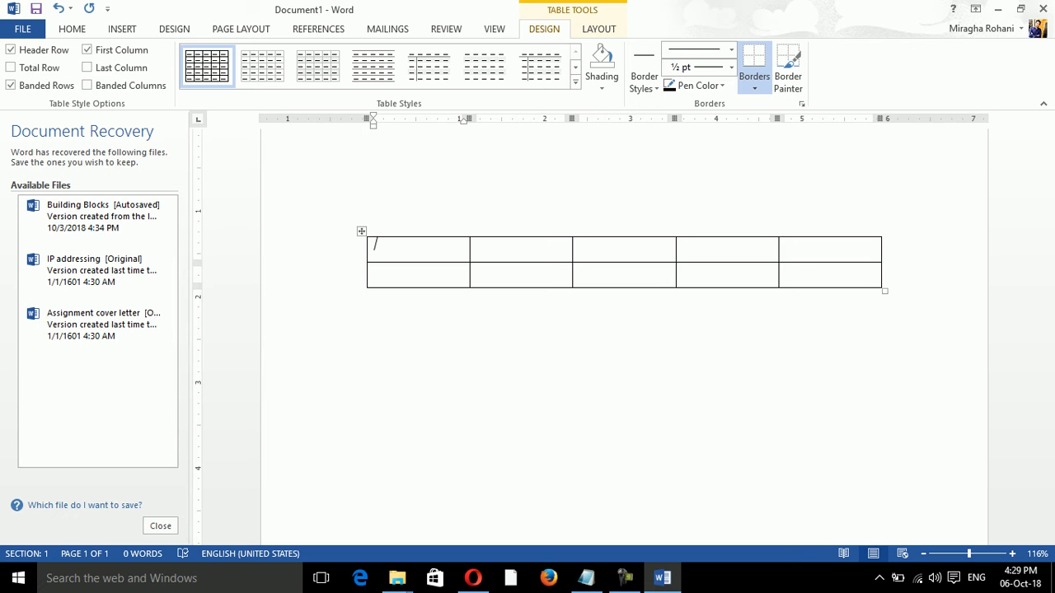
# - Turn on AutoCaption for Microsoft Word Table, with the Table label positioned above the item
pyautogui.click(369, 295)
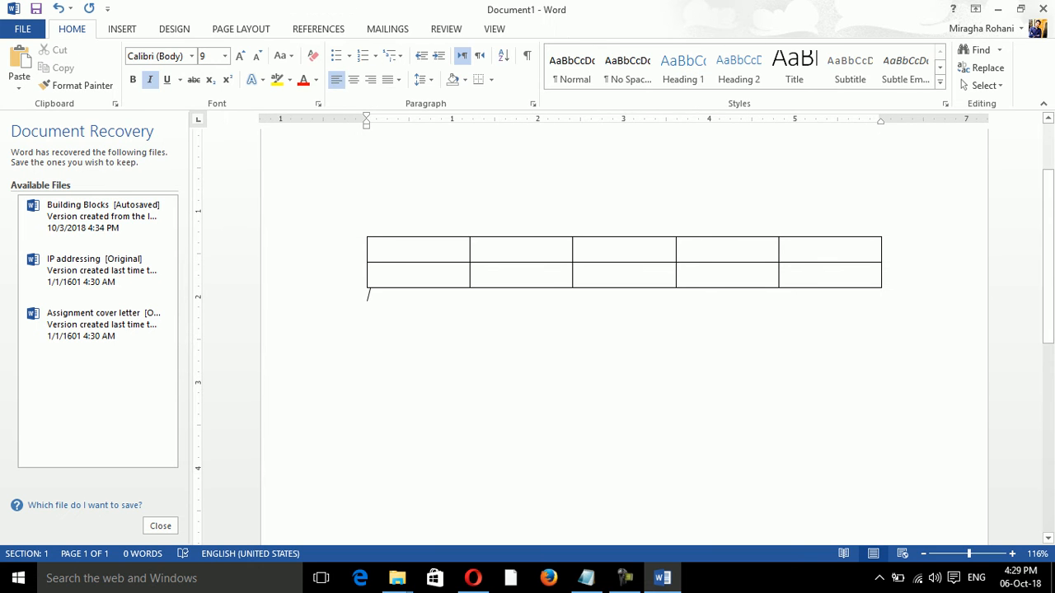
pyautogui.click(318, 29)
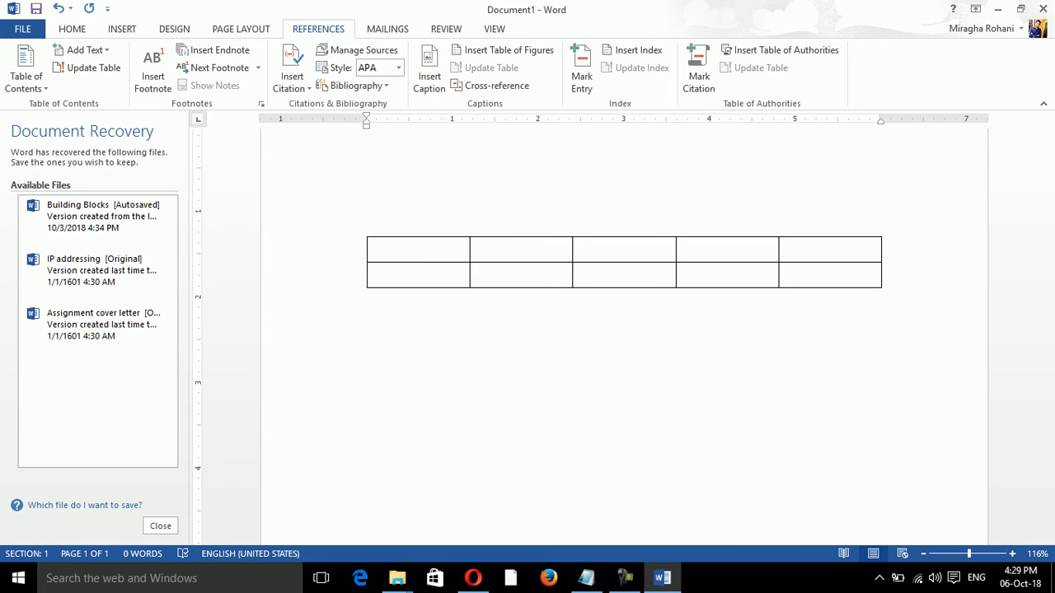
pyautogui.click(121, 29)
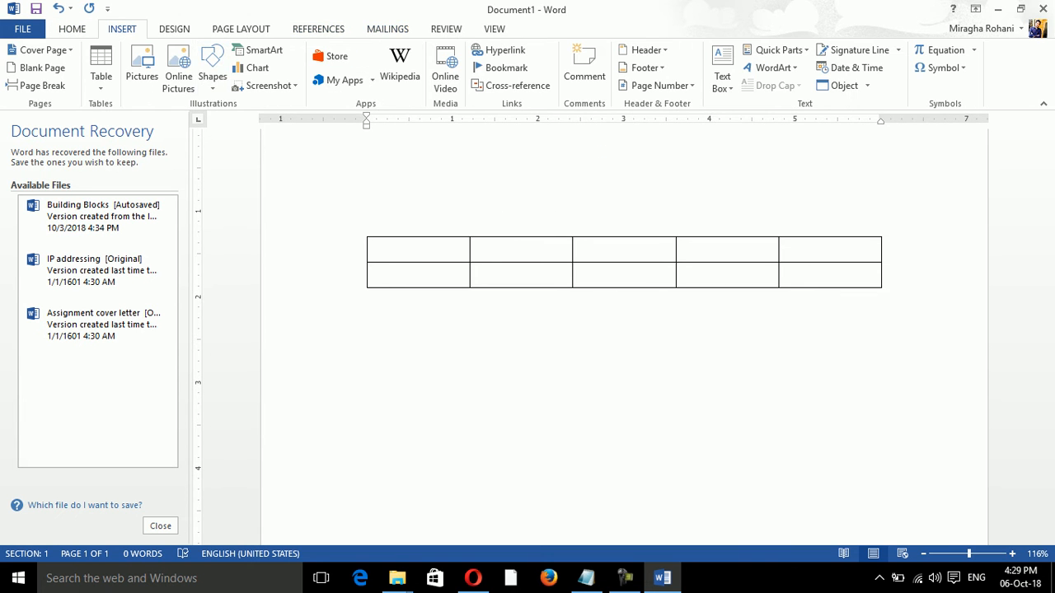
pyautogui.click(318, 29)
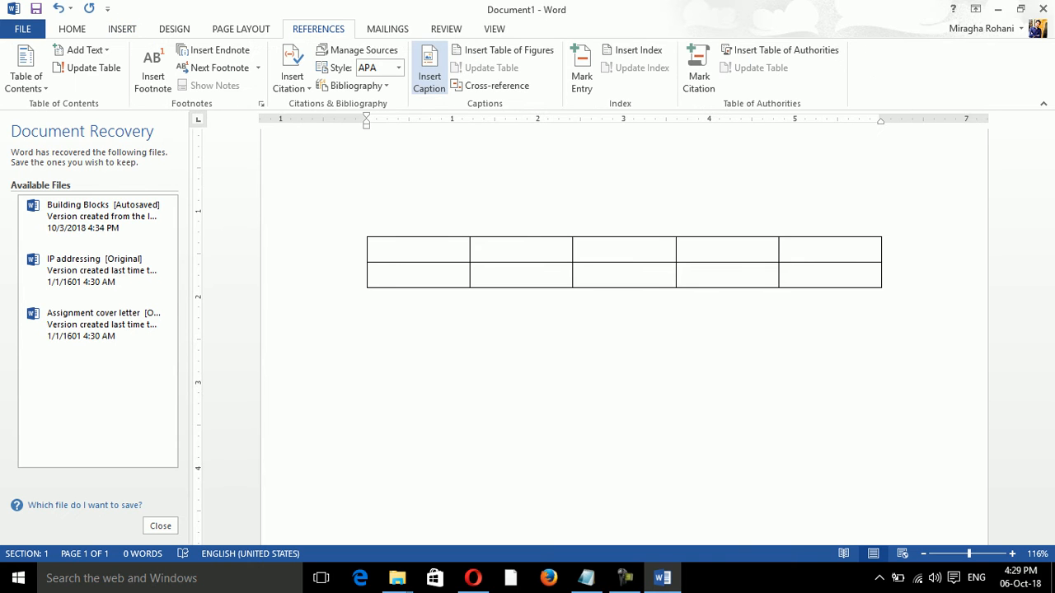
pyautogui.click(429, 70)
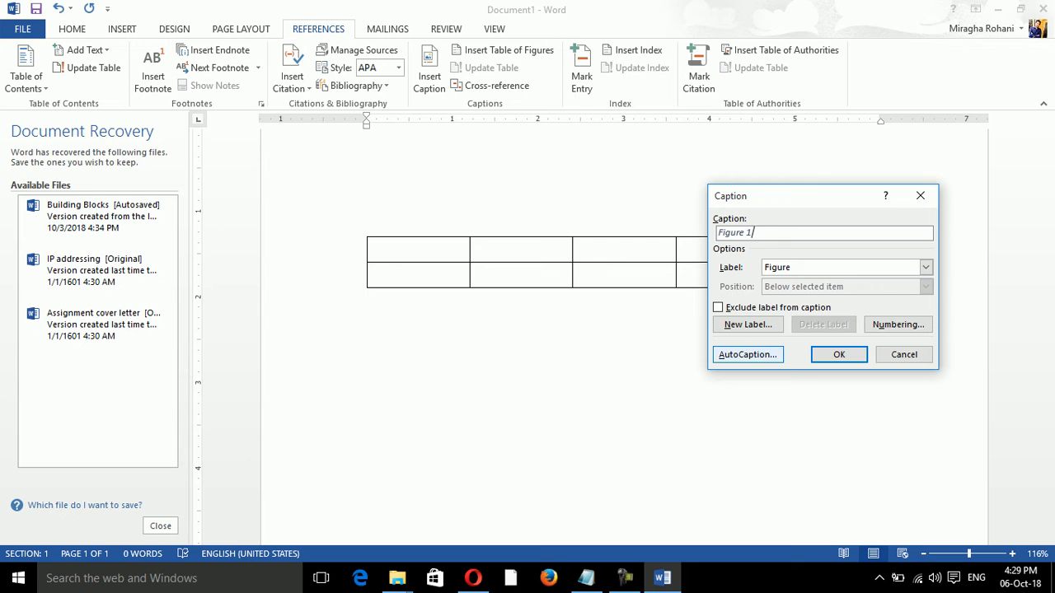
pyautogui.click(748, 324)
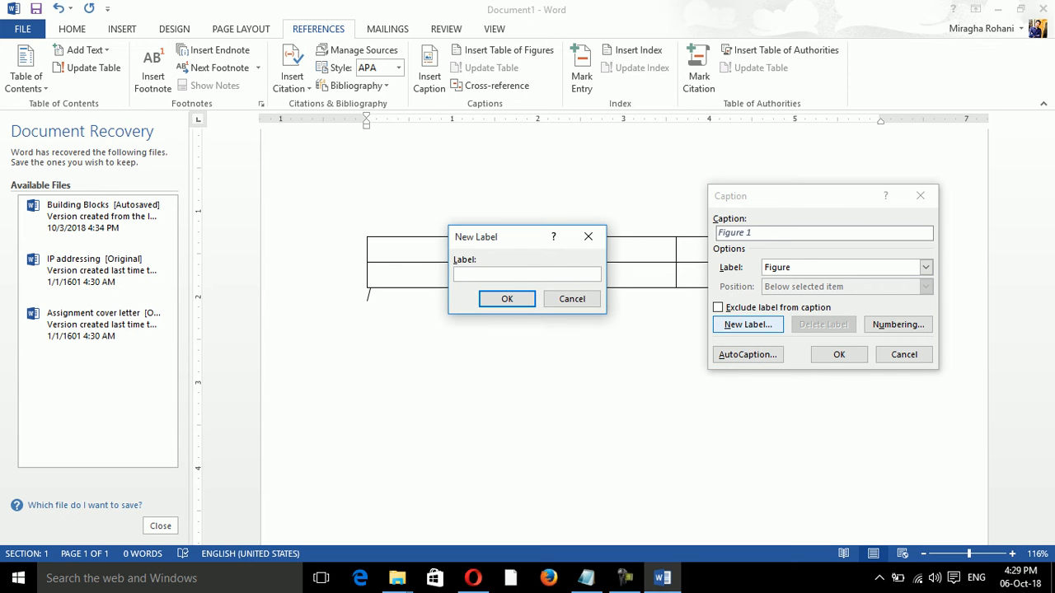
pyautogui.click(572, 298)
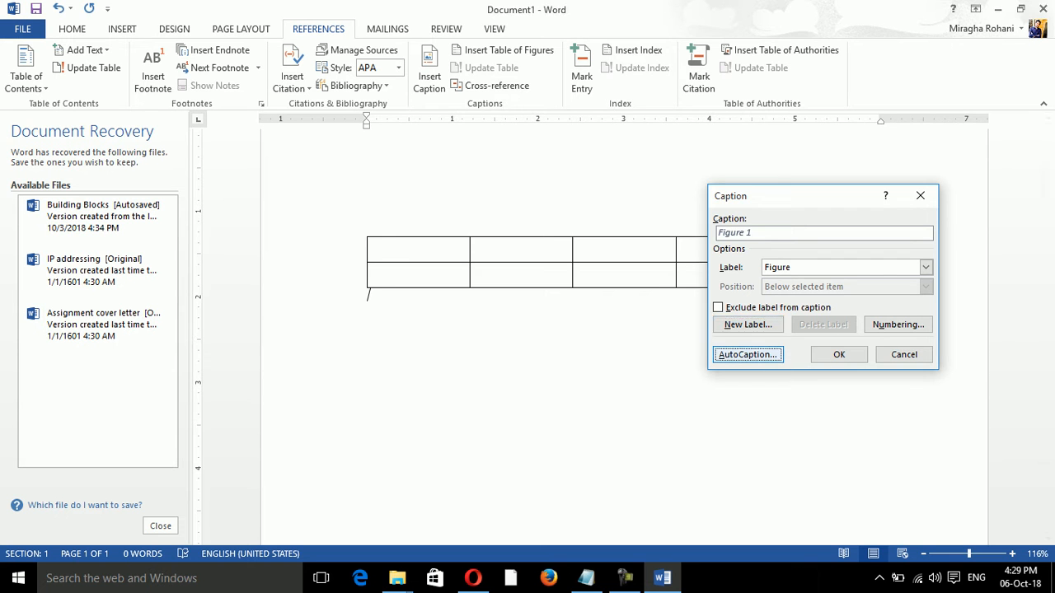
pyautogui.click(747, 355)
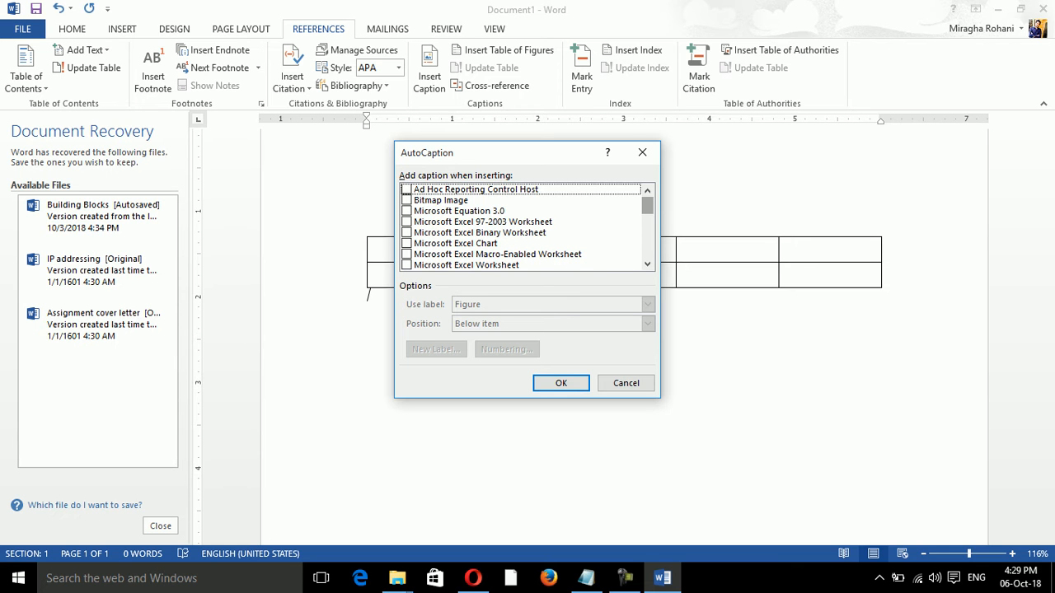
pyautogui.moveTo(647, 206); pyautogui.dragTo(647, 234)
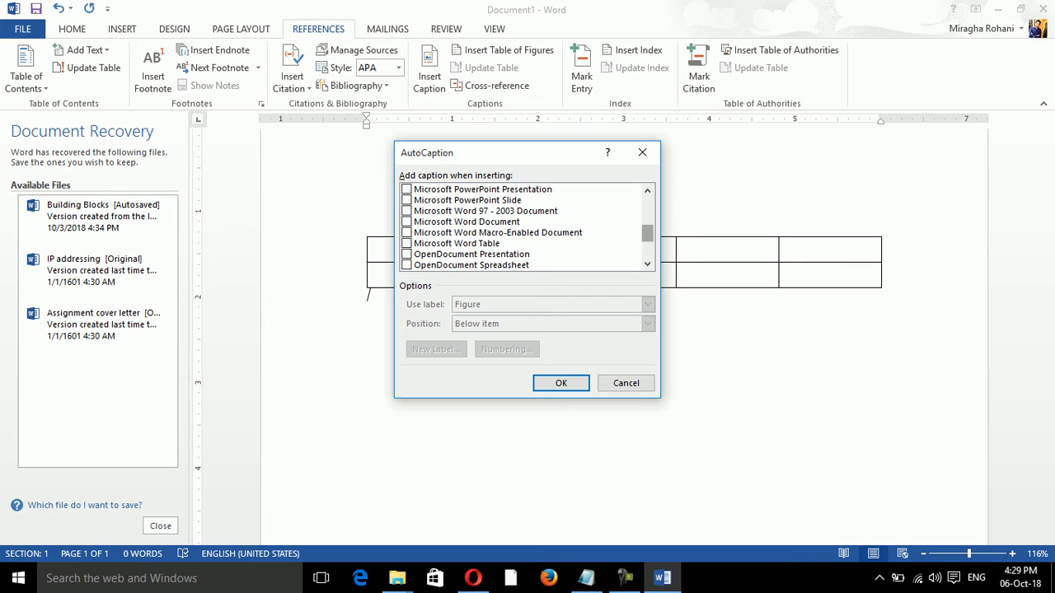
pyautogui.click(406, 243)
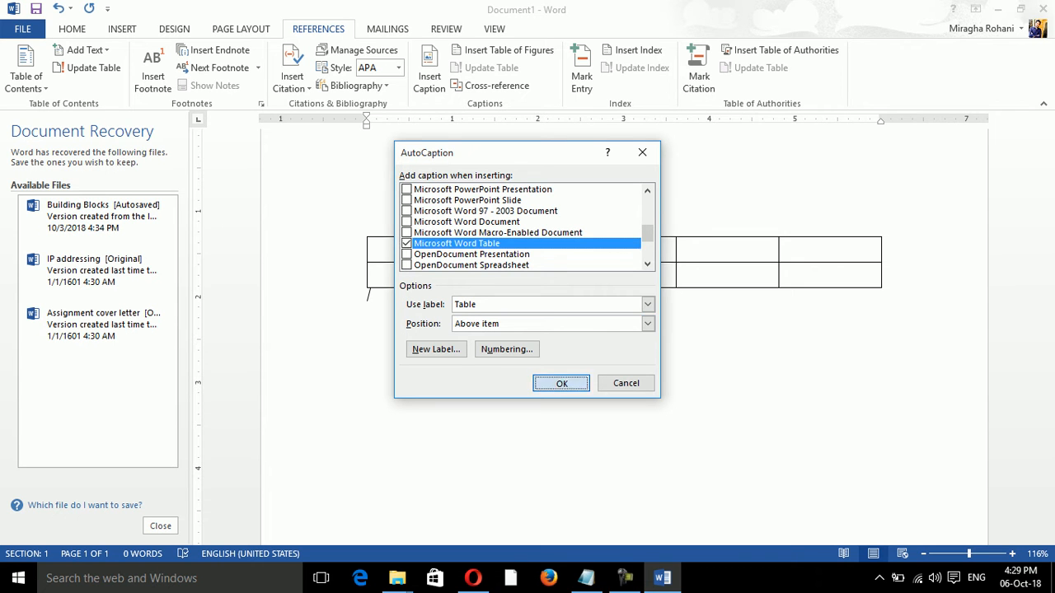
pyautogui.click(560, 383)
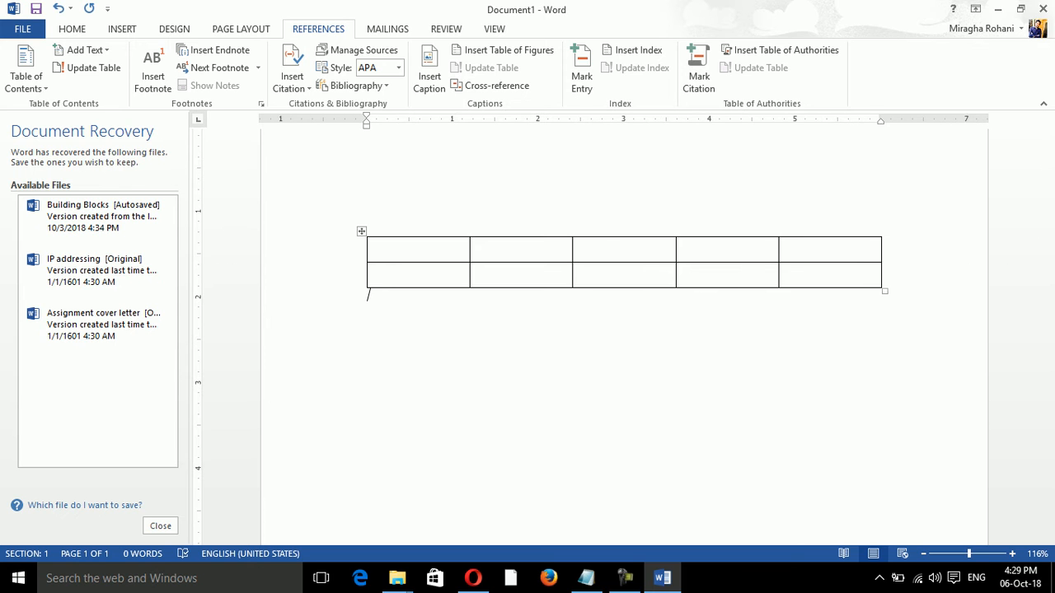
# - Replace the existing uncaptioned table with a newly inserted table of 5 columns and 2 rows
pyautogui.hotkey('ctrl', 'a')
pyautogui.press('Delete')
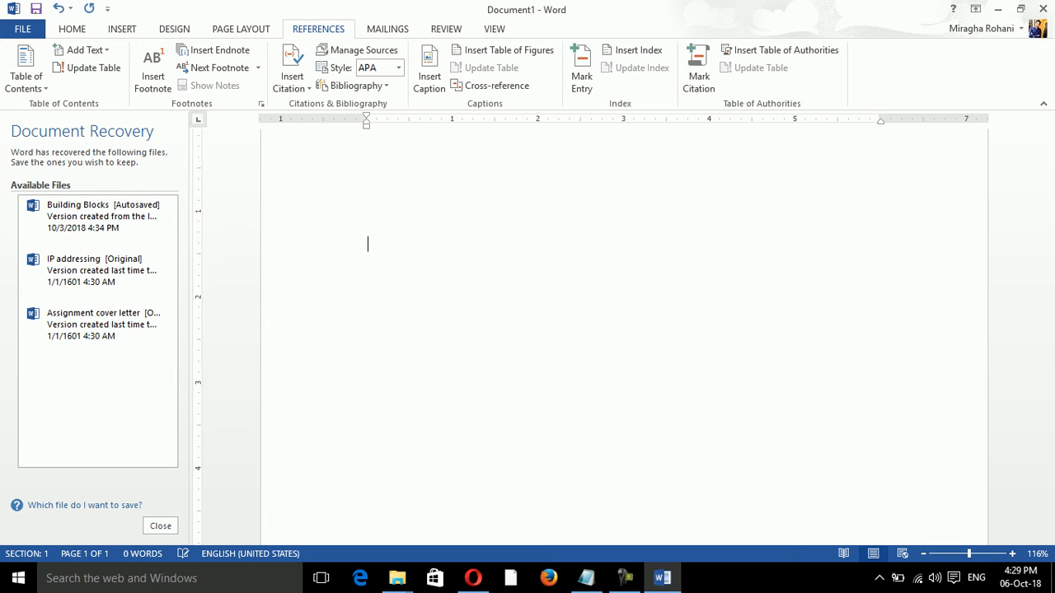
pyautogui.click(122, 29)
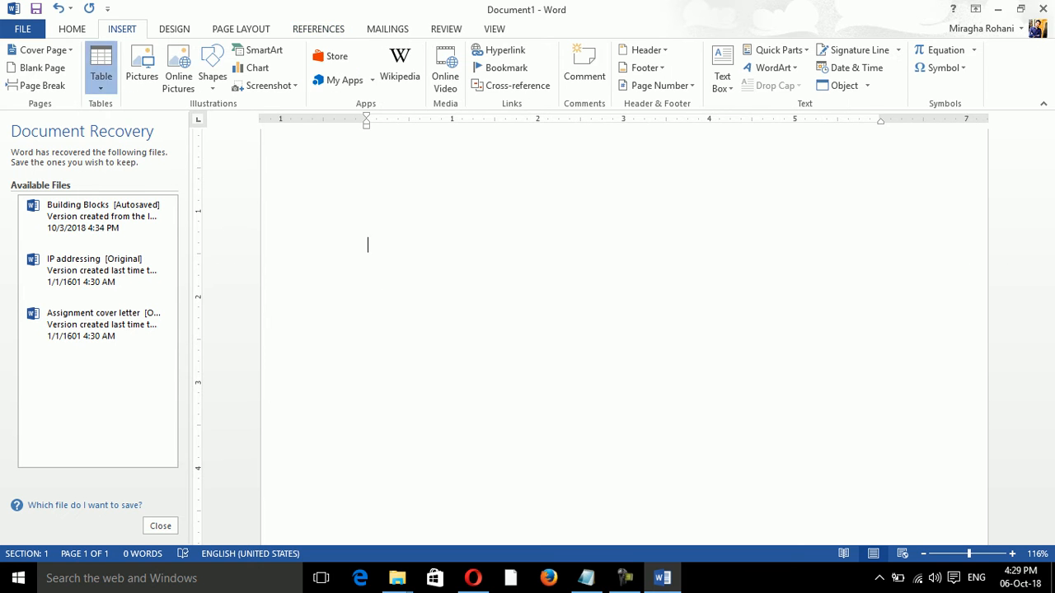
pyautogui.click(101, 70)
pyautogui.click(132, 245)
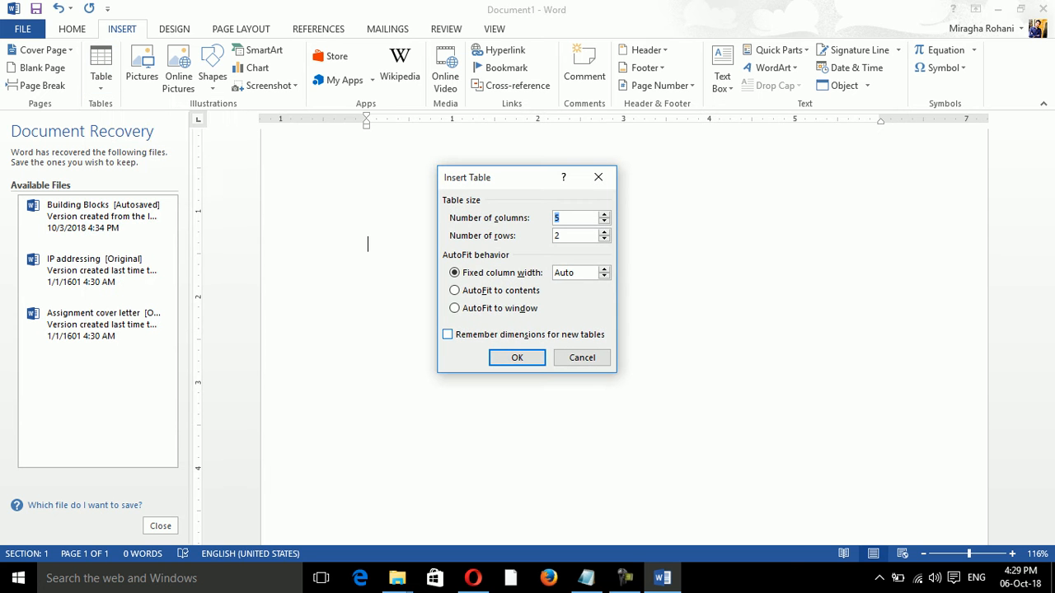
pyautogui.press('Return')
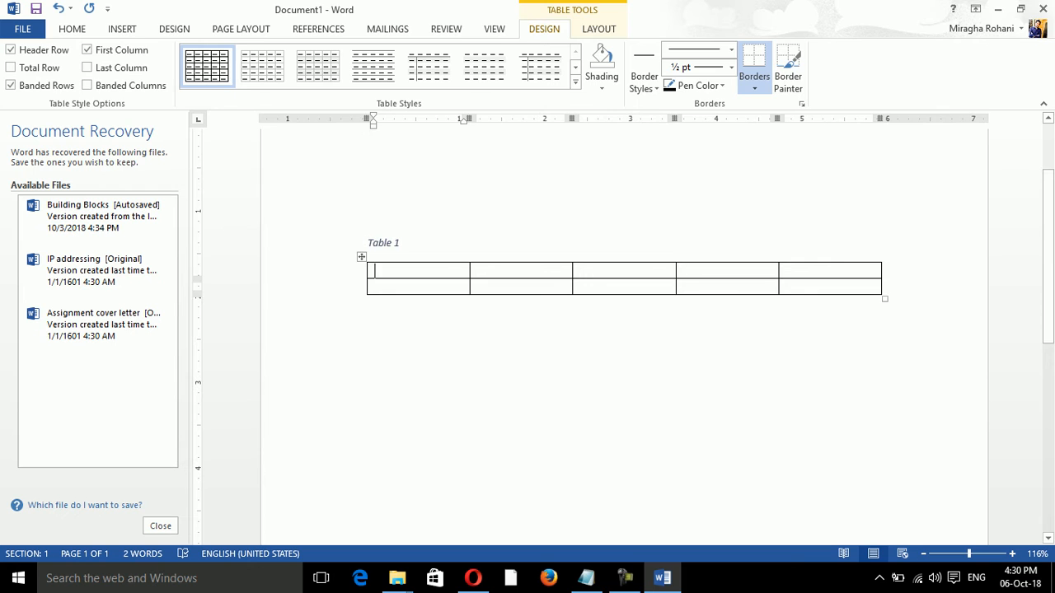
# - Generate sample paragraphs directly below the captioned table with =rand()
pyautogui.click(401, 243)
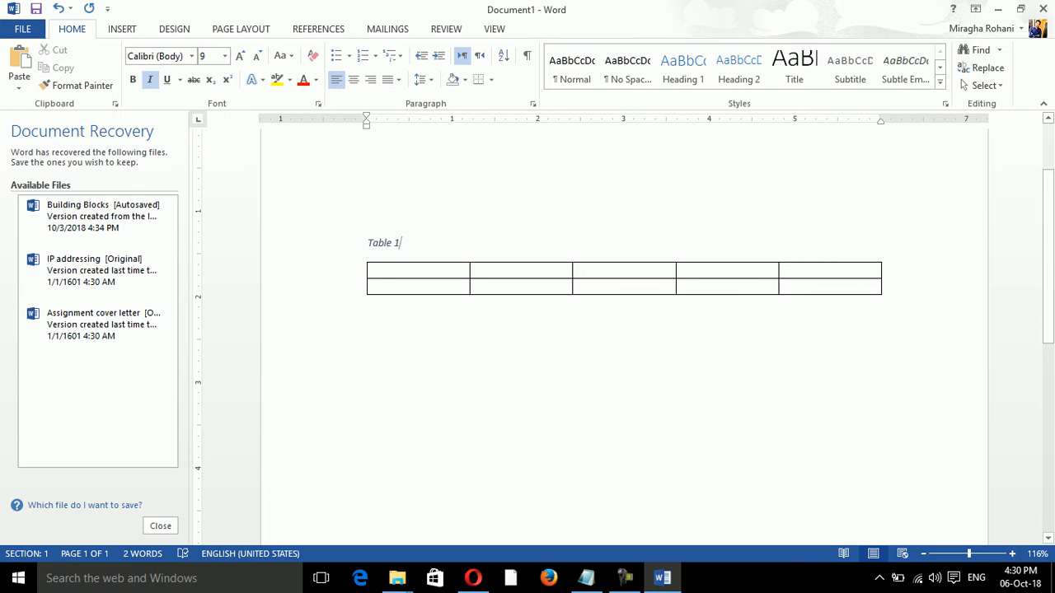
pyautogui.press('Down')
pyautogui.press('Down')
pyautogui.press('Down')
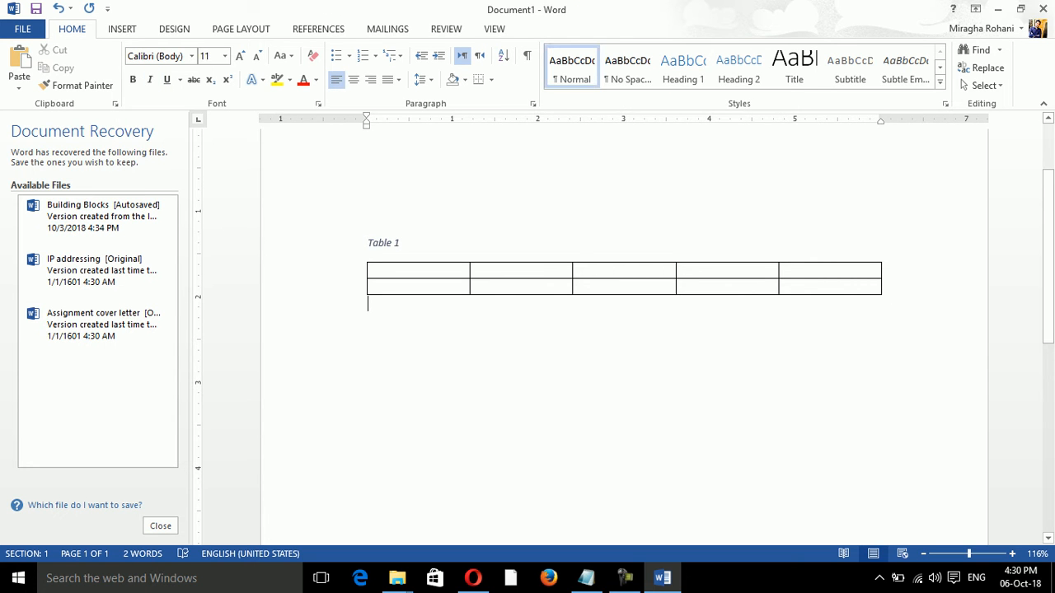
pyautogui.write('=rand()')
pyautogui.press('Return')
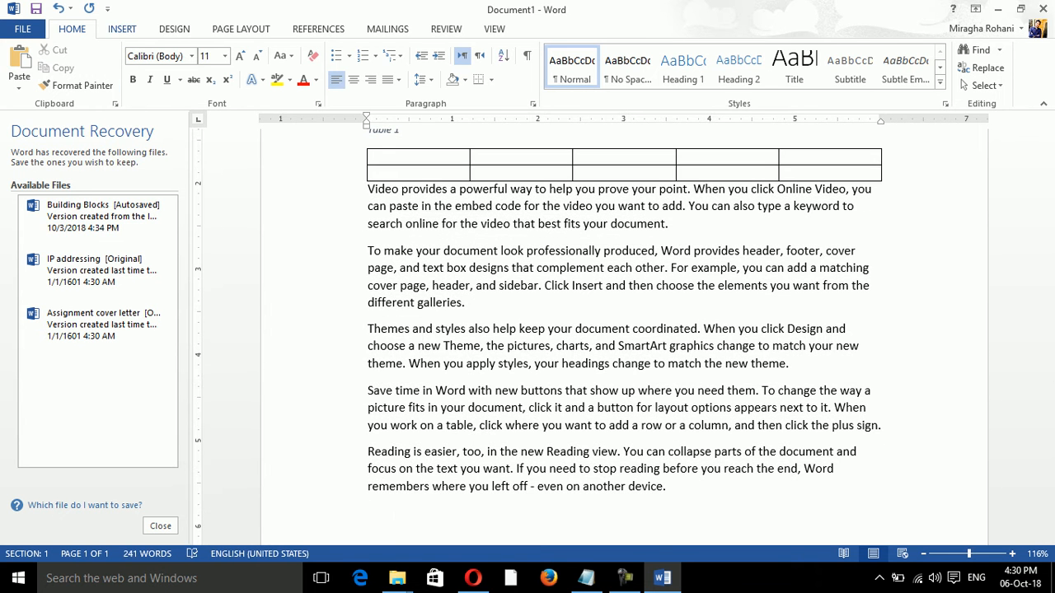
# - Insert another table of 5 columns and 2 rows below the sample paragraphs
pyautogui.click(121, 29)
pyautogui.click(101, 66)
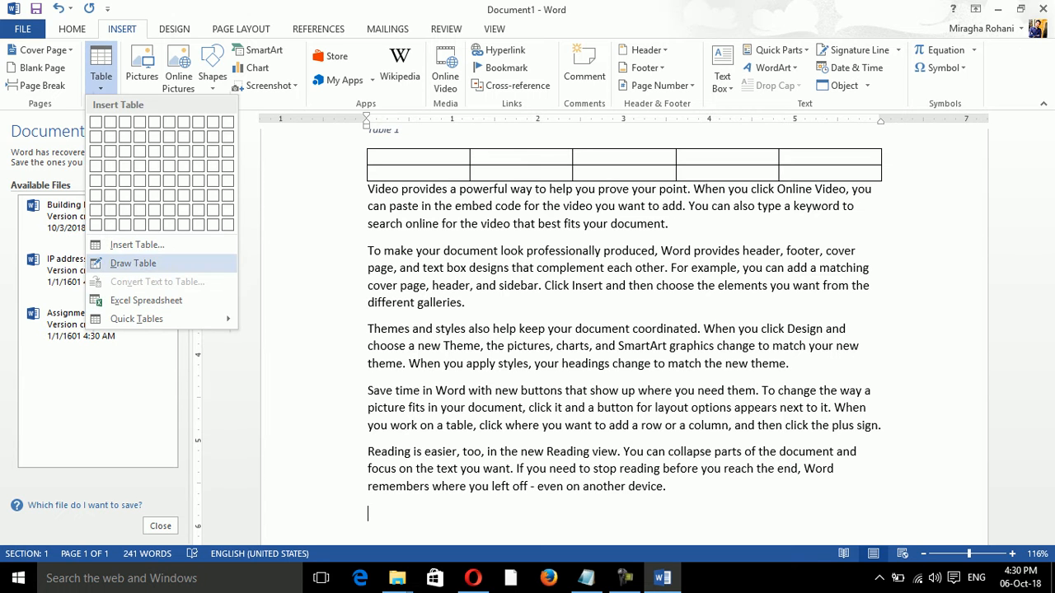
pyautogui.click(137, 244)
pyautogui.click(517, 357)
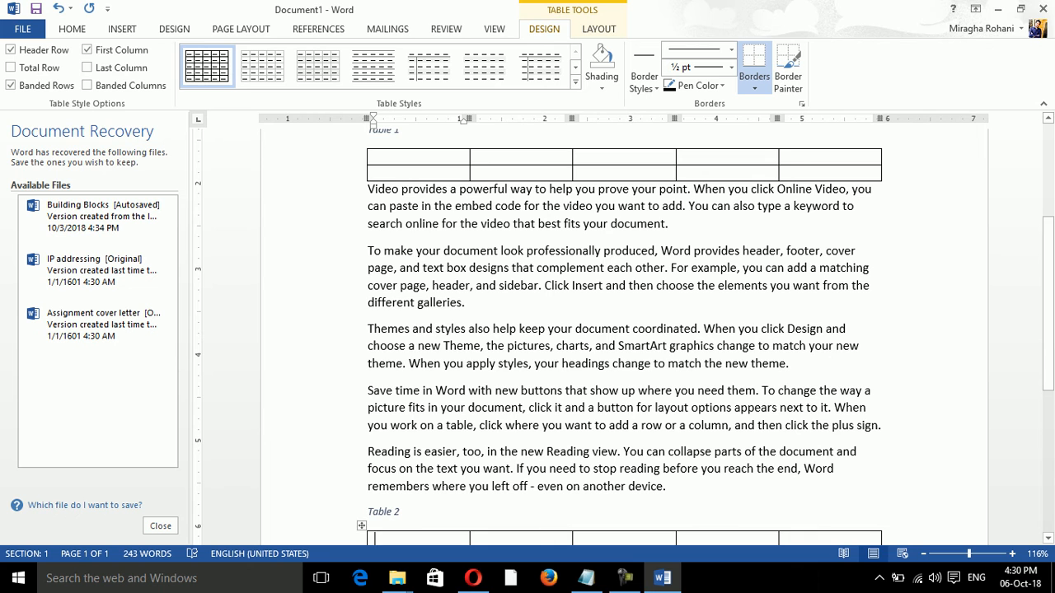
# - Add a caption with the Table label below the second table
pyautogui.moveTo(1048, 303); pyautogui.dragTo(1048, 406)
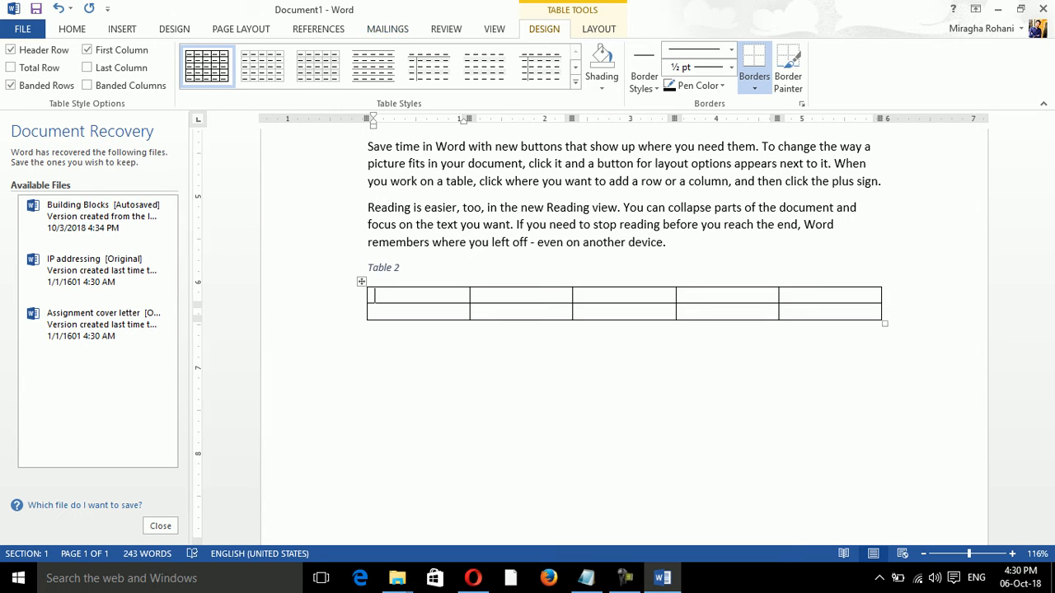
pyautogui.click(318, 29)
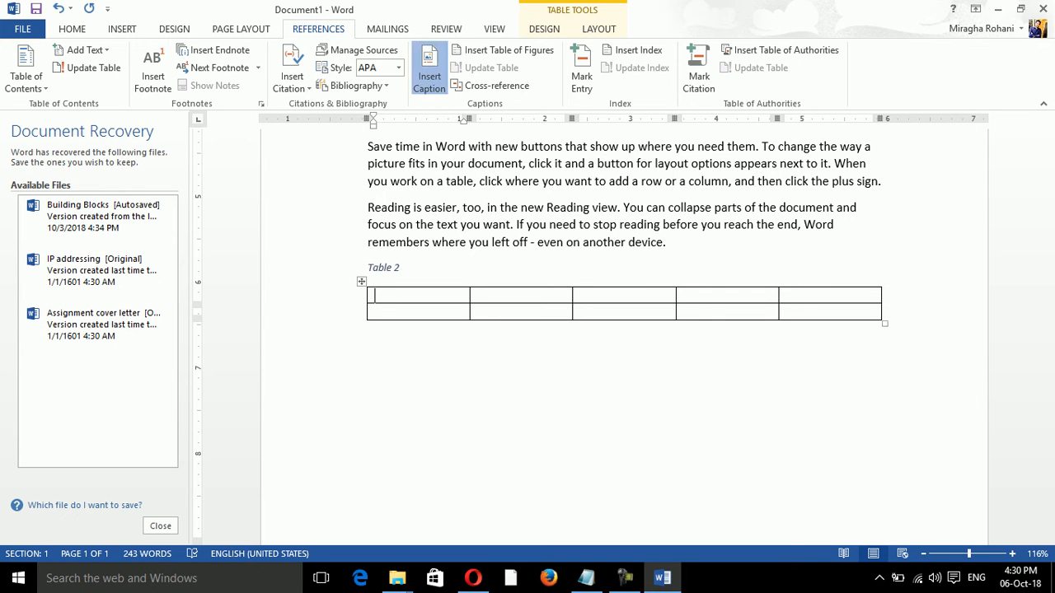
pyautogui.click(429, 71)
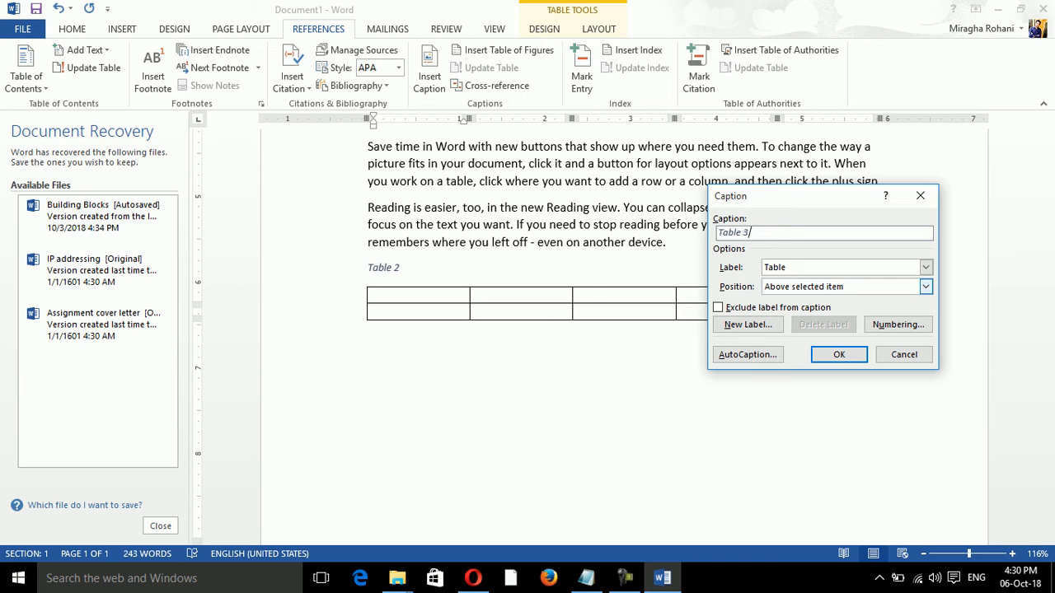
pyautogui.click(926, 286)
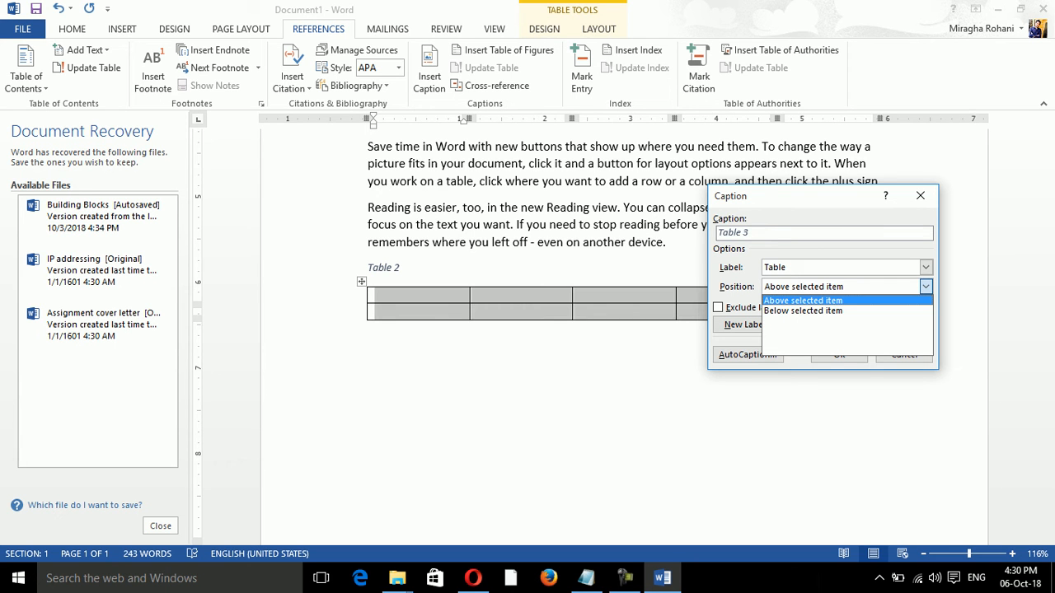
pyautogui.click(804, 310)
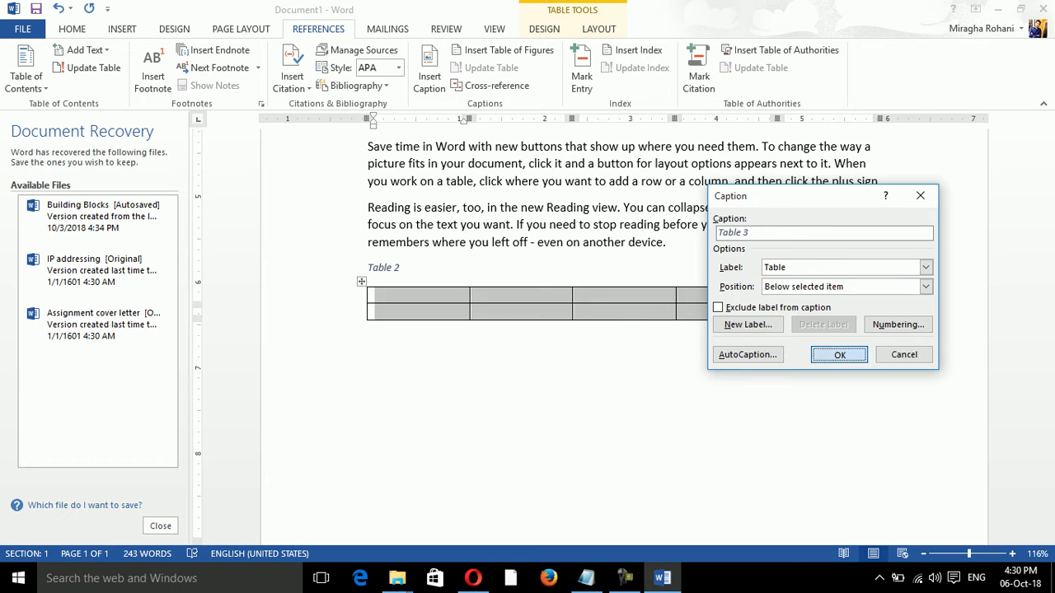
pyautogui.click(839, 355)
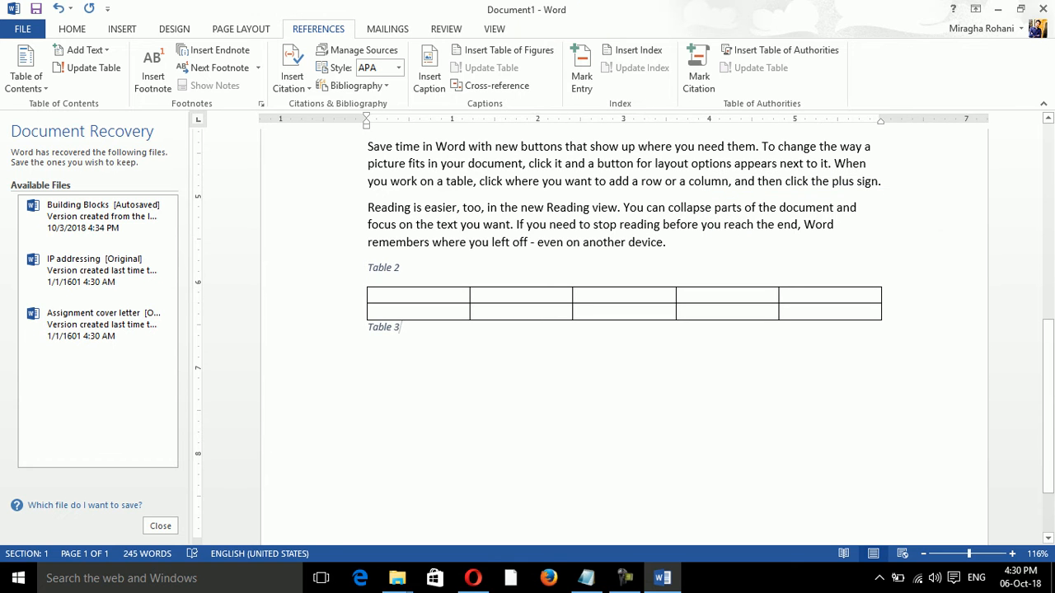
# - Create a new caption label "label is for report" and apply it to the caption below the second table
pyautogui.tripleClick(398, 329)
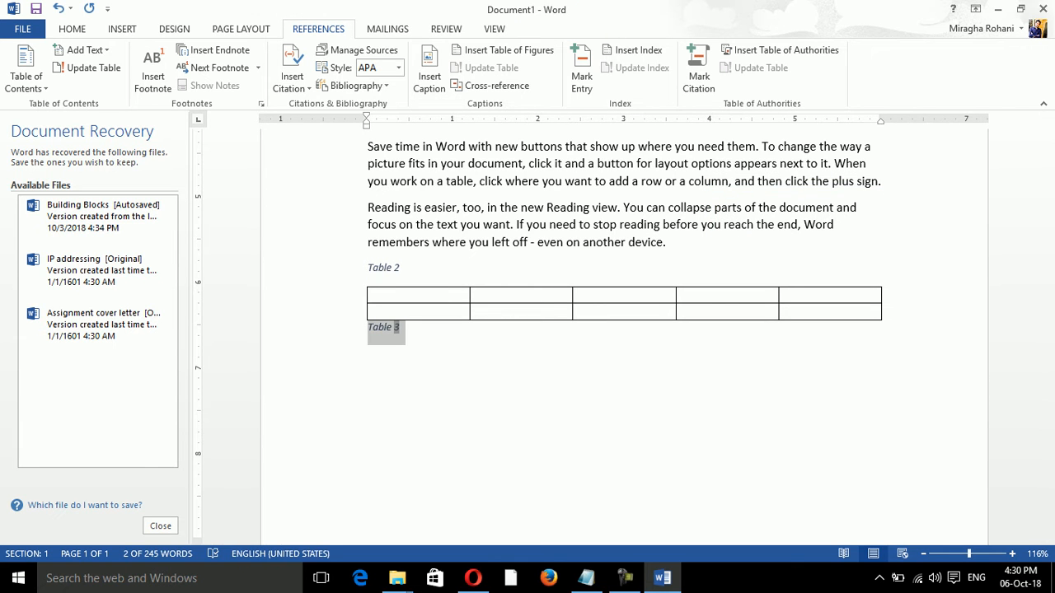
pyautogui.click(430, 76)
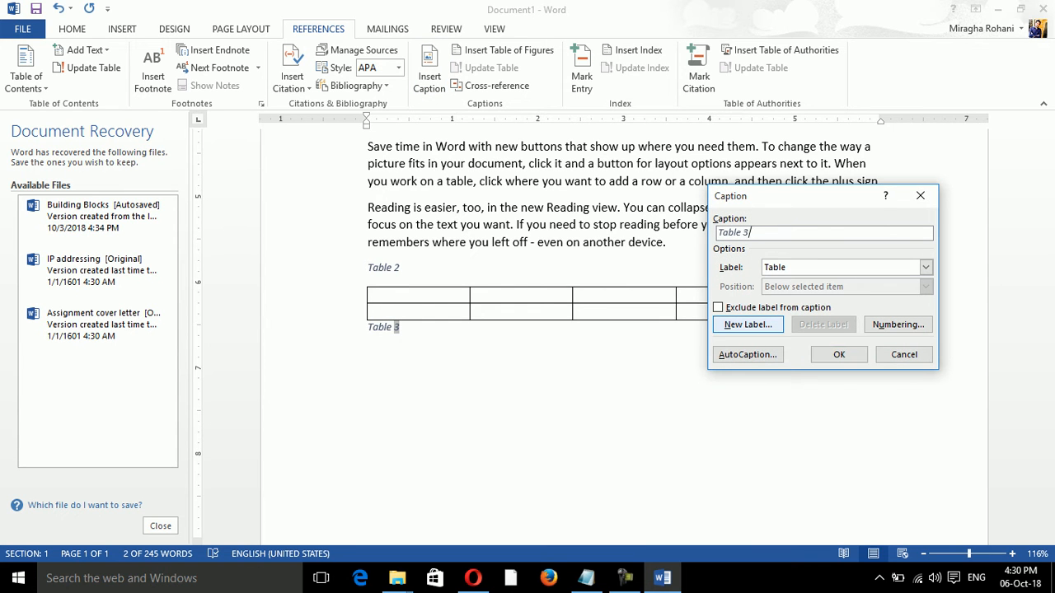
pyautogui.click(748, 324)
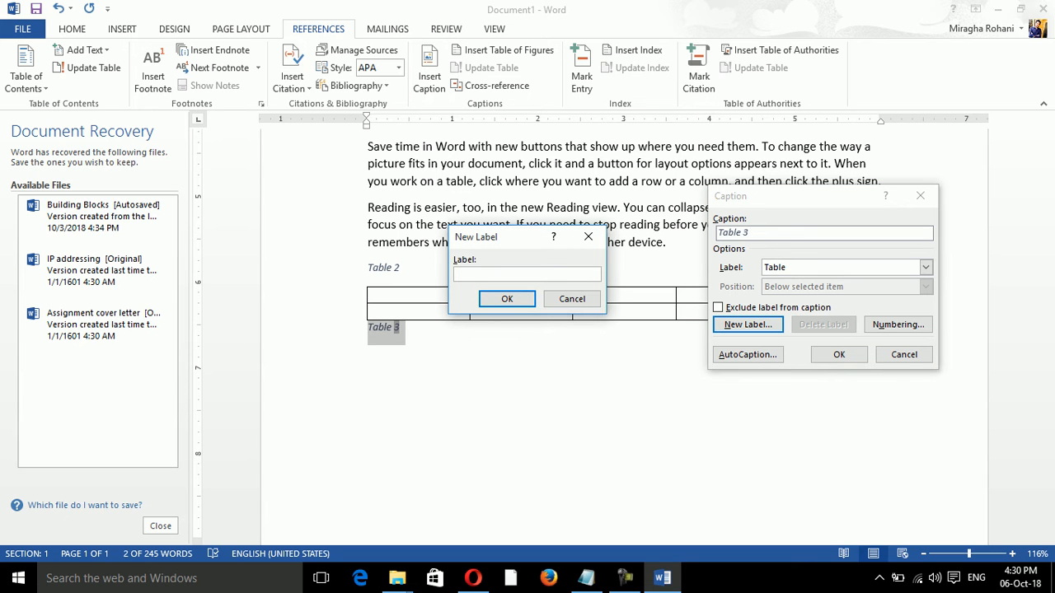
pyautogui.write('label is for report')
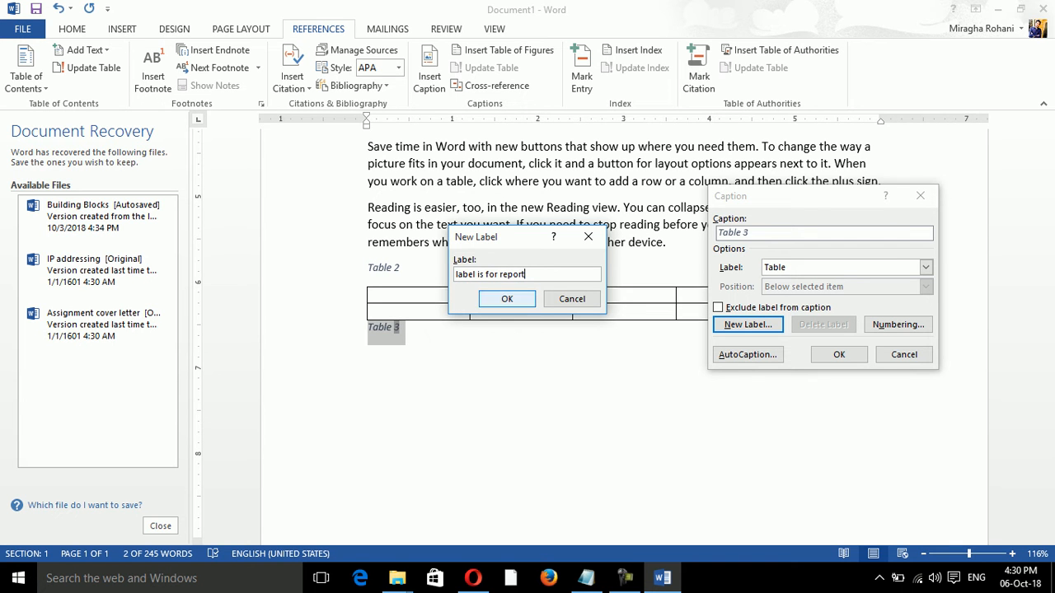
pyautogui.press('Return')
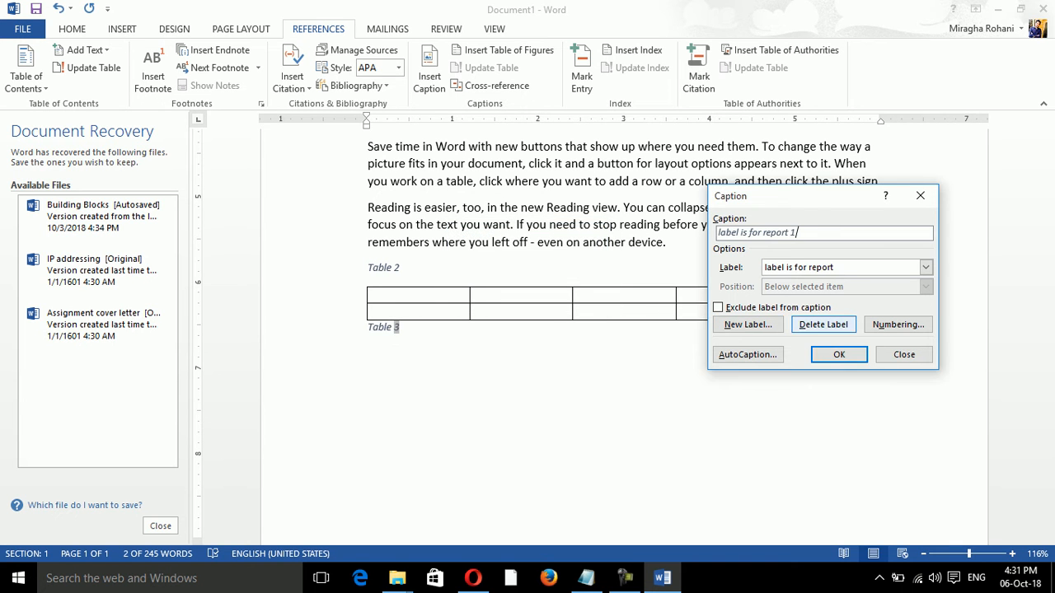
pyautogui.press('Return')
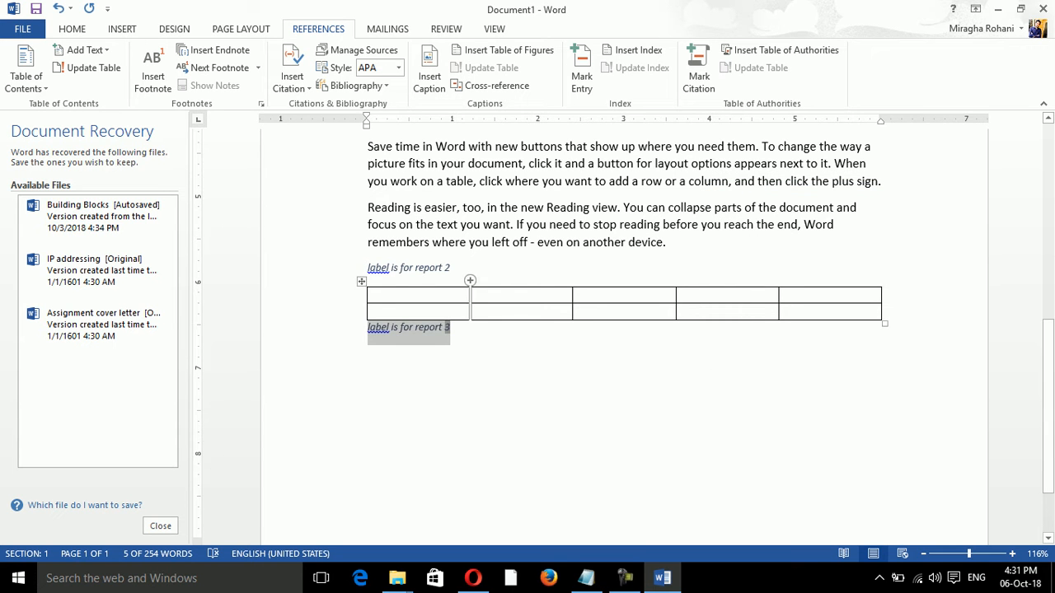
# - Select the second table with both its captions and examine the AutoCaption label, position and numbering format options for Microsoft Word Table
pyautogui.click(453, 268)
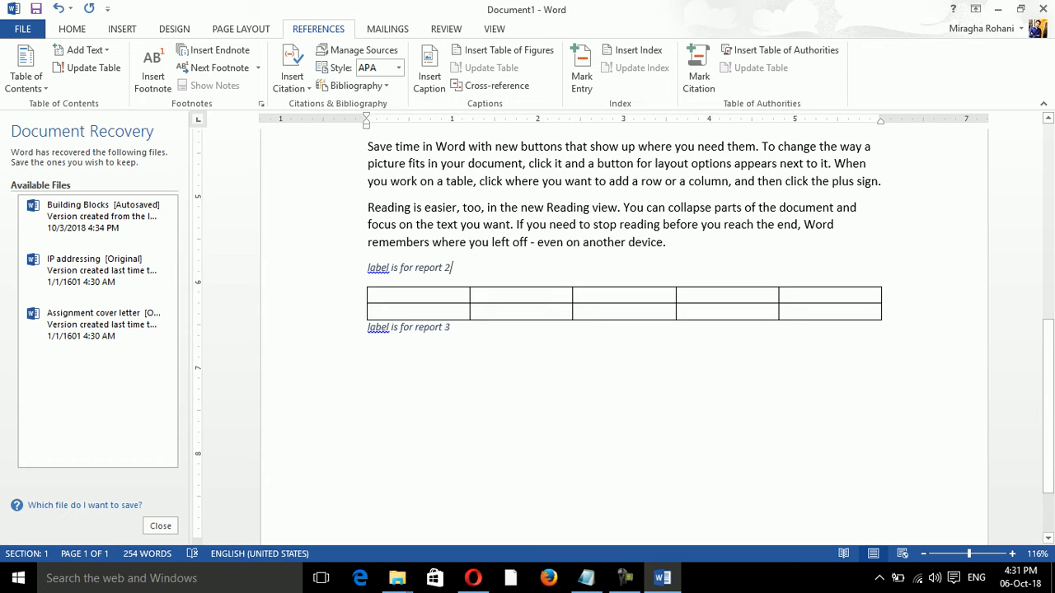
pyautogui.moveTo(453, 328); pyautogui.dragTo(368, 268)
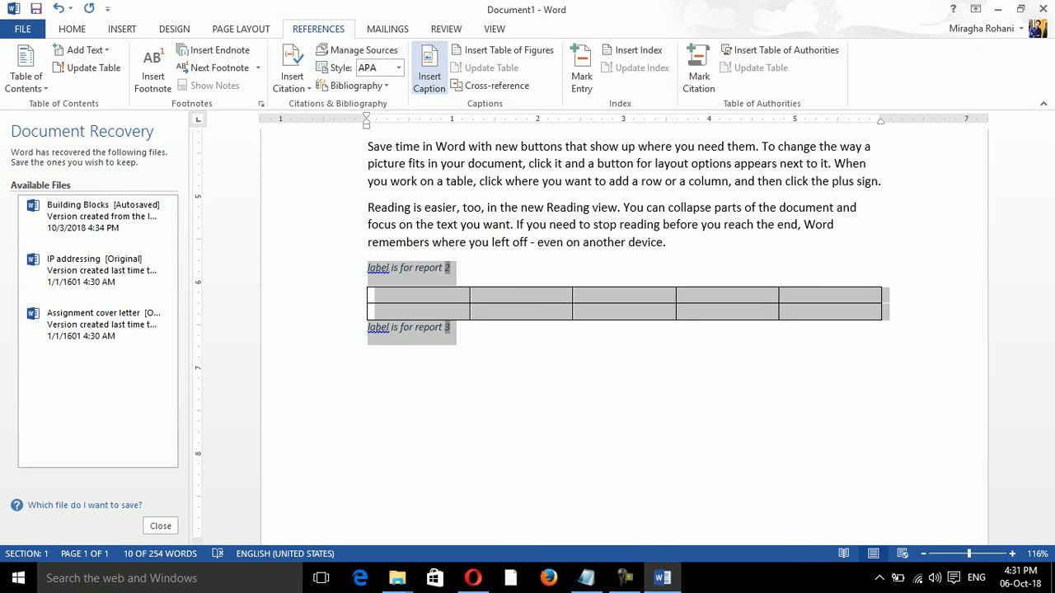
pyautogui.click(429, 71)
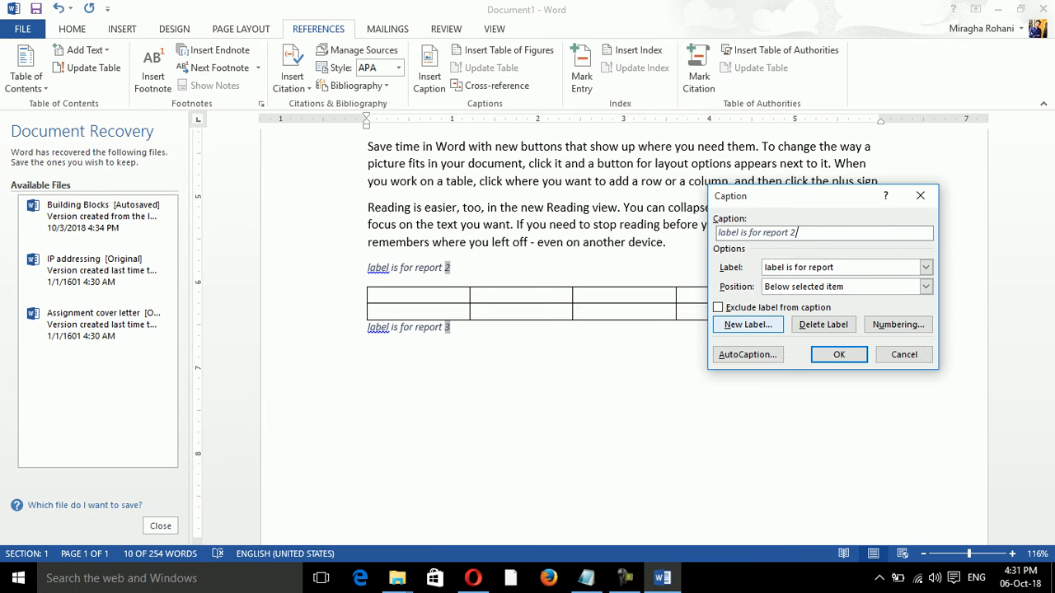
pyautogui.click(747, 354)
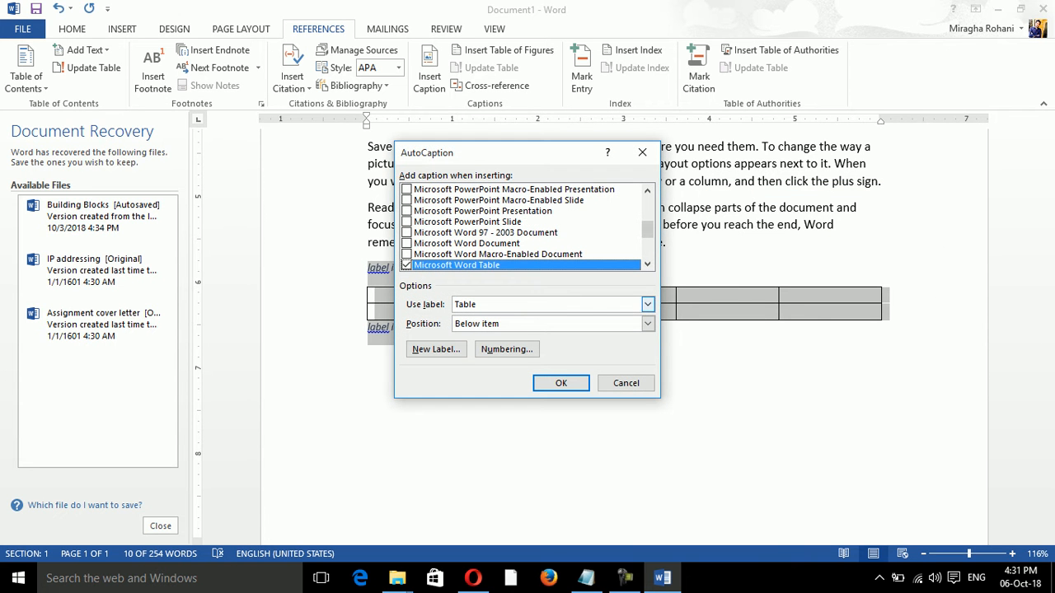
pyautogui.click(648, 304)
pyautogui.click(648, 304)
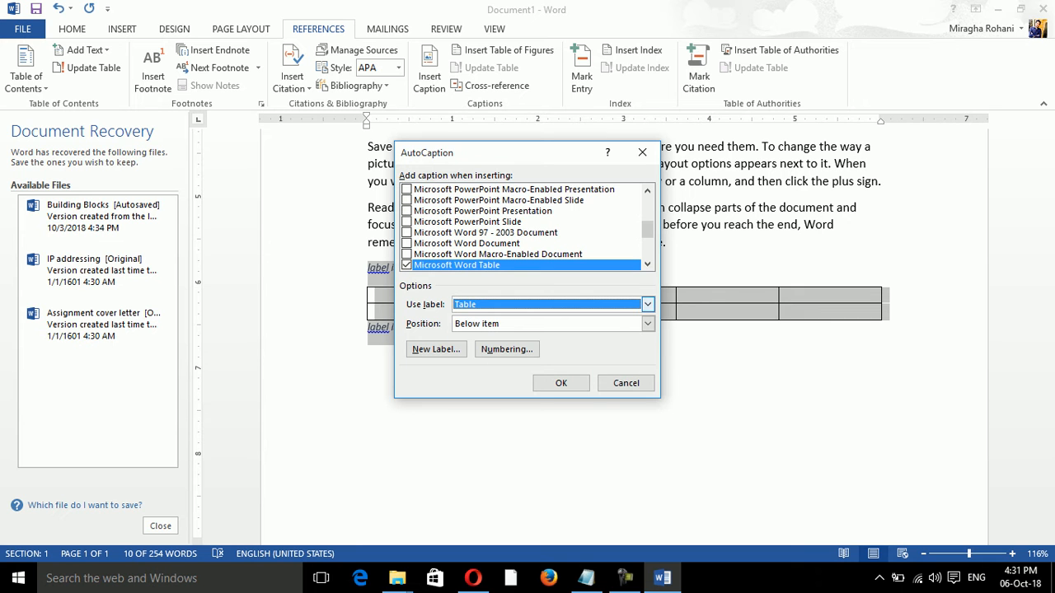
pyautogui.click(648, 323)
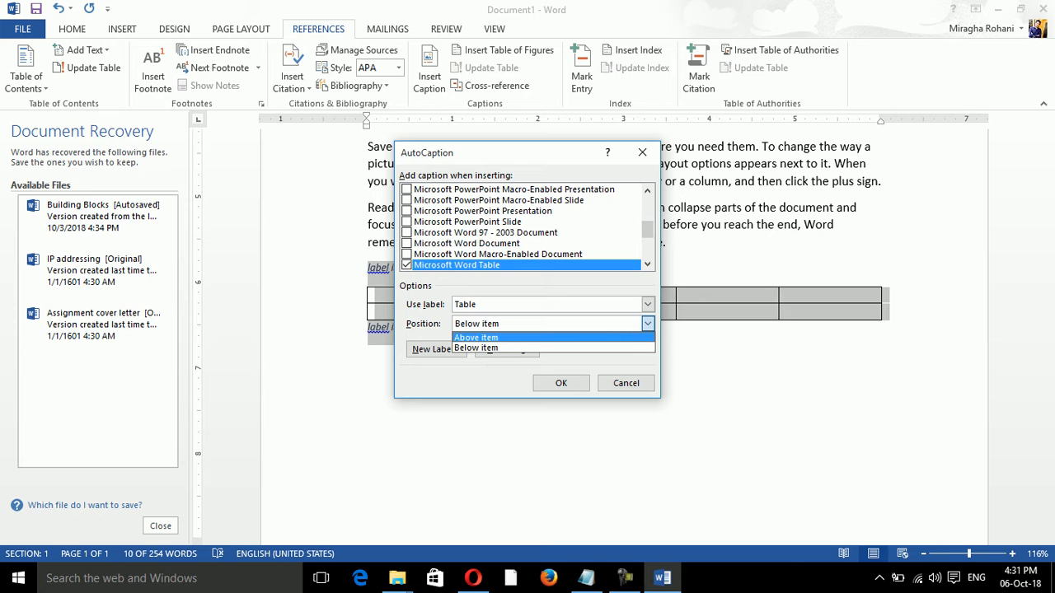
pyautogui.click(504, 347)
pyautogui.click(506, 349)
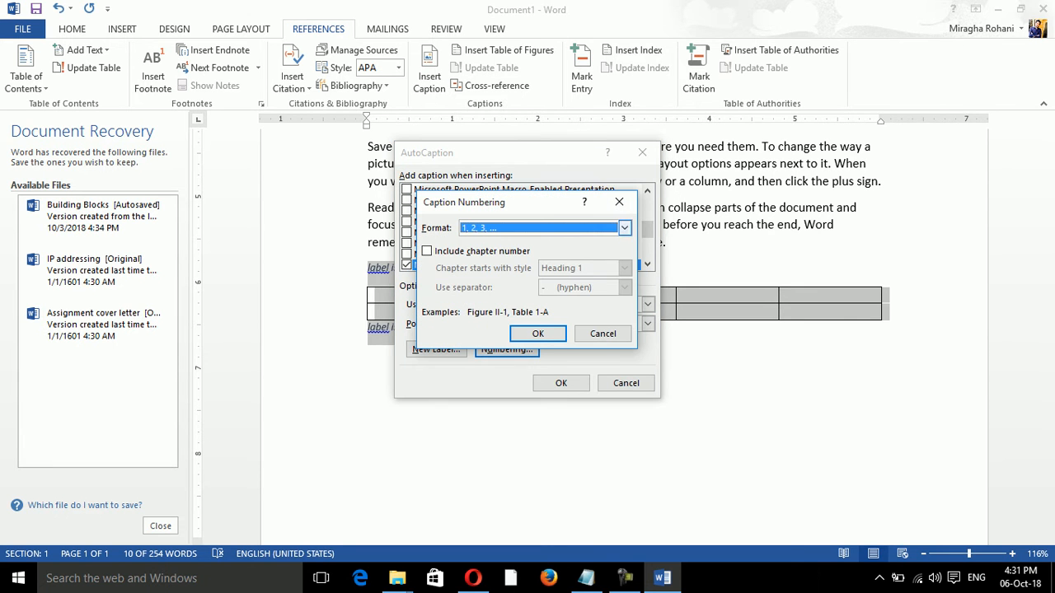
pyautogui.click(625, 228)
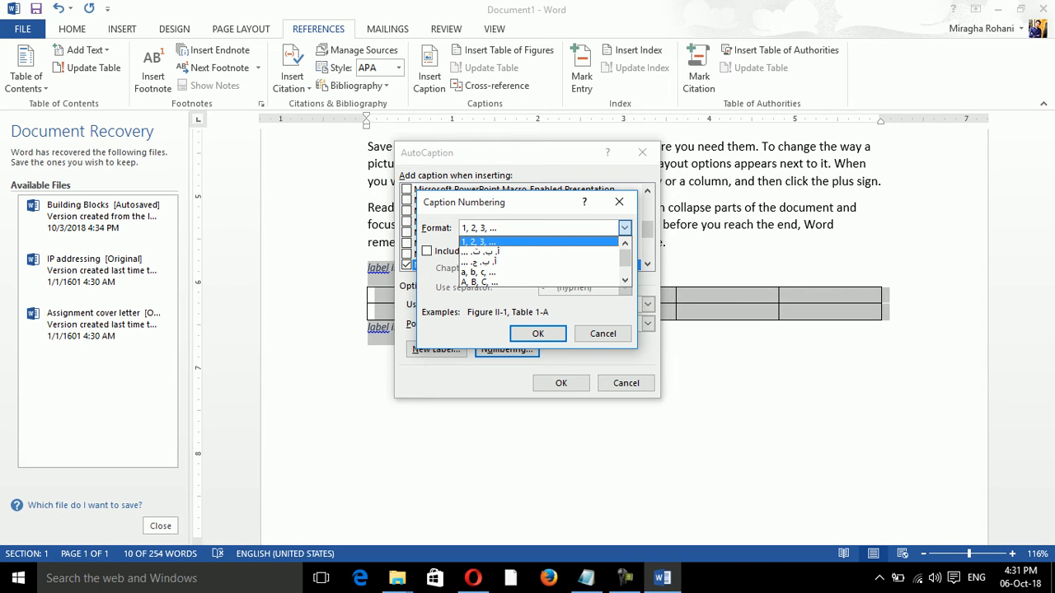
pyautogui.click(494, 242)
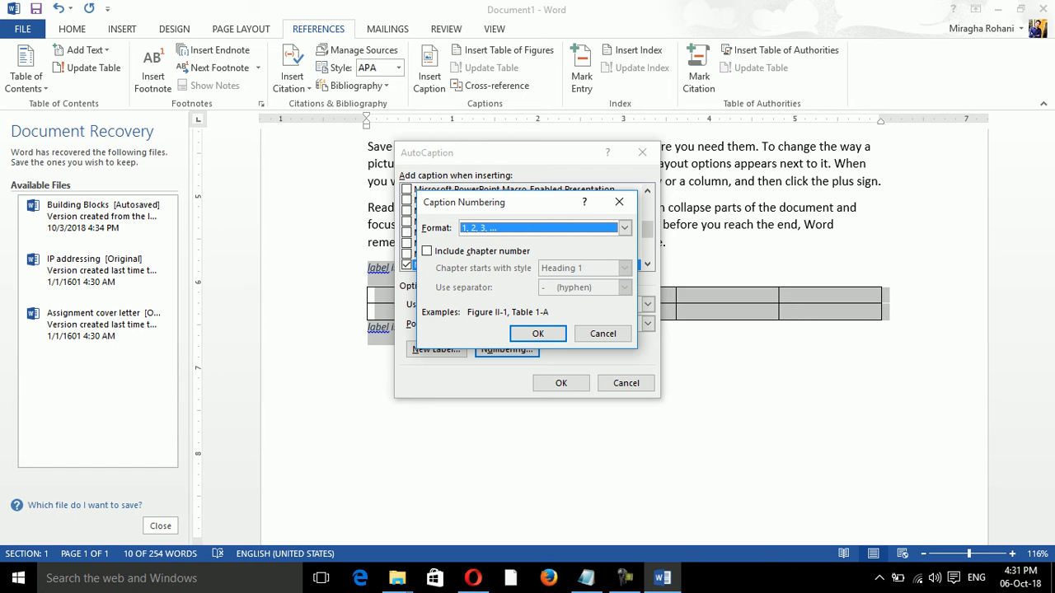
pyautogui.click(603, 333)
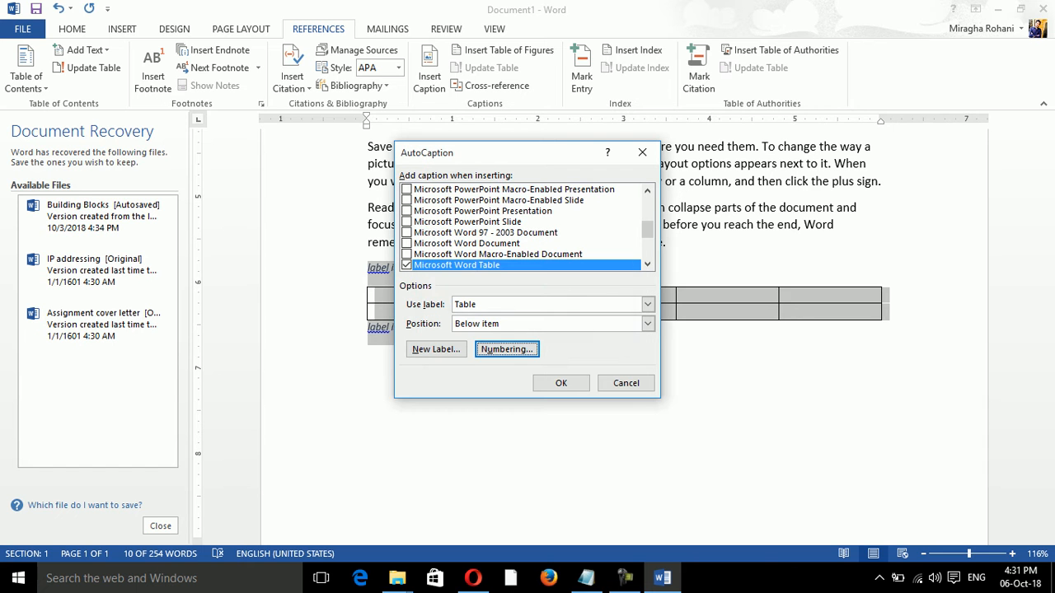
pyautogui.click(625, 382)
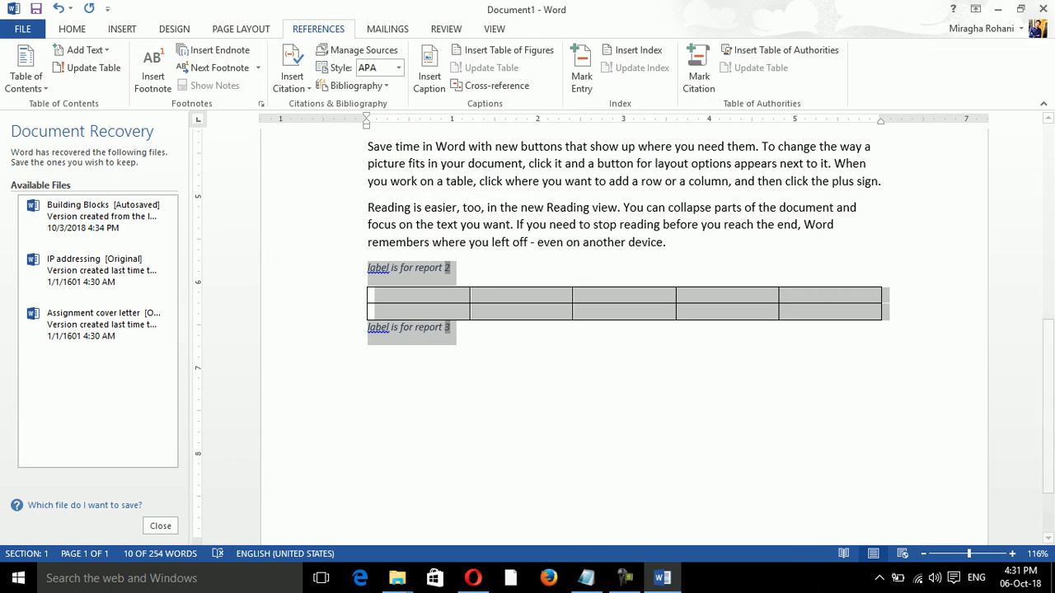
# - Delete the custom label "label is for report" and accept the AutoCaption settings for Microsoft Word Table
pyautogui.click(429, 70)
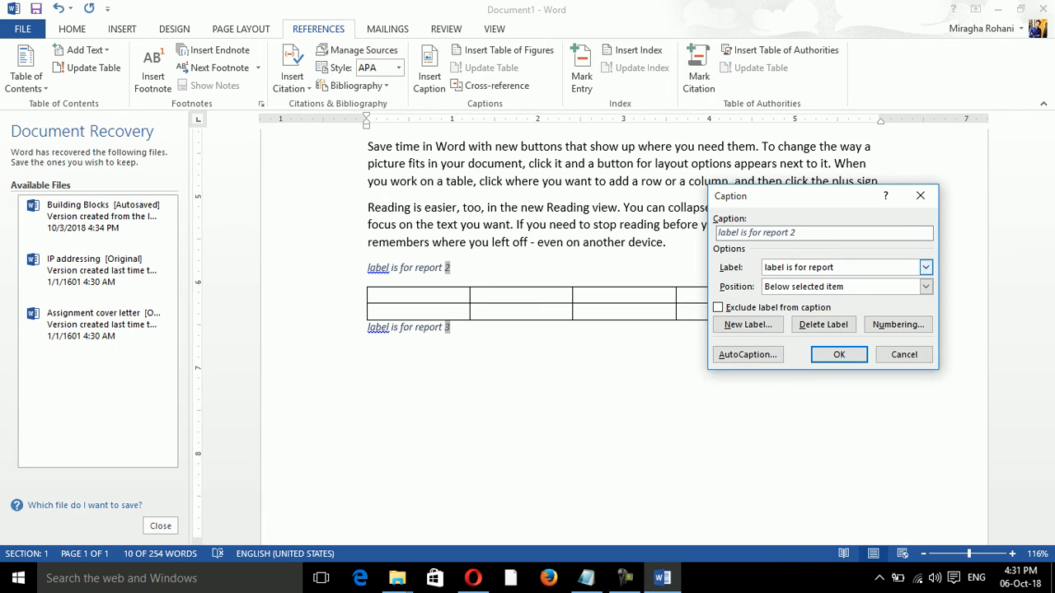
pyautogui.click(926, 267)
pyautogui.click(798, 302)
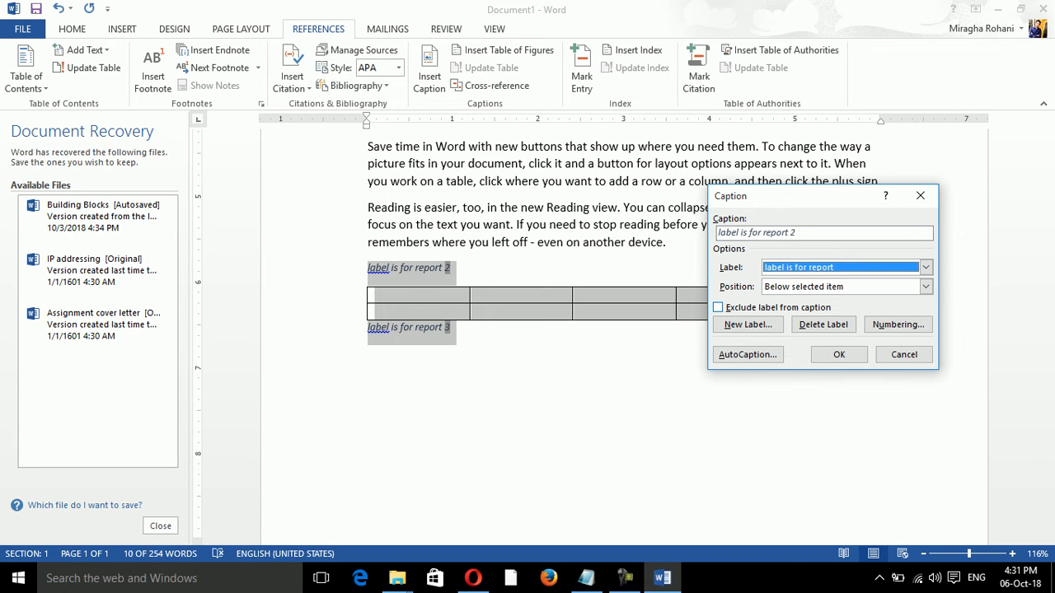
pyautogui.click(823, 324)
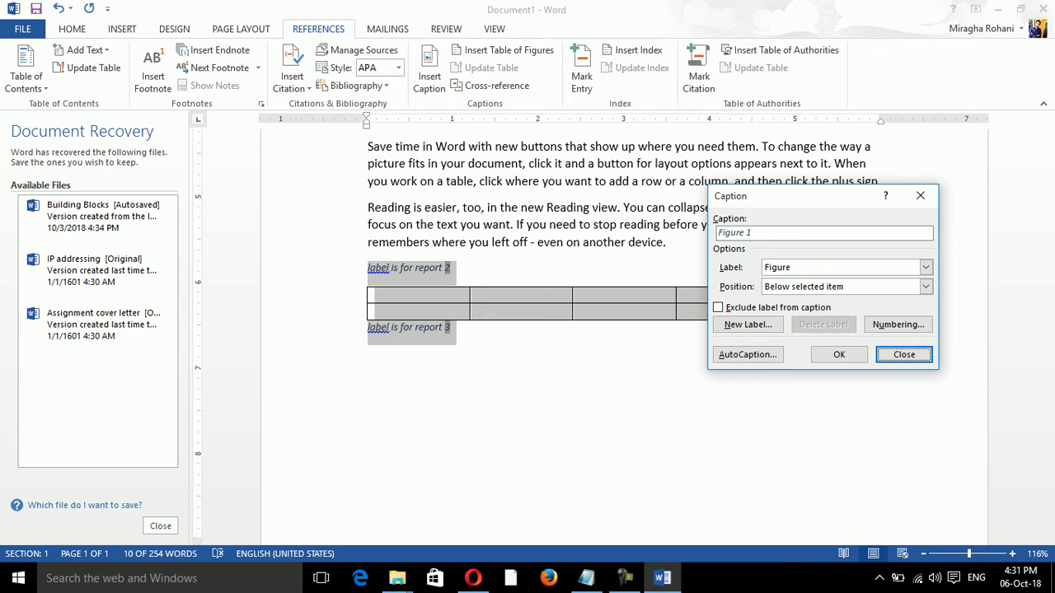
pyautogui.click(748, 355)
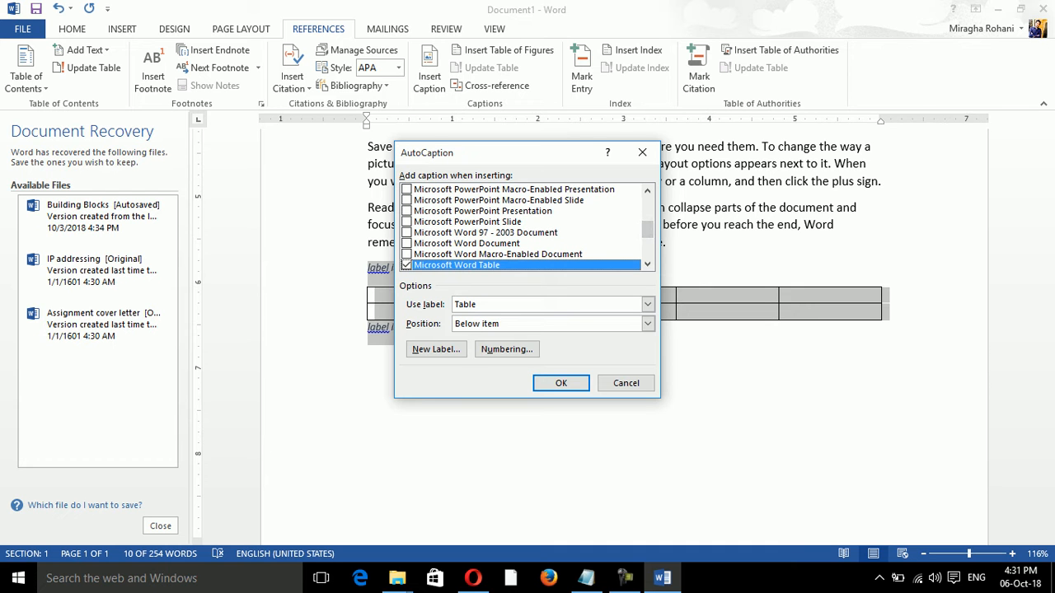
pyautogui.click(561, 382)
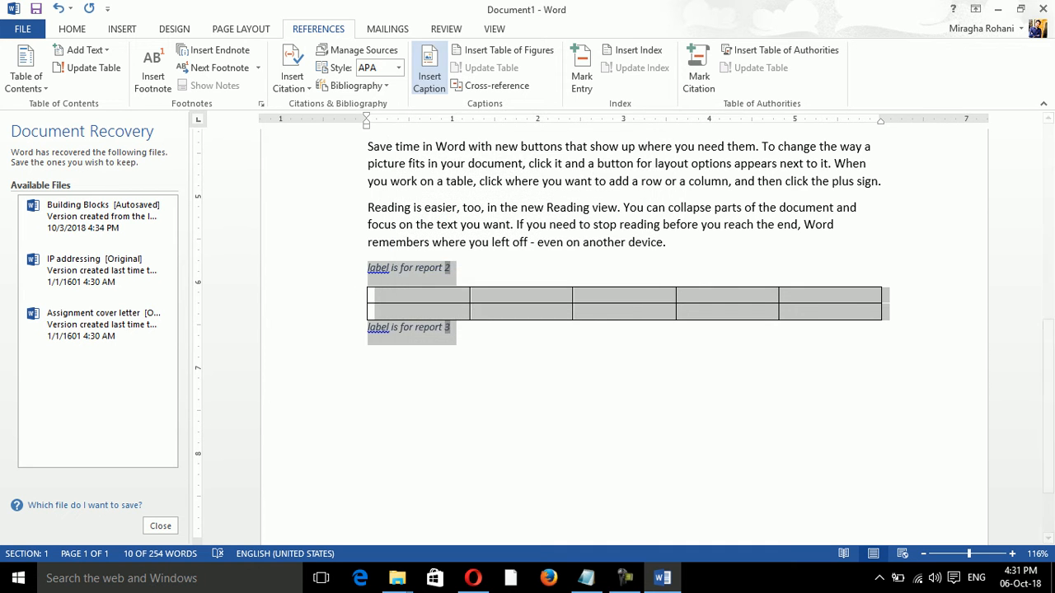
# - Insert a caption with the Table label below the selected table and captions, and add blank lines beneath it
pyautogui.click(429, 70)
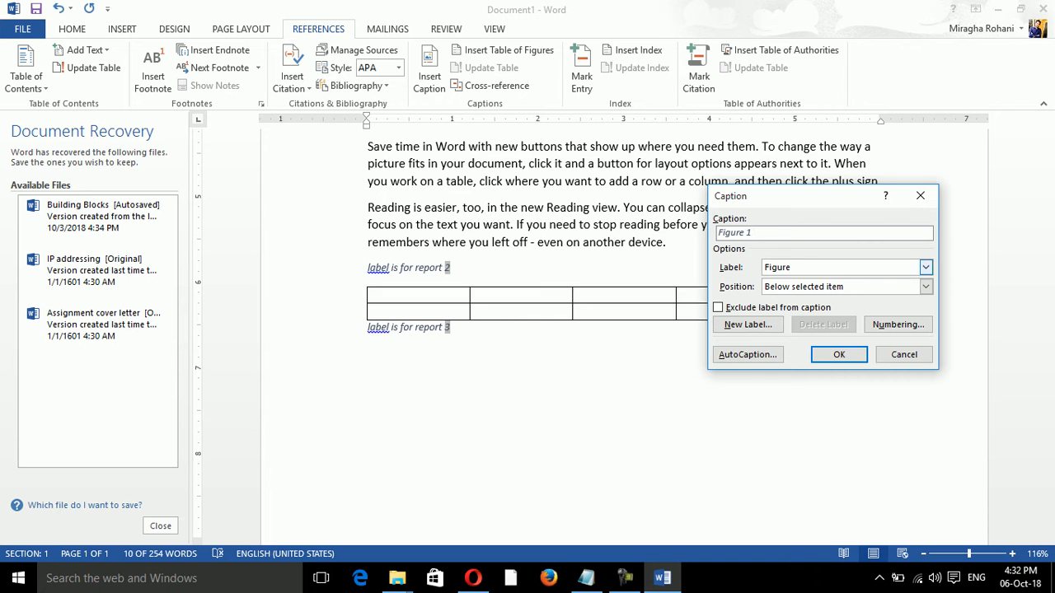
pyautogui.click(926, 267)
pyautogui.click(841, 301)
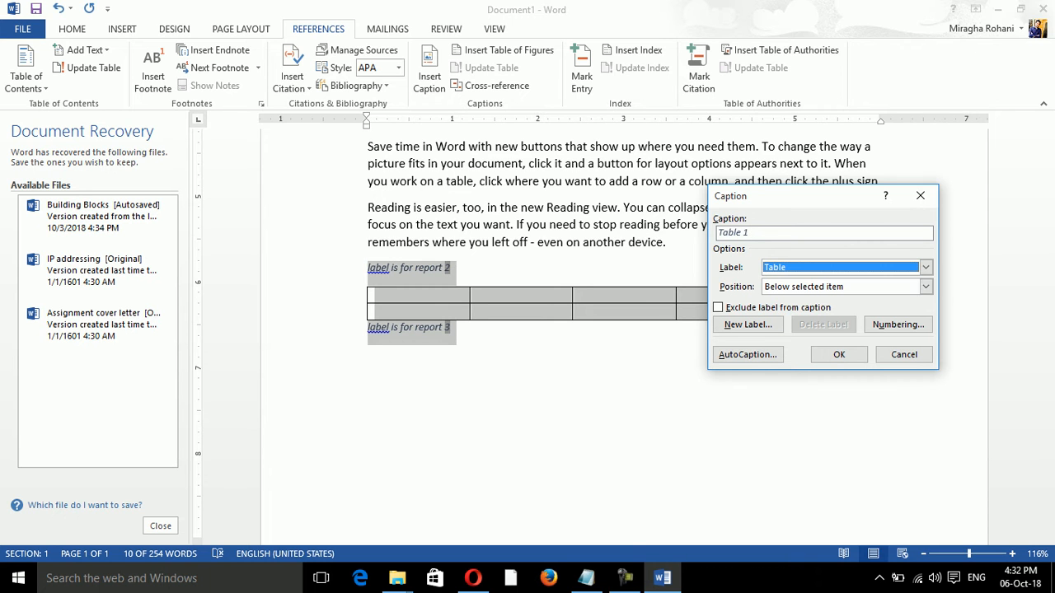
pyautogui.click(812, 233)
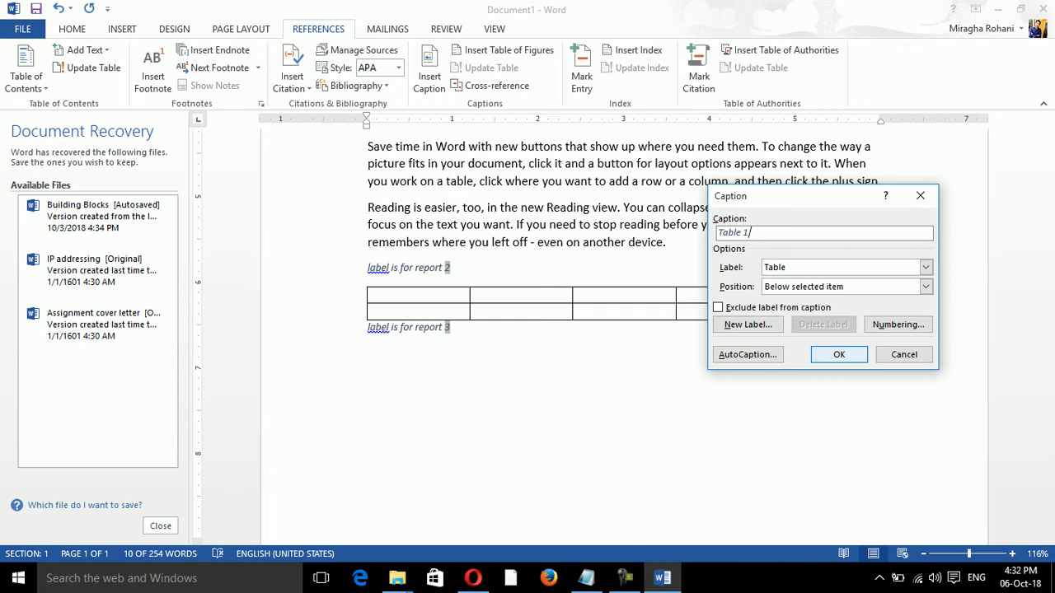
pyautogui.click(840, 354)
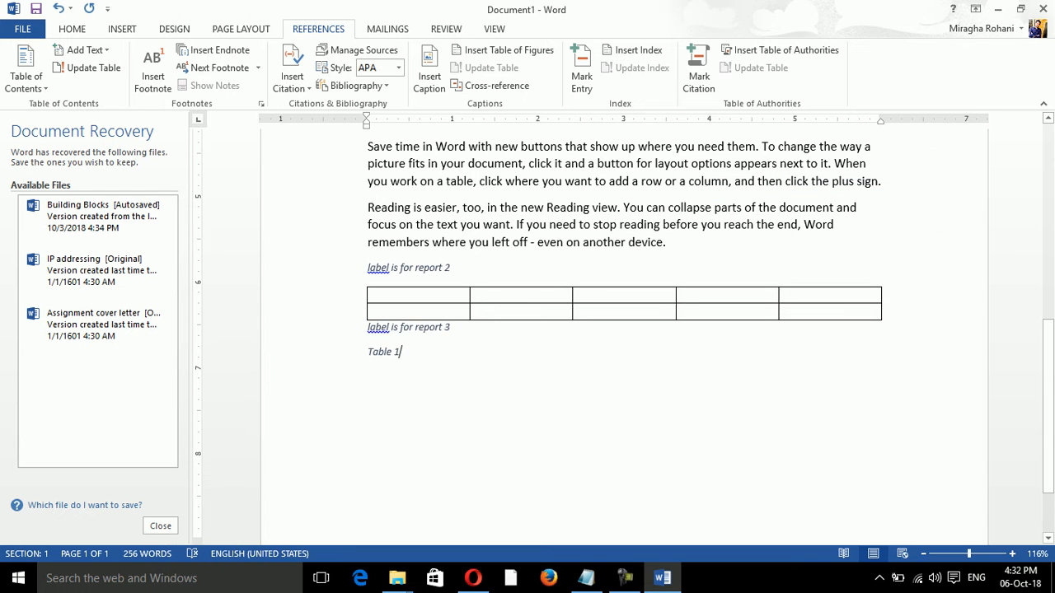
pyautogui.press('Return')
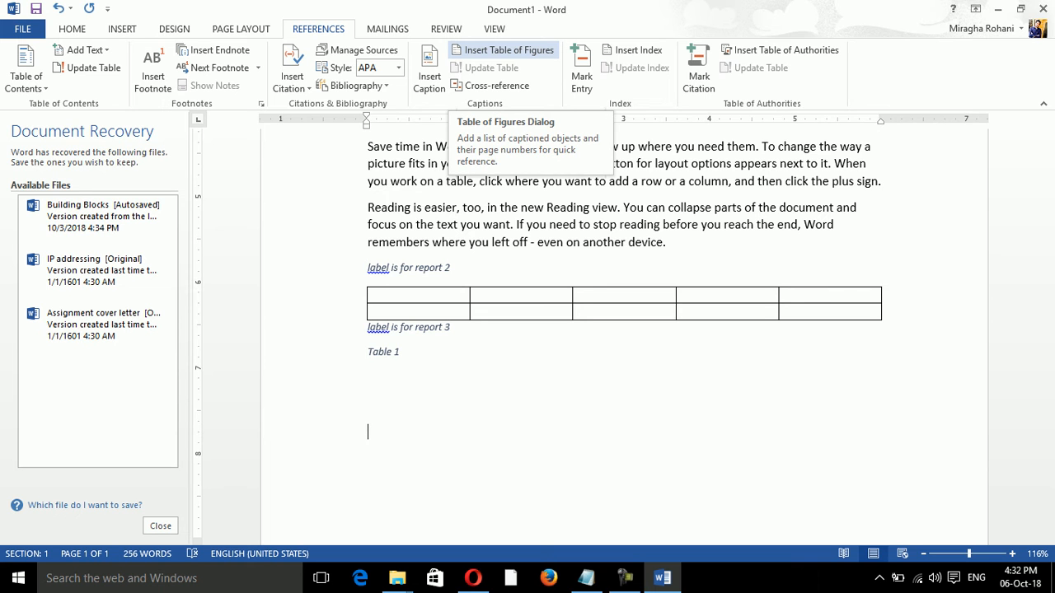
# - Insert a table of figures for the Table caption label, with right-aligned page numbers and a dotted tab leader, below the last caption
pyautogui.click(503, 51)
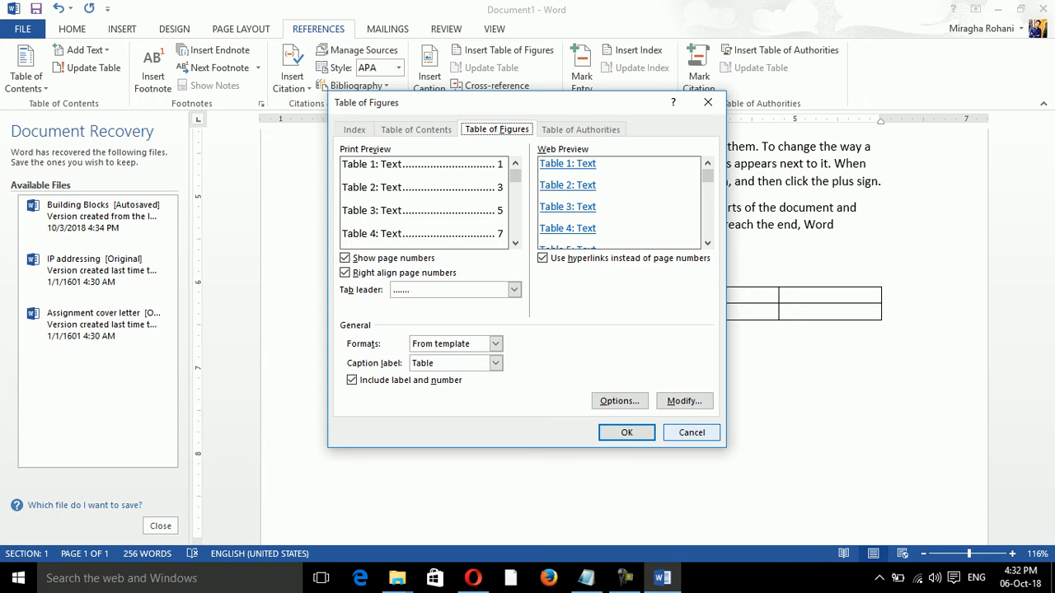
pyautogui.moveTo(527, 102); pyautogui.dragTo(681, 61)
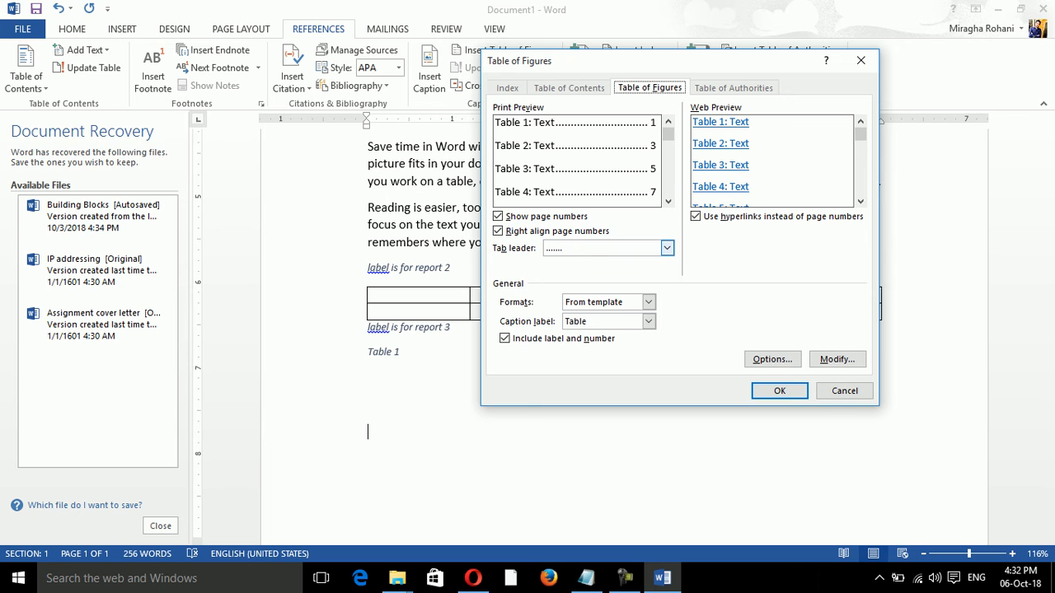
pyautogui.click(779, 390)
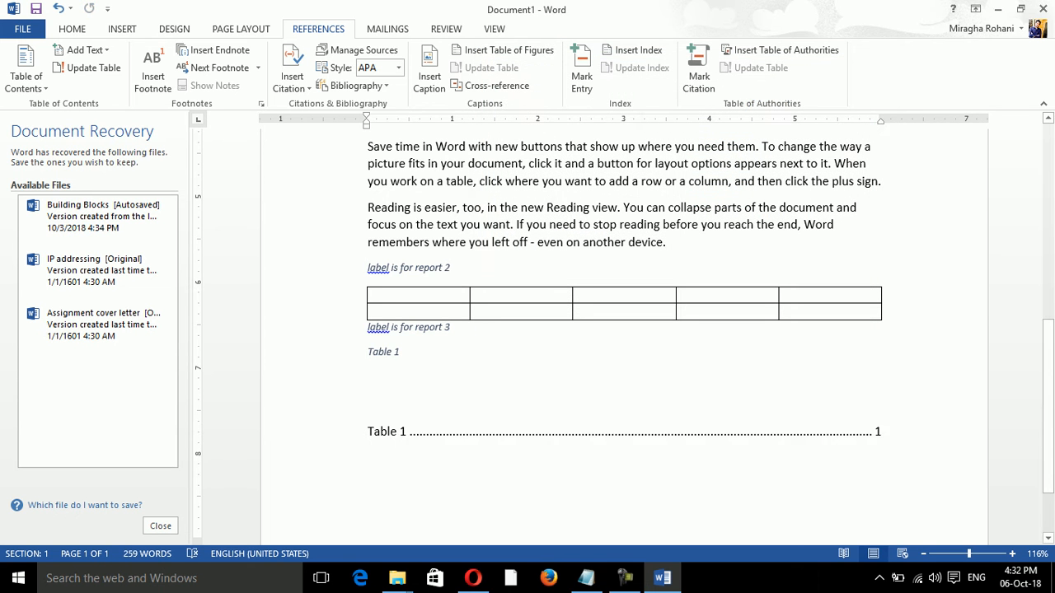
# - Add blank lines above the table of figures and insert a page break to start a new page
pyautogui.press('Up')
pyautogui.press('Return')
pyautogui.press('Return')
pyautogui.press('Return')
pyautogui.press('Return')
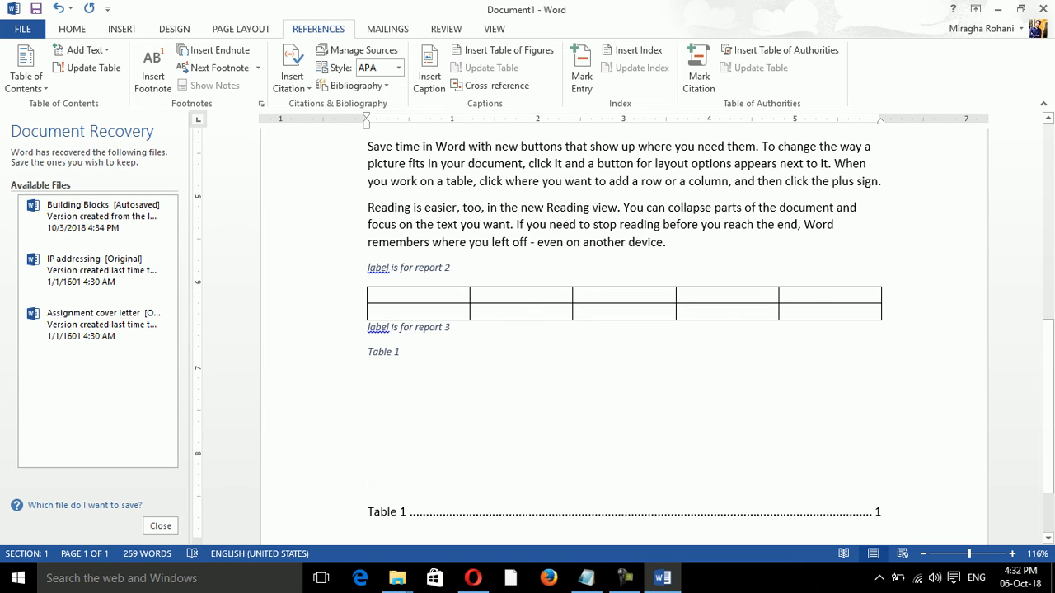
pyautogui.keyDown('ctrl'); pyautogui.click(387, 512); pyautogui.keyUp('ctrl')
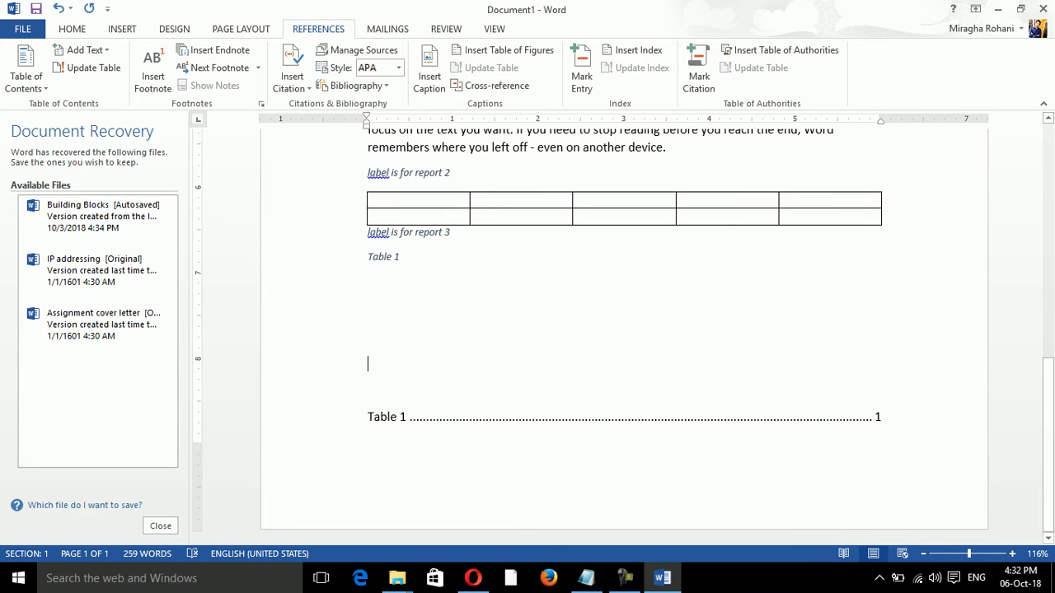
pyautogui.hotkey('ctrl', 'Return')
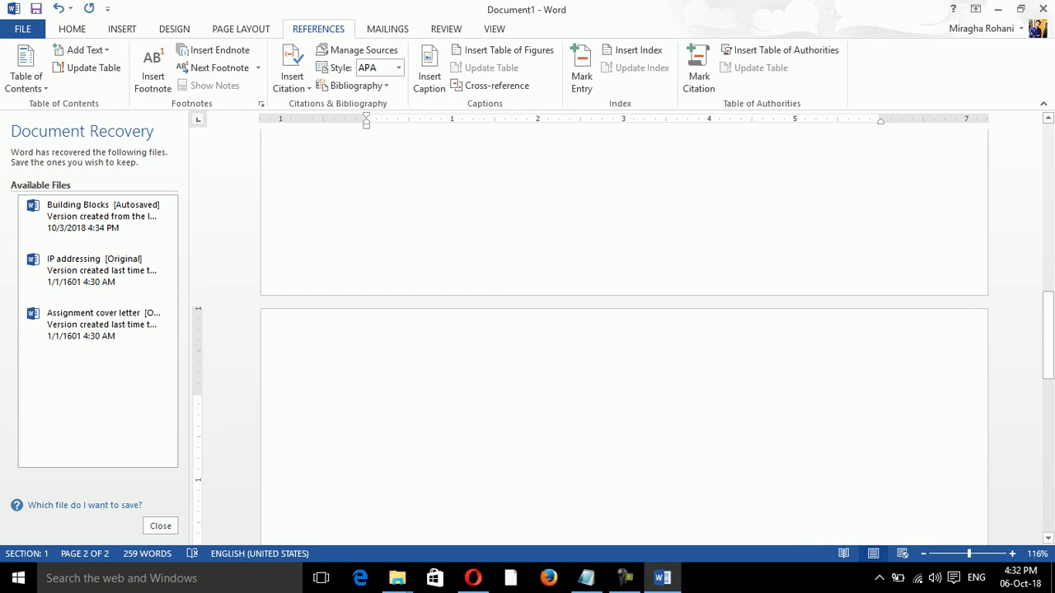
pyautogui.click(428, 70)
pyautogui.click(748, 355)
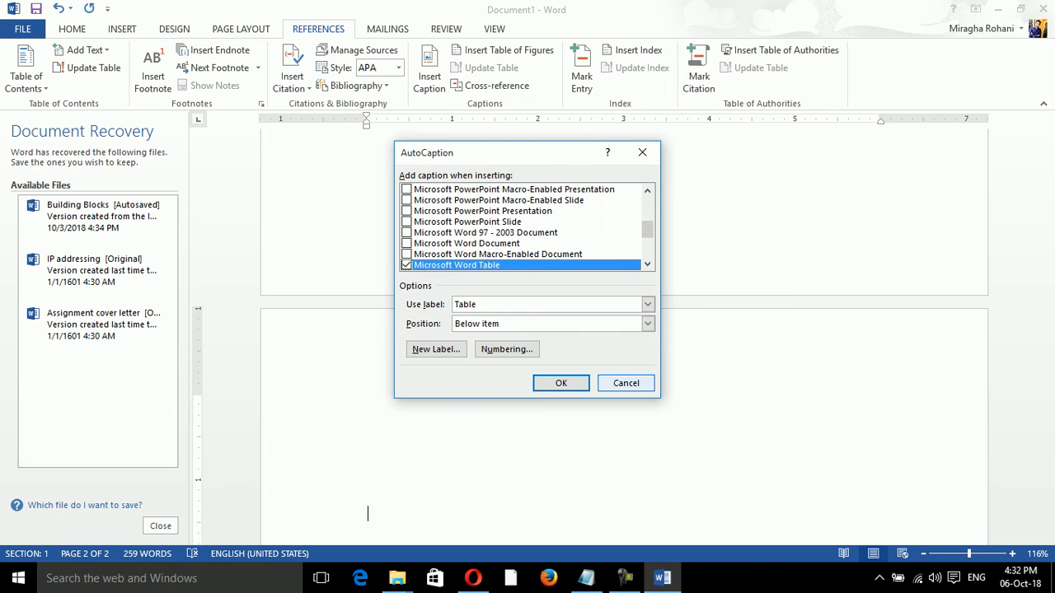
pyautogui.click(626, 383)
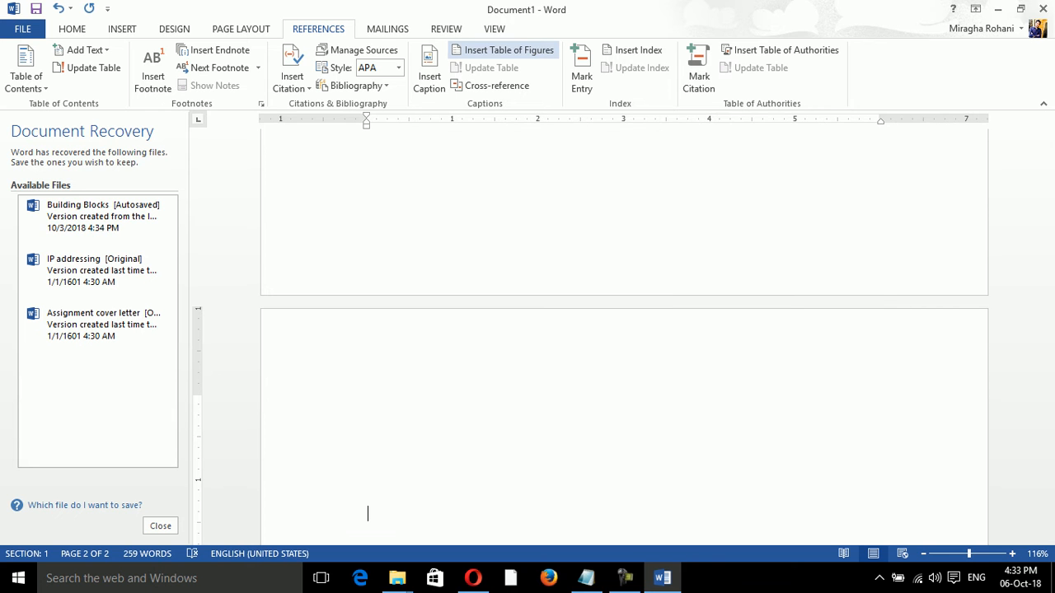
# - Insert another table of figures for the Table caption label on the new second page
pyautogui.click(503, 50)
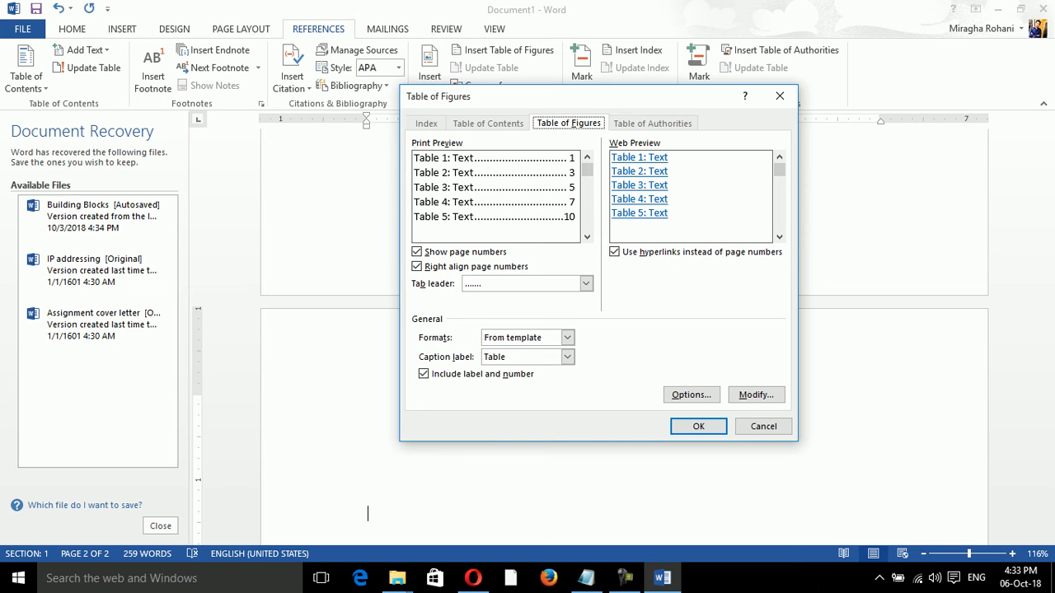
pyautogui.press('Return')
pyautogui.press('Return')
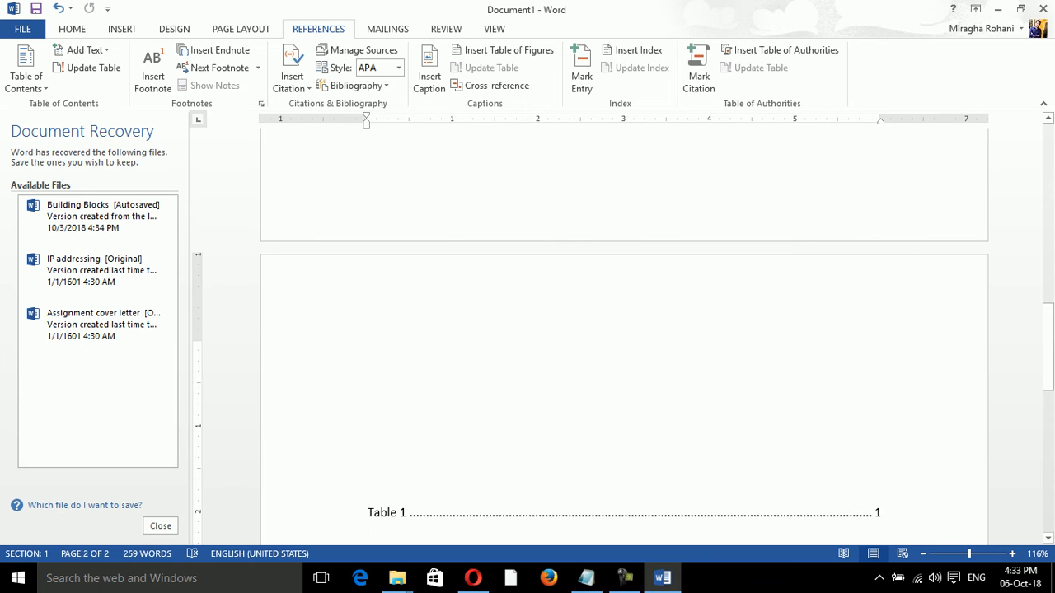
# - Close the Document Recovery list and choose to remove the recovered files
pyautogui.moveTo(1048, 345); pyautogui.dragTo(1048, 376)
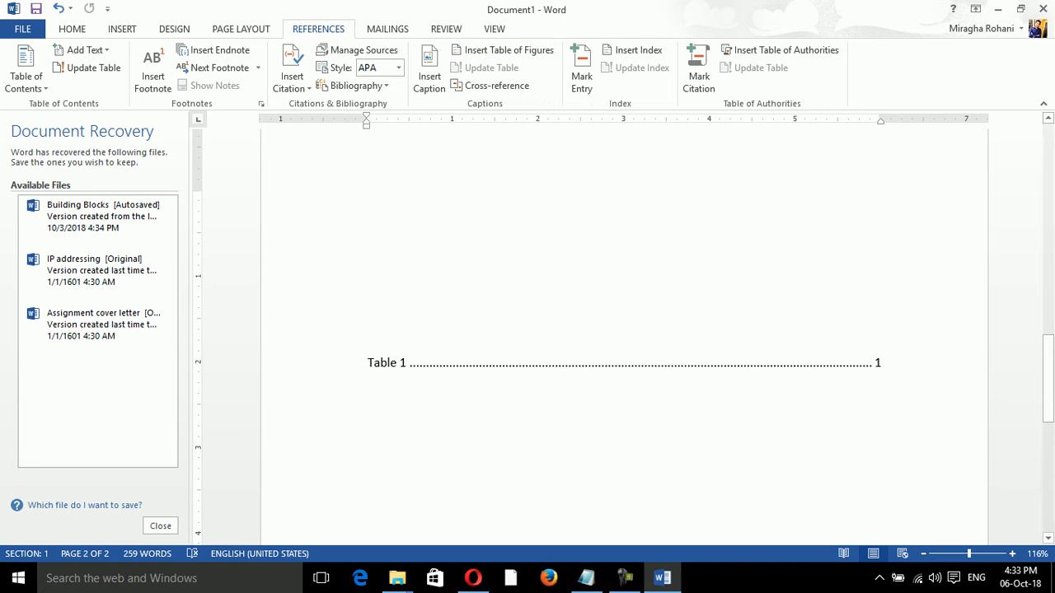
pyautogui.click(160, 525)
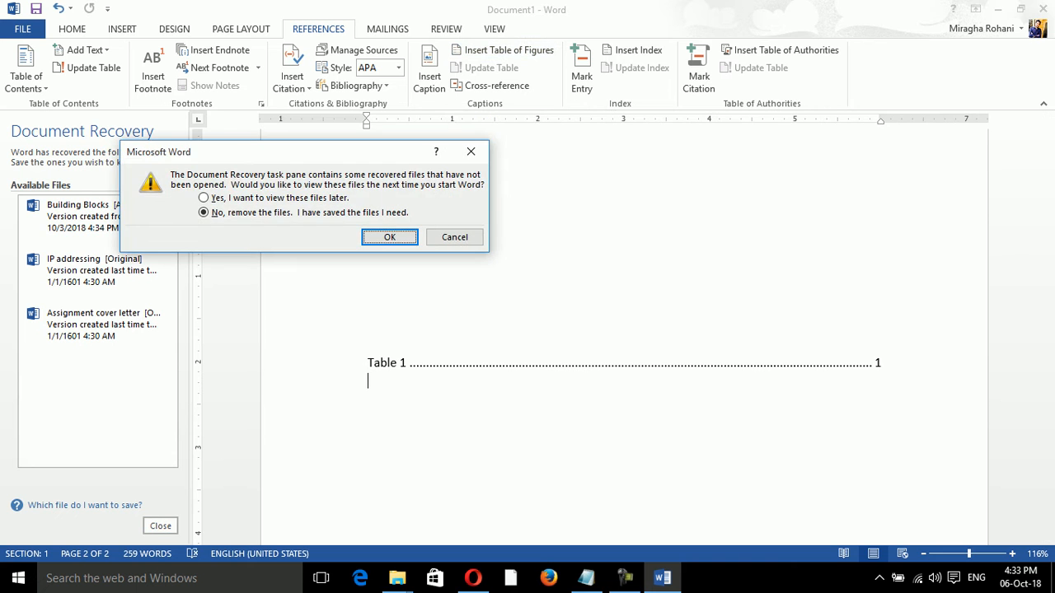
pyautogui.click(389, 237)
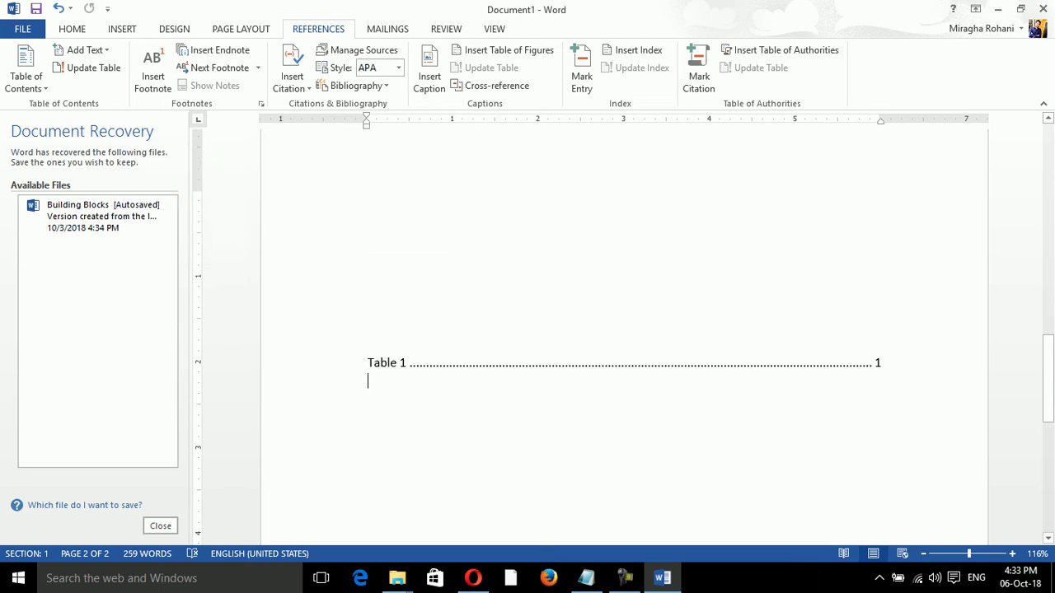
# - Examine the update options for the table of figures on page 2, leaving it without updating
pyautogui.click(313, 363)
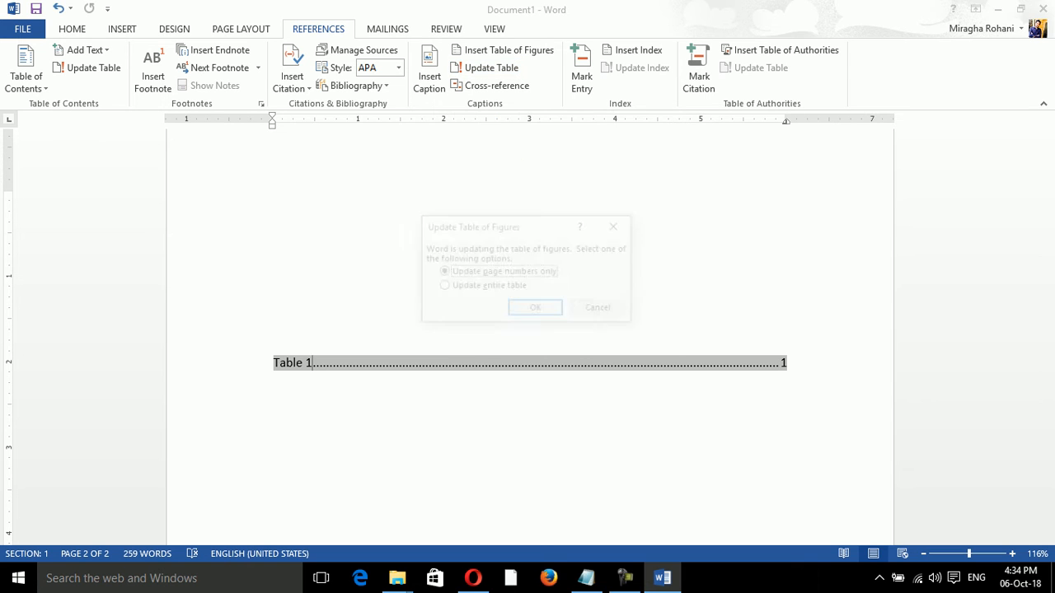
pyautogui.click(486, 68)
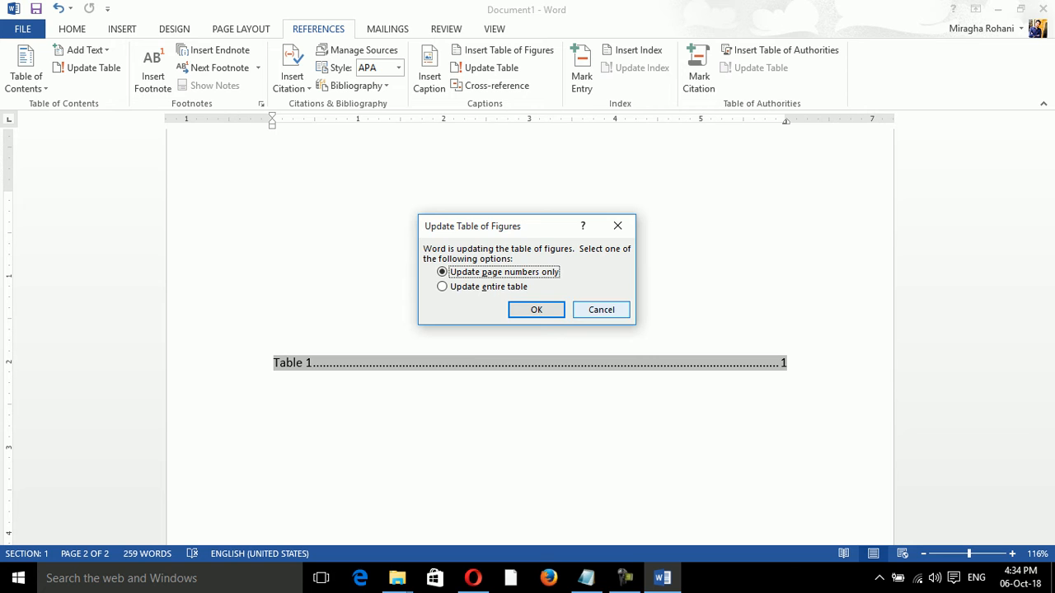
pyautogui.click(601, 310)
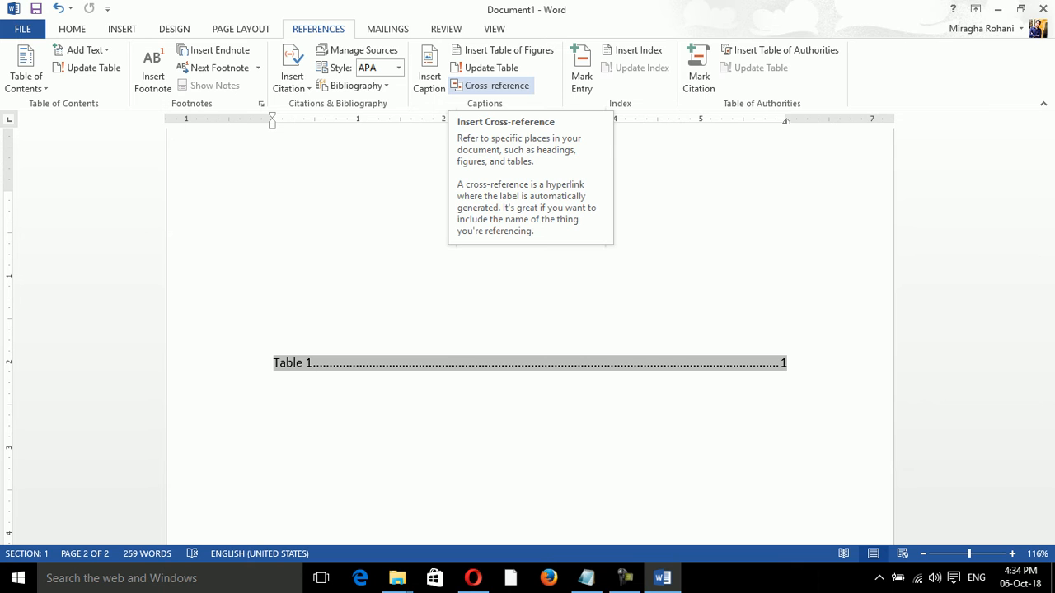
pyautogui.click(241, 29)
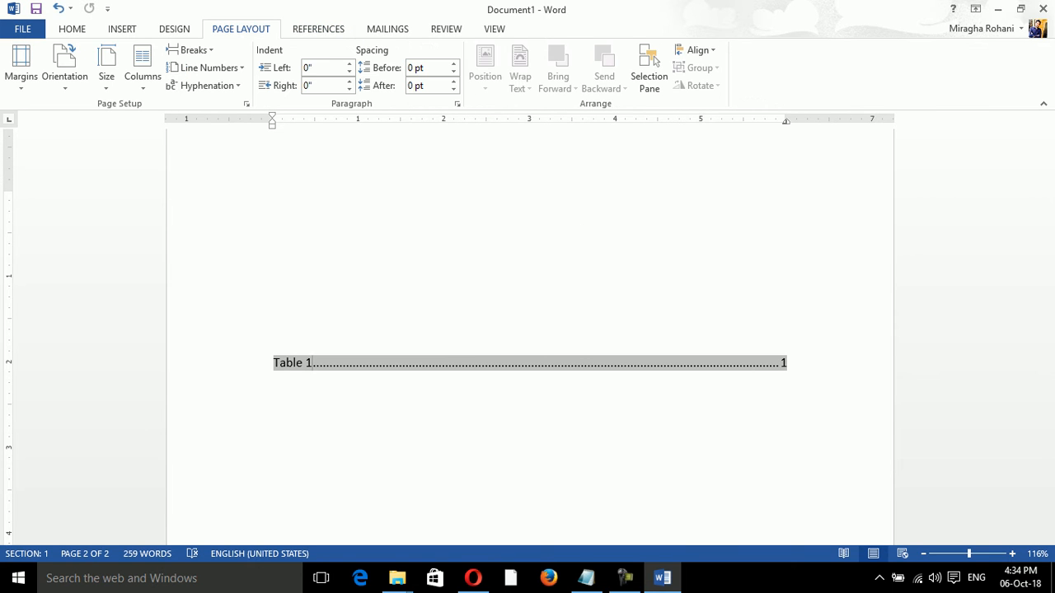
pyautogui.click(174, 29)
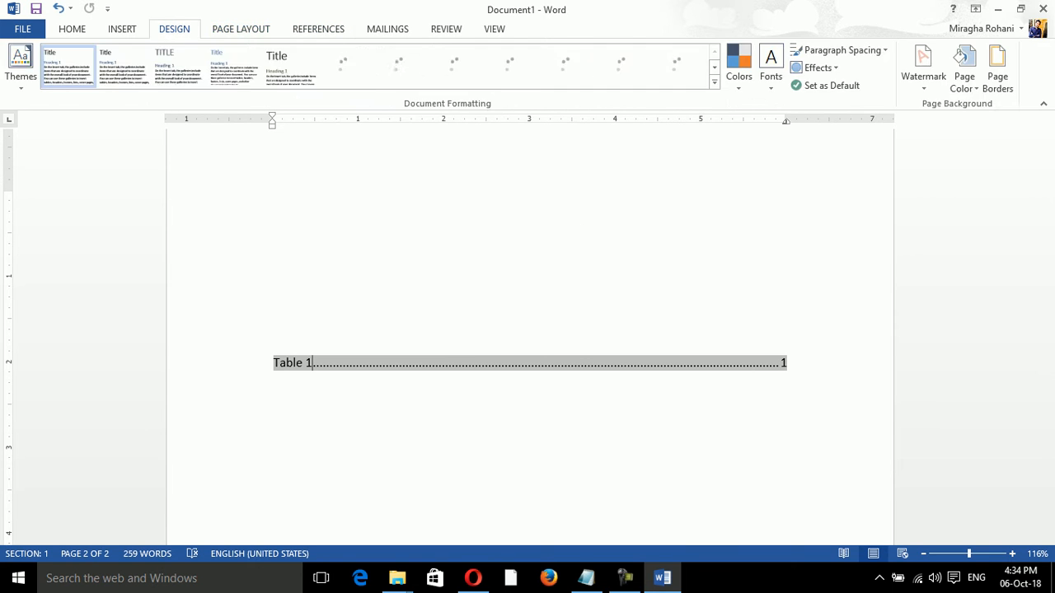
pyautogui.click(121, 29)
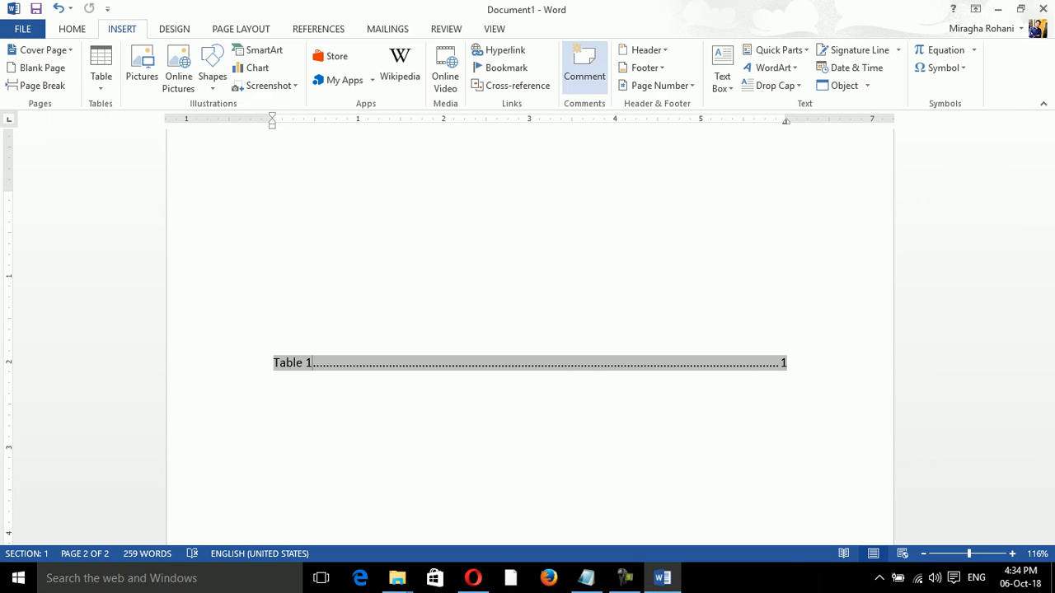
pyautogui.click(318, 28)
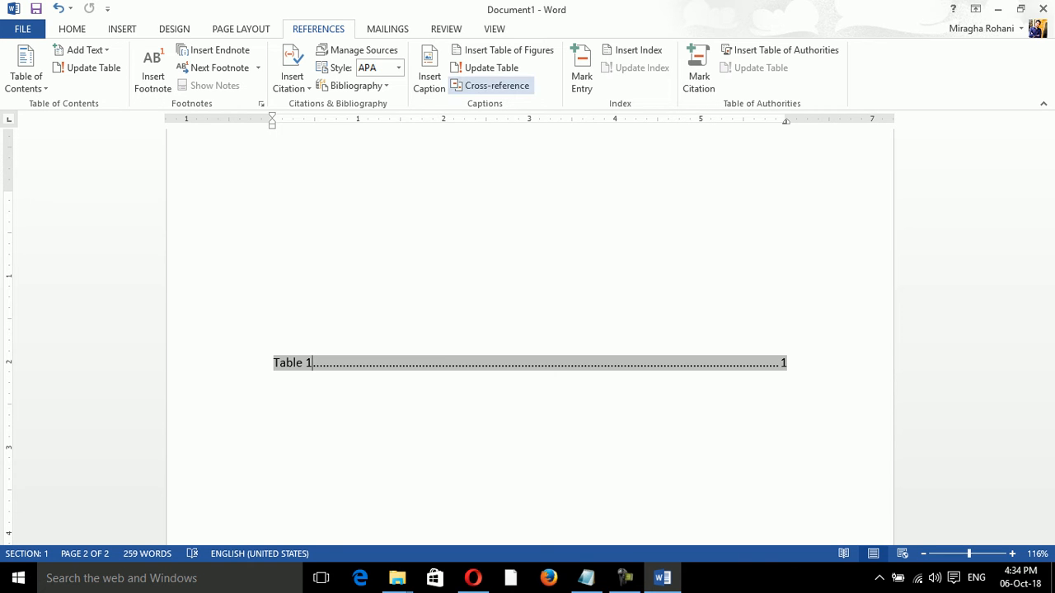
# - Delete the entire content of the document and generate sample paragraphs with =rand()
pyautogui.click(274, 309)
pyautogui.hotkey('ctrl', 'a')
pyautogui.press('Delete')
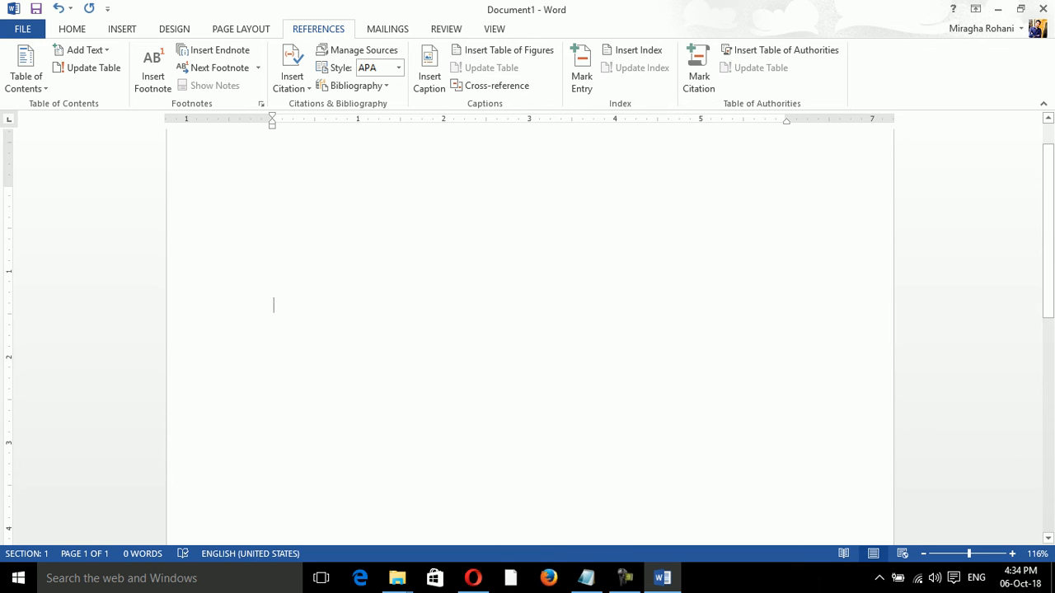
pyautogui.write('=rand()')
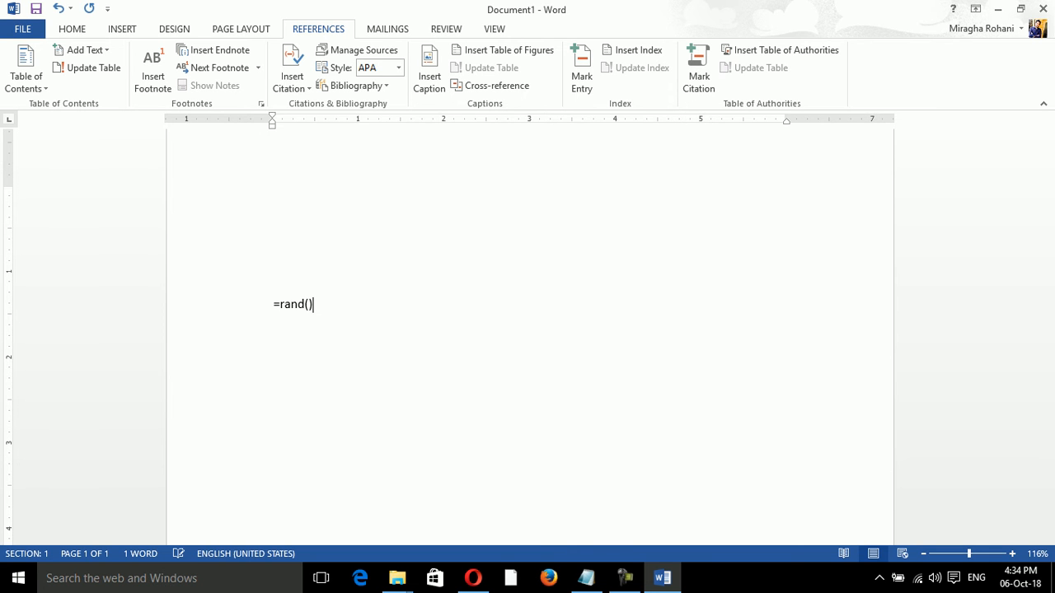
pyautogui.press('Return')
# - Generate further sample text below the existing paragraphs with =rand(100)
pyautogui.press('Up')
pyautogui.press('Up')
pyautogui.press('Up')
pyautogui.press('Up')
pyautogui.press('Up')
pyautogui.press('Down')
pyautogui.press('Down')
pyautogui.press('Down')
pyautogui.press('Down')
pyautogui.press('Down')
pyautogui.write('=rand(')
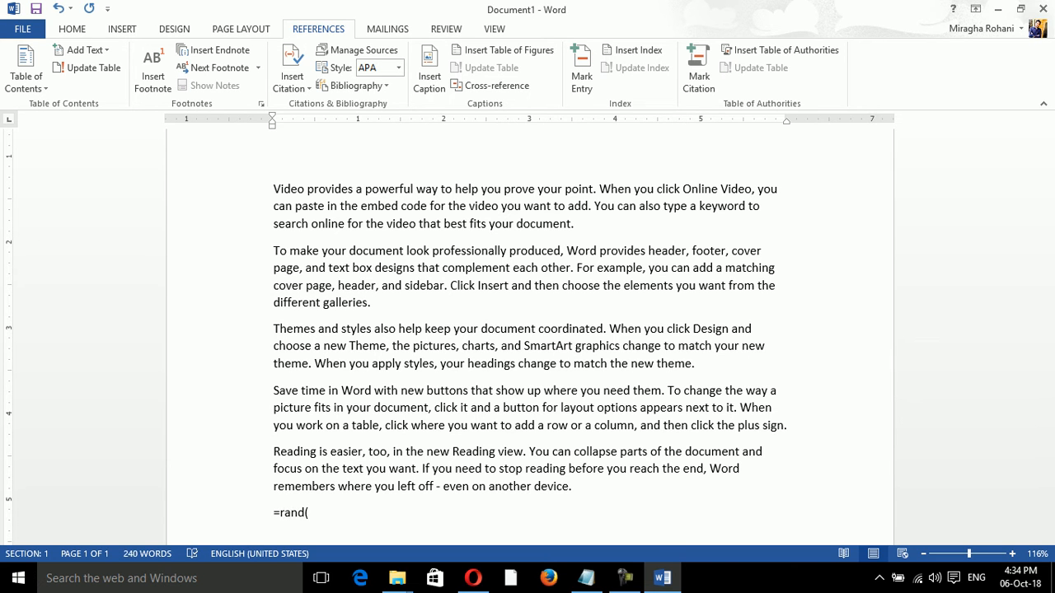
pyautogui.write('100)')
pyautogui.press('Return')
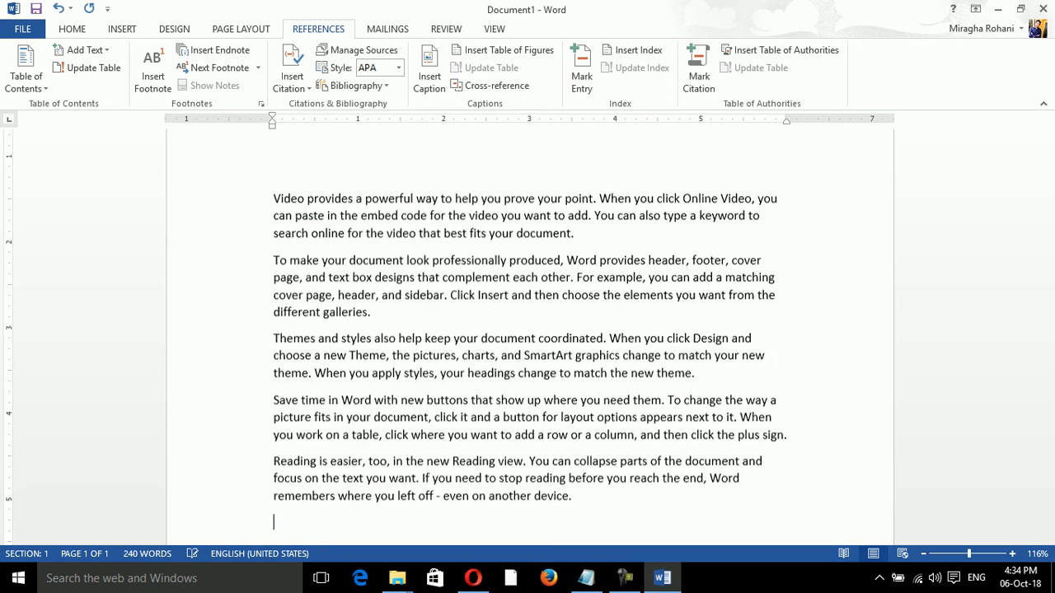
# - Insert a table with five columns and two rows on a new line after the "Video provides" paragraph on page 5
pyautogui.moveTo(1048, 509); pyautogui.dragTo(1049, 342)
pyautogui.click(745, 305)
pyautogui.click(572, 323)
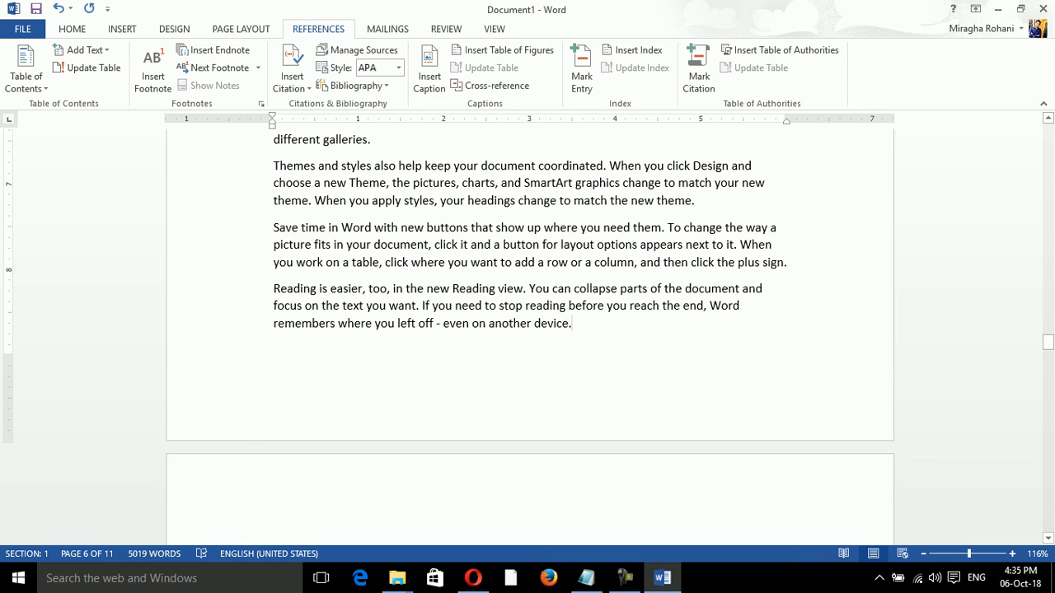
pyautogui.moveTo(1049, 342); pyautogui.dragTo(1048, 298)
pyautogui.doubleClick(546, 237)
pyautogui.click(575, 237)
pyautogui.press('Return')
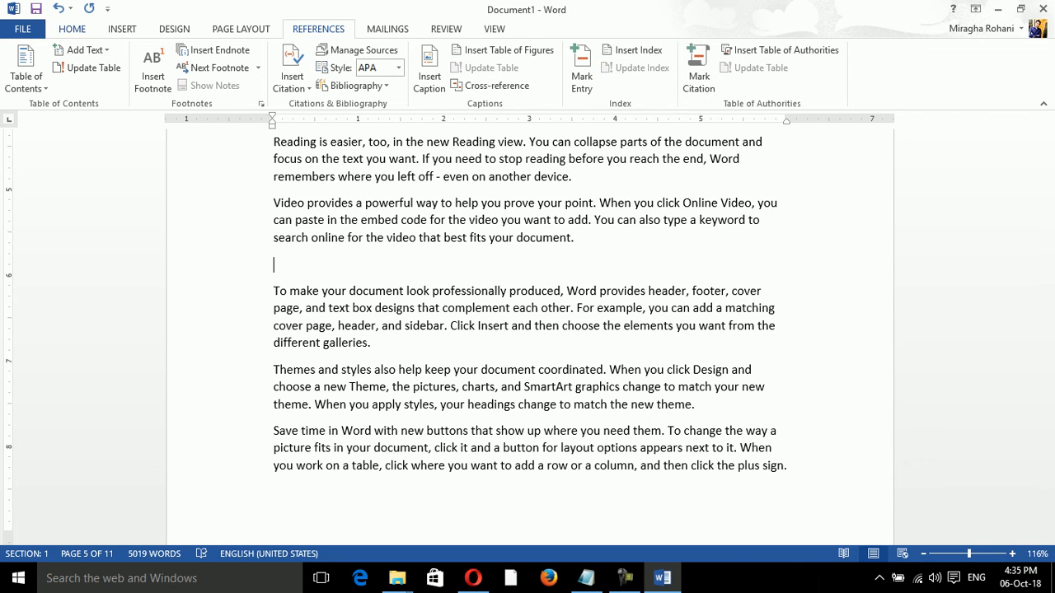
pyautogui.click(122, 29)
pyautogui.click(101, 75)
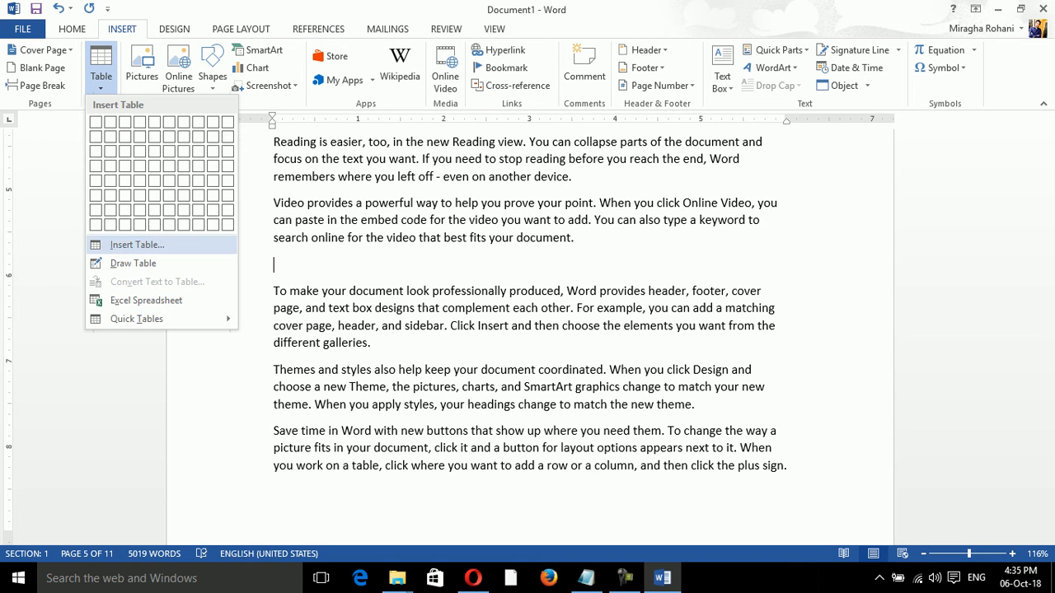
pyautogui.click(137, 245)
pyautogui.click(561, 356)
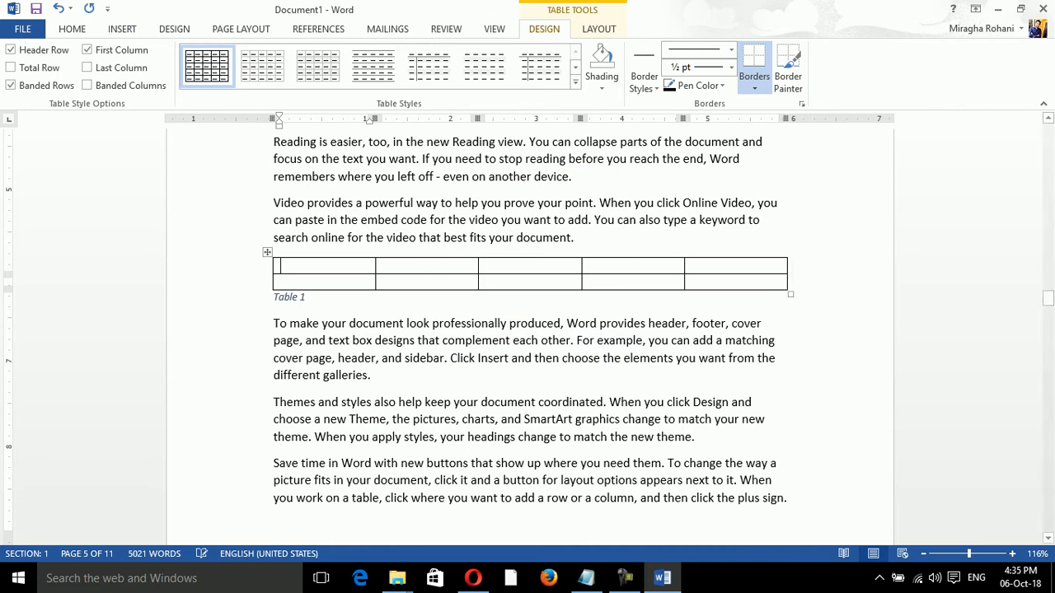
# - Examine the available reference types for a cross-reference, such as Numbered item, Heading and Bookmark, without inserting one
pyautogui.click(388, 29)
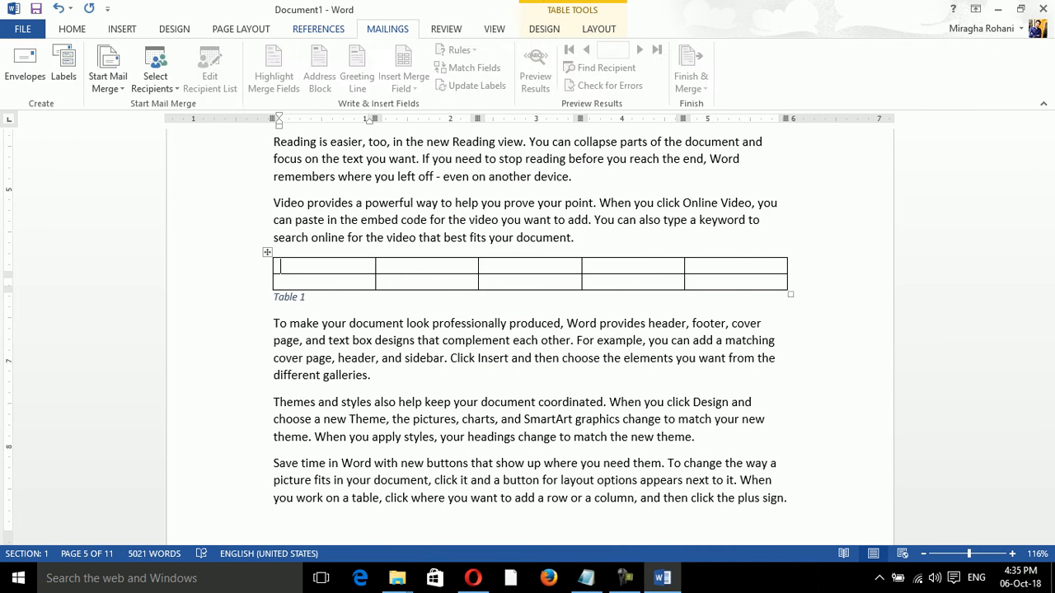
pyautogui.click(318, 29)
pyautogui.click(492, 86)
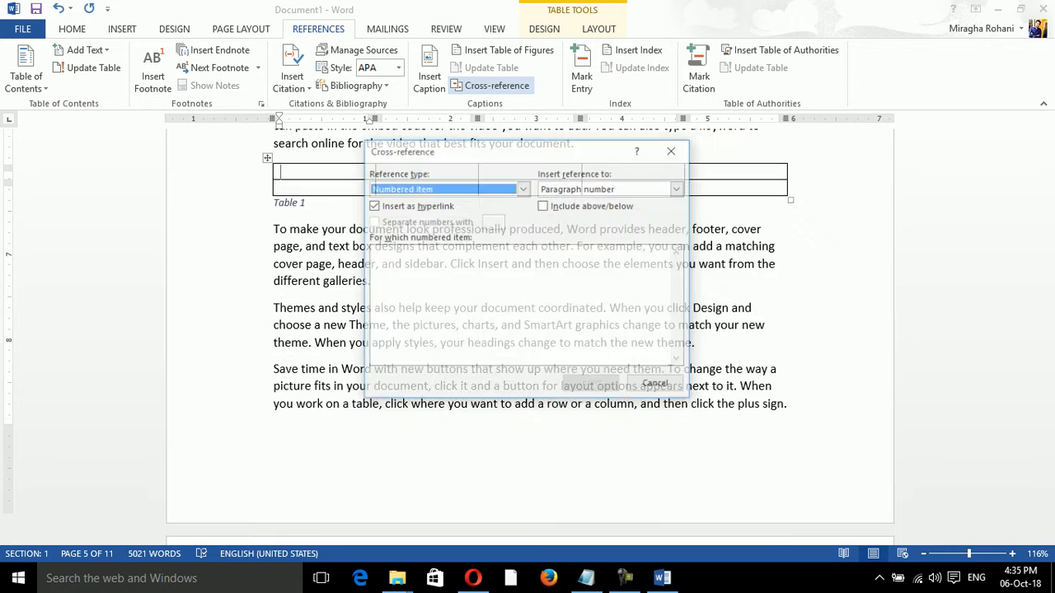
pyautogui.moveTo(495, 151); pyautogui.dragTo(629, 182)
pyautogui.click(658, 220)
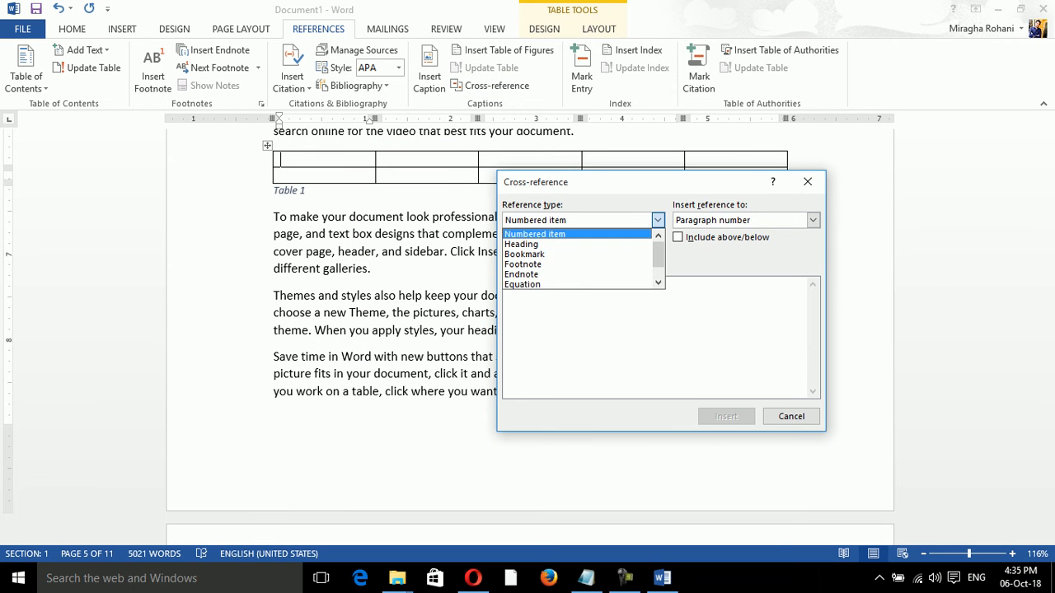
pyautogui.click(534, 235)
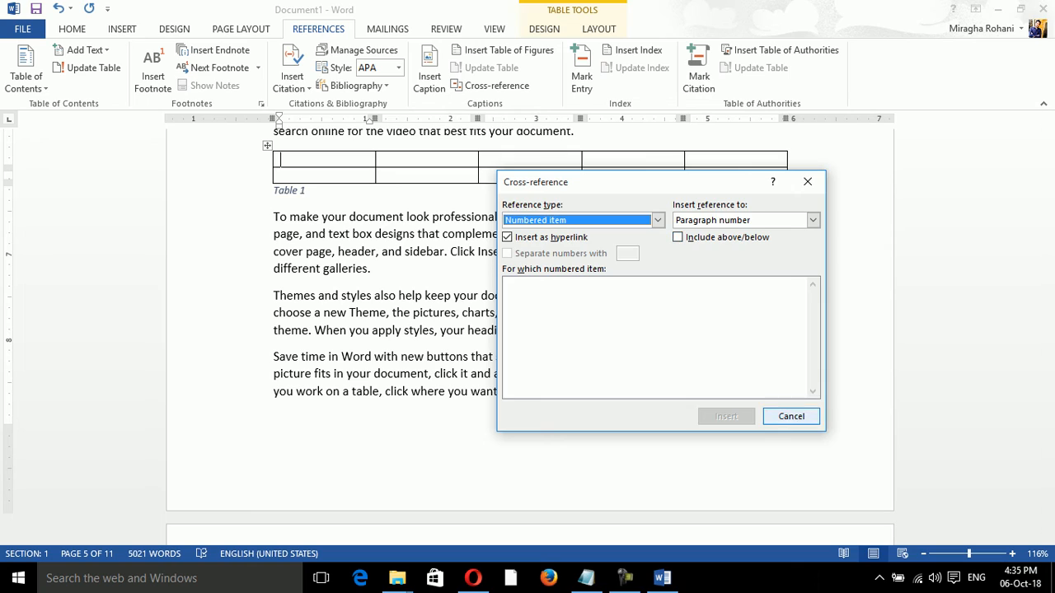
pyautogui.click(791, 417)
# - Insert a hyperlinked cross-reference to the entire caption of Table 1 at the end of the document and follow it
pyautogui.moveTo(1048, 302); pyautogui.dragTo(1048, 500)
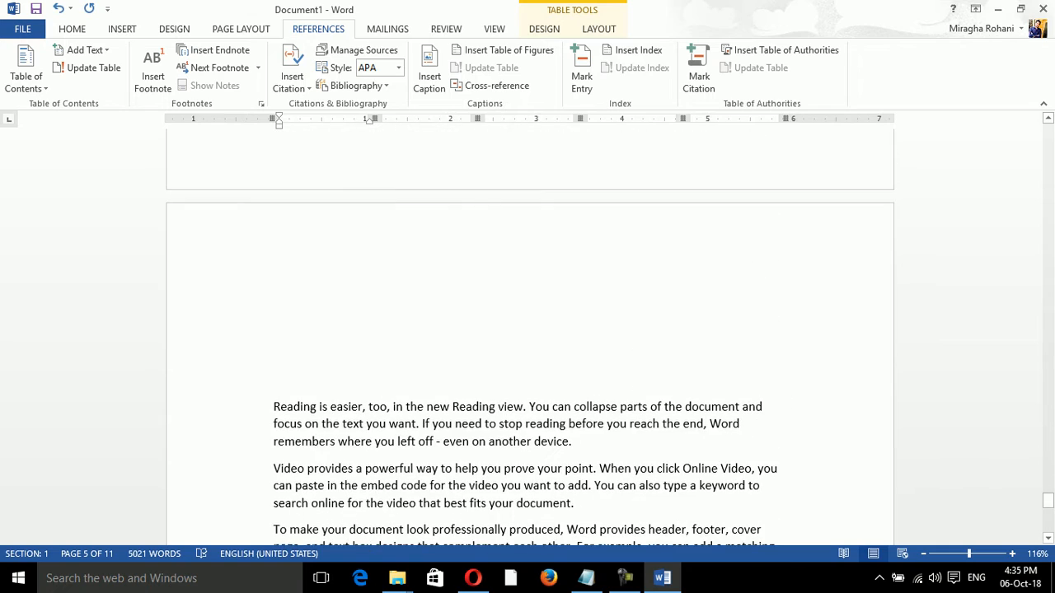
pyautogui.hotkey('ctrl', 'End')
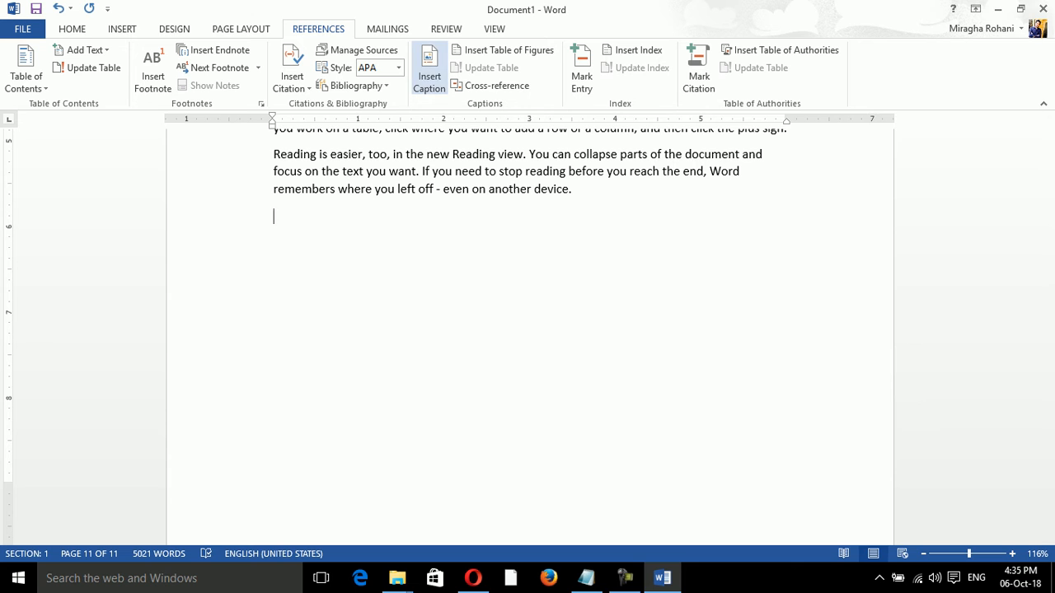
pyautogui.click(495, 86)
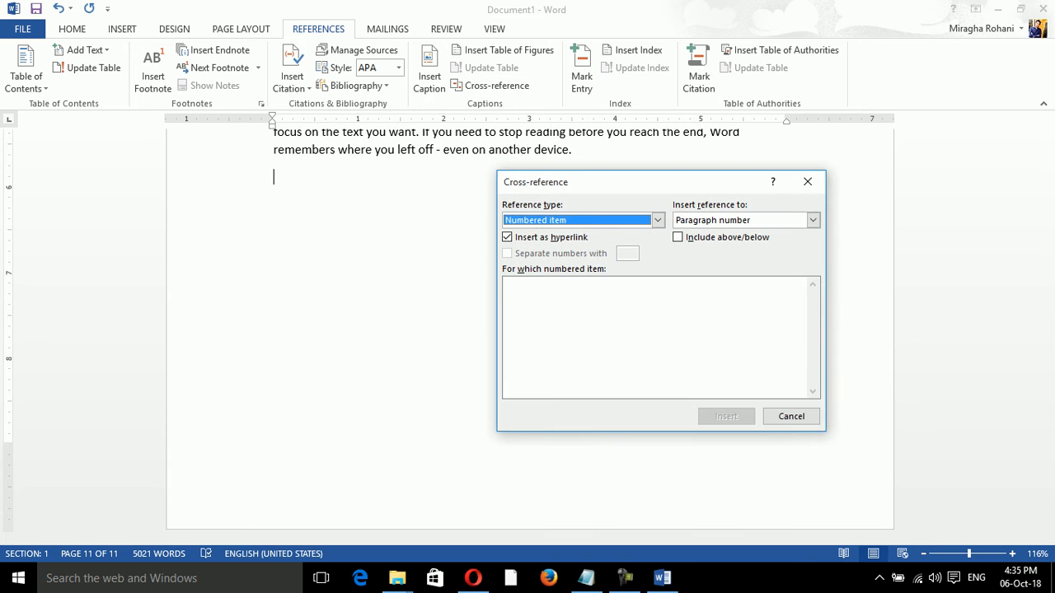
pyautogui.click(657, 220)
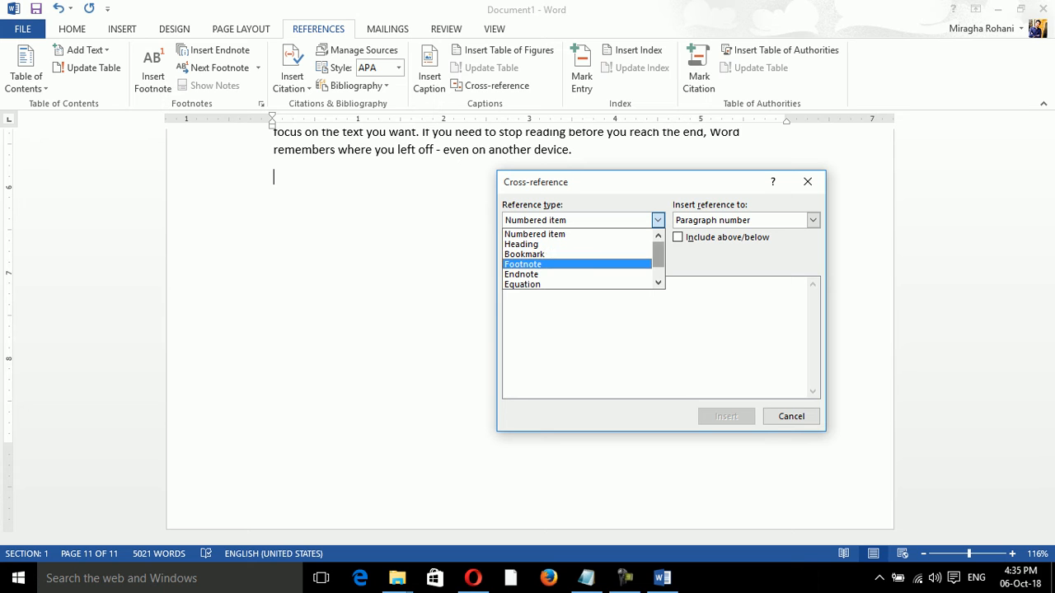
pyautogui.moveTo(658, 255); pyautogui.dragTo(658, 264)
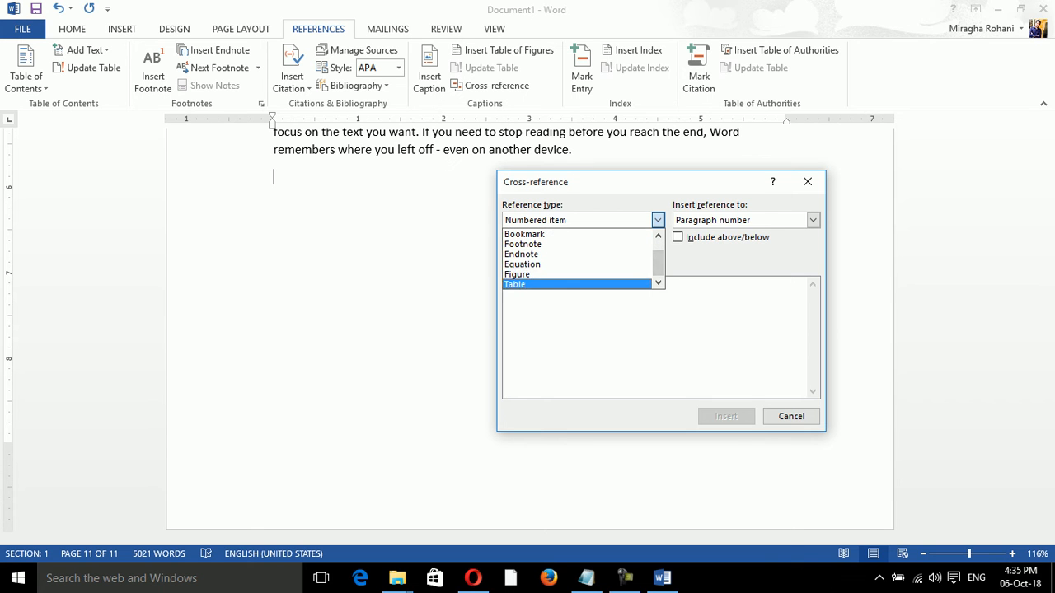
pyautogui.click(535, 285)
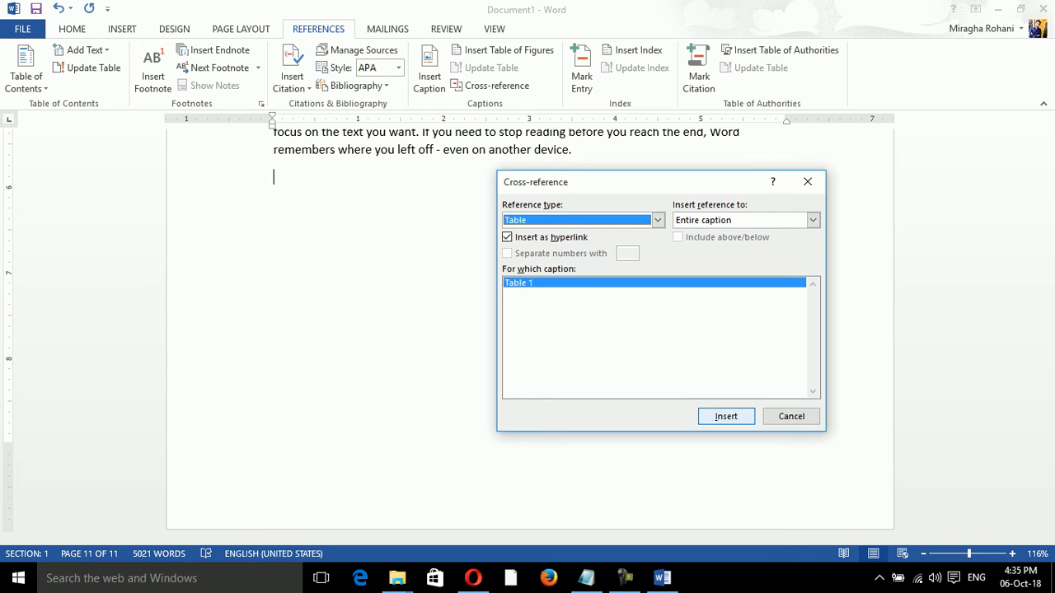
pyautogui.press('Return')
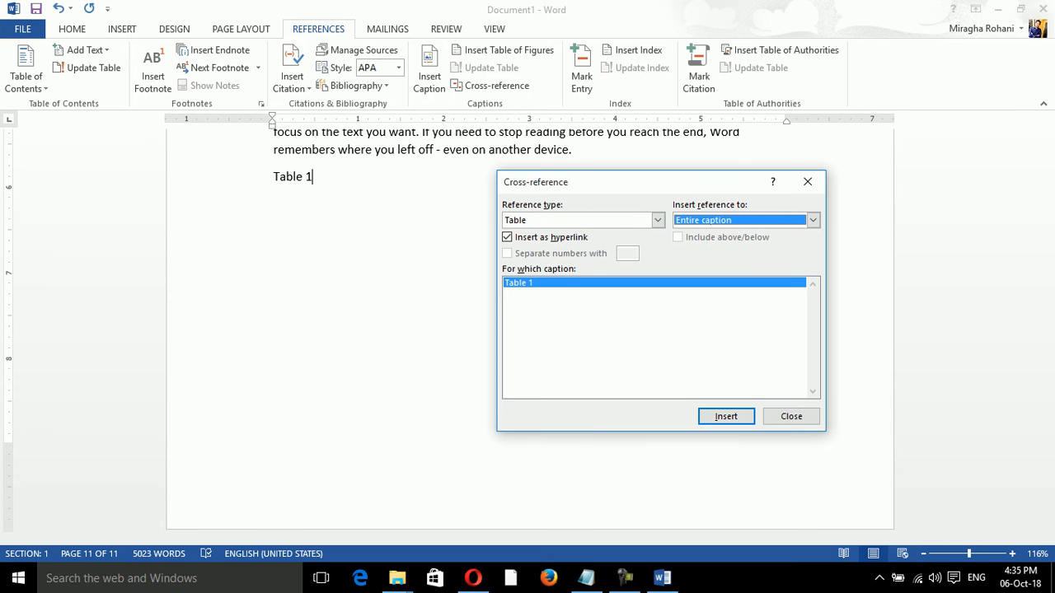
pyautogui.click(791, 416)
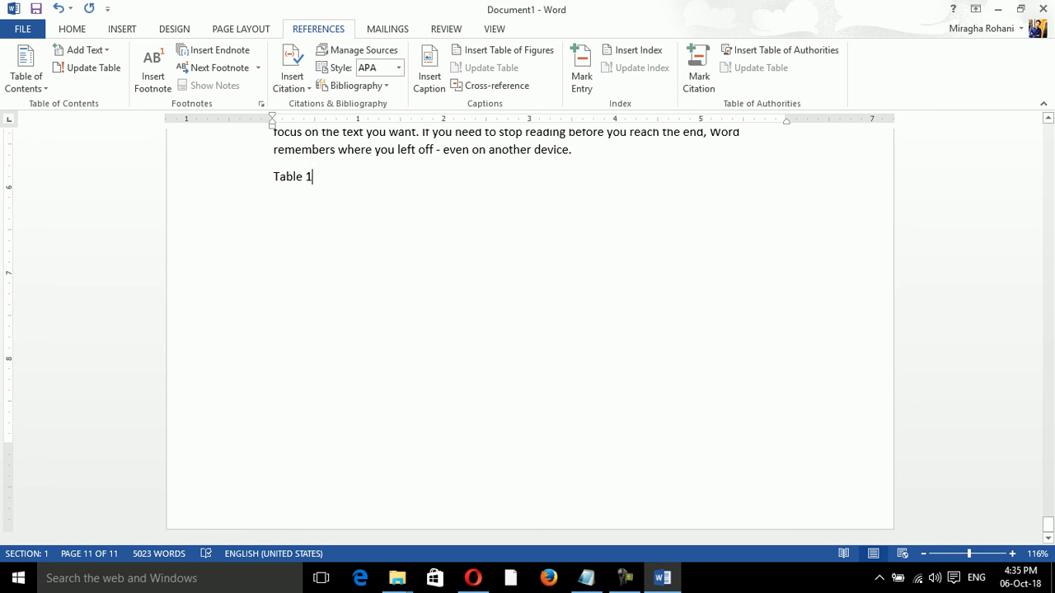
pyautogui.keyDown('ctrl'); pyautogui.click(293, 176); pyautogui.keyUp('ctrl')
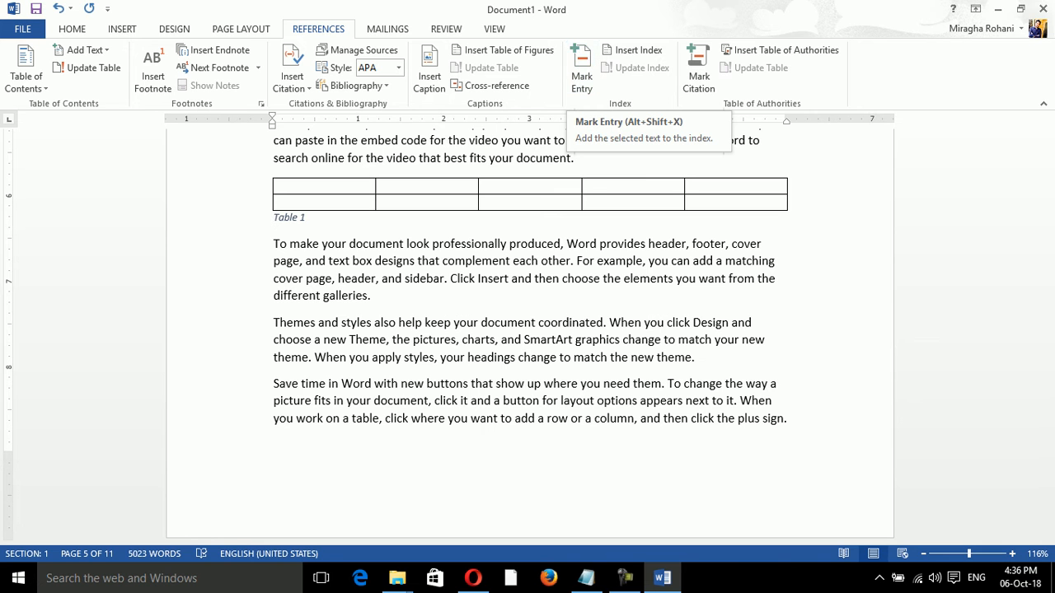
# - Delete the entire content of the document and view the Mark Index Entry options without marking anything
pyautogui.keyDown('ctrl'); pyautogui.click(425, 324); pyautogui.keyUp('ctrl')
pyautogui.hotkey('ctrl', 'a')
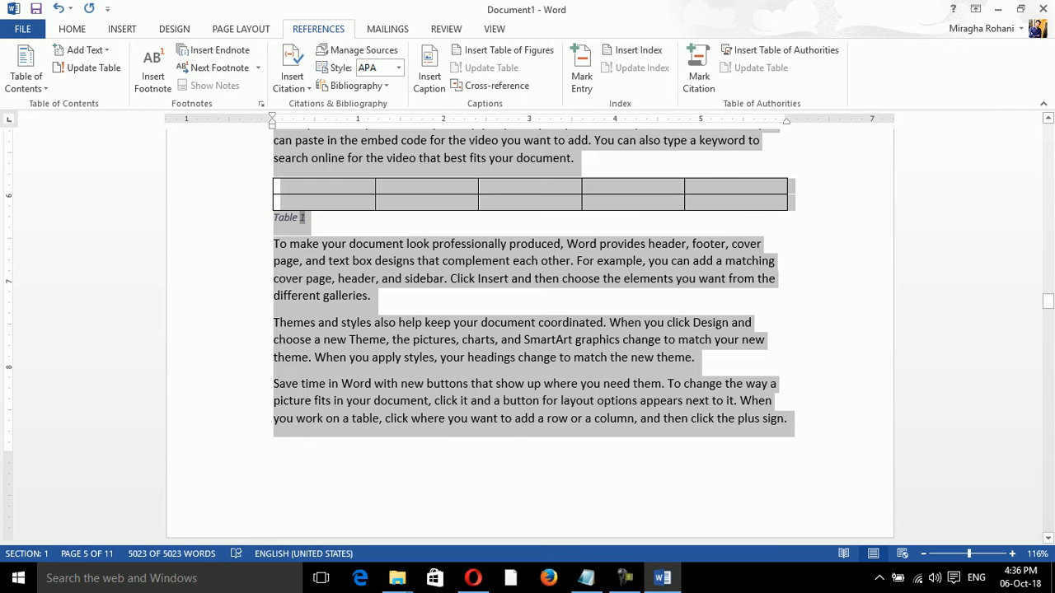
pyautogui.hotkey('ctrl', 'Home')
pyautogui.hotkey('ctrl', 'a')
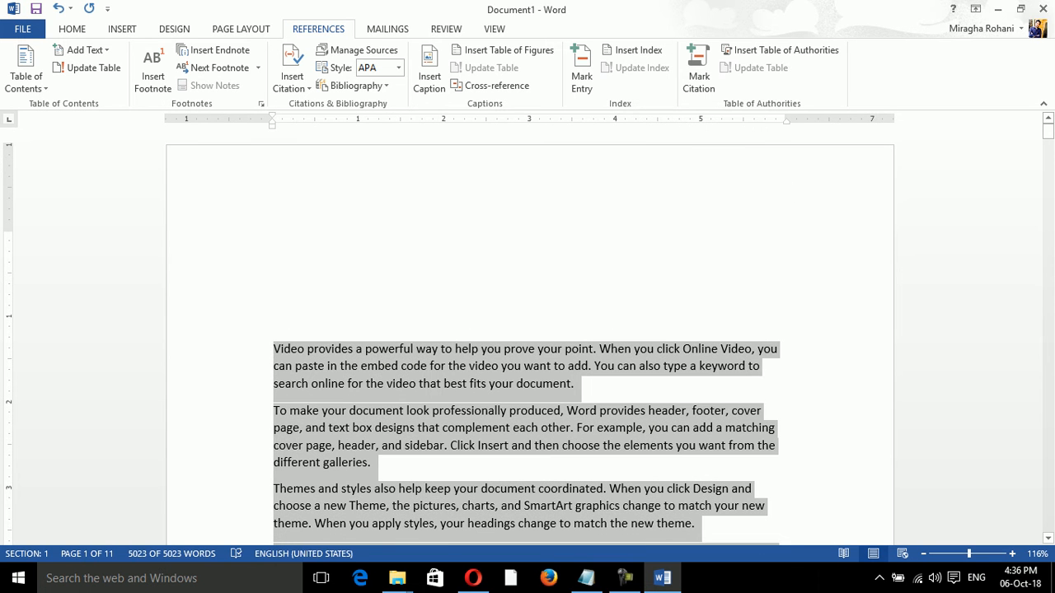
pyautogui.press('Delete')
pyautogui.click(582, 70)
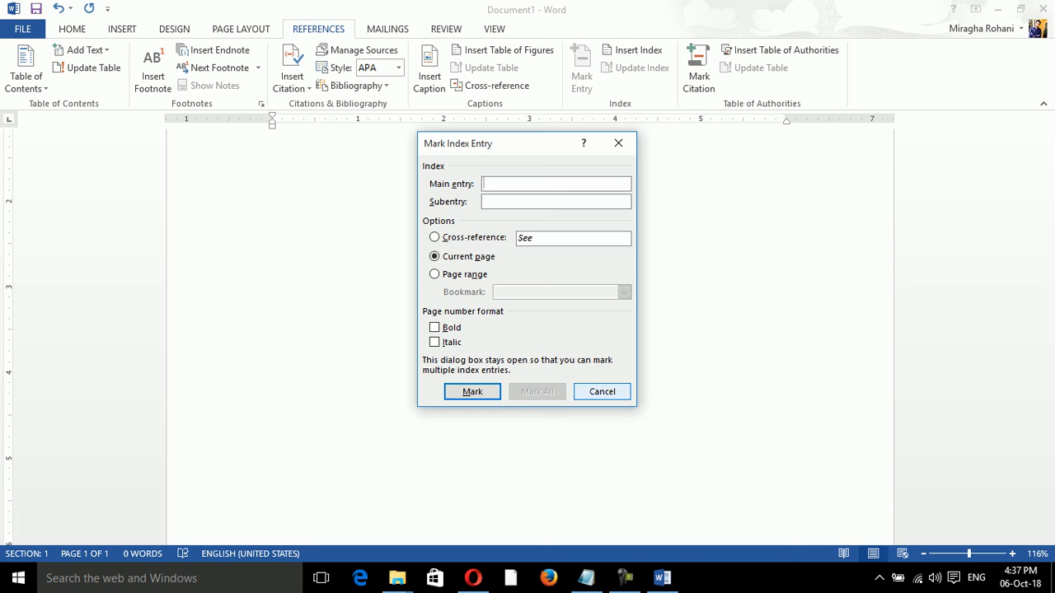
pyautogui.click(602, 391)
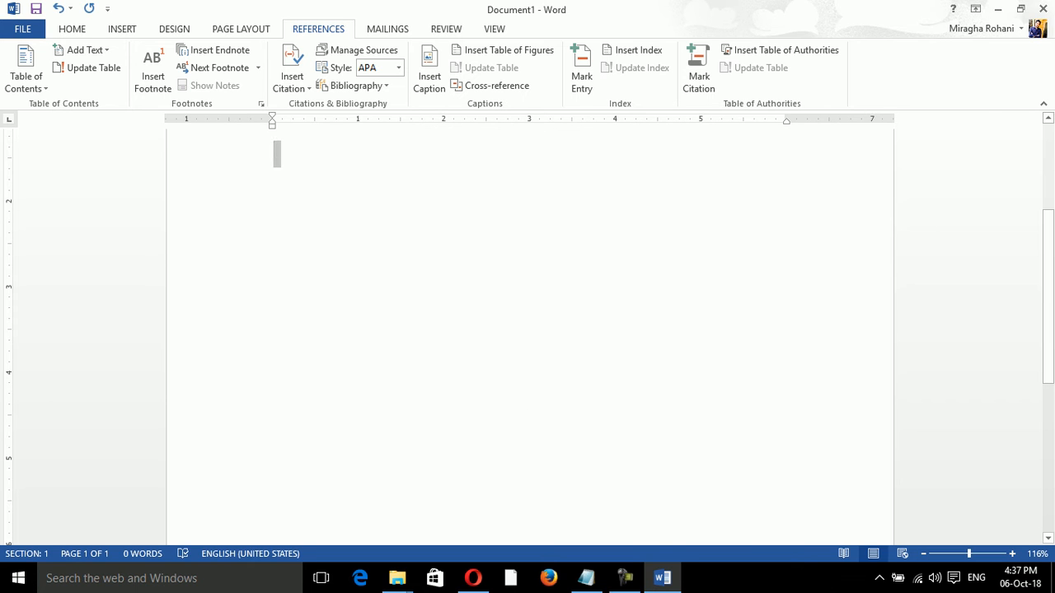
# - Generate sample paragraphs in the empty document with =rand(100)
pyautogui.write('=rad')
pyautogui.press('BackSpace')
pyautogui.write('nd()')
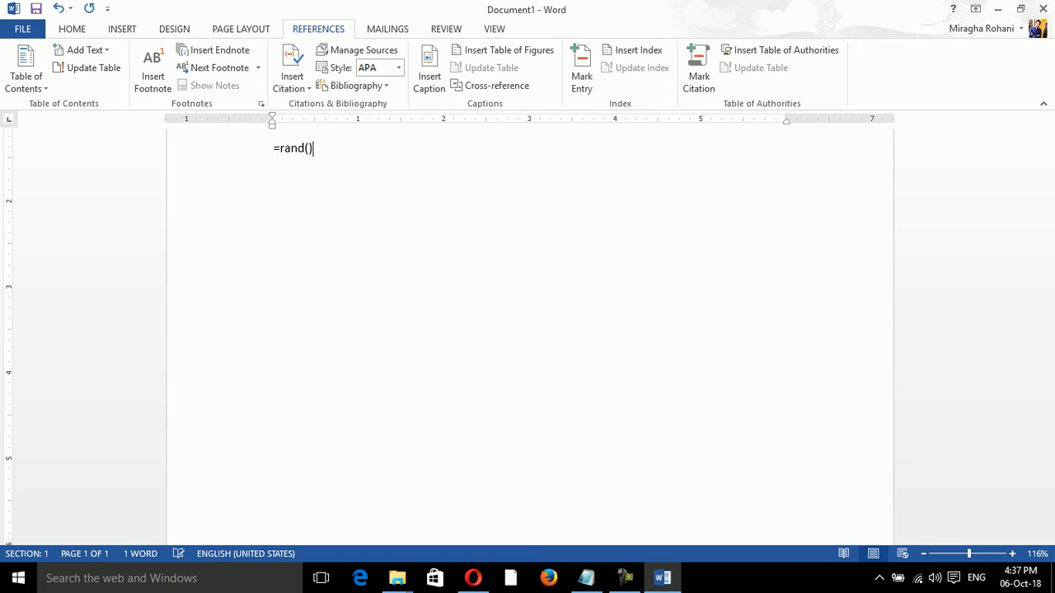
pyautogui.press('Left')
pyautogui.write('100')
pyautogui.press('Return')
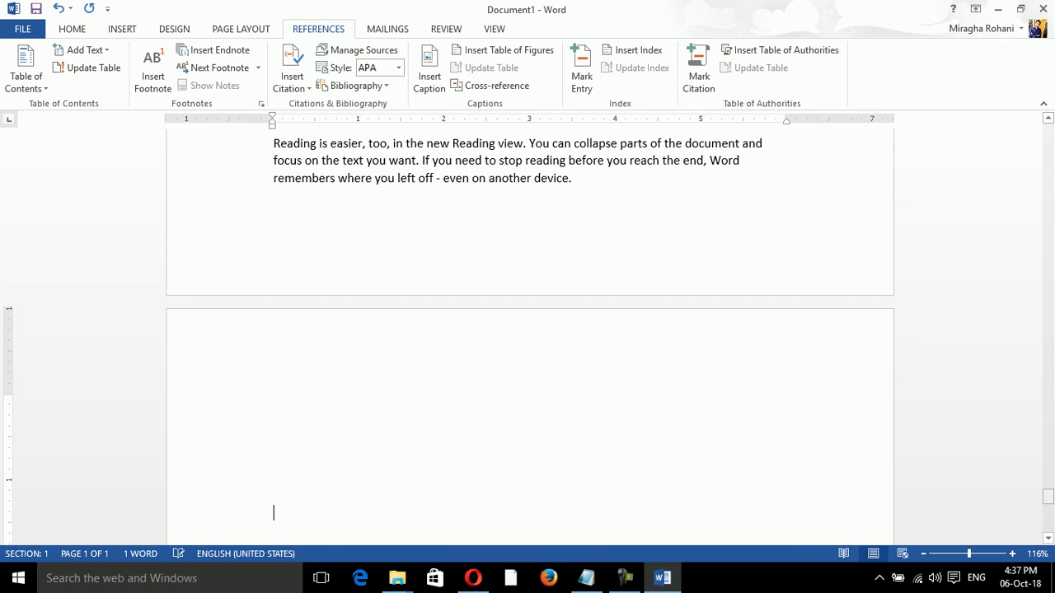
# - Add a blank line above the first paragraph of the document and place the cursor on it
pyautogui.moveTo(1048, 497); pyautogui.dragTo(1048, 136)
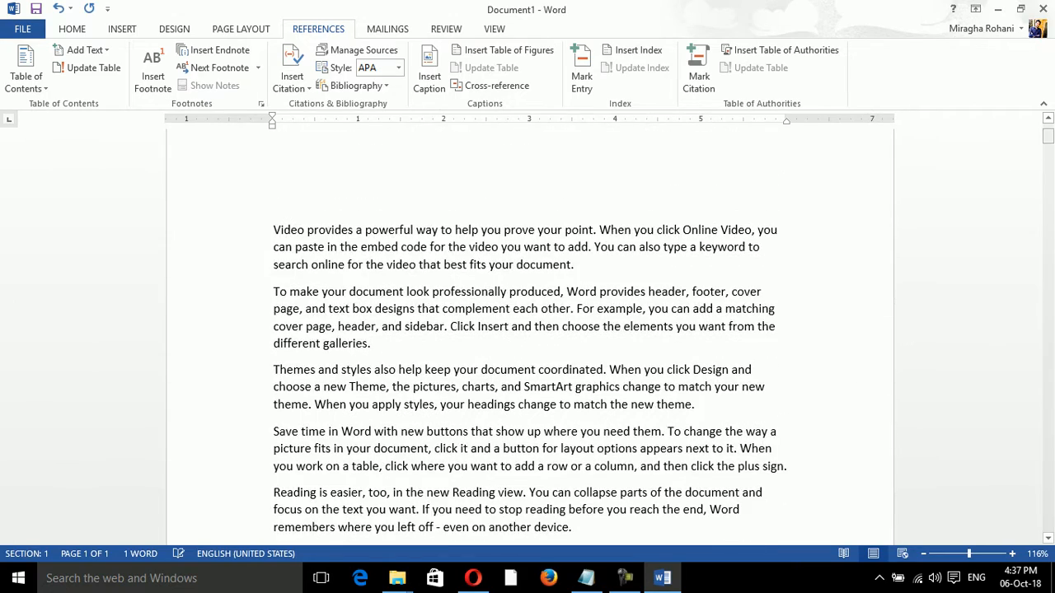
pyautogui.click(274, 230)
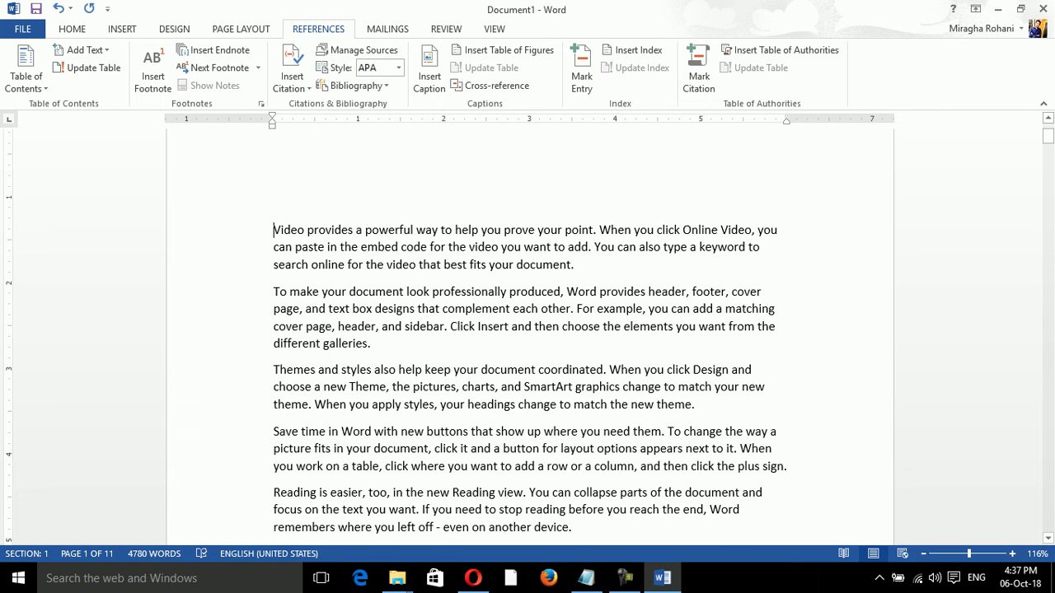
pyautogui.press('Return')
pyautogui.press('Down')
pyautogui.write('C')
pyautogui.press('BackSpace')
pyautogui.press('Up')
pyautogui.press('Up')
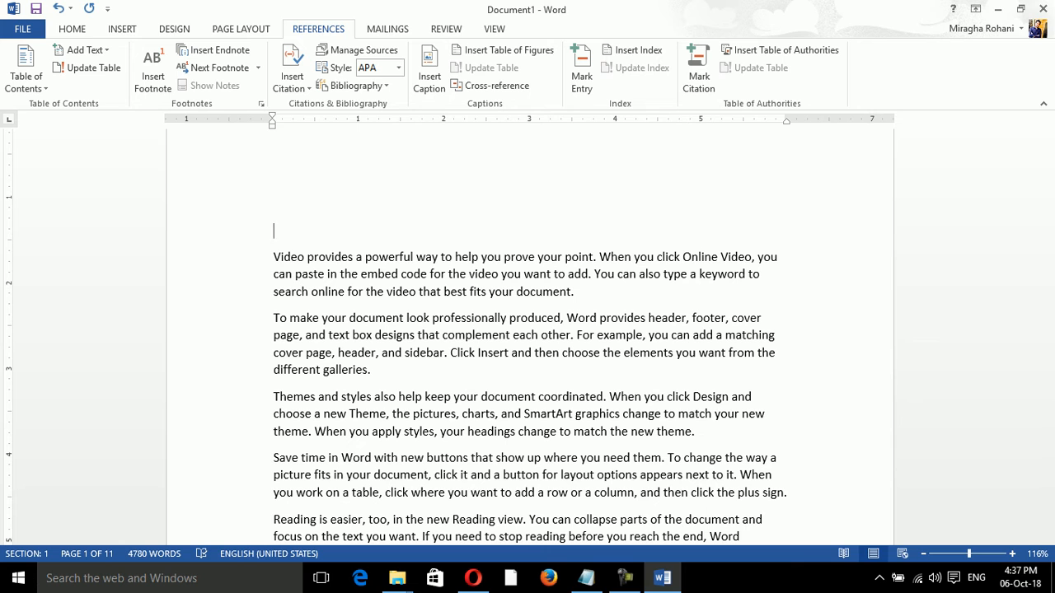
# - Expand the word Computer into its AutoText entry, undo the expansion and erase the word
pyautogui.write('Computer')
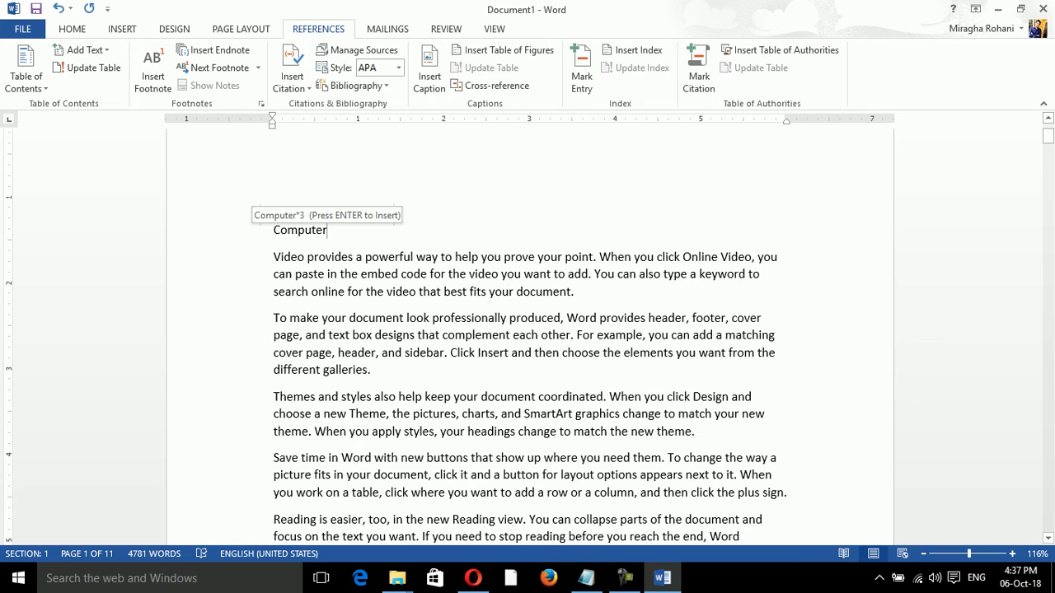
pyautogui.press('Return')
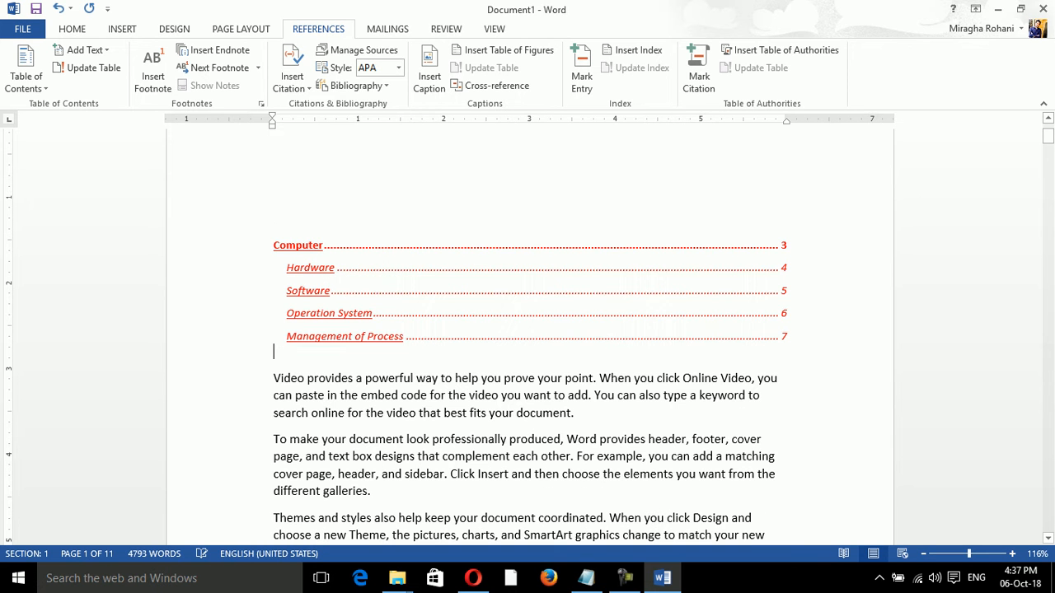
pyautogui.hotkey('ctrl', 'z')
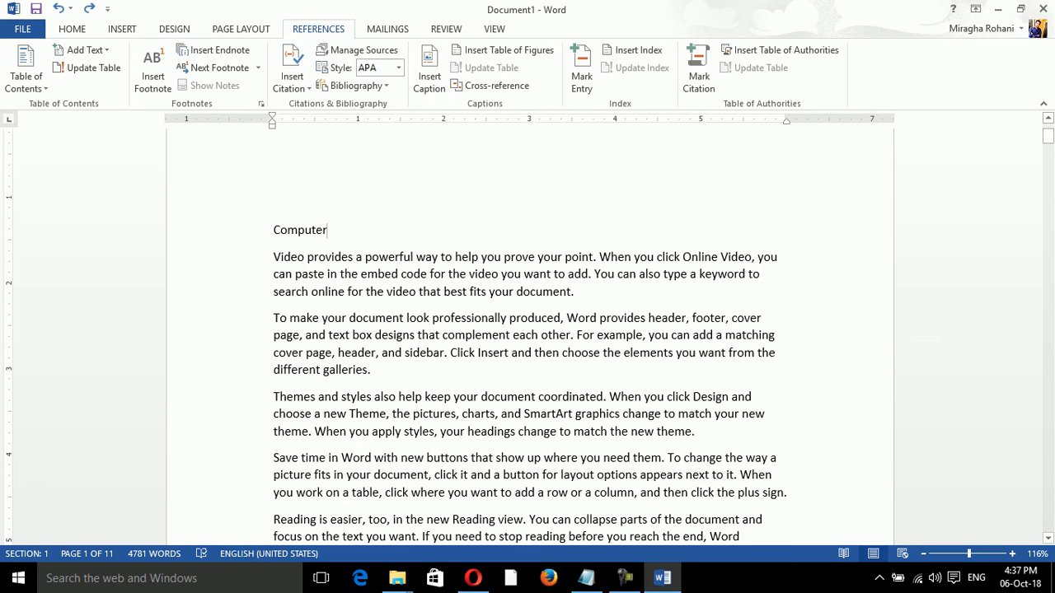
pyautogui.press('BackSpace')
pyautogui.press('BackSpace')
pyautogui.press('BackSpace')
pyautogui.press('BackSpace')
pyautogui.press('BackSpace')
pyautogui.press('BackSpace')
pyautogui.press('BackSpace')
pyautogui.press('BackSpace')
# - Insert the Computer*3 AutoText entry on the blank line above the first paragraph using the word computer
pyautogui.write('cim')
pyautogui.press('BackSpace')
pyautogui.press('BackSpace')
pyautogui.press('BackSpace')
pyautogui.write('computer')
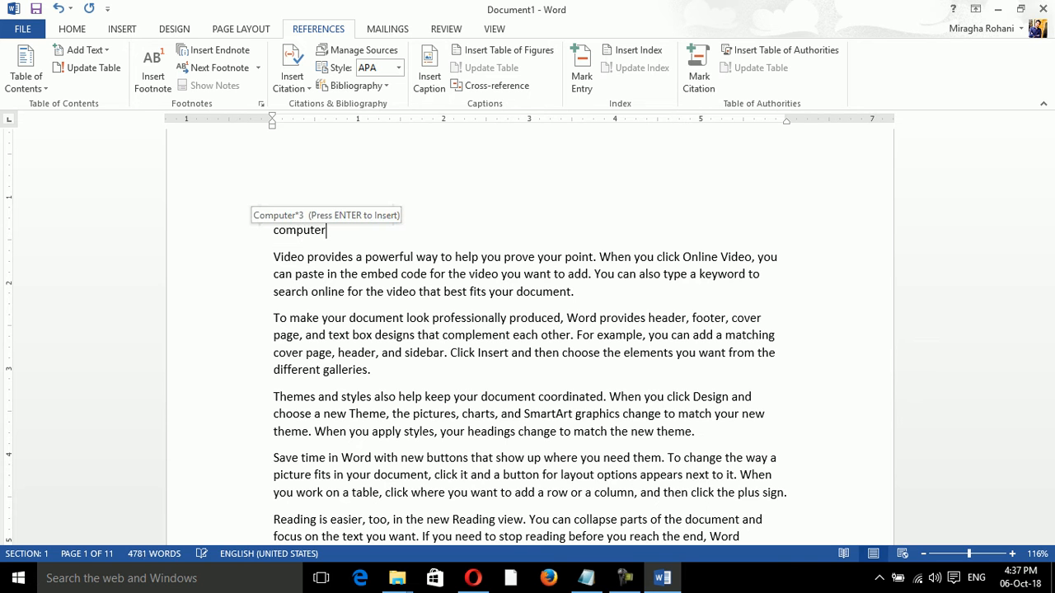
pyautogui.press('Return')
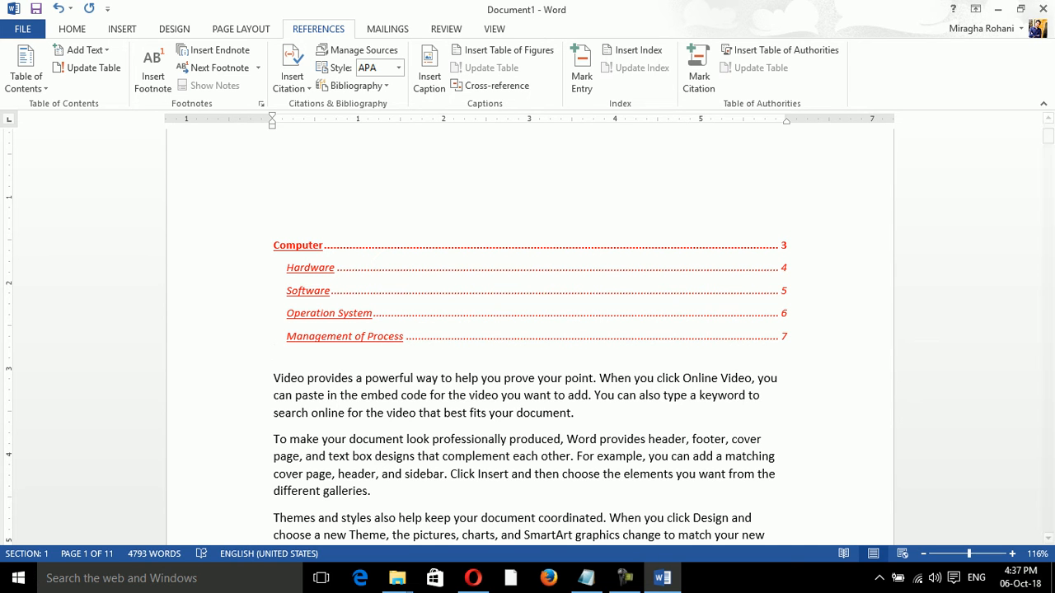
# - View the saved AutoText entries in Quick Parts without inserting one
pyautogui.click(122, 29)
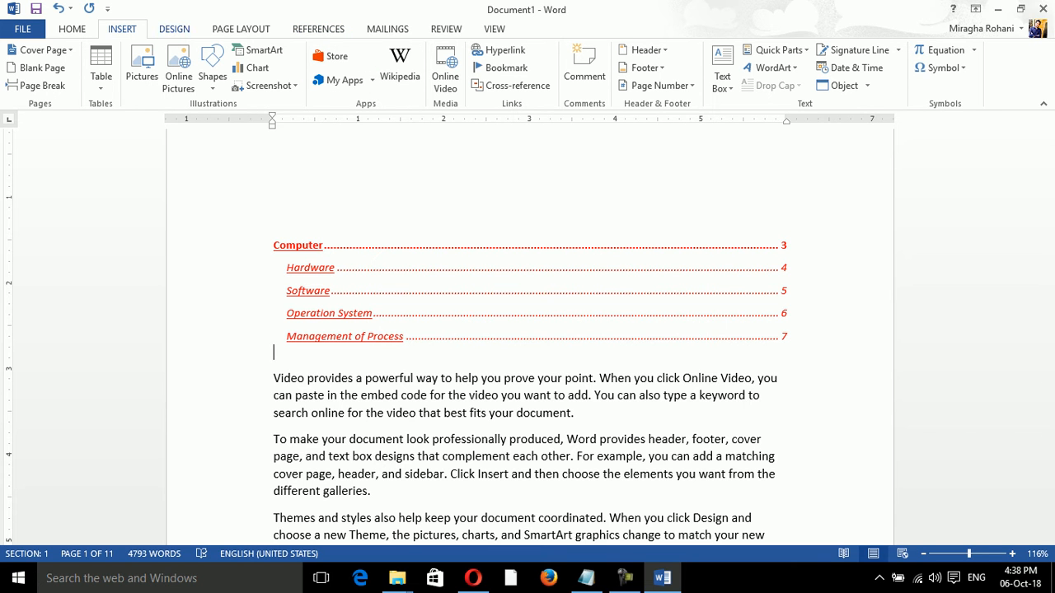
pyautogui.click(174, 28)
pyautogui.click(122, 28)
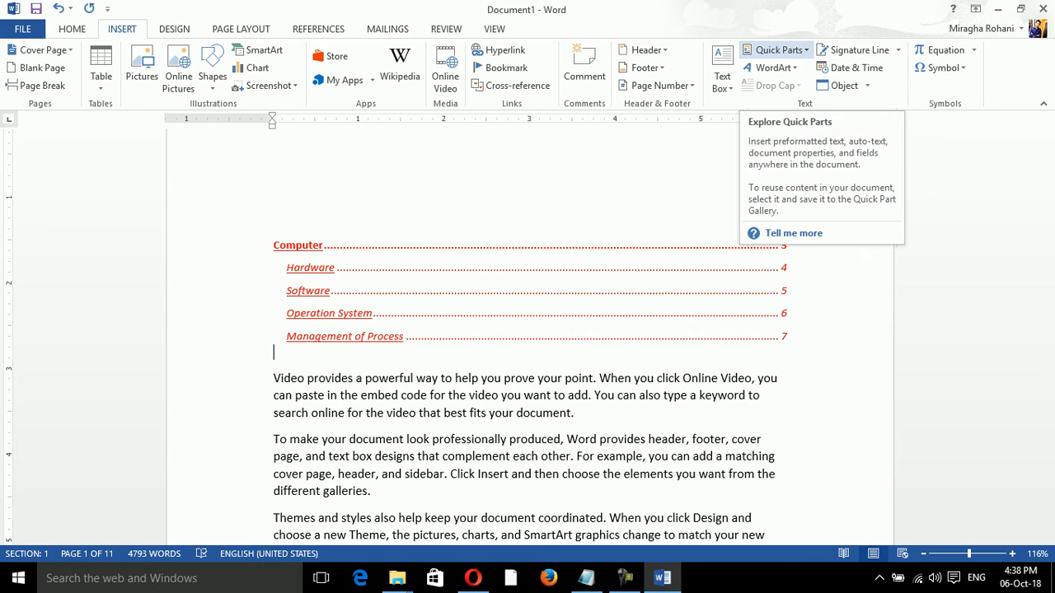
pyautogui.click(777, 51)
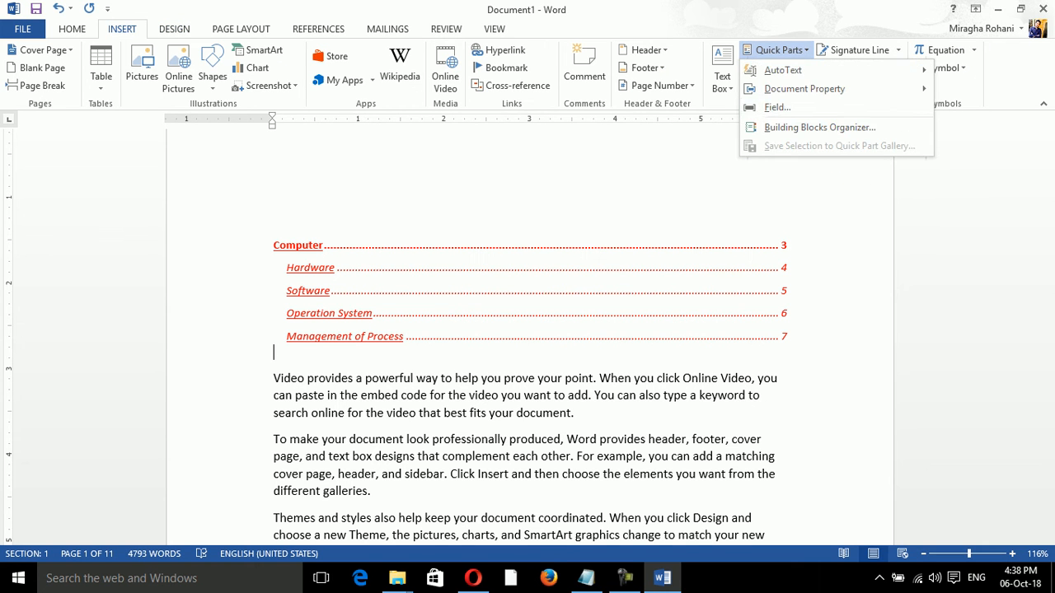
pyautogui.moveTo(783, 71)
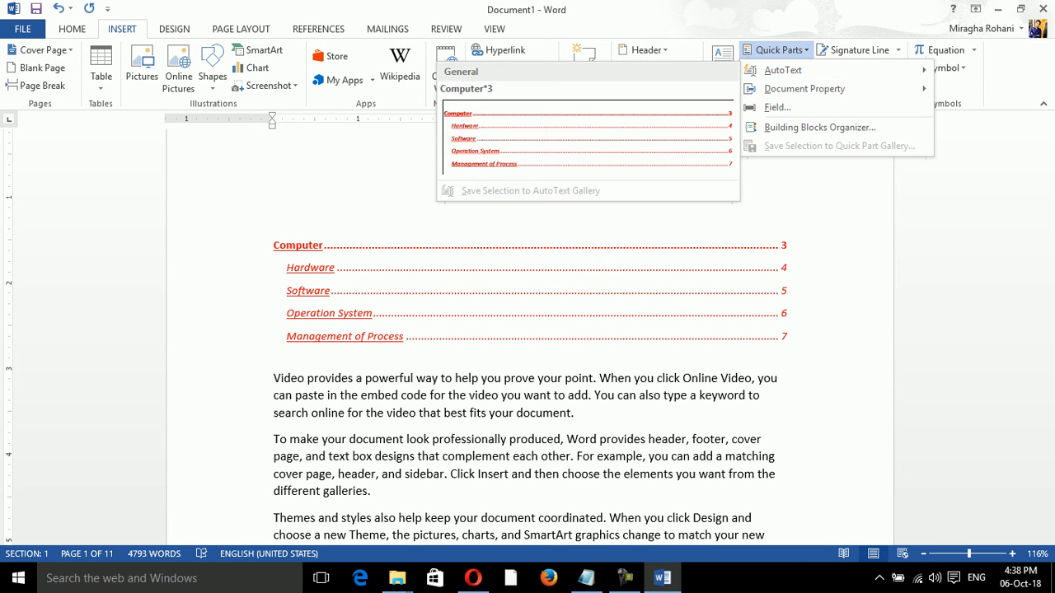
pyautogui.click(826, 221)
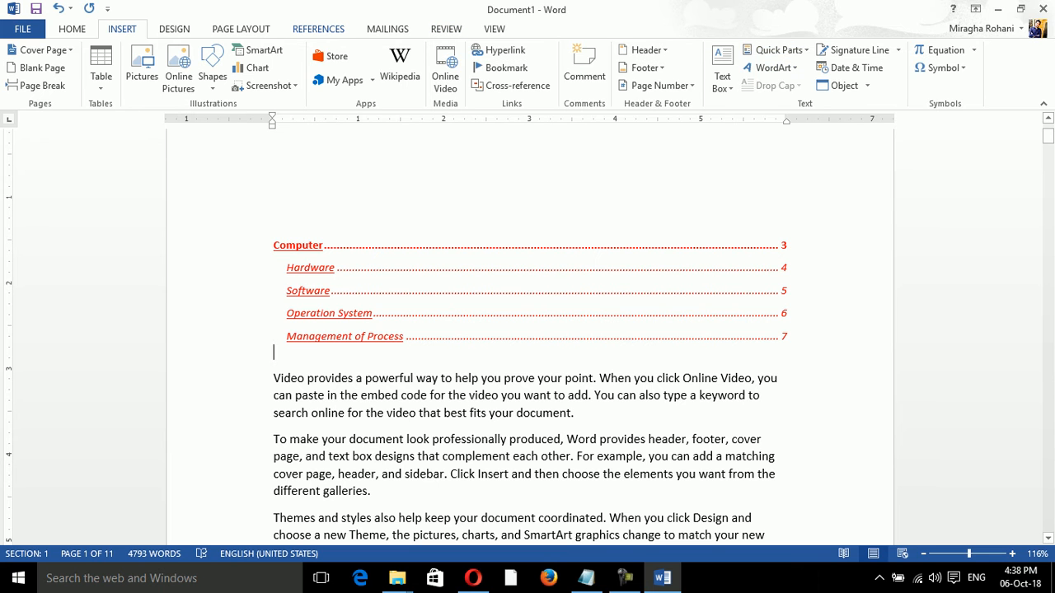
# - Delete the Computer table of contents above the first paragraph, keeping the sample text
pyautogui.click(318, 29)
pyautogui.click(352, 333)
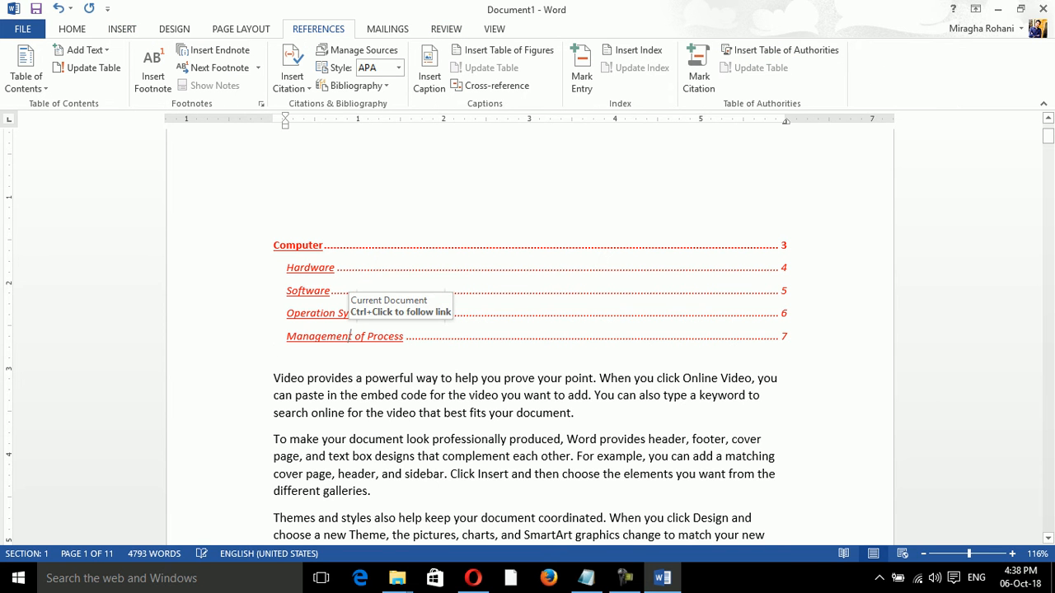
pyautogui.press('Down')
pyautogui.hotkey('ctrl', 'a')
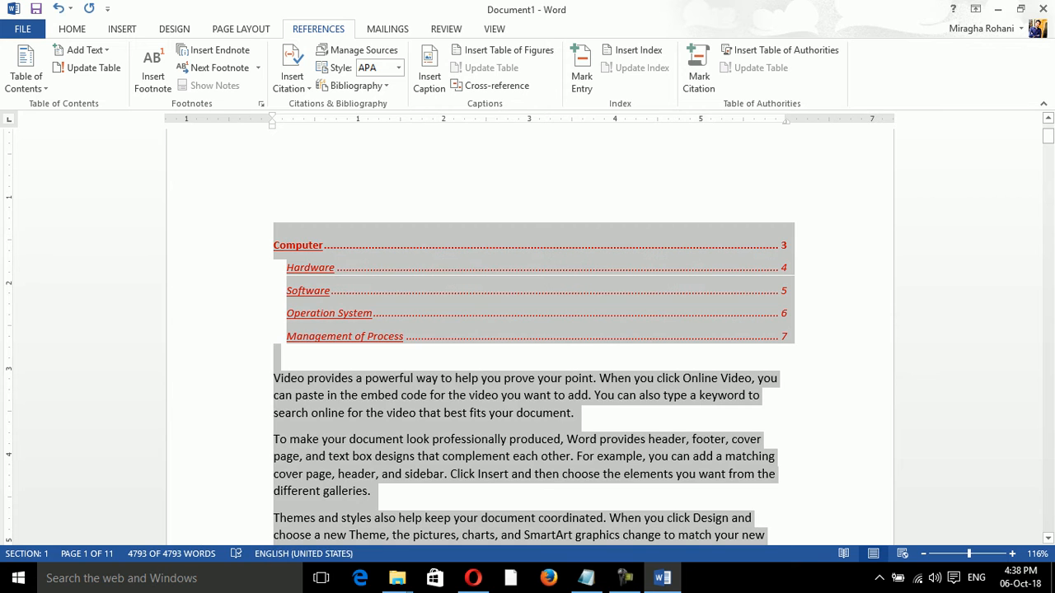
pyautogui.click(728, 379)
pyautogui.moveTo(279, 355); pyautogui.dragTo(277, 244)
pyautogui.press('Delete')
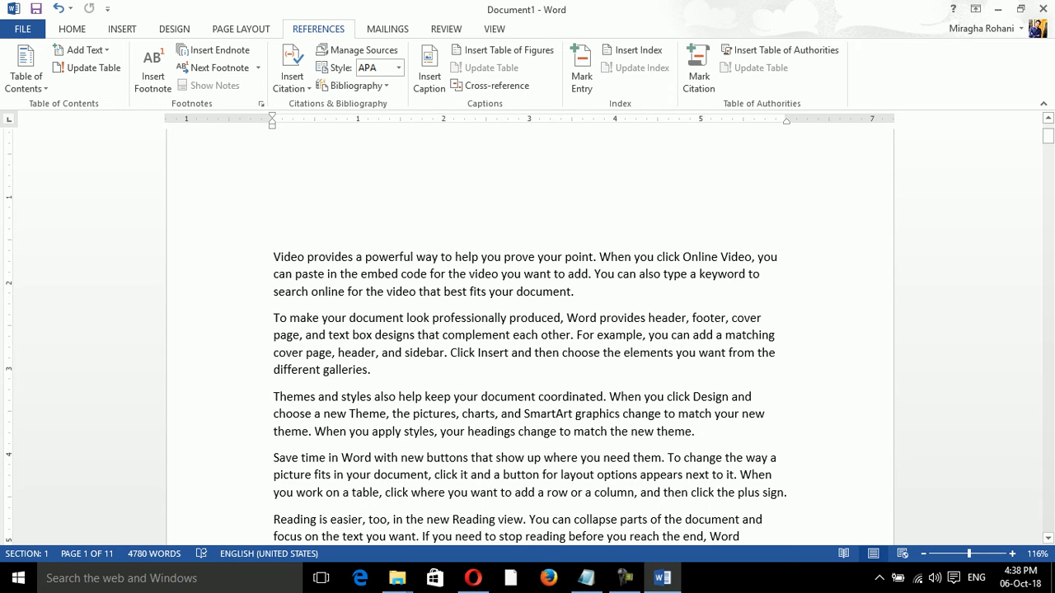
# - Enter Business above the first paragraph and Finance on its own line above a "Themes and styles" paragraph on page 2
pyautogui.write('Business')
pyautogui.moveTo(1049, 137); pyautogui.dragTo(1048, 179)
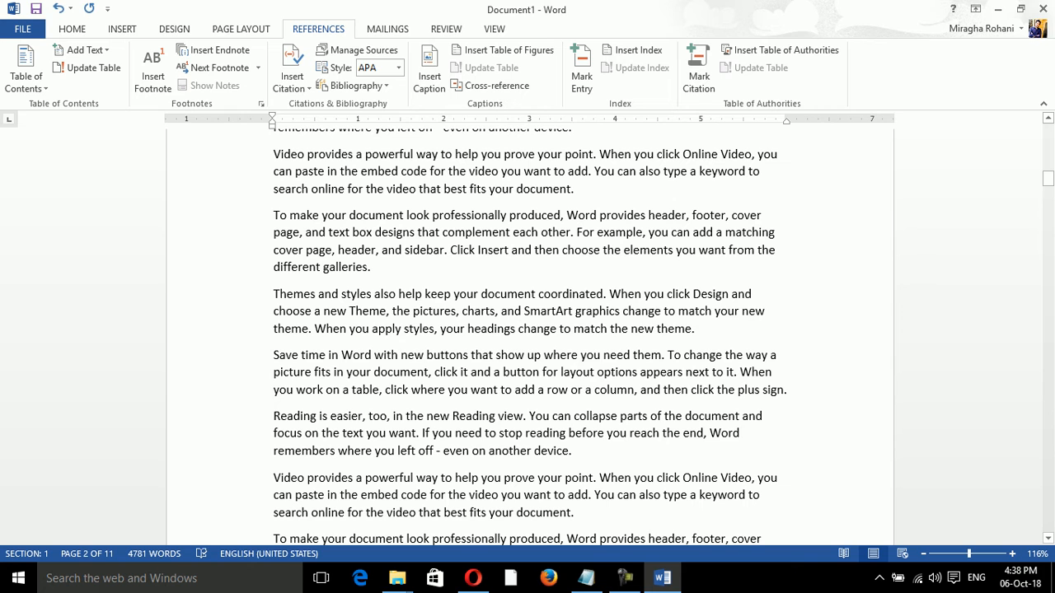
pyautogui.press('Up')
pyautogui.press('Return')
pyautogui.write('Finance')
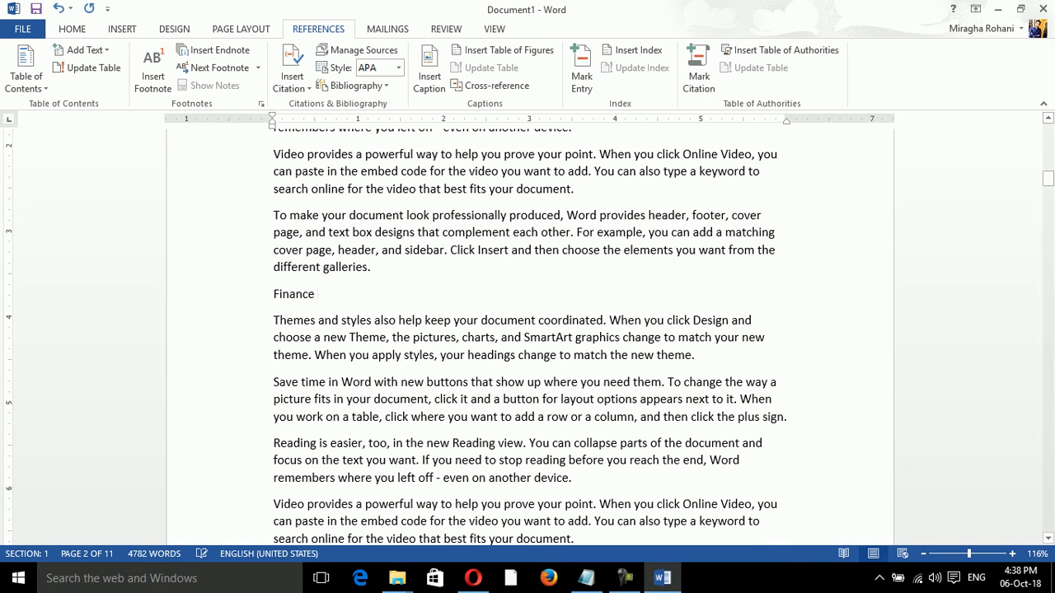
# - Enlarge the word Finance on page 2 to 32 pt and make it bold
pyautogui.click(1048, 179)
pyautogui.hotkey('ctrl', 'a')
pyautogui.click(305, 298)
pyautogui.moveTo(293, 297); pyautogui.dragTo(274, 298)
pyautogui.hotkey('ctrl', ']')
pyautogui.hotkey('ctrl', ']')
pyautogui.hotkey('ctrl', ']')
pyautogui.hotkey('ctrl', ']')
pyautogui.hotkey('ctrl', ']')
pyautogui.hotkey('ctrl', ']')
pyautogui.hotkey('ctrl', ']')
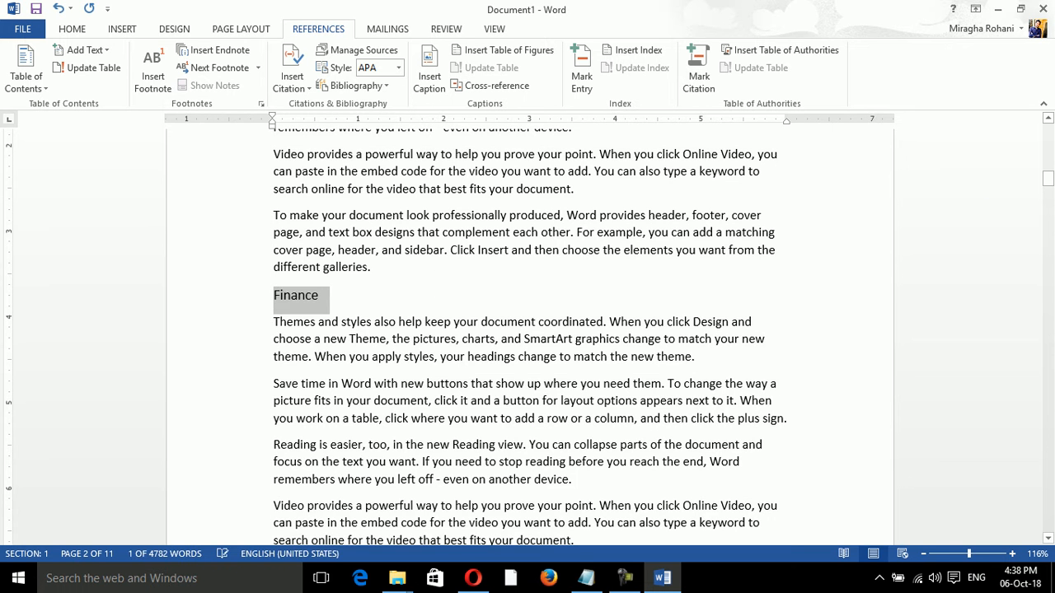
pyautogui.hotkey('ctrl', ']')
pyautogui.hotkey('ctrl', ']')
pyautogui.hotkey('ctrl', ']')
pyautogui.hotkey('ctrl', ']')
pyautogui.hotkey('ctrl', ']')
pyautogui.hotkey('ctrl', ']')
pyautogui.hotkey('ctrl', ']')
pyautogui.hotkey('ctrl', ']')
pyautogui.hotkey('ctrl', ']')
pyautogui.hotkey('ctrl', ']')
pyautogui.hotkey('ctrl', 'b')
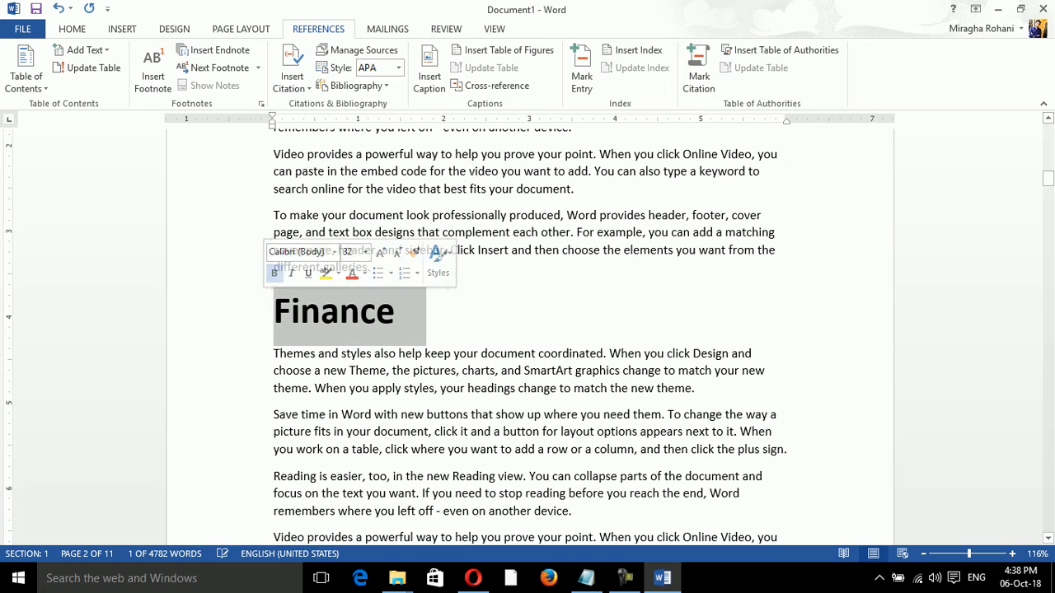
# - Enter Marketing on its own line above the "Save time in Word" paragraph at the start of page 4
pyautogui.moveTo(1049, 179); pyautogui.dragTo(1048, 237)
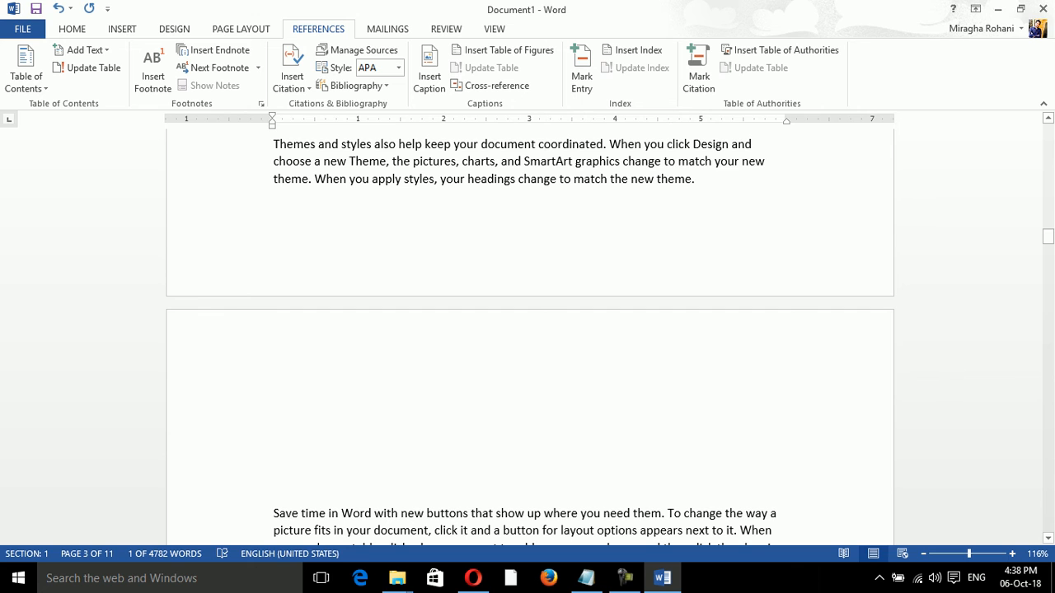
pyautogui.click(463, 515)
pyautogui.press('Left')
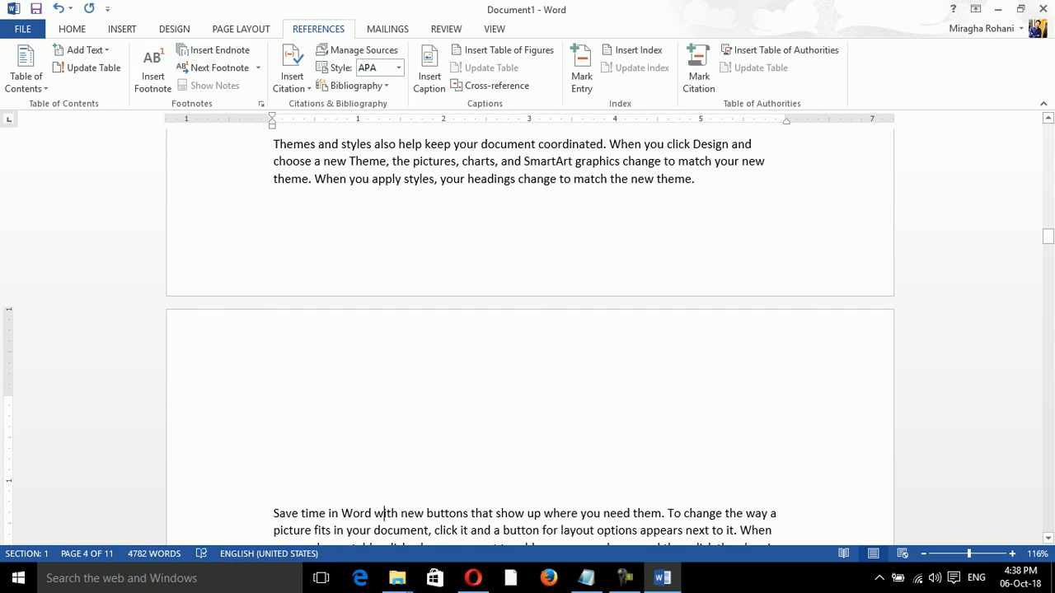
pyautogui.press('Left')
pyautogui.press('Left')
pyautogui.press('Left')
pyautogui.press('Left')
pyautogui.press('Left')
pyautogui.press('Left')
pyautogui.press('Left')
pyautogui.press('Left')
pyautogui.press('Right')
pyautogui.press('Right')
pyautogui.press('Left')
pyautogui.press('Return')
pyautogui.press('Up')
pyautogui.write('Marketing')
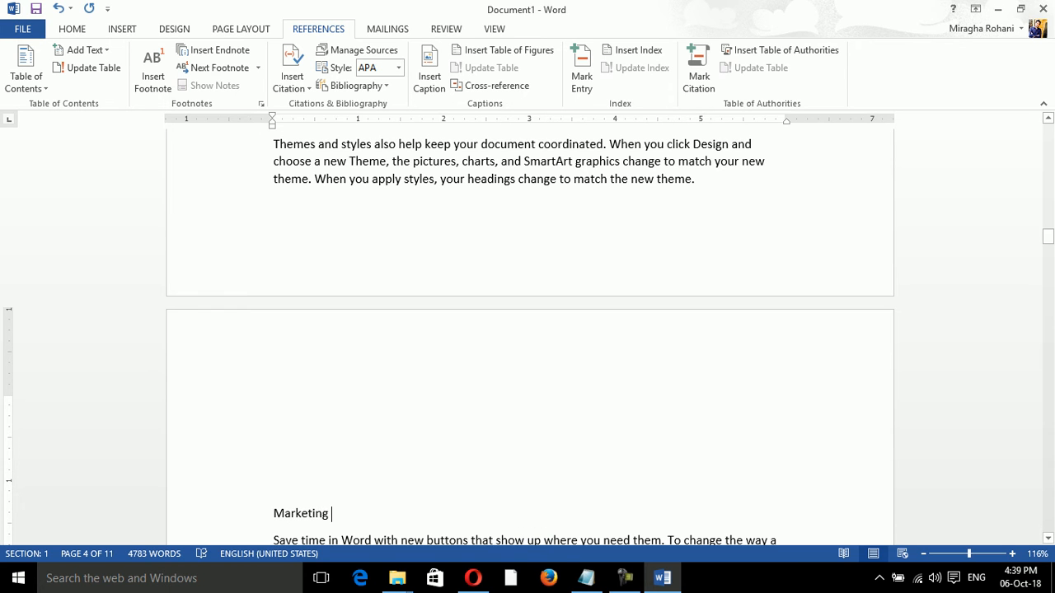
# - Enlarge the word Marketing on page 4 by ten one-point increments and make it bold
pyautogui.hotkey('shift', 'Home')
pyautogui.hotkey('ctrl', ']')
pyautogui.hotkey('ctrl', ']')
pyautogui.hotkey('ctrl', ']')
pyautogui.hotkey('ctrl', ']')
pyautogui.hotkey('ctrl', ']')
pyautogui.hotkey('ctrl', ']')
pyautogui.hotkey('ctrl', ']')
pyautogui.hotkey('ctrl', ']')
pyautogui.hotkey('ctrl', ']')
pyautogui.hotkey('ctrl', ']')
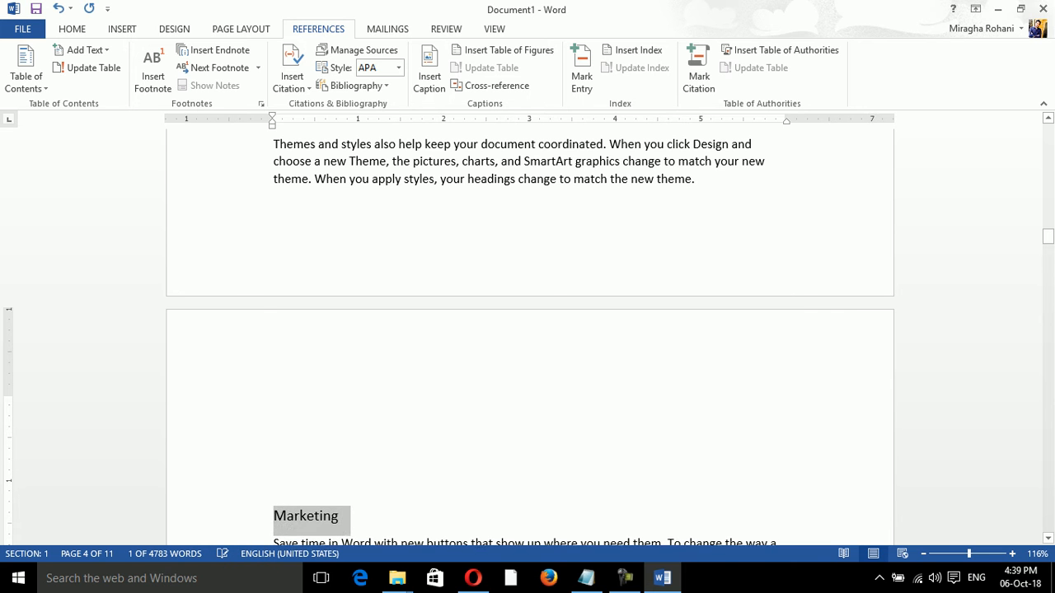
pyautogui.hotkey('ctrl', 'b')
# - Make the word Business above the first paragraph on page 1 bold
pyautogui.moveTo(1048, 237); pyautogui.dragTo(1049, 172)
pyautogui.click(1049, 172)
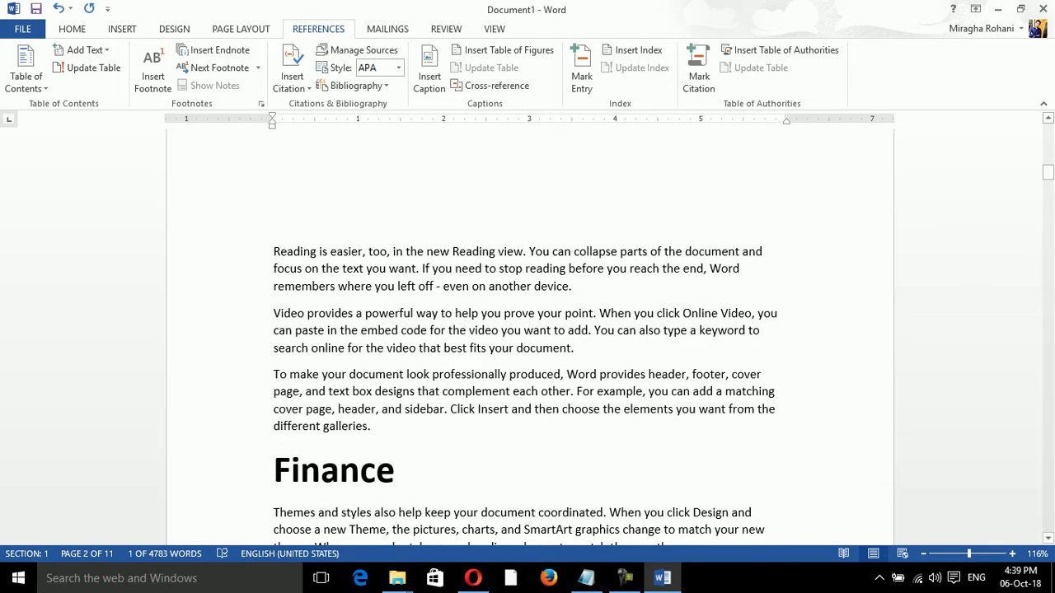
pyautogui.moveTo(1048, 172); pyautogui.dragTo(1048, 132)
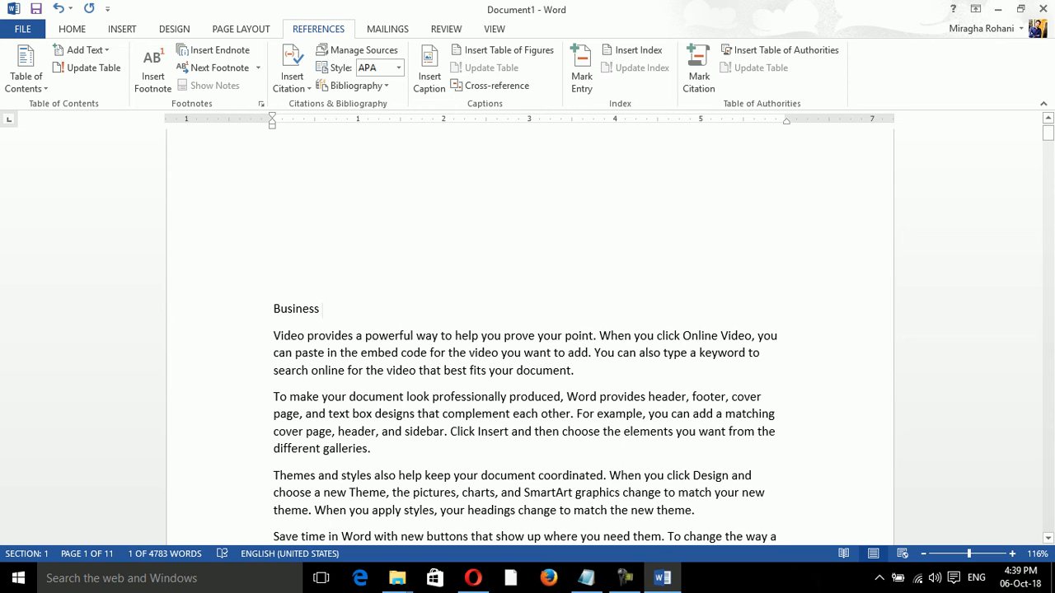
pyautogui.click(254, 310)
pyautogui.hotkey('ctrl', 'b')
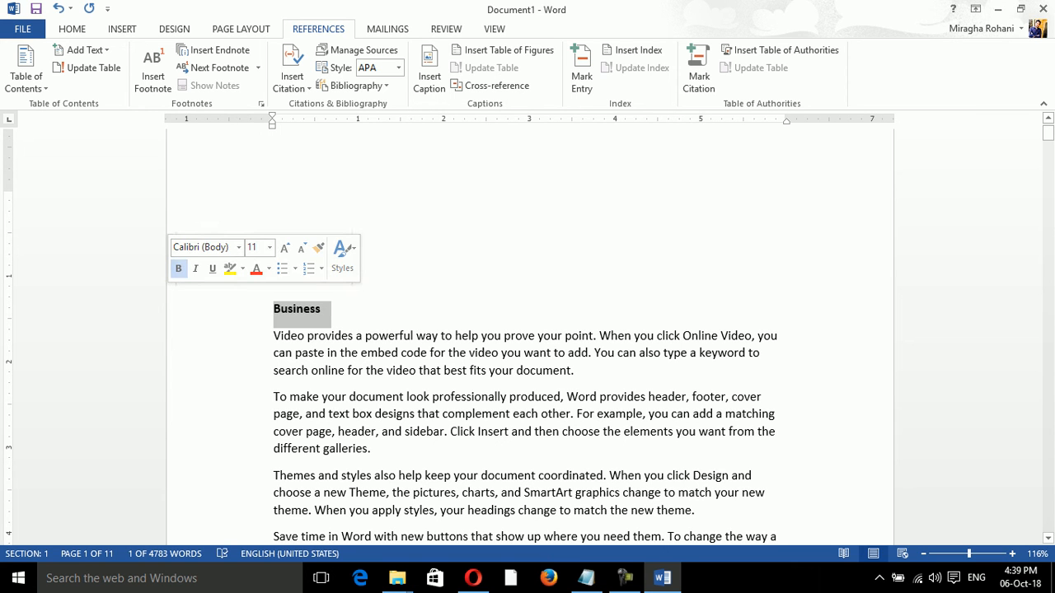
# - Mark Business on page 1 as a main index entry with the subentry Fainance, referring to the current page
pyautogui.click(337, 312)
pyautogui.moveTo(337, 312); pyautogui.dragTo(271, 313)
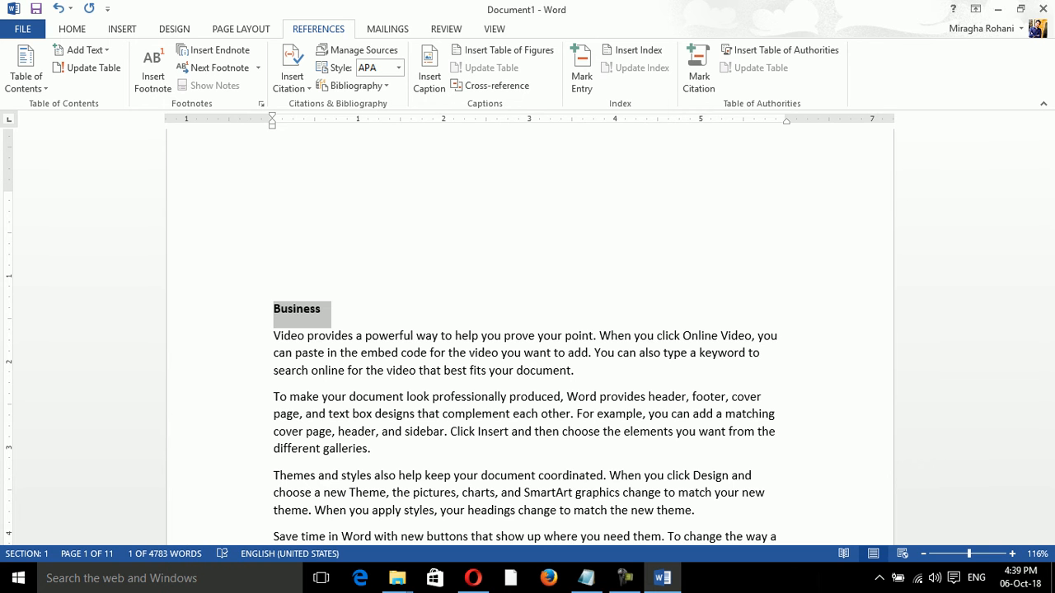
pyautogui.click(582, 70)
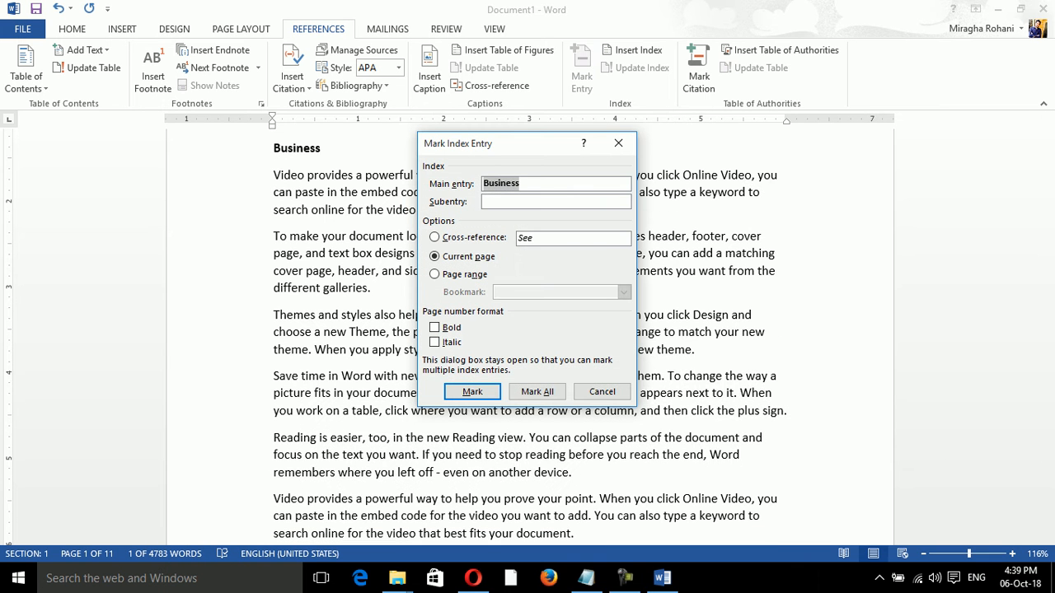
pyautogui.moveTo(513, 143); pyautogui.dragTo(550, 152)
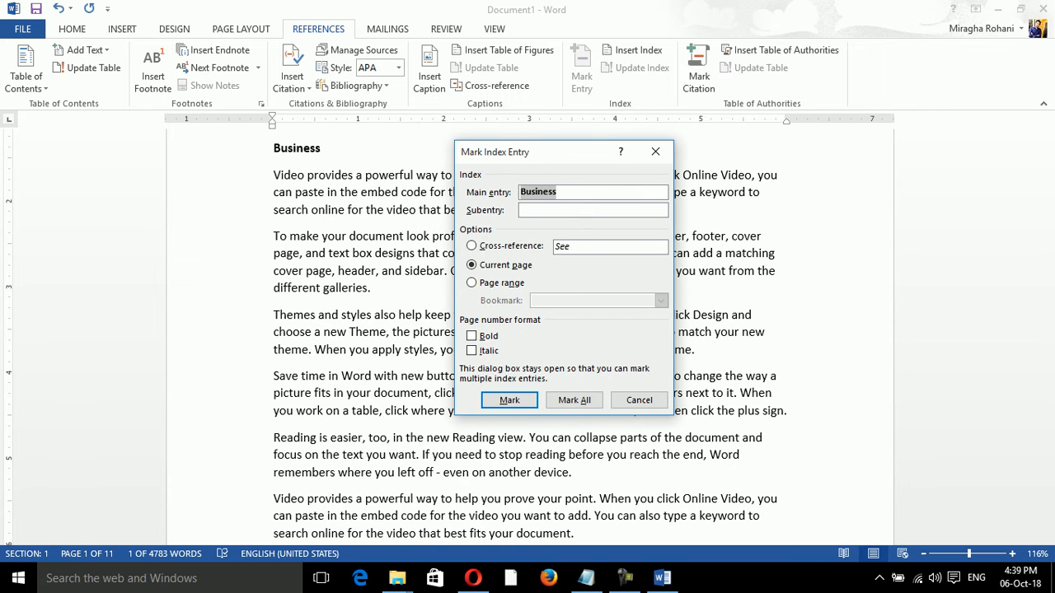
pyautogui.click(523, 210)
pyautogui.write('Fainacn')
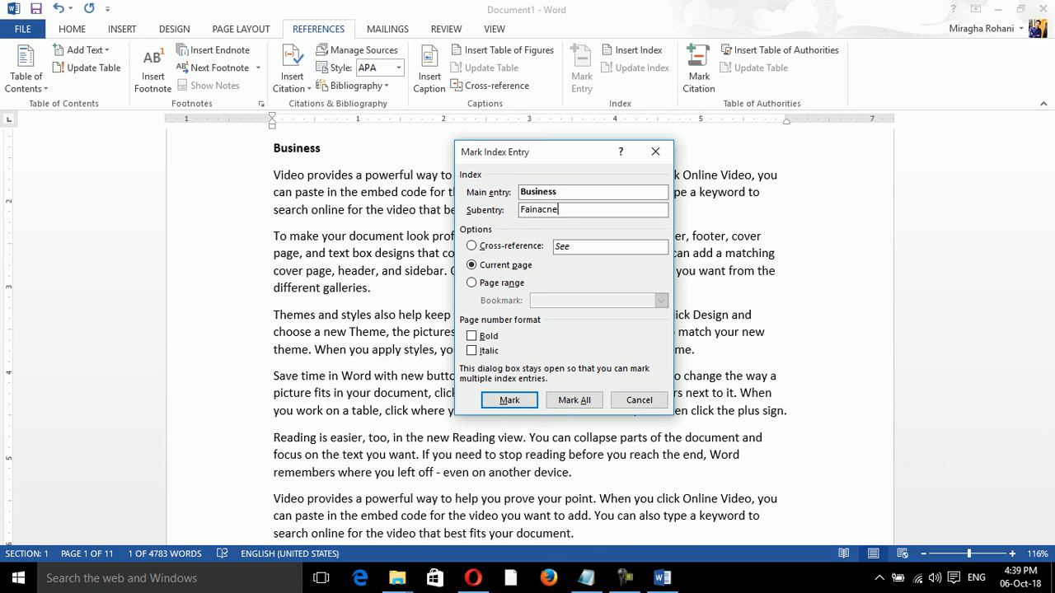
pyautogui.press('BackSpace')
pyautogui.press('BackSpace')
pyautogui.write('nce')
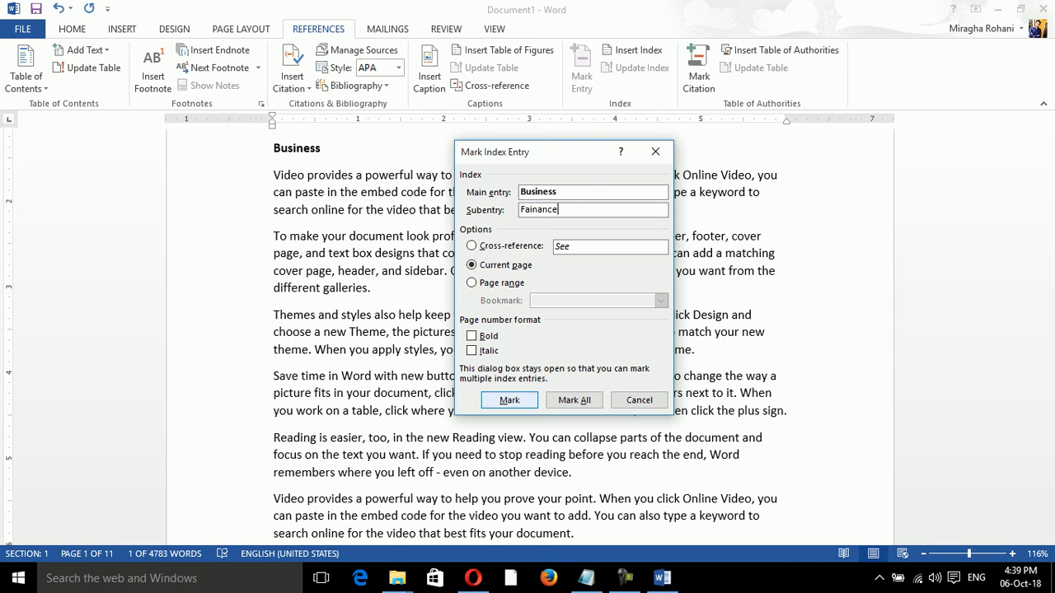
pyautogui.press('Return')
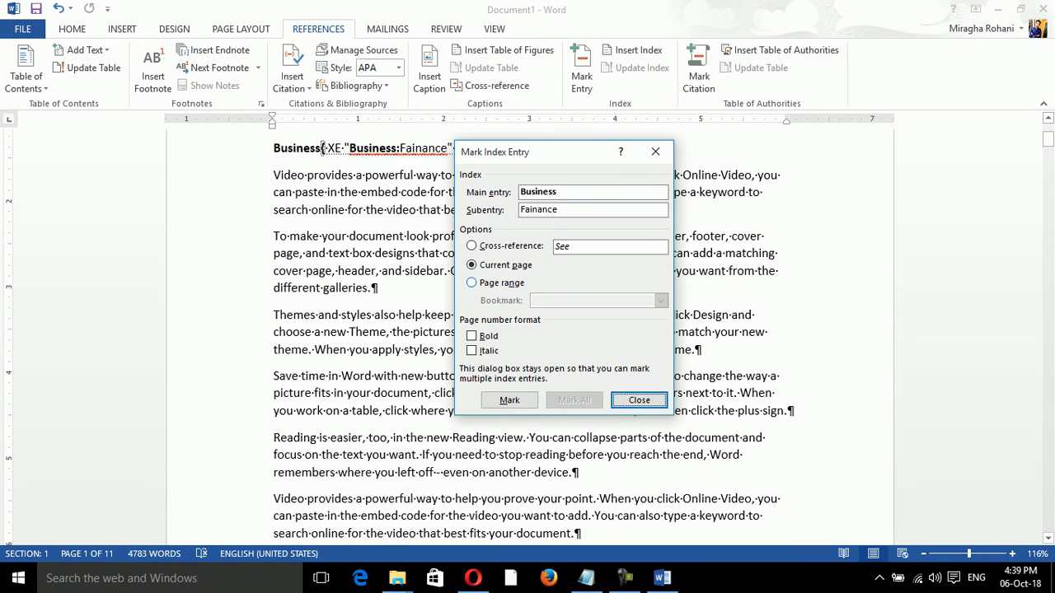
# - Mark a second Business index entry with the subentry Marketing and the cross-reference option See, and close the marking dialog
pyautogui.hotkey('alt', 'c')
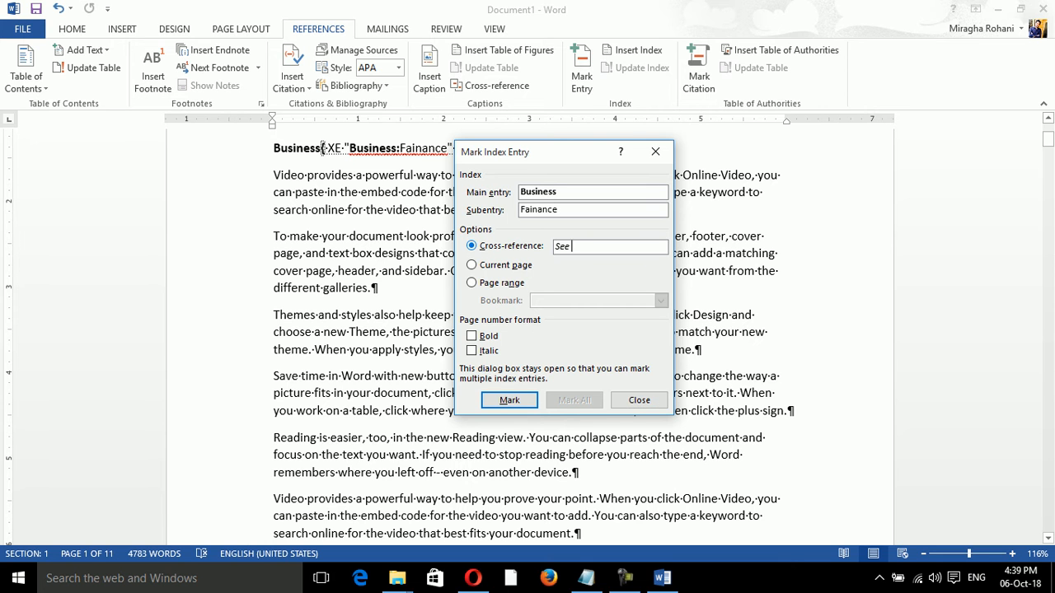
pyautogui.moveTo(552, 151); pyautogui.dragTo(750, 130)
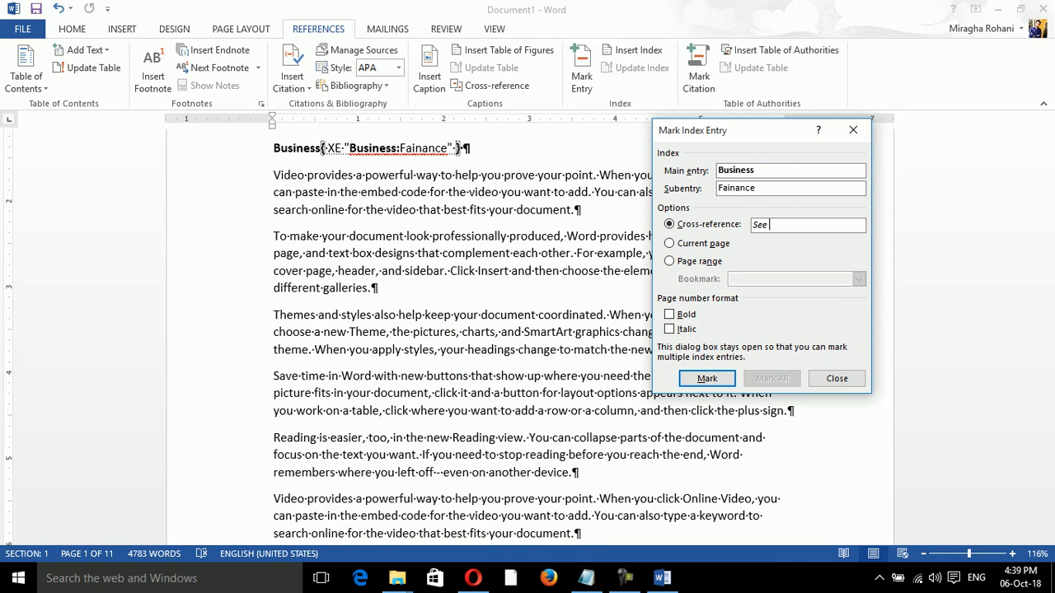
pyautogui.hotkey('alt', 'u')
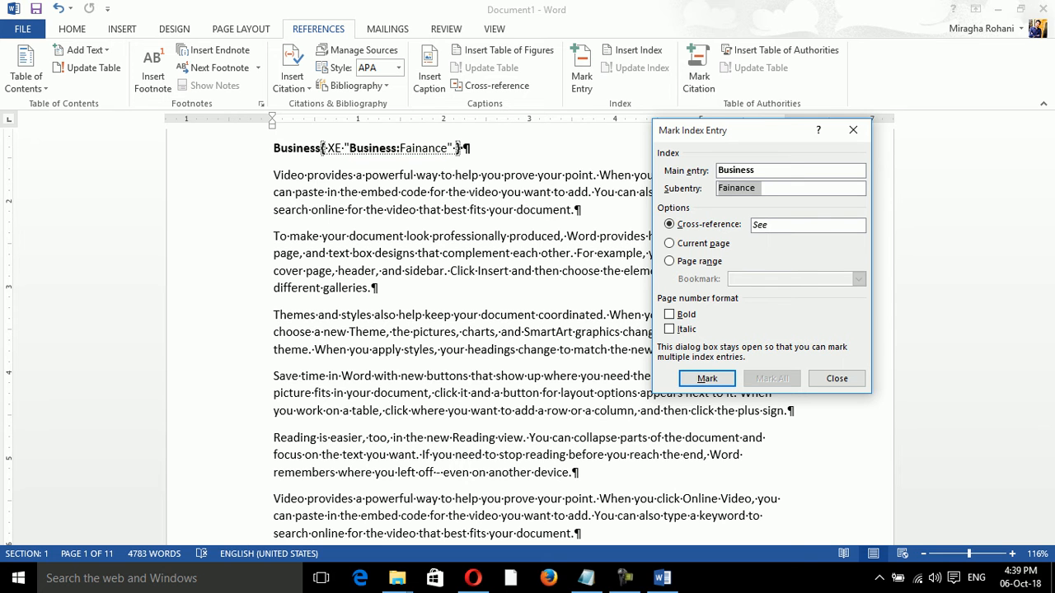
pyautogui.write('Marketing')
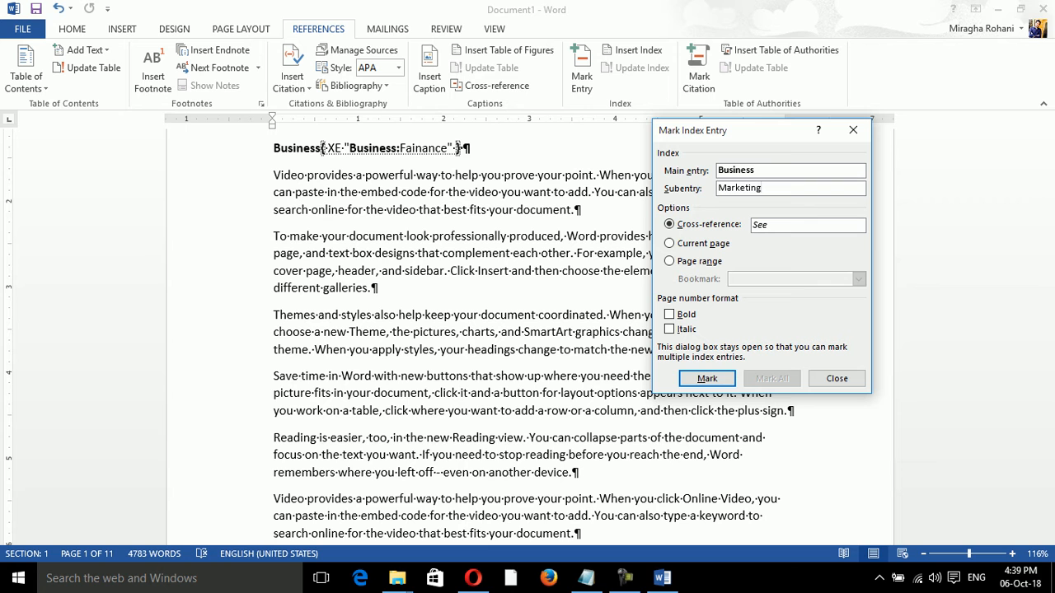
pyautogui.press('Return')
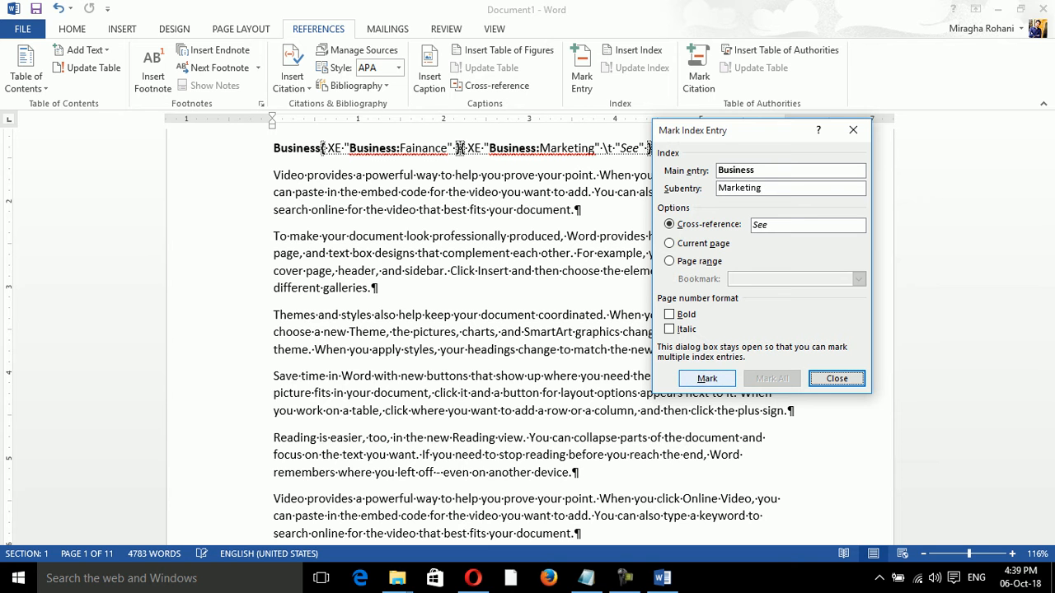
pyautogui.hotkey('alt', 's')
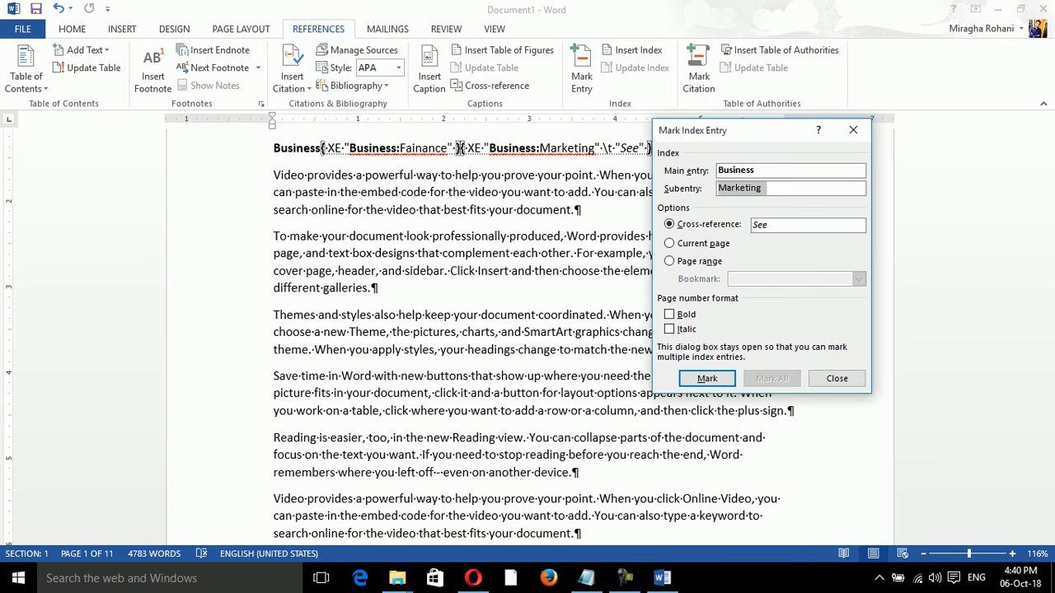
pyautogui.press('Escape')
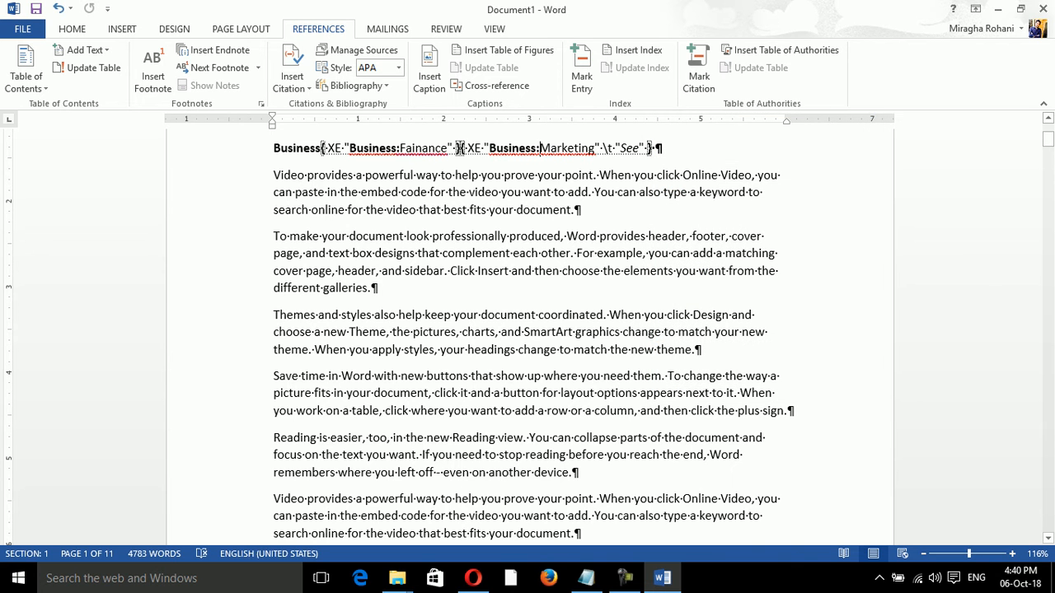
# - Insert six empty paragraphs between the Business line and the first paragraph, and place the cursor among them
pyautogui.press('Return')
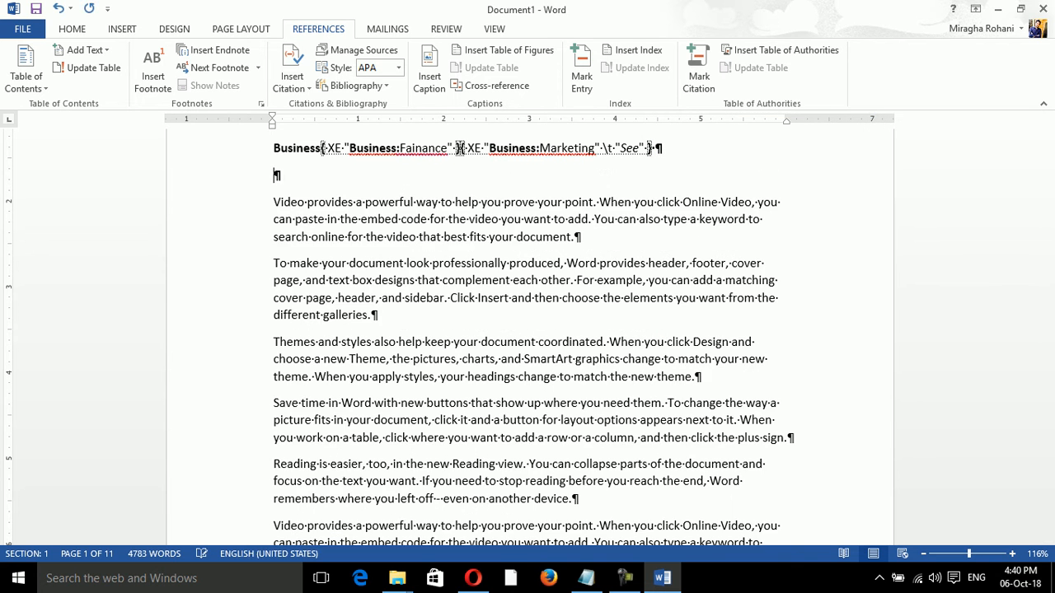
pyautogui.press('Return')
pyautogui.press('Return')
pyautogui.press('Return')
pyautogui.press('Return')
pyautogui.press('Return')
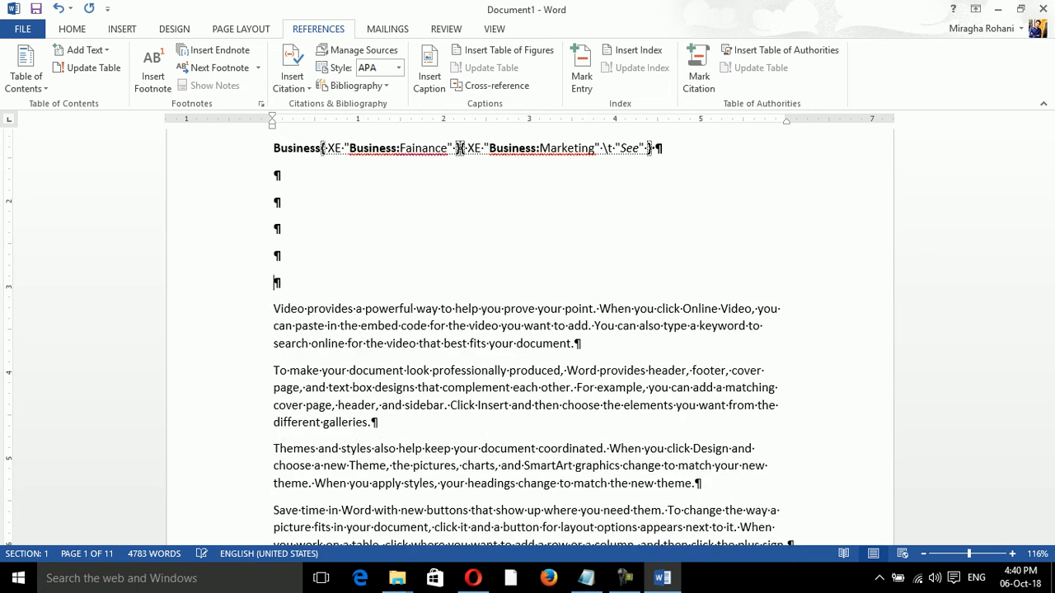
pyautogui.press('Up')
pyautogui.press('Up')
pyautogui.press('Up')
pyautogui.press('Up')
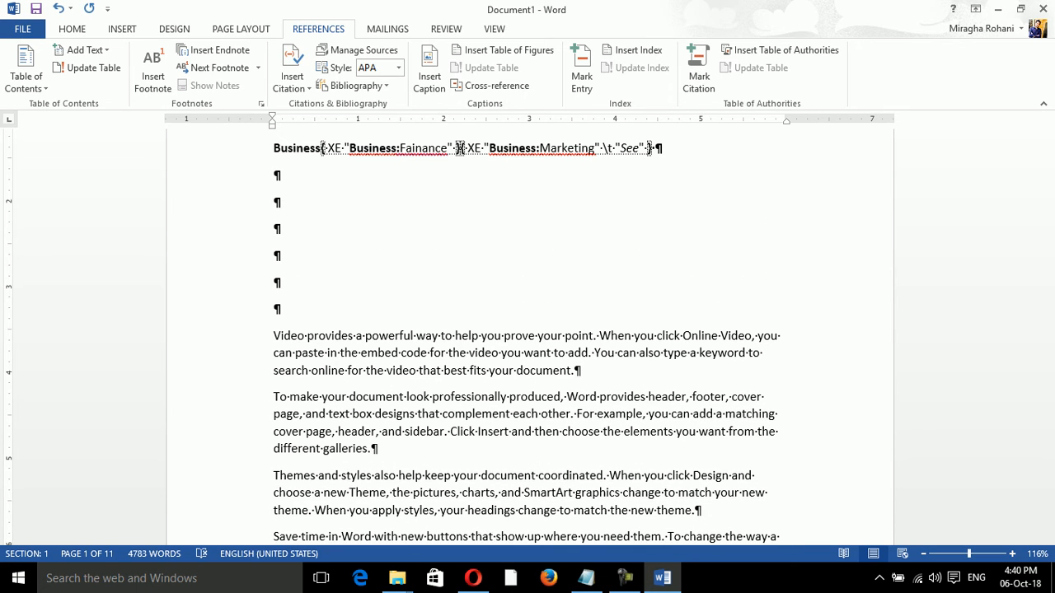
# - Hide the formatting marks to view the start of page 1 without the index field codes
pyautogui.click(72, 28)
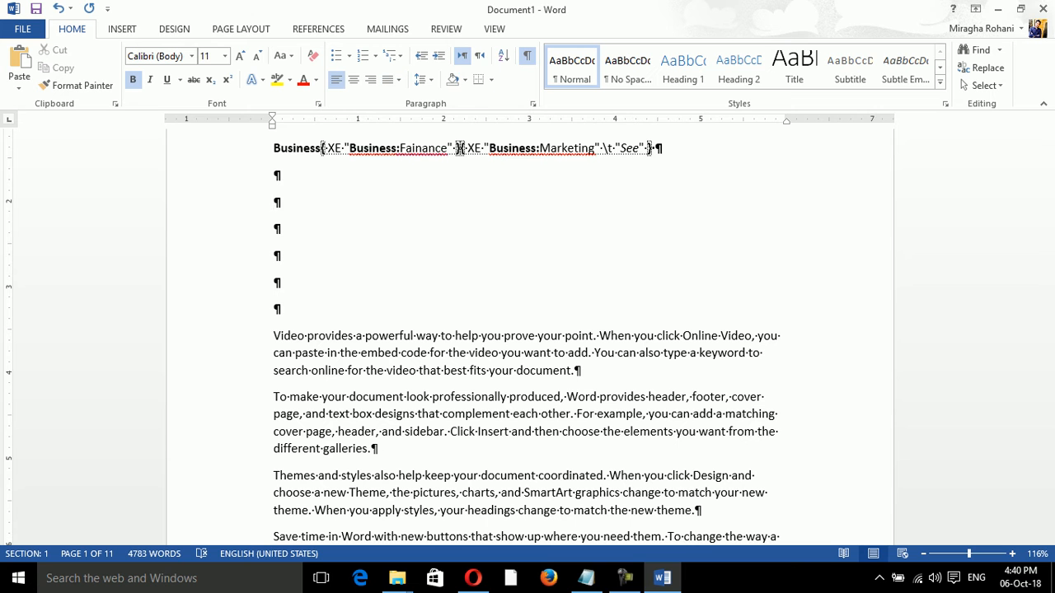
pyautogui.click(526, 55)
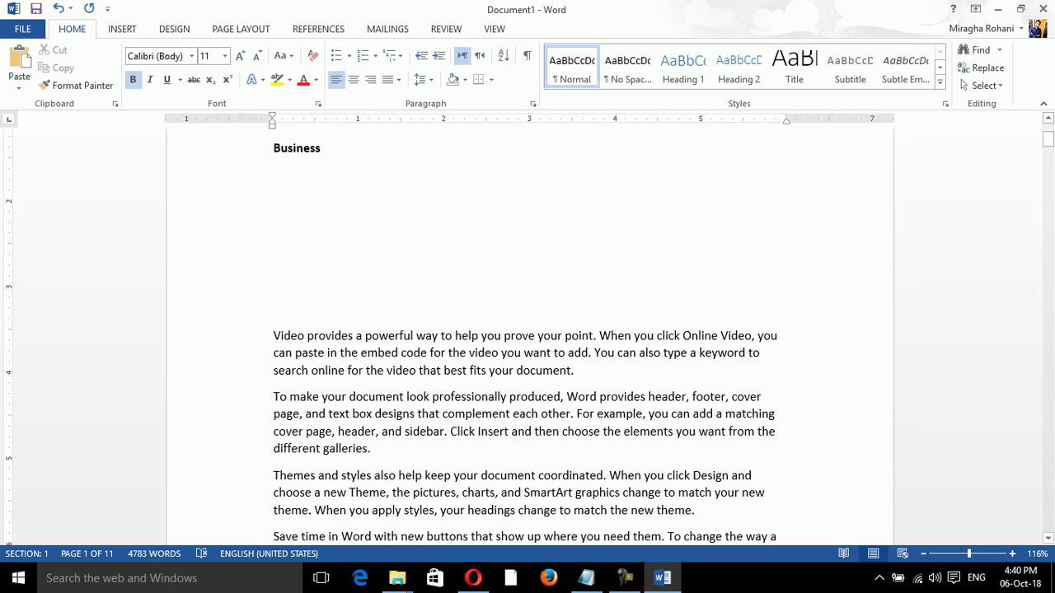
pyautogui.moveTo(1047, 138); pyautogui.dragTo(1047, 131)
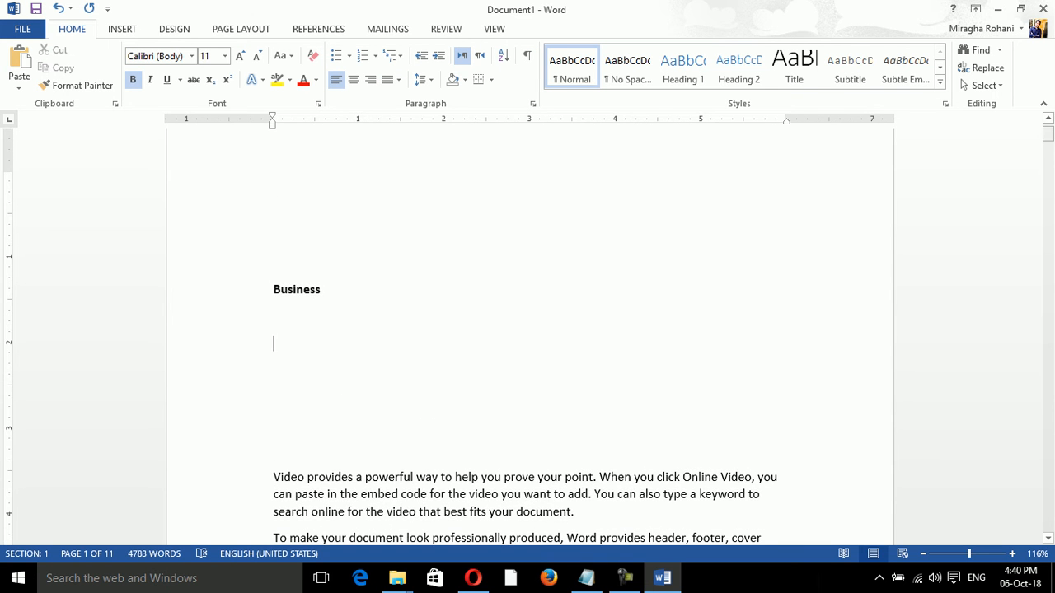
# - Try to delete the empty paragraphs below Business, and show the formatting marks again
pyautogui.press('Delete')
pyautogui.press('Delete')
pyautogui.press('Delete')
pyautogui.press('Delete')
pyautogui.press('Delete')
pyautogui.press('Delete')
pyautogui.click(526, 55)
# - Insert an indented one-column index with the From template format inside the word Fainance in the Business entry field
pyautogui.click(422, 289)
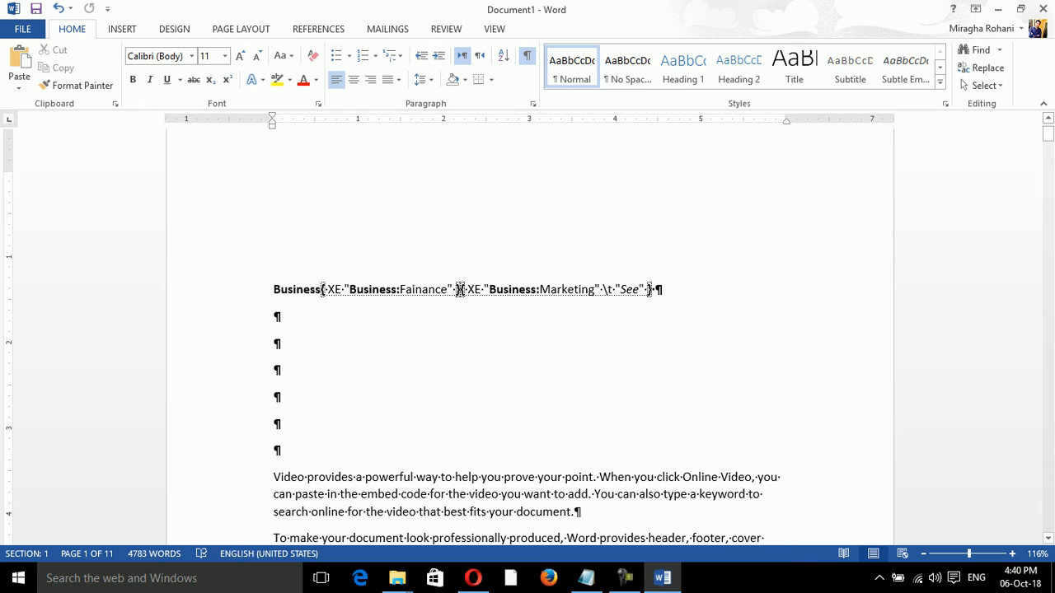
pyautogui.hotkey('alt', 's')
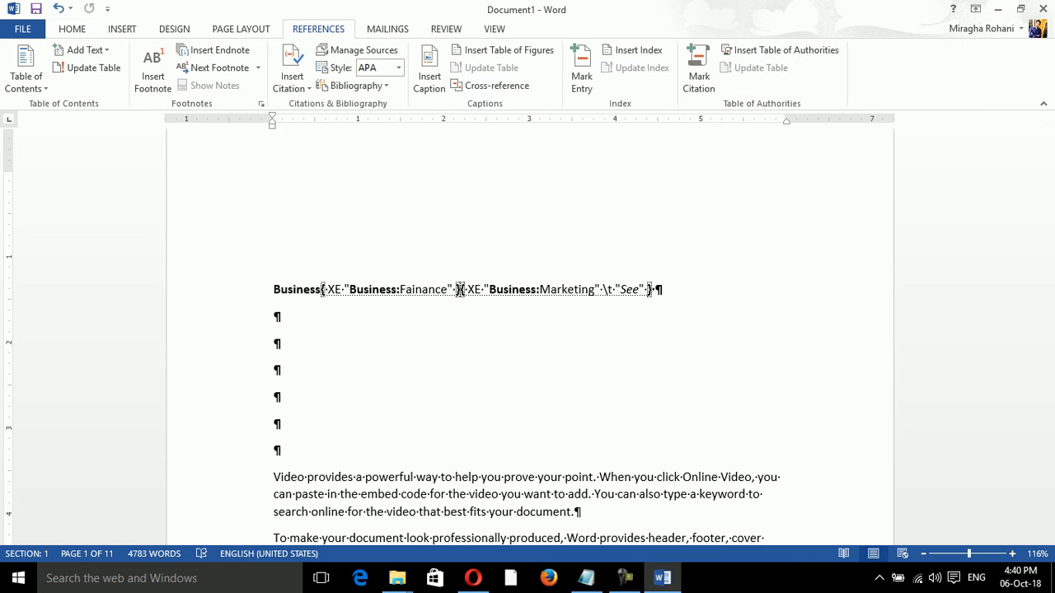
pyautogui.press('x')
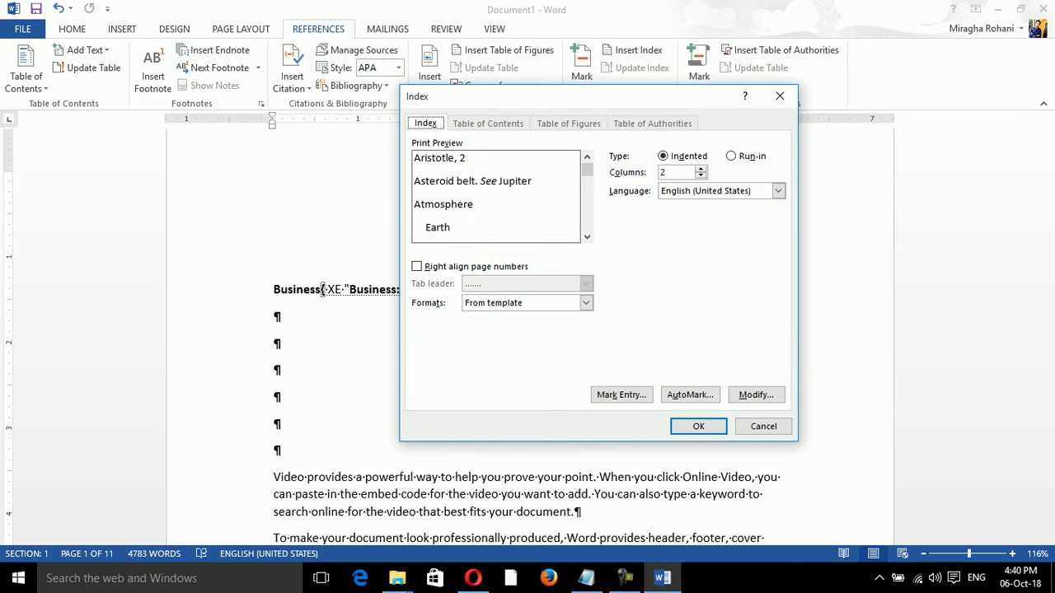
pyautogui.moveTo(569, 96); pyautogui.dragTo(688, 85)
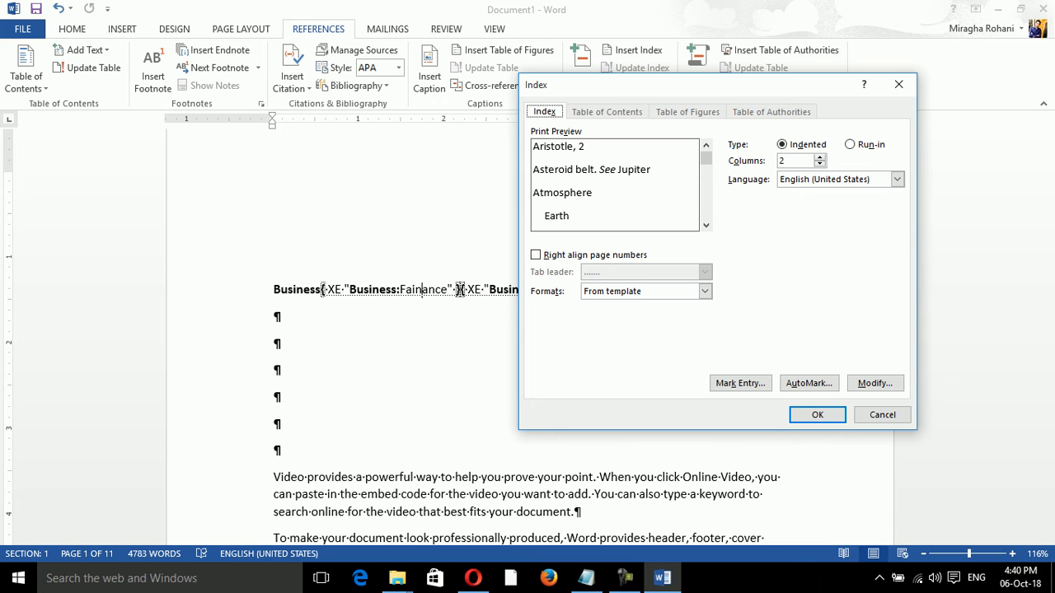
pyautogui.press('Tab')
pyautogui.write('1')
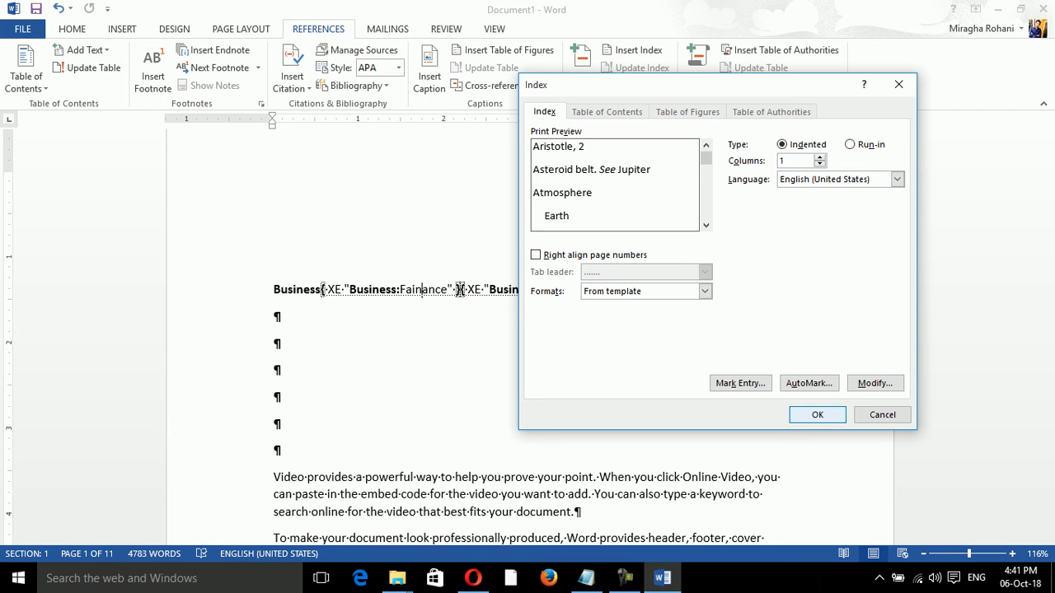
pyautogui.press('Return')
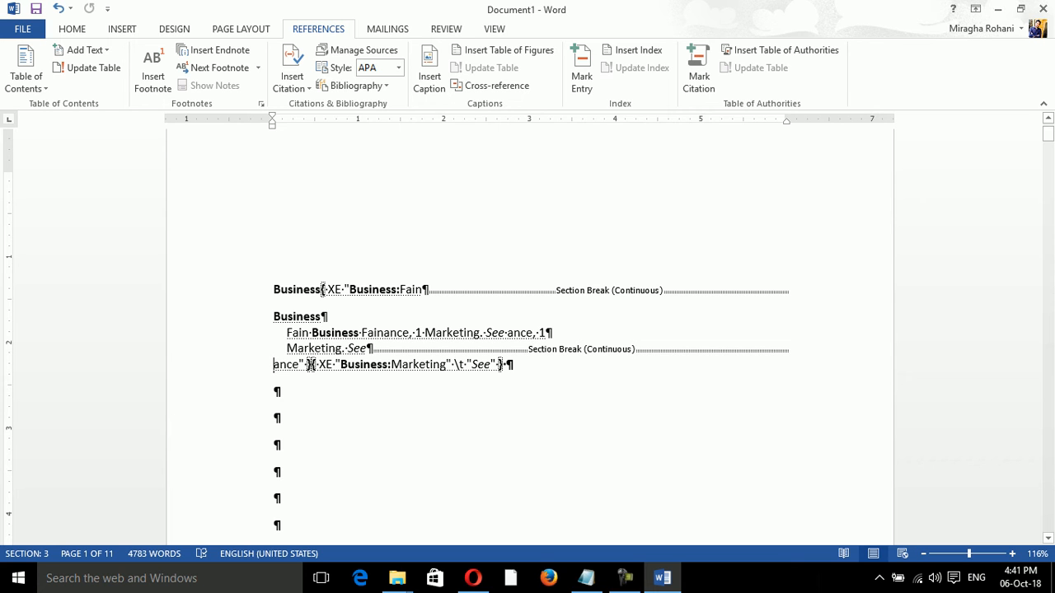
# - Hide the formatting marks to check the inserted index on page 1, and show them again
pyautogui.click(72, 29)
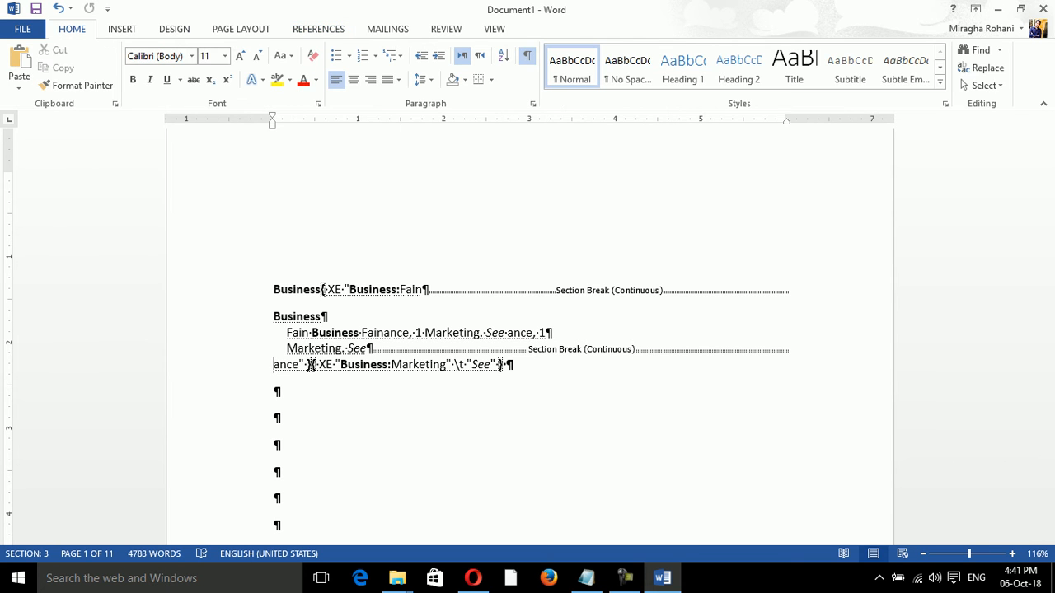
pyautogui.click(527, 55)
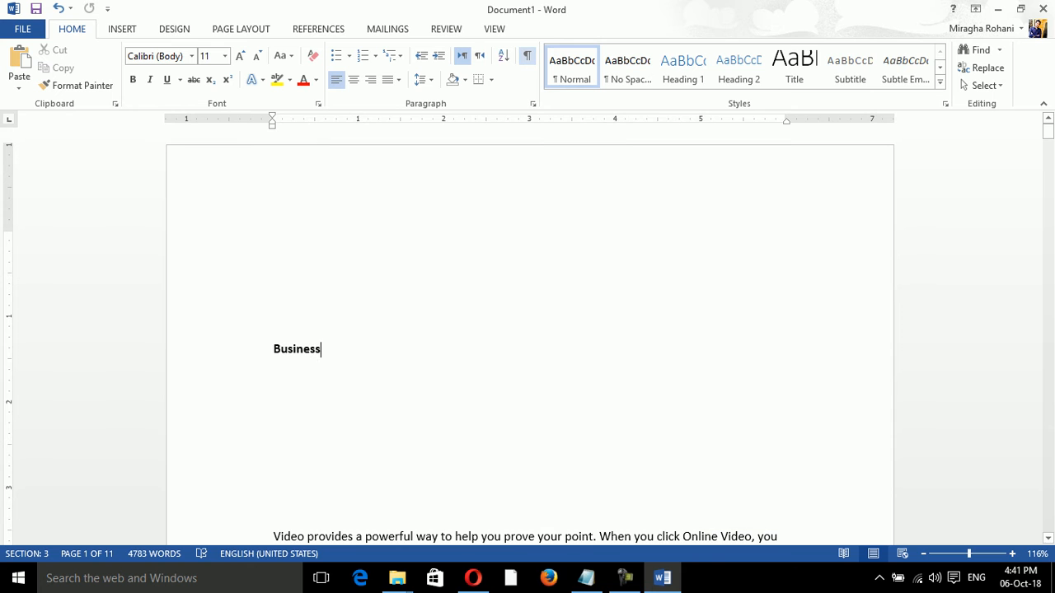
pyautogui.click(527, 55)
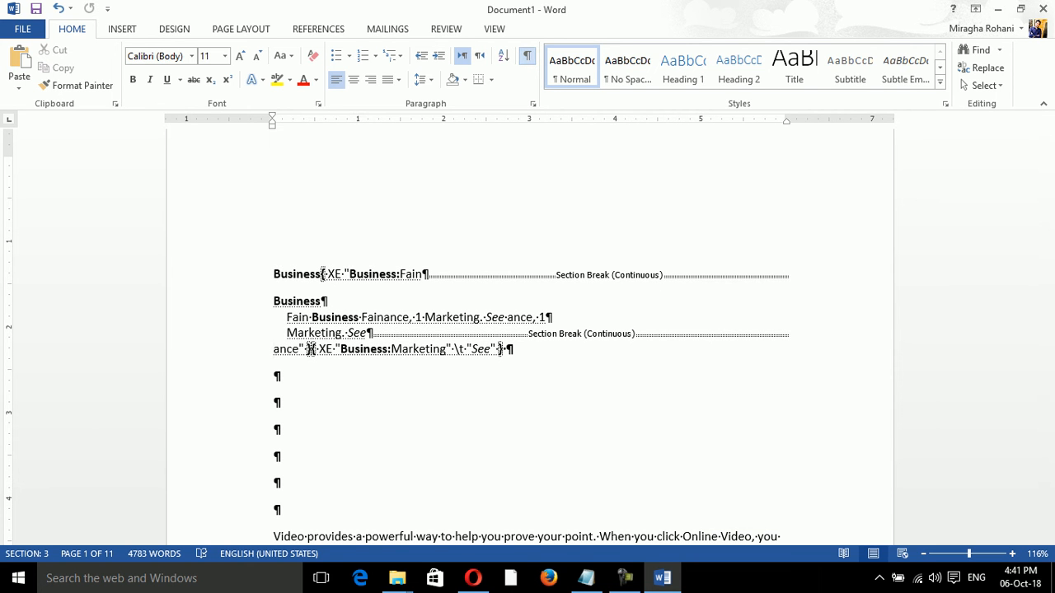
# - Remove the inserted index and insert an indented one-column From template index with right-aligned page numbers and a dotted tab leader
pyautogui.click(323, 301)
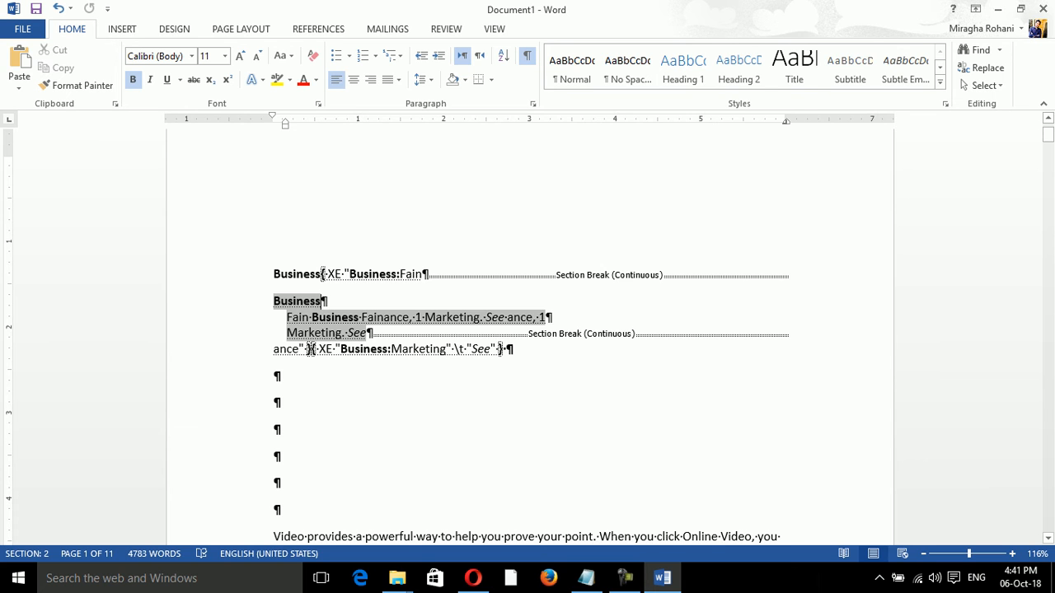
pyautogui.press('Delete')
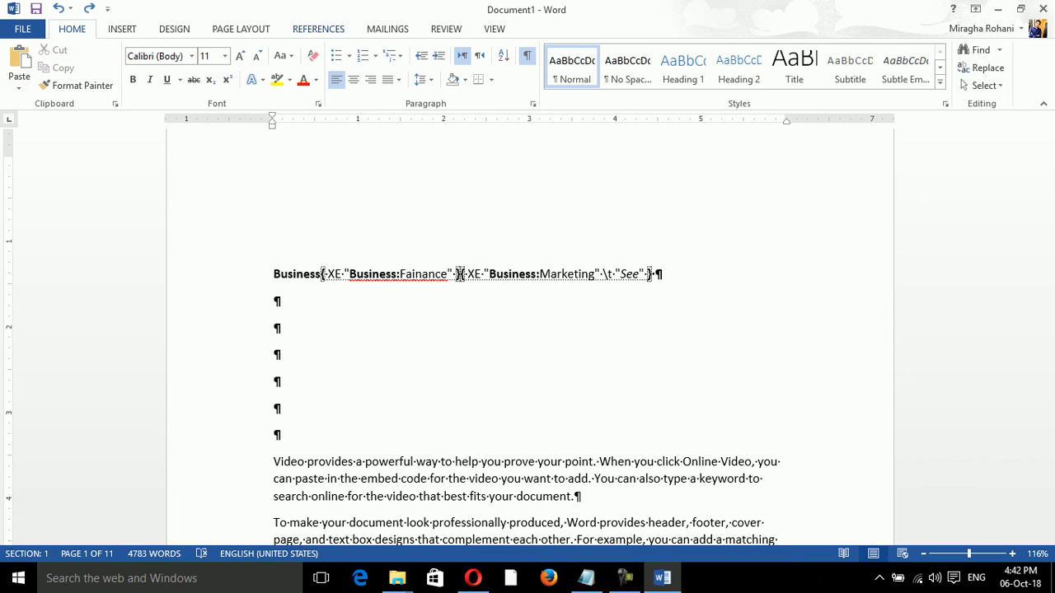
pyautogui.click(318, 29)
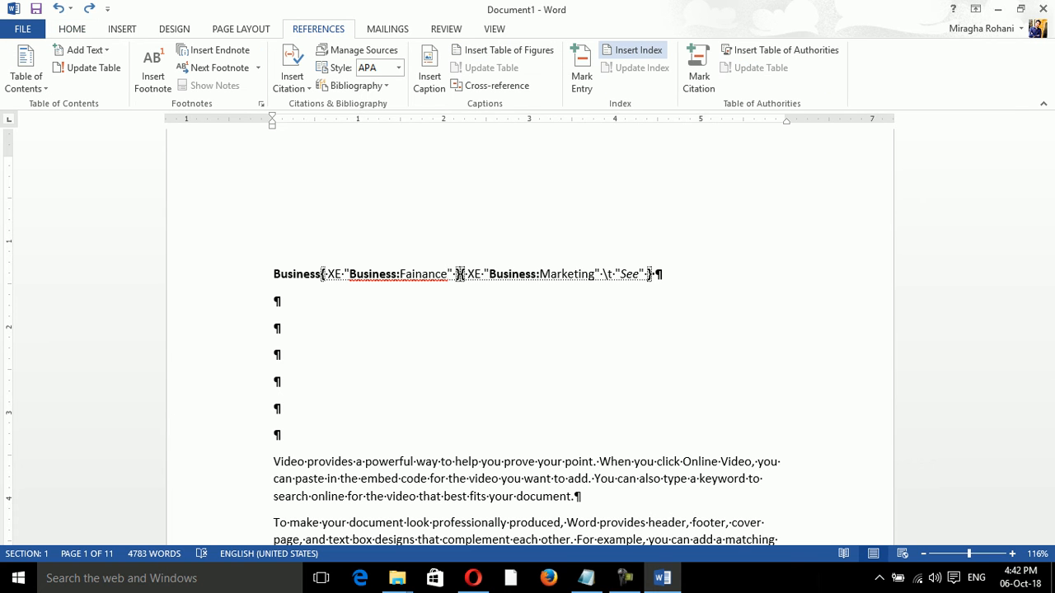
pyautogui.click(631, 52)
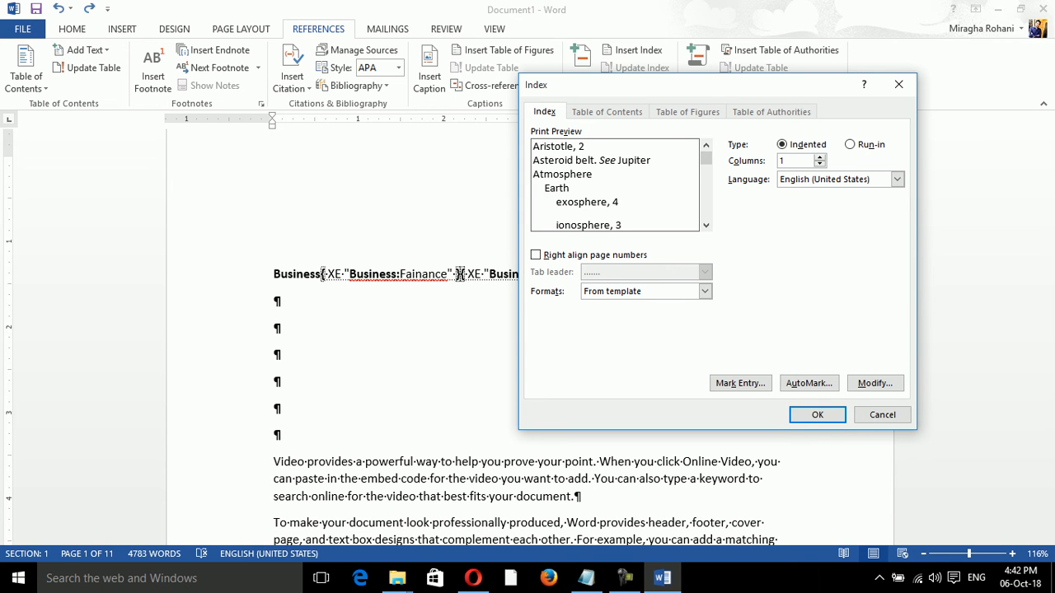
pyautogui.click(706, 225)
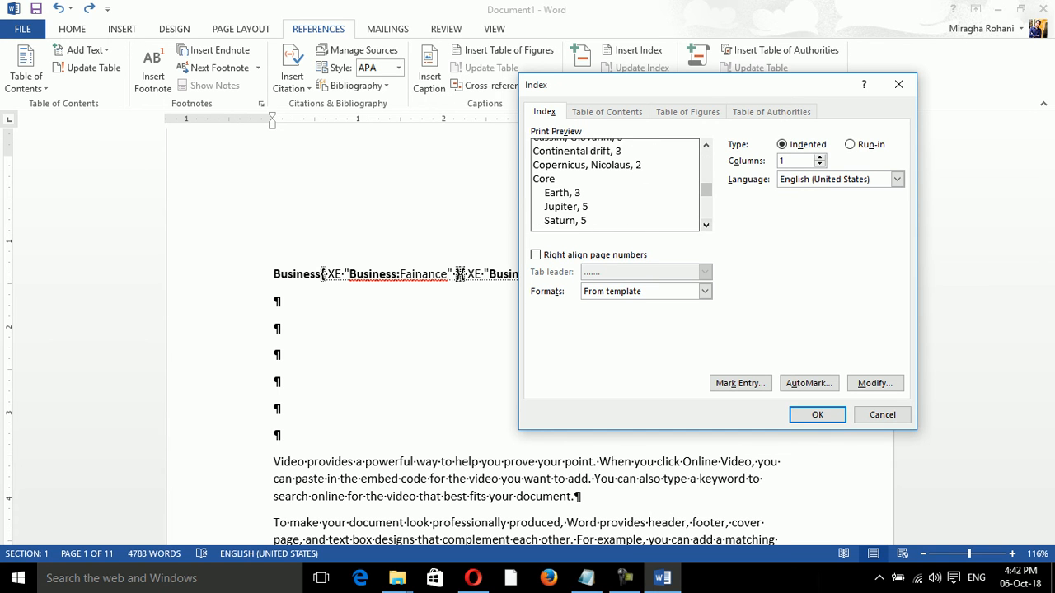
pyautogui.click(536, 255)
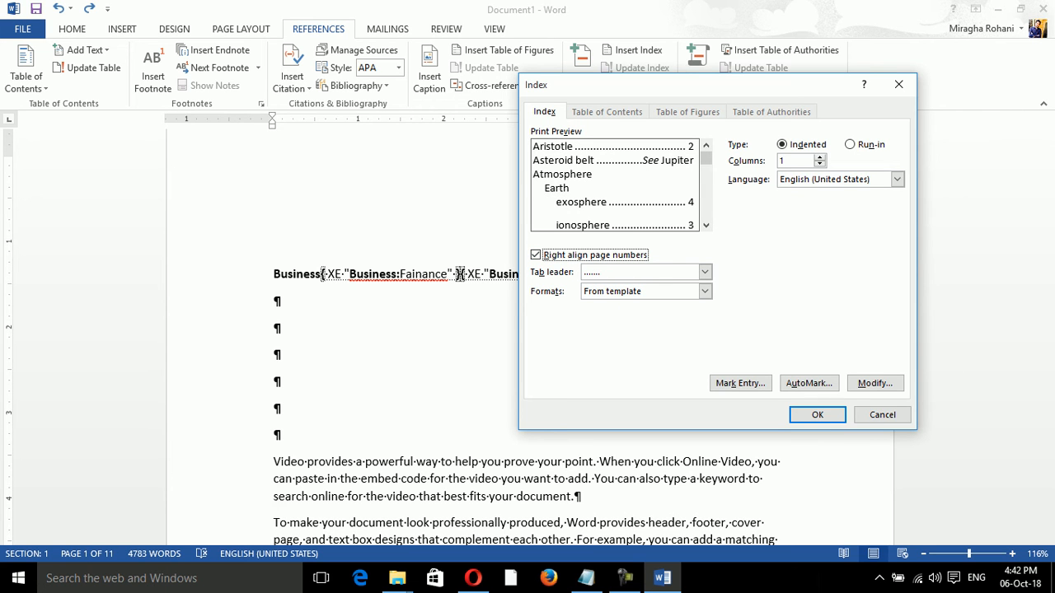
pyautogui.press('Return')
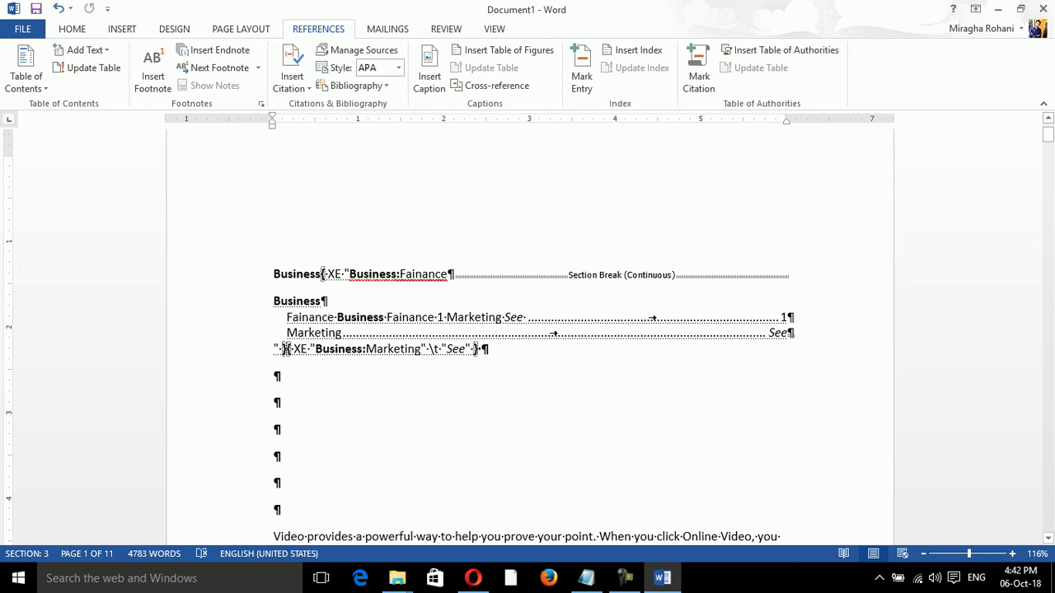
# - Replace the existing index with an indented one-column From template index using right-aligned page numbers
pyautogui.click(788, 317)
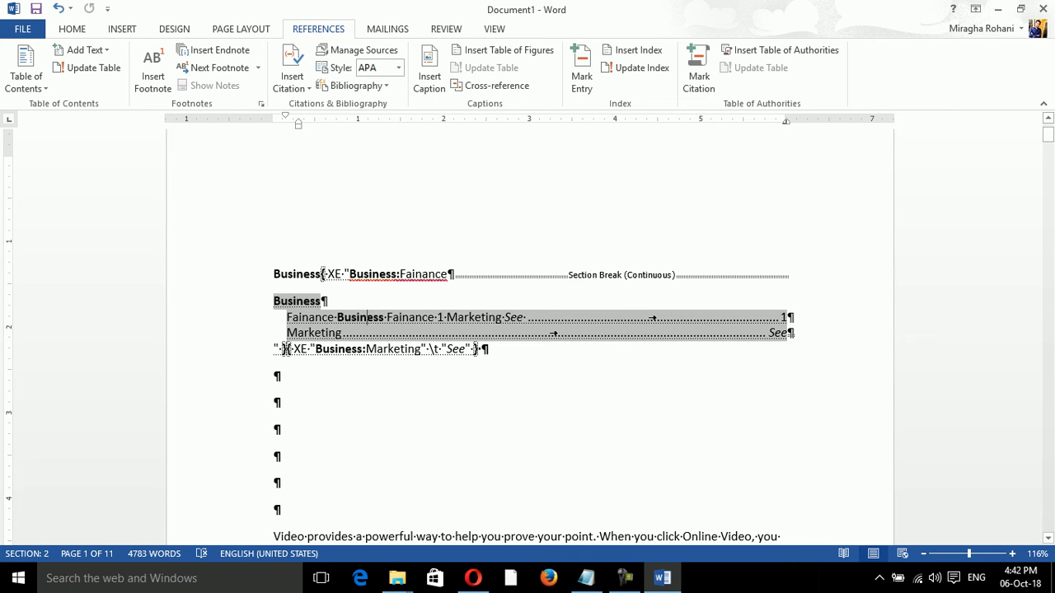
pyautogui.moveTo(1047, 134)
pyautogui.mouseDown()
pyautogui.moveTo(1047, 148)
pyautogui.moveTo(1047, 138)
pyautogui.mouseUp()
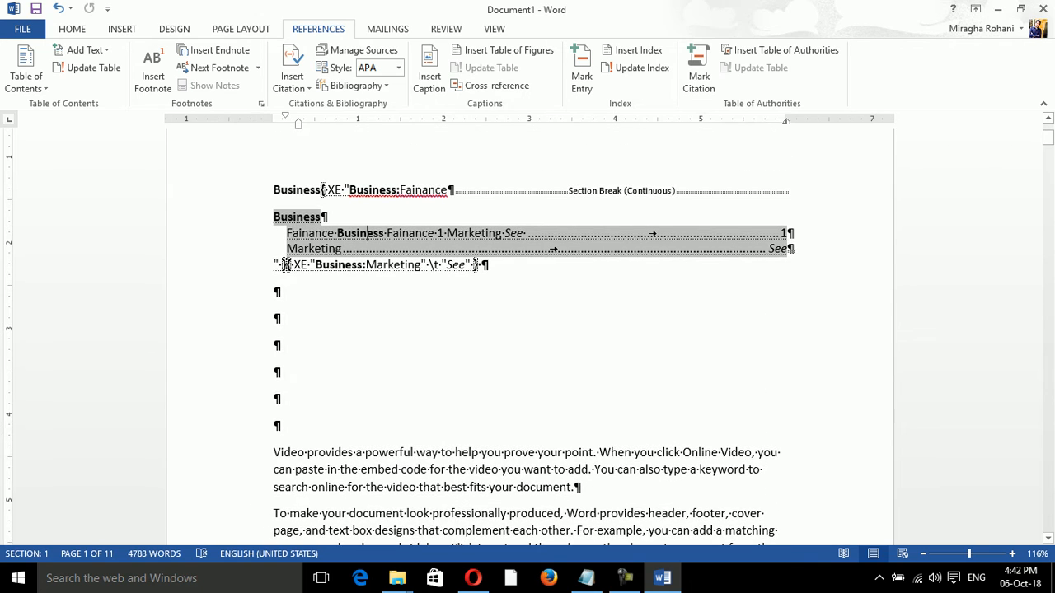
pyautogui.click(458, 265)
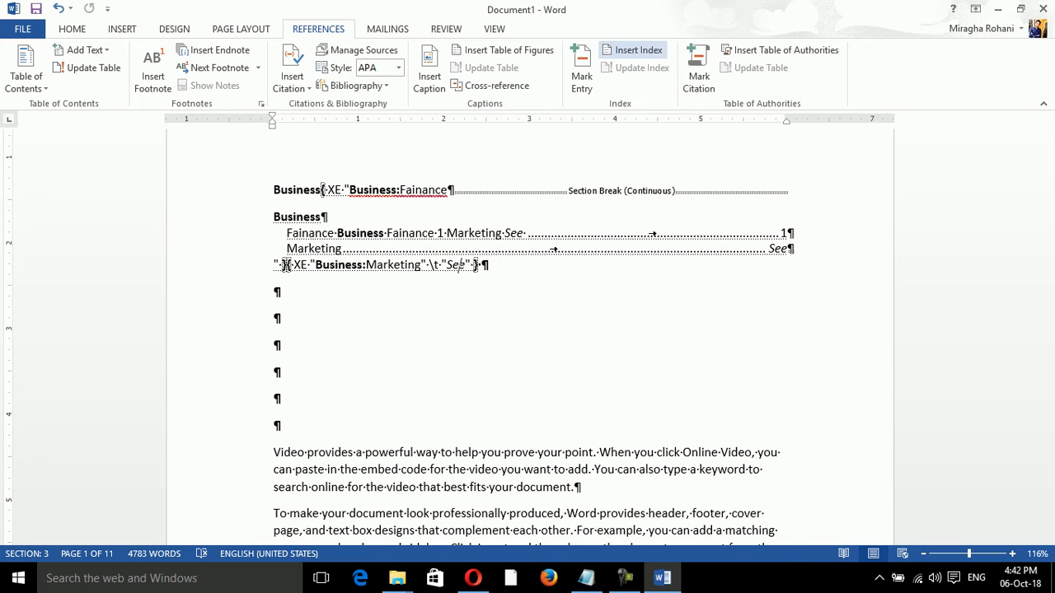
pyautogui.click(638, 49)
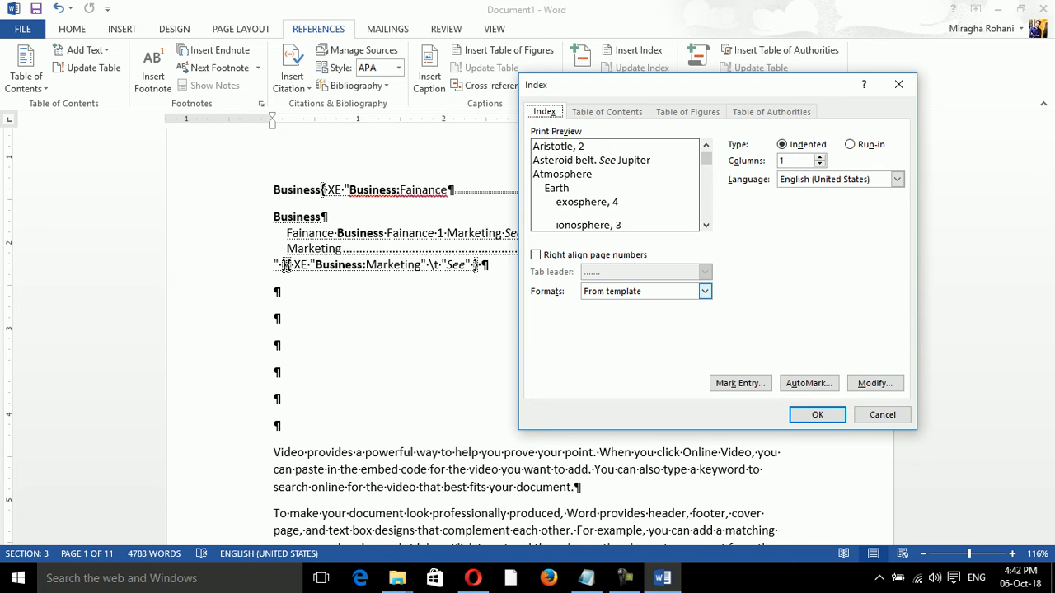
pyautogui.click(536, 255)
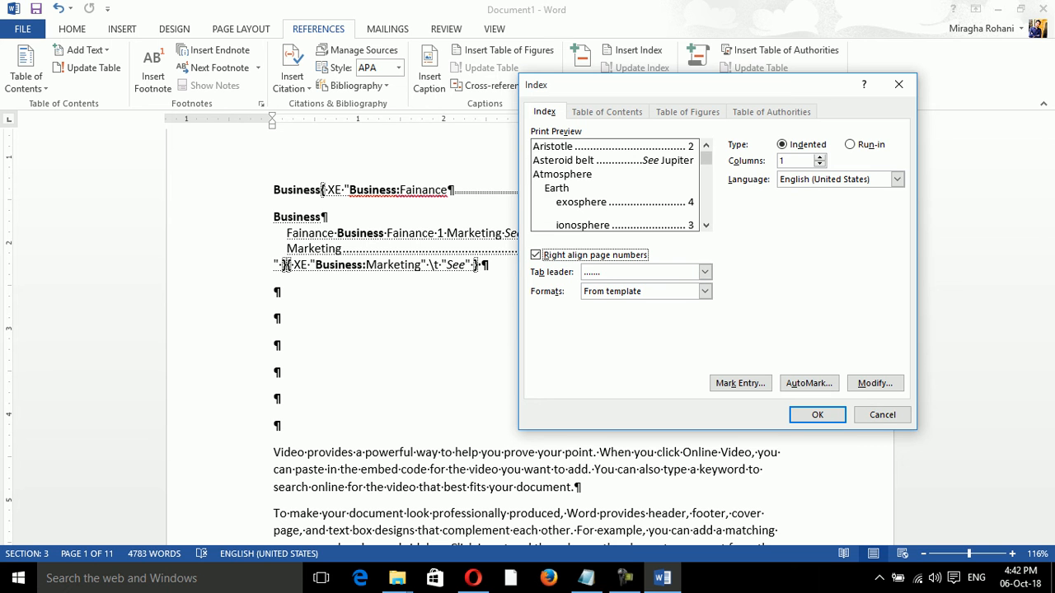
pyautogui.press('Return')
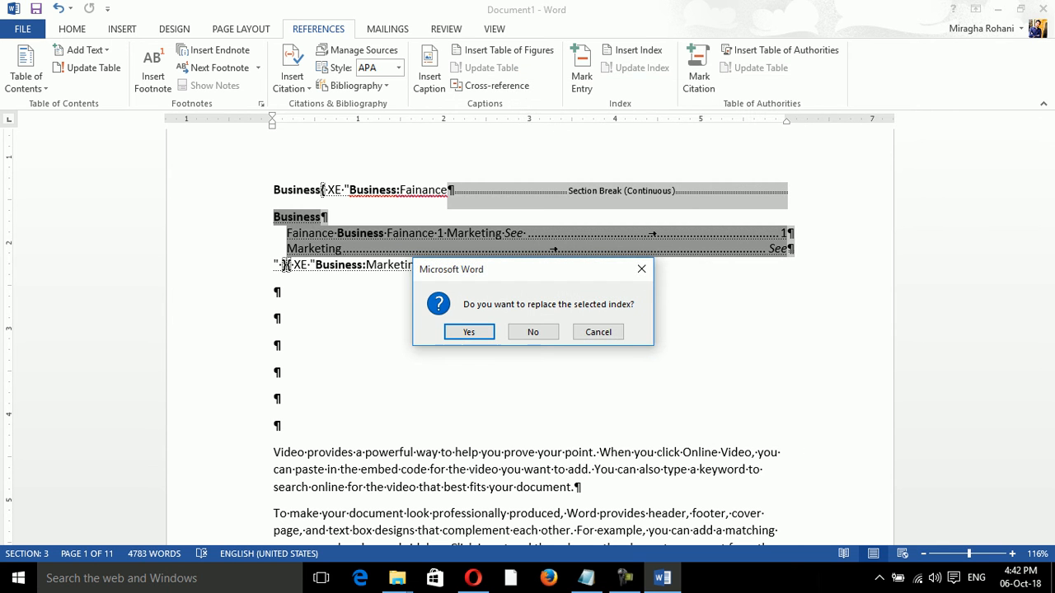
pyautogui.press('Return')
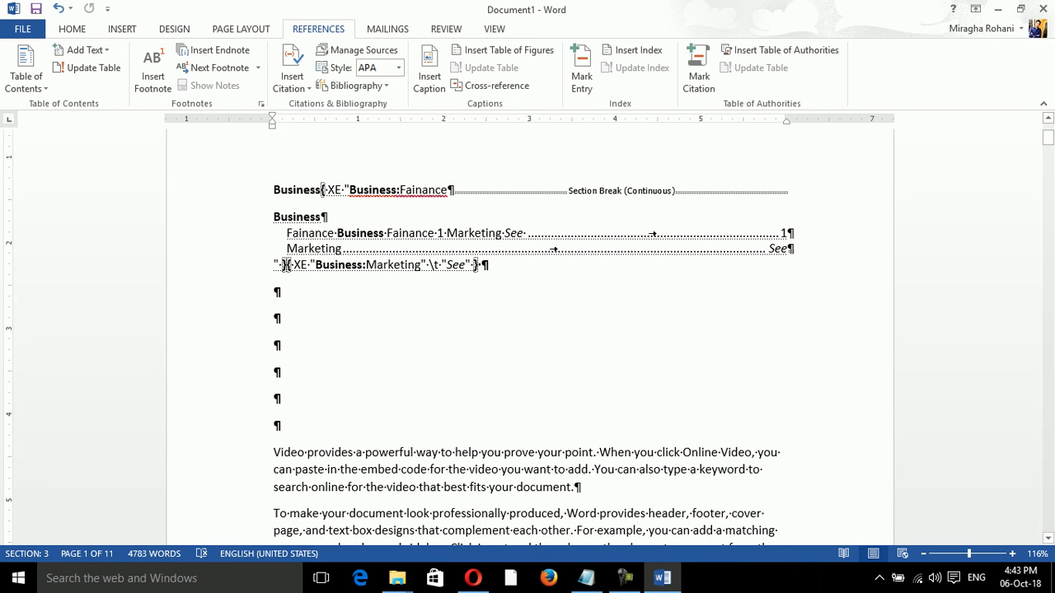
# - Set the format of the indented one-column index to Classic in the index settings
pyautogui.moveTo(1048, 137); pyautogui.dragTo(1046, 105)
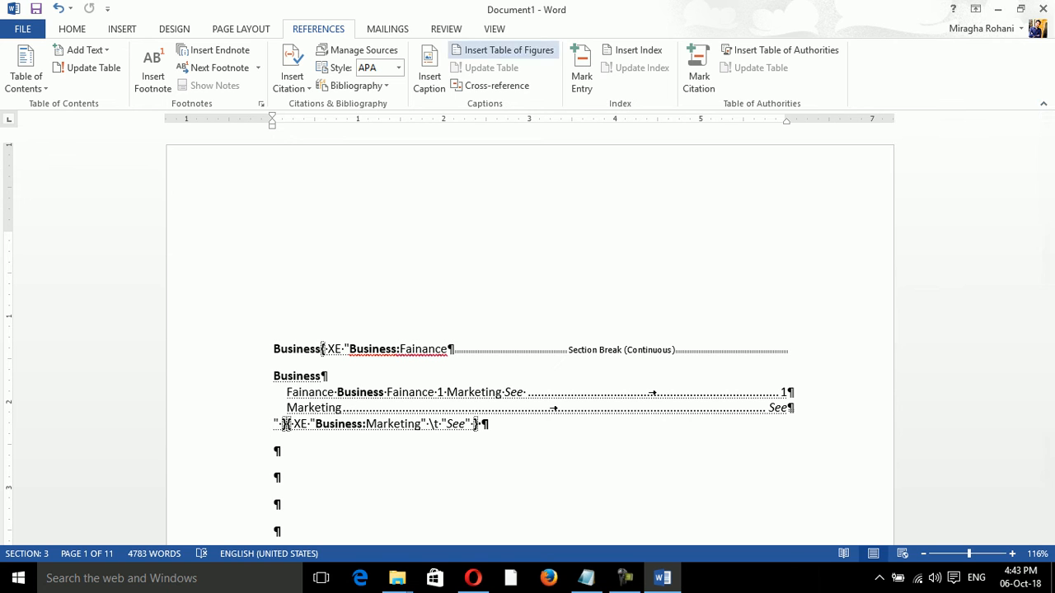
pyautogui.click(634, 50)
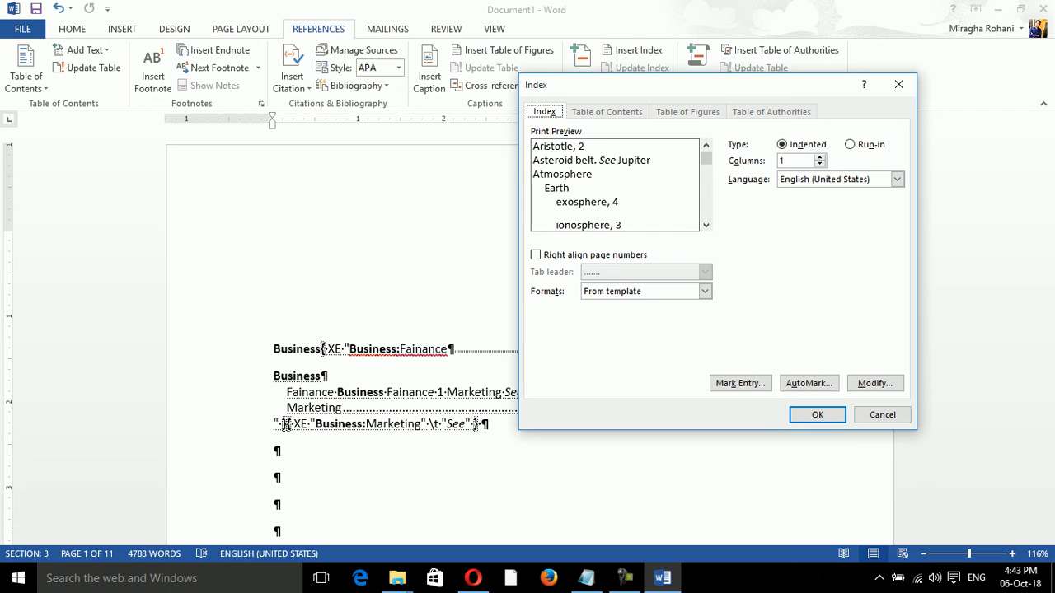
pyautogui.click(535, 255)
pyautogui.click(704, 291)
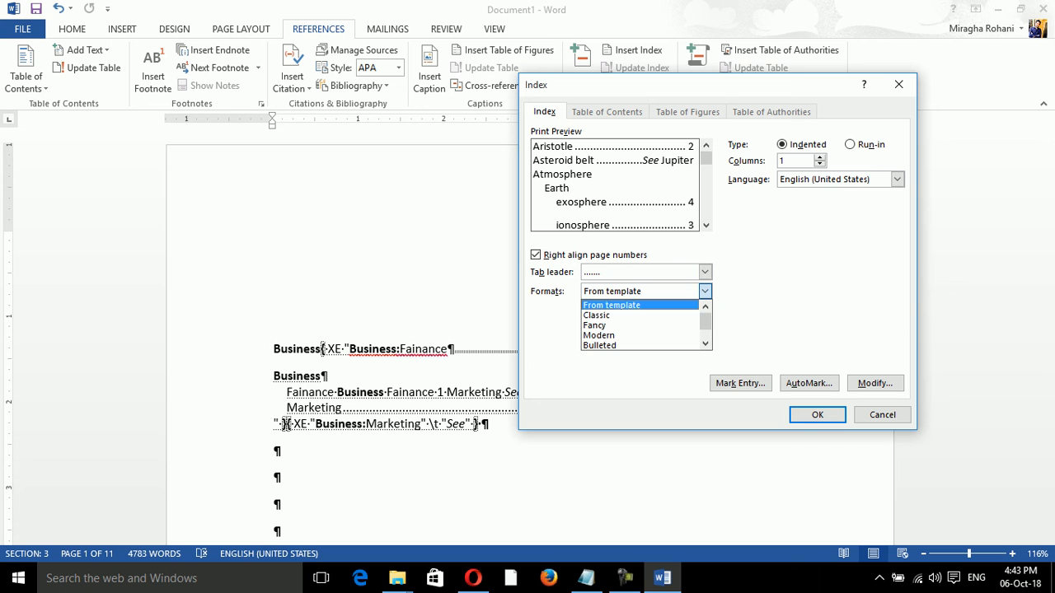
pyautogui.click(614, 313)
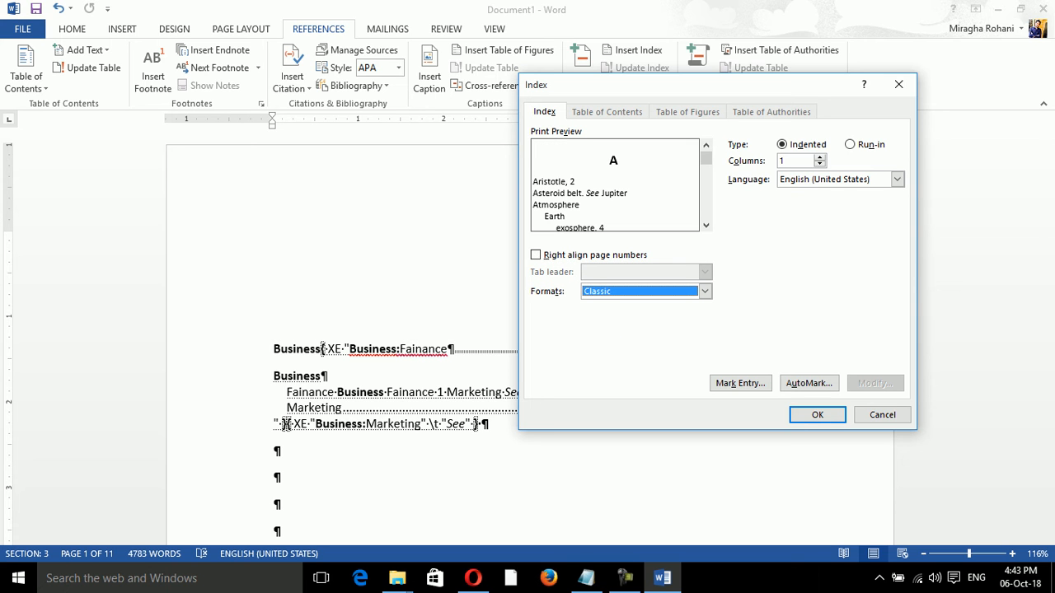
pyautogui.moveTo(701, 85); pyautogui.dragTo(589, 116)
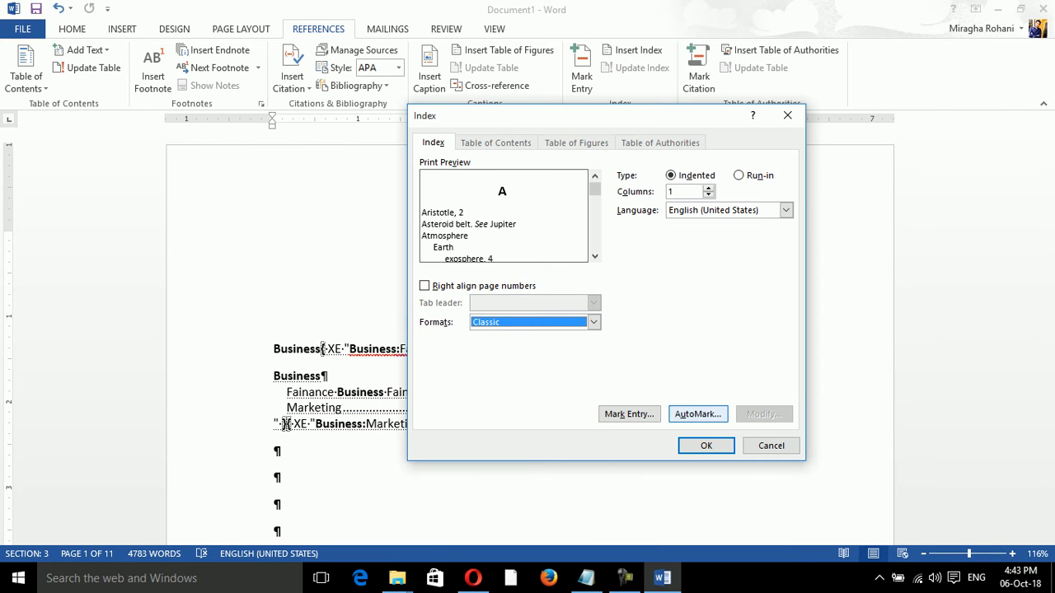
# - Start marking an index entry with the main entry Buisness and the subentry Marketing
pyautogui.click(629, 414)
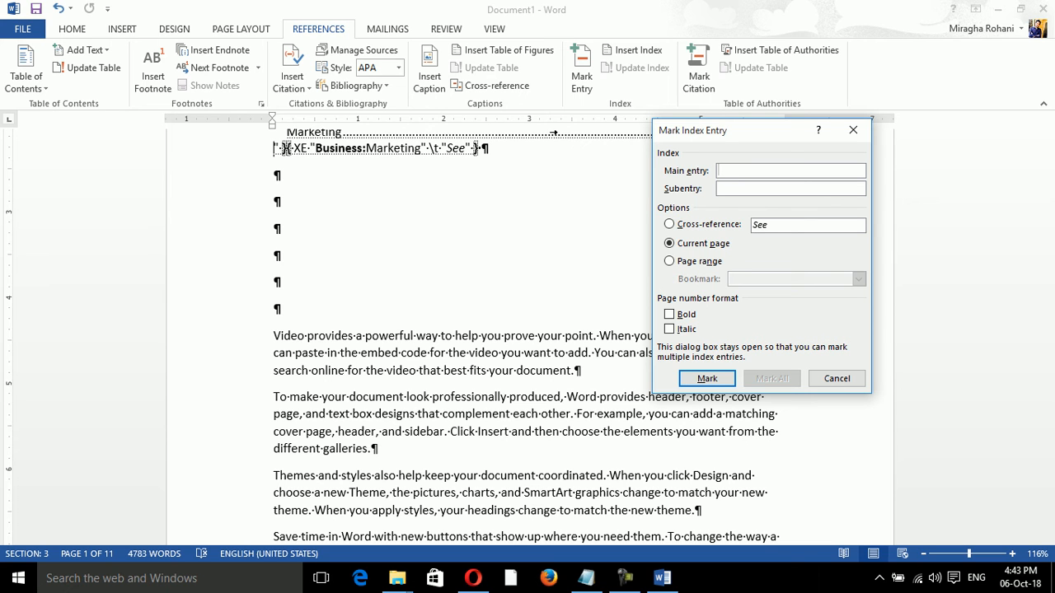
pyautogui.write('Buise')
pyautogui.press('BackSpace')
pyautogui.write('ness')
pyautogui.press('Tab')
pyautogui.write('Marketing')
# - Give the entry the cross-reference See 5 and a bold page number format, and mark it
pyautogui.hotkey('alt', 'c')
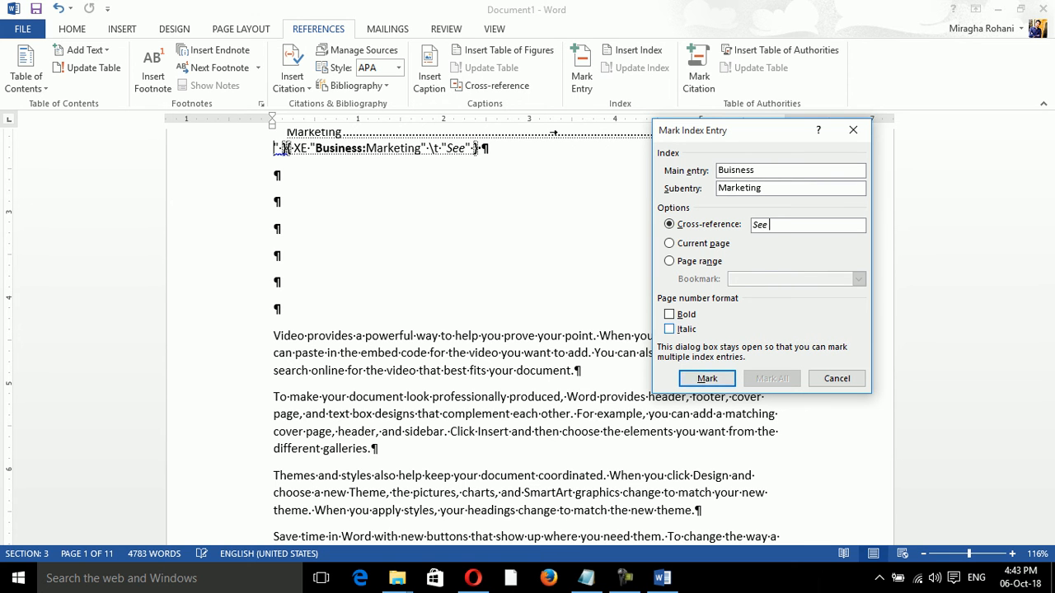
pyautogui.click(670, 315)
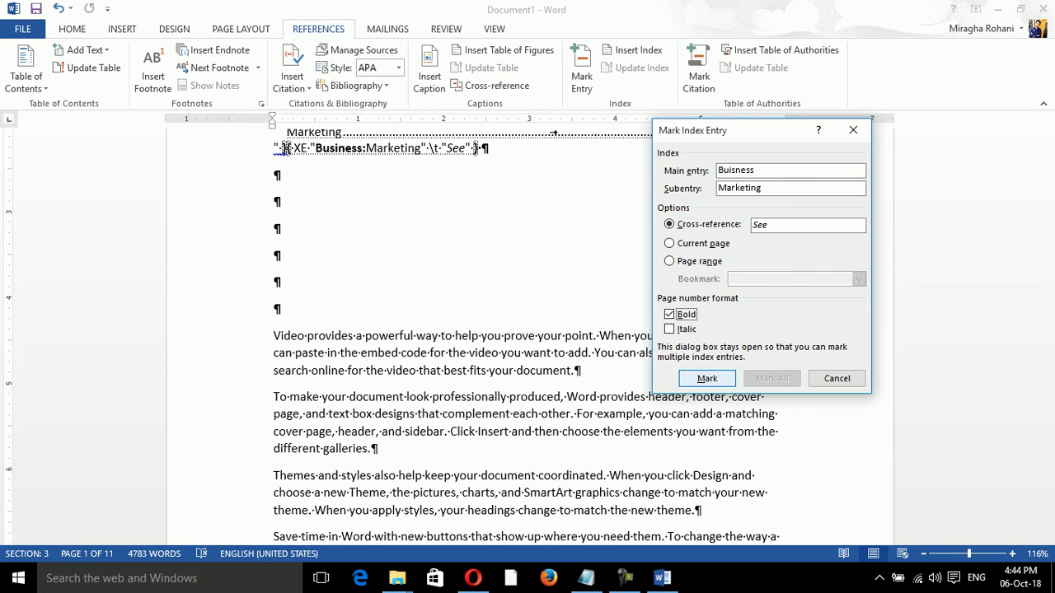
pyautogui.doubleClick(760, 225)
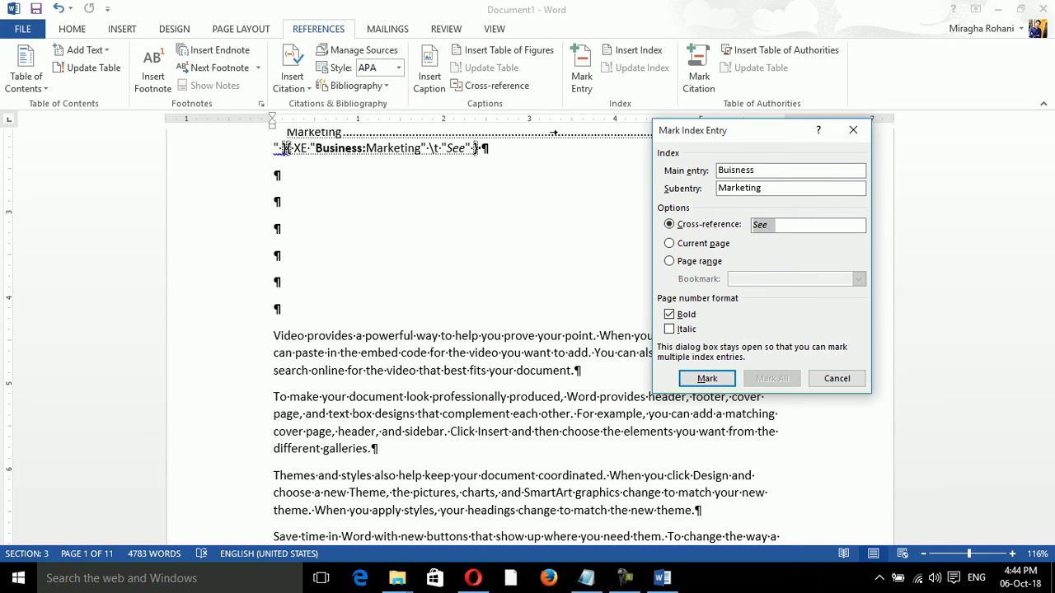
pyautogui.press('End')
pyautogui.write('5')
pyautogui.press('Return')
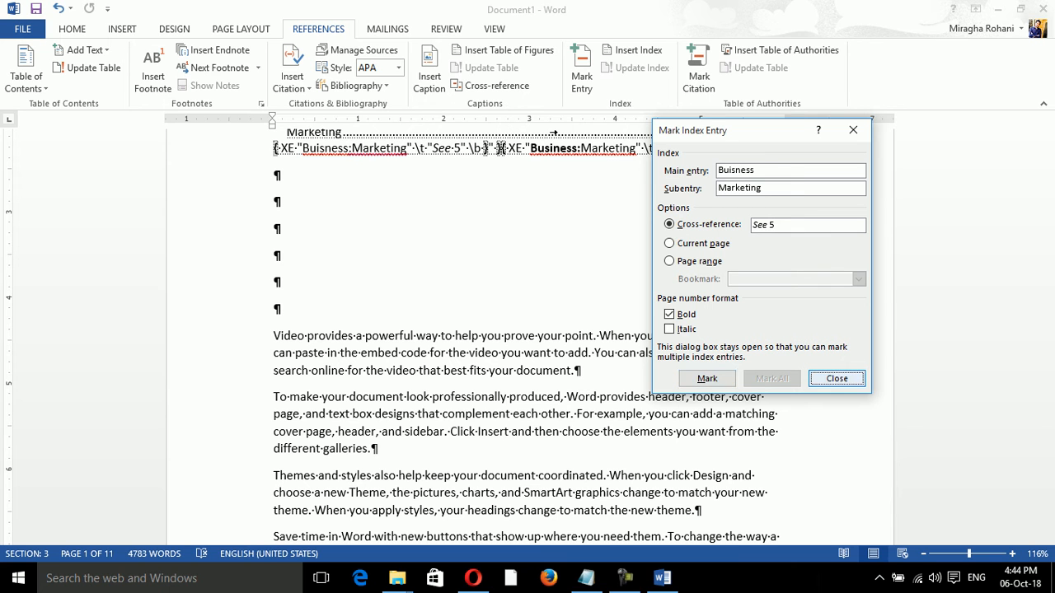
pyautogui.press('Escape')
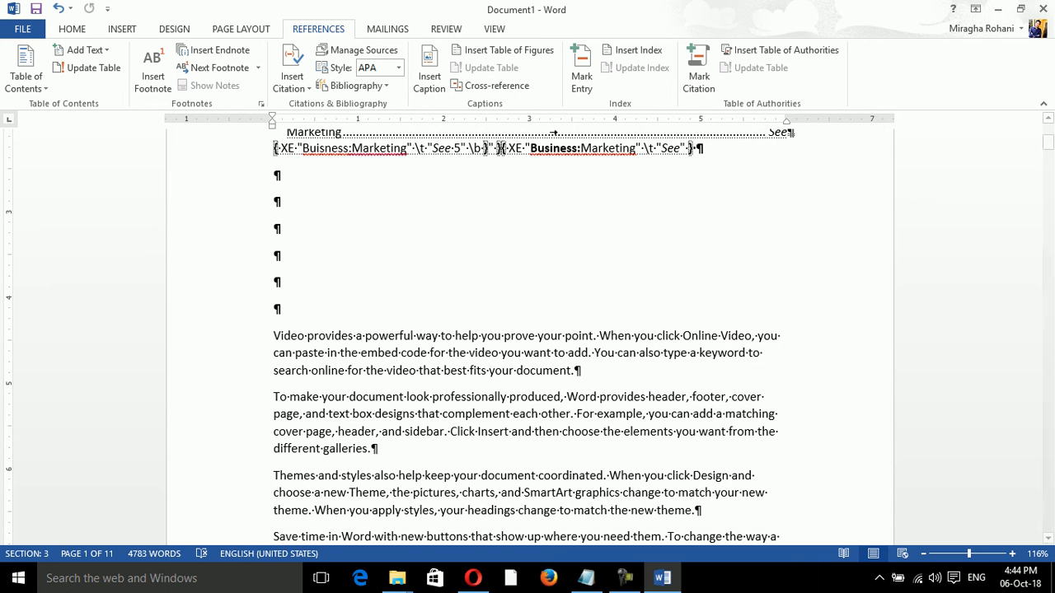
# - Replace the existing index on page 1 with an indented two-column index in the Classic format
pyautogui.click(632, 50)
pyautogui.moveTo(602, 116); pyautogui.dragTo(787, 45)
pyautogui.click(868, 122)
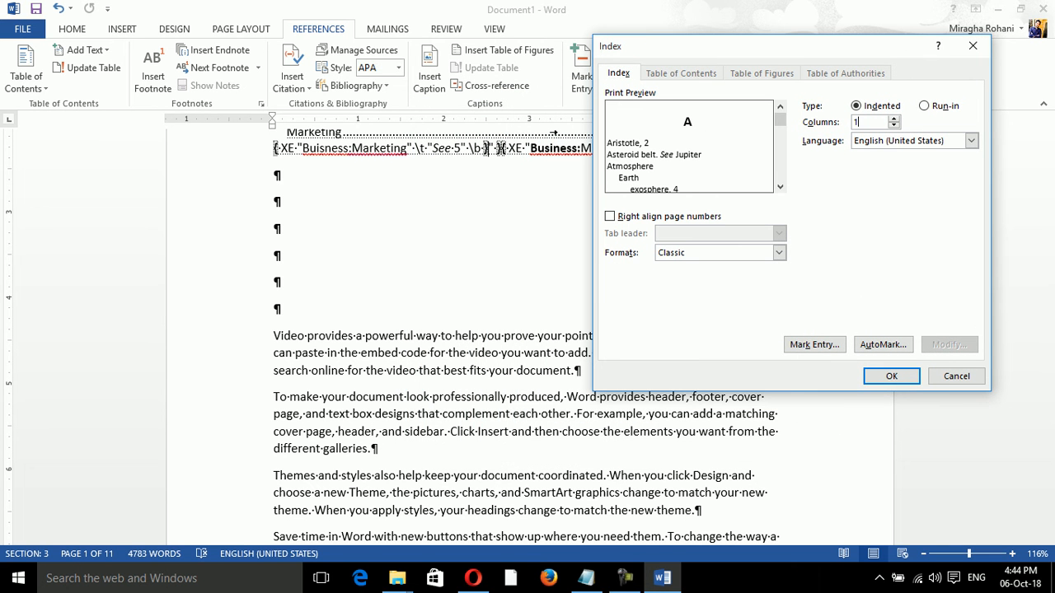
pyautogui.write('2')
pyautogui.press('BackSpace')
pyautogui.press('BackSpace')
pyautogui.write('2')
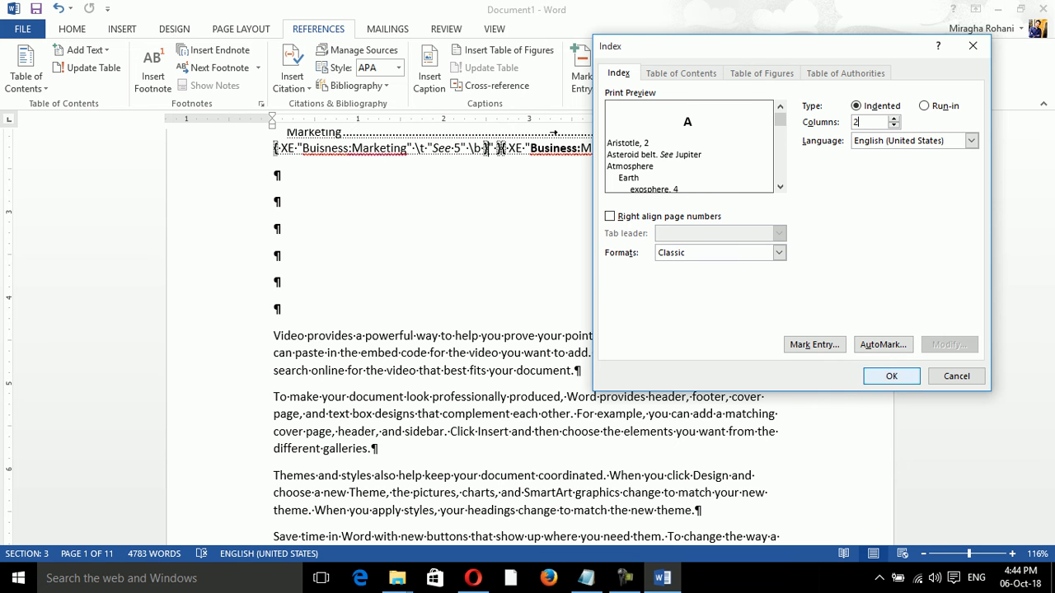
pyautogui.click(891, 376)
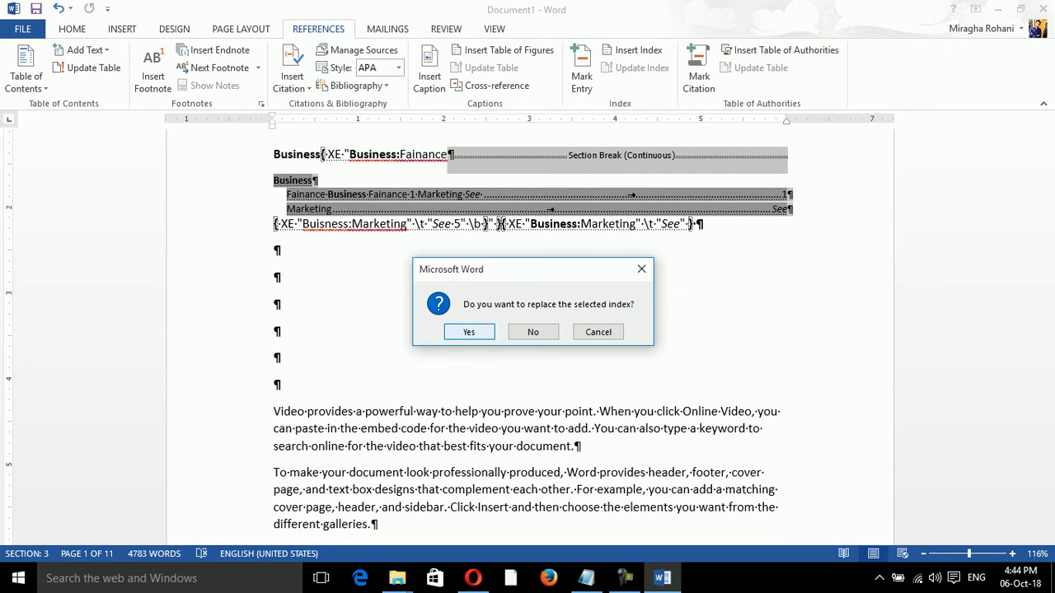
pyautogui.press('Return')
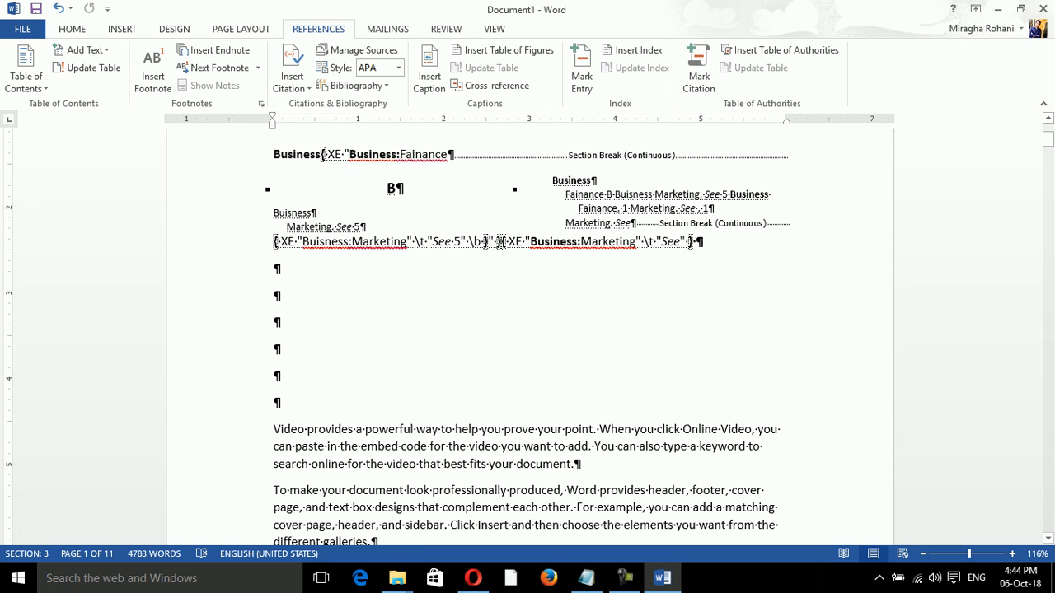
# - Delete the word Marketing from the "Fainance, 1" line under Business in the two-column index
pyautogui.click(723, 194)
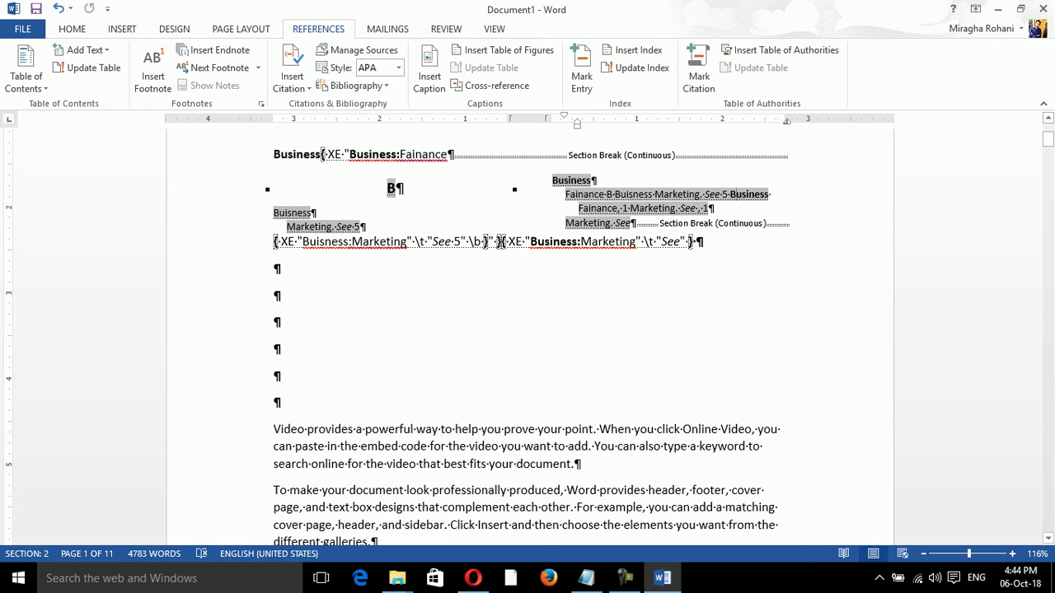
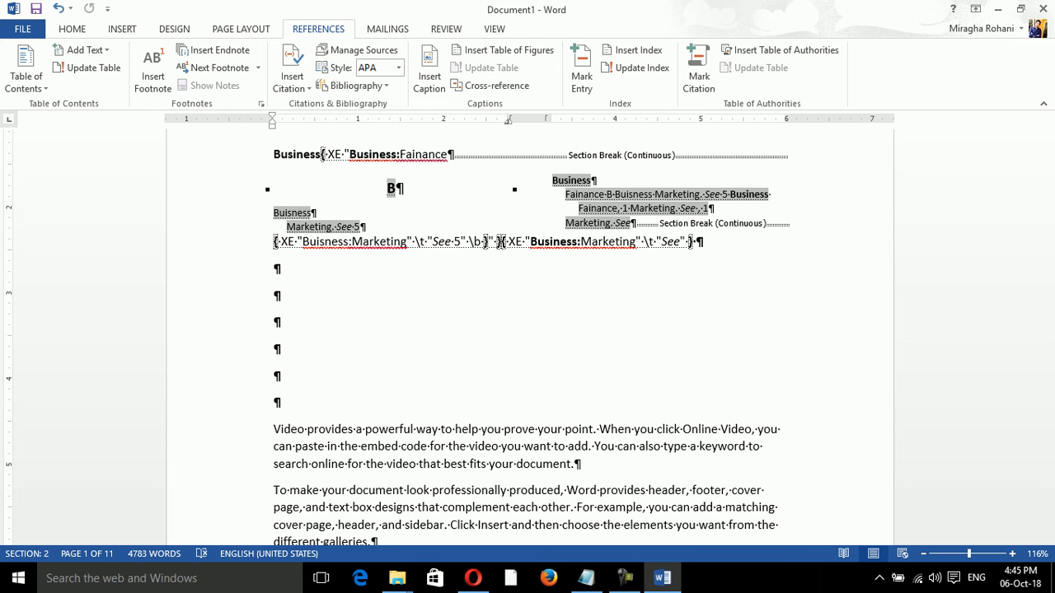
pyautogui.click(659, 208)
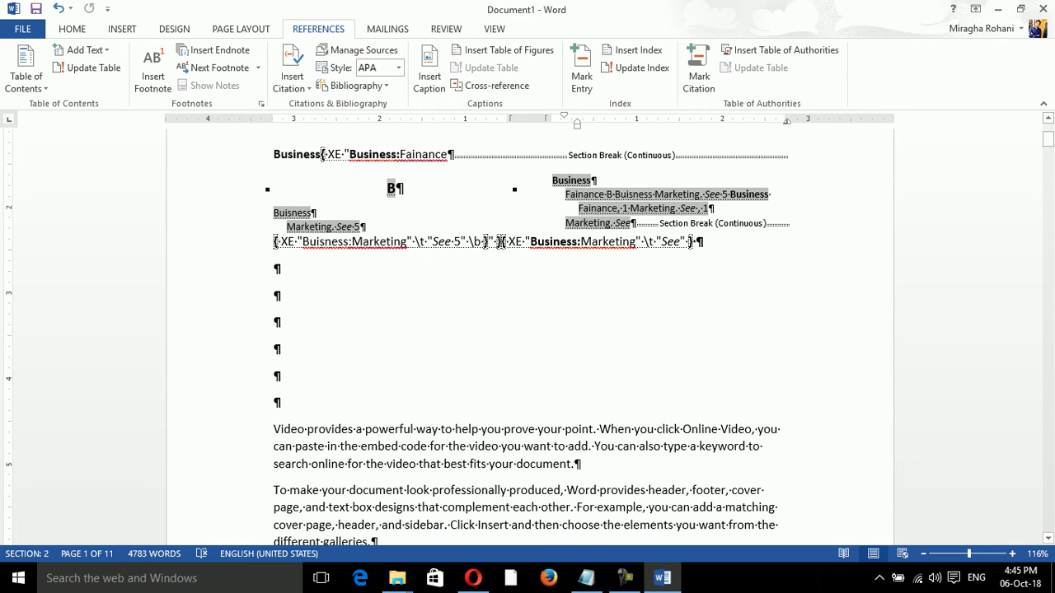
pyautogui.click(633, 195)
pyautogui.click(637, 241)
pyautogui.moveTo(678, 209); pyautogui.dragTo(630, 209)
pyautogui.press('Delete')
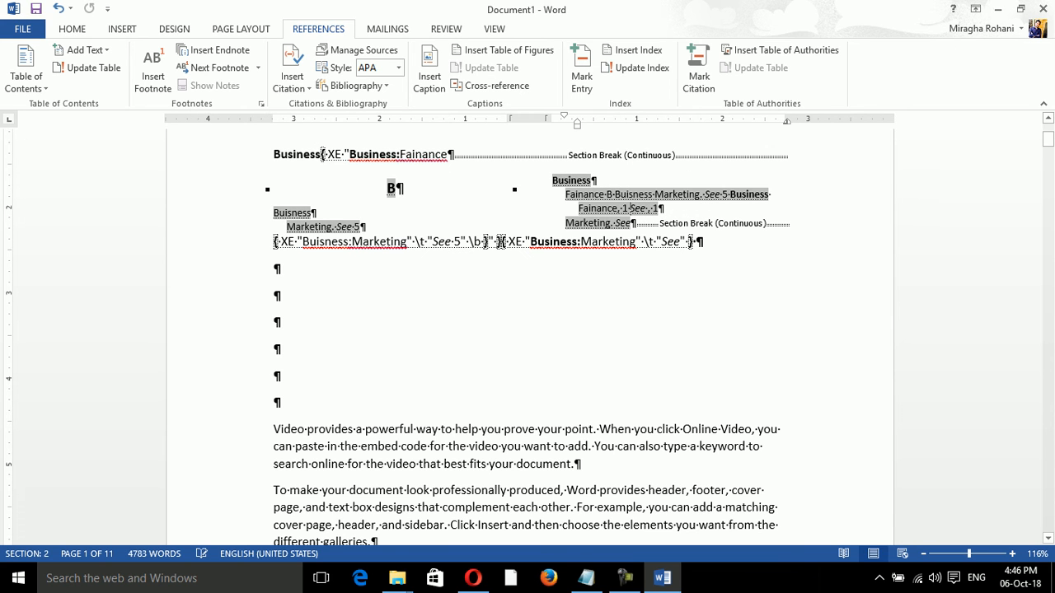
pyautogui.hotkey('ctrl', 'z')
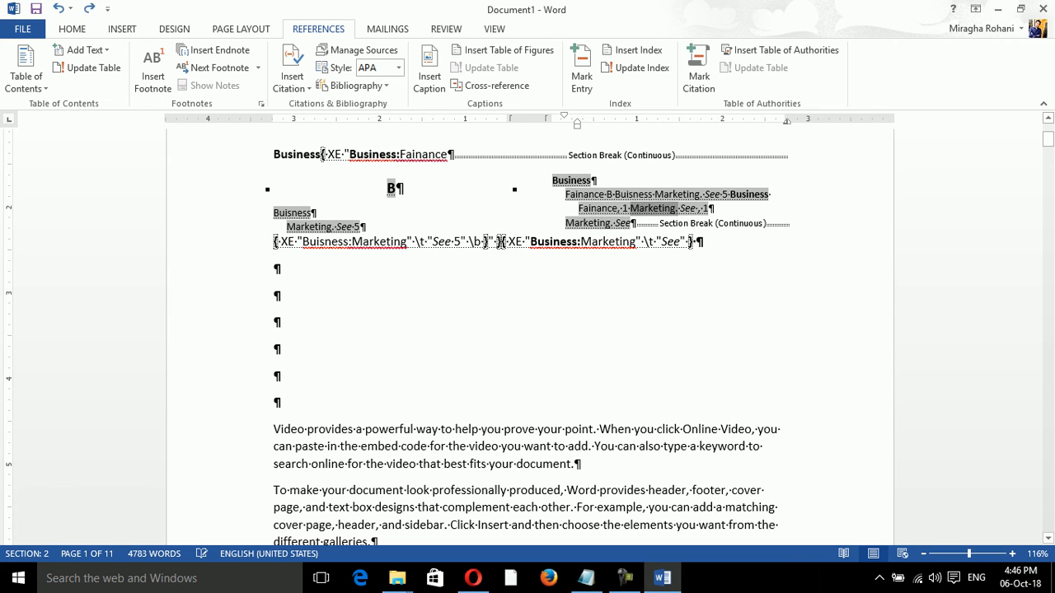
pyautogui.press('Delete')
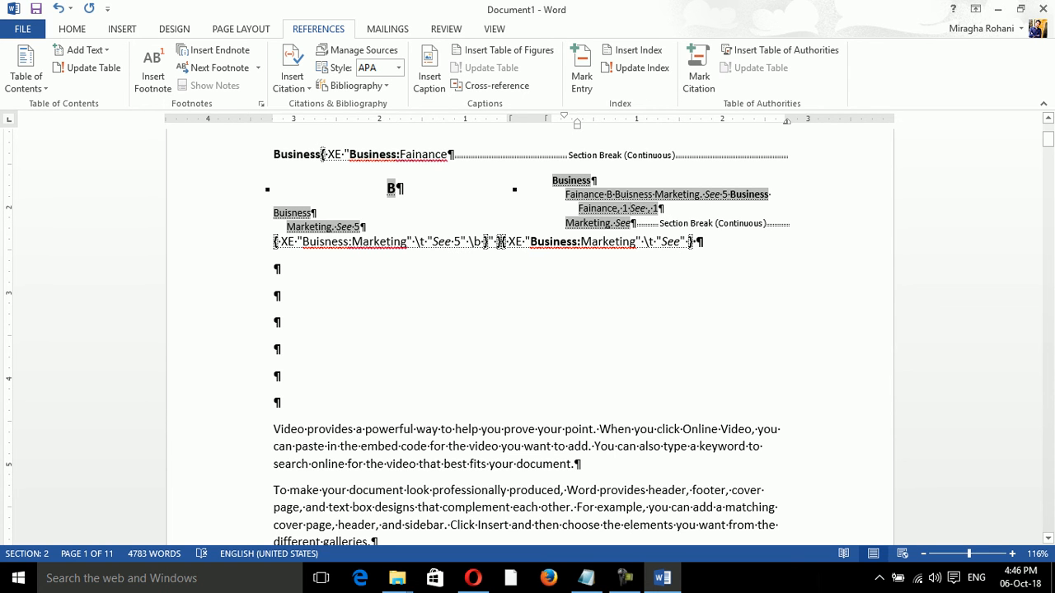
# - Update the two-column index on page 1 and select its Fainance and Marketing lines
pyautogui.click(635, 67)
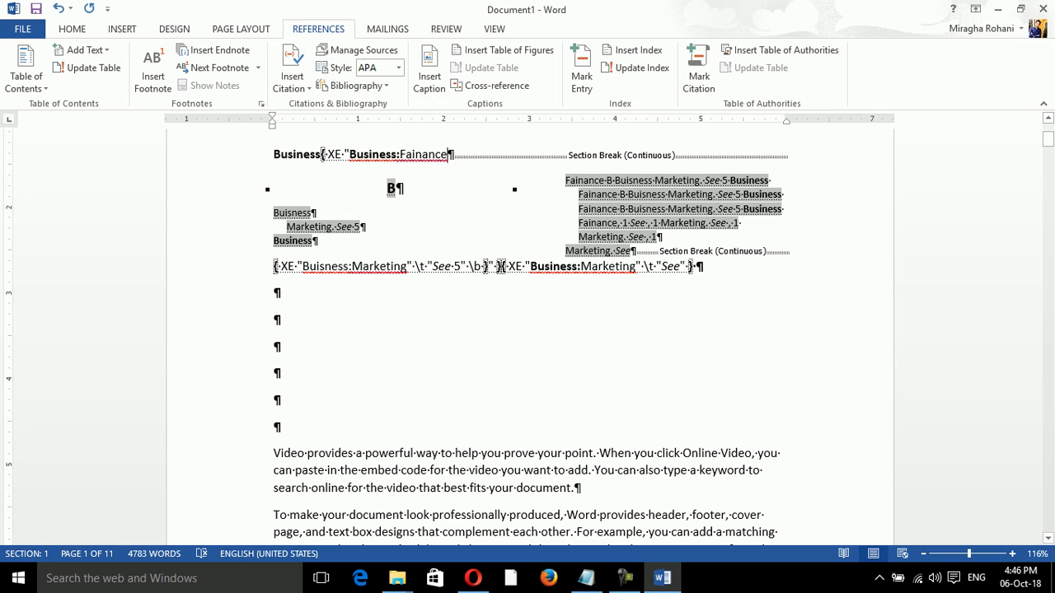
pyautogui.click(657, 236)
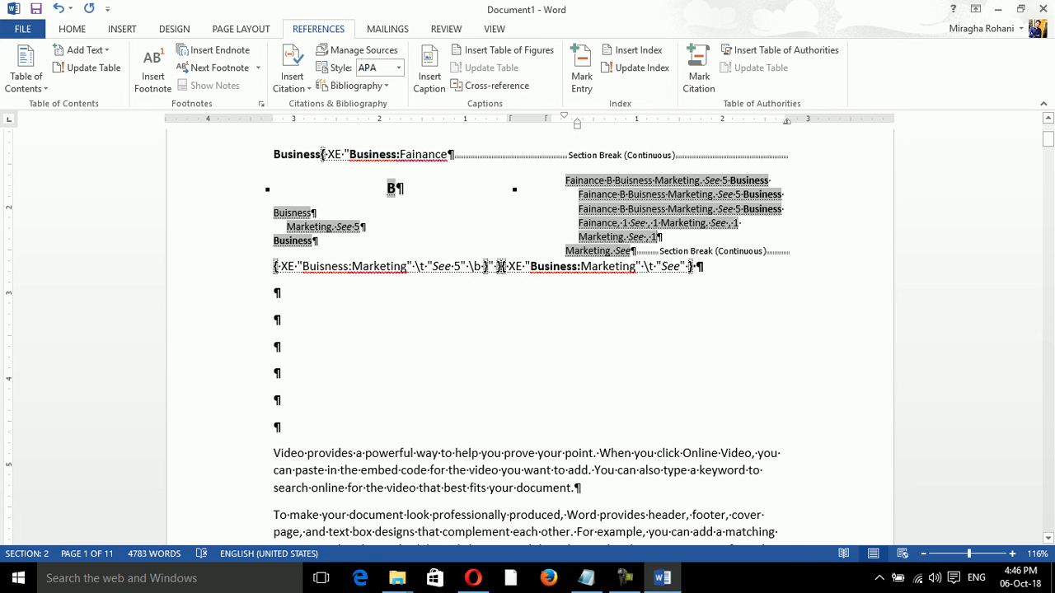
pyautogui.moveTo(657, 237); pyautogui.dragTo(567, 181)
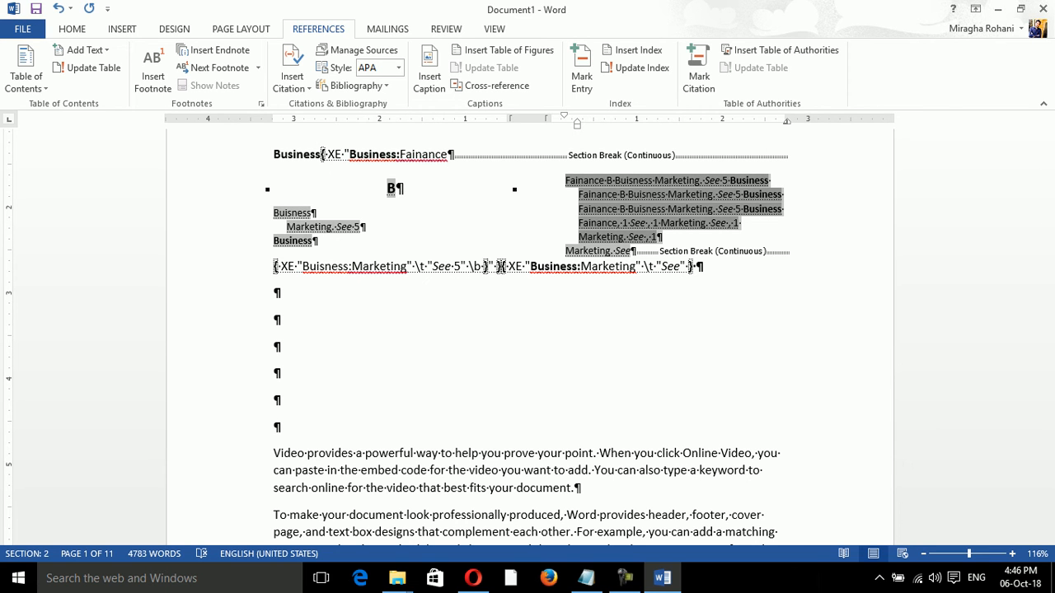
pyautogui.click(71, 29)
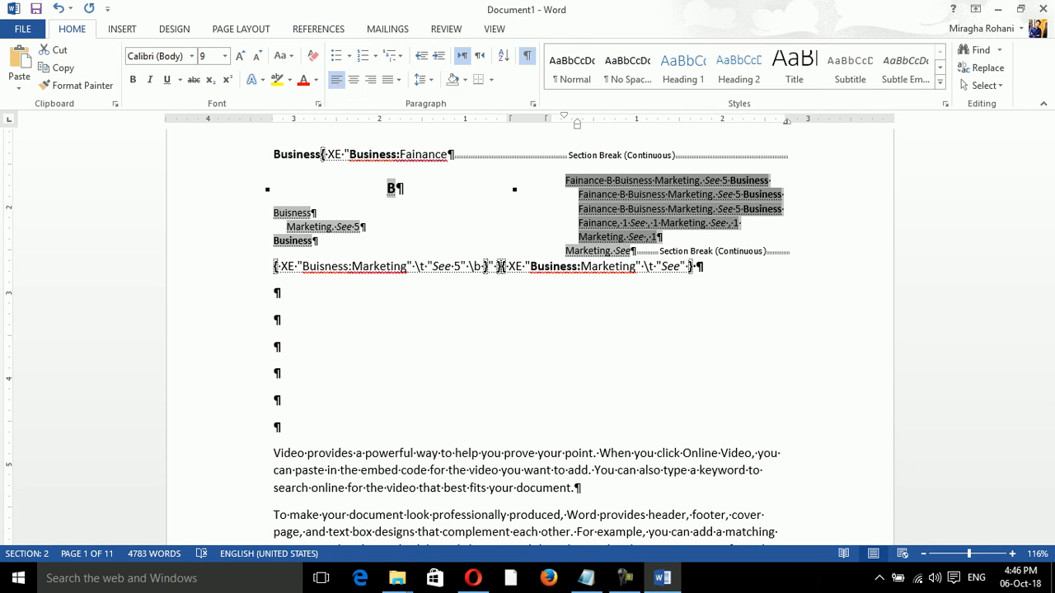
pyautogui.click(387, 29)
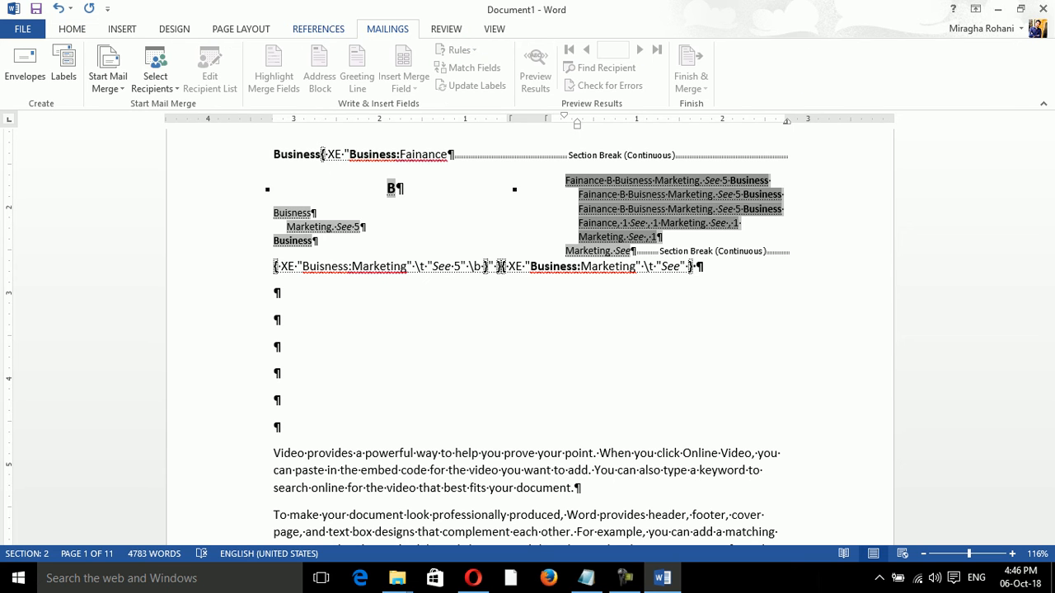
pyautogui.click(318, 29)
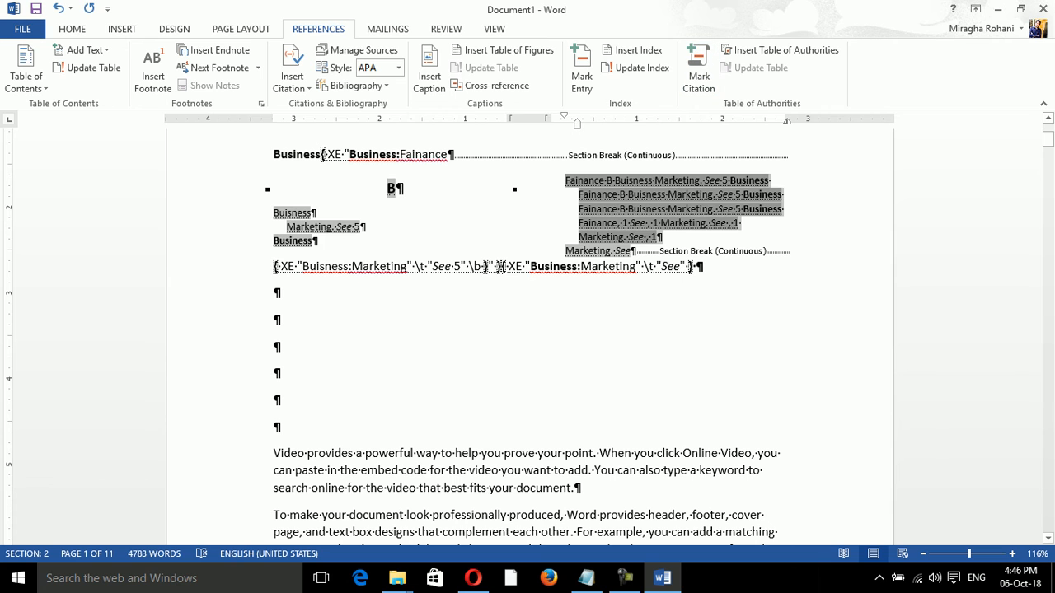
# - Delete the entire content of the document, including the index, its marked entries and all body text
pyautogui.click(274, 320)
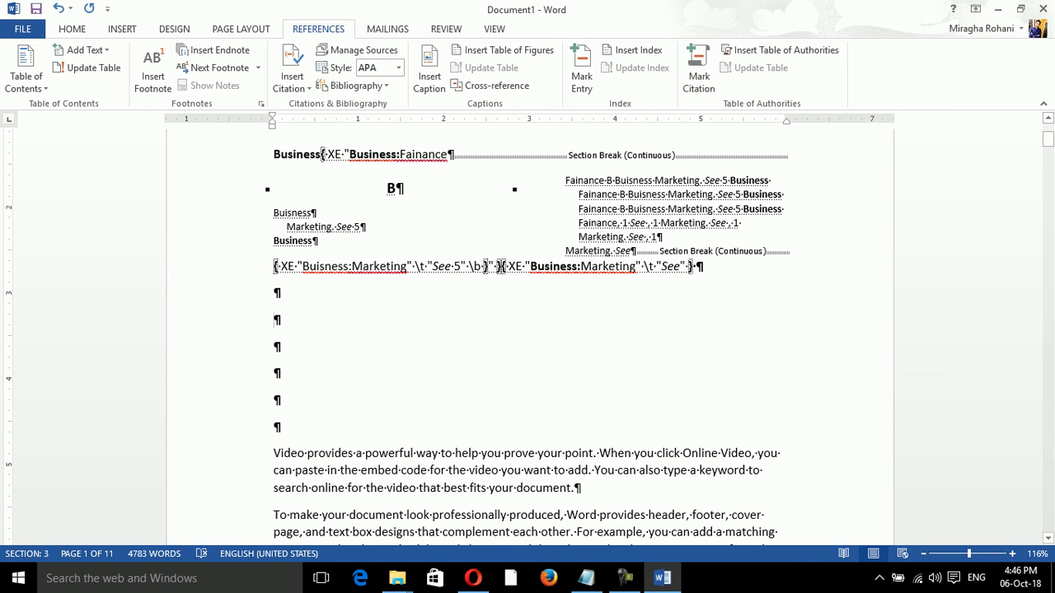
pyautogui.press('Down')
pyautogui.press('Down')
pyautogui.press('Down')
pyautogui.scroll(-10, 501, 267)
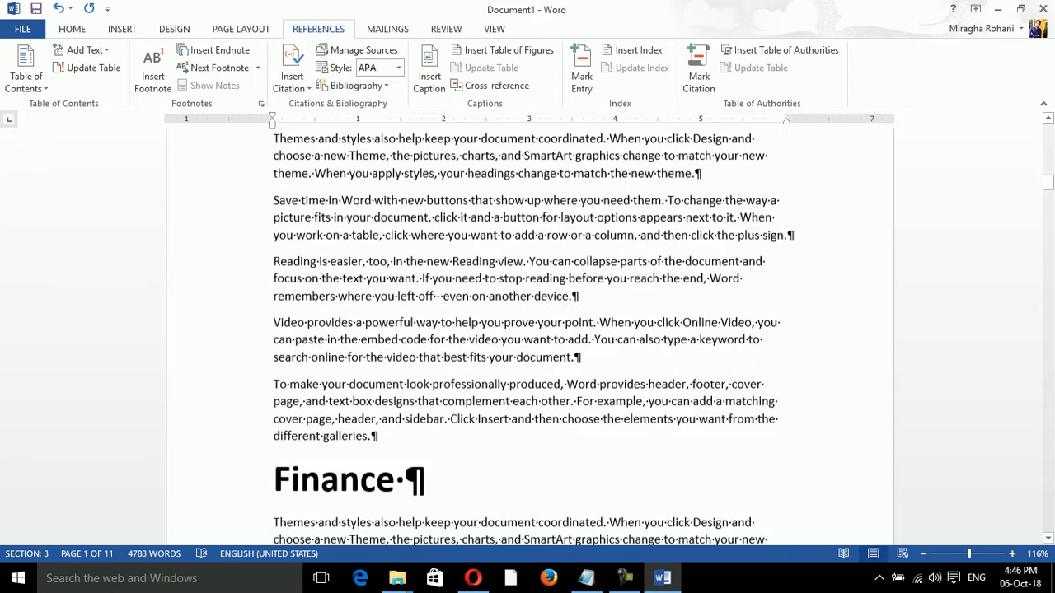
pyautogui.click(713, 450)
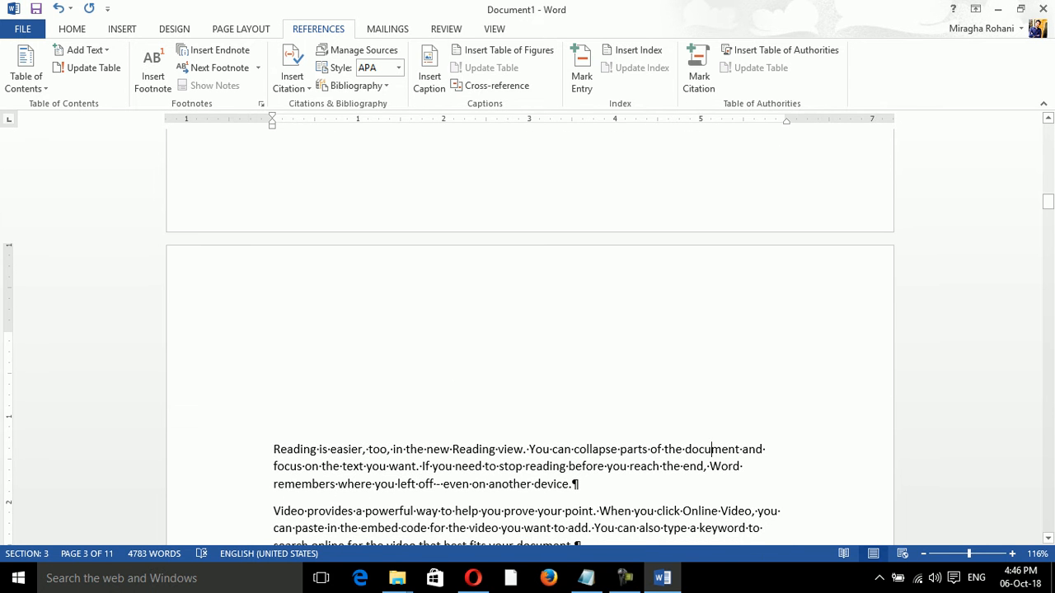
pyautogui.hotkey('ctrl', 'a')
pyautogui.press('Delete')
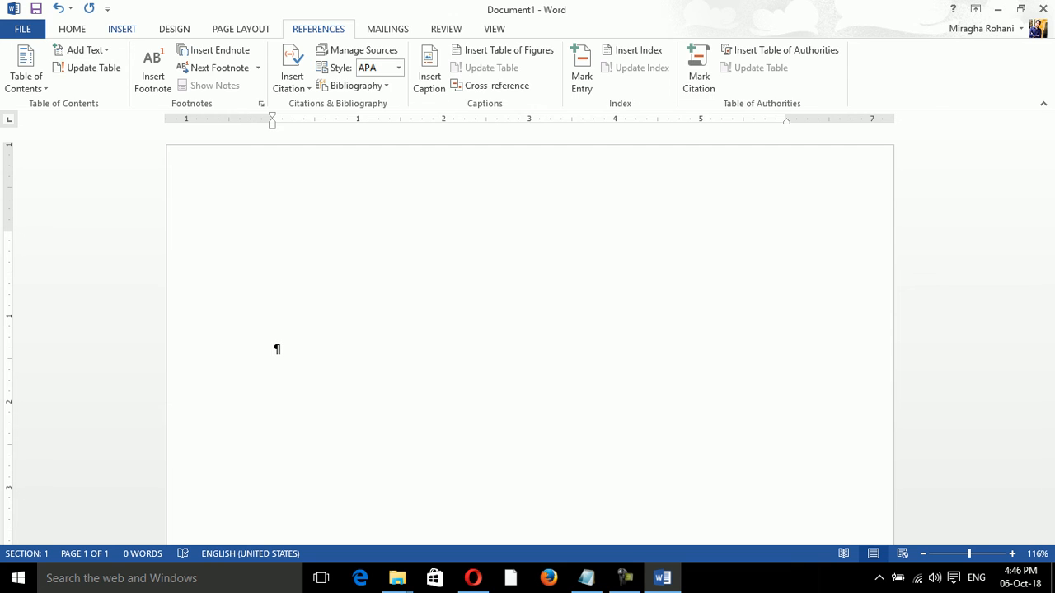
# - Hide the paragraph marks and other formatting symbols in the empty document, and return to the reference tools
pyautogui.click(122, 29)
pyautogui.click(72, 29)
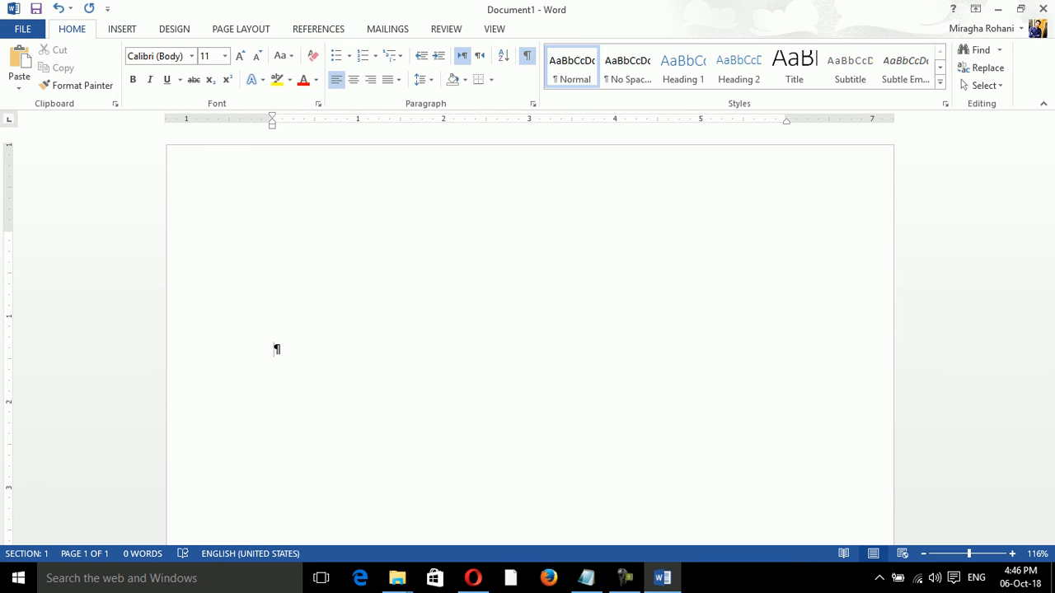
pyautogui.click(528, 56)
pyautogui.click(318, 29)
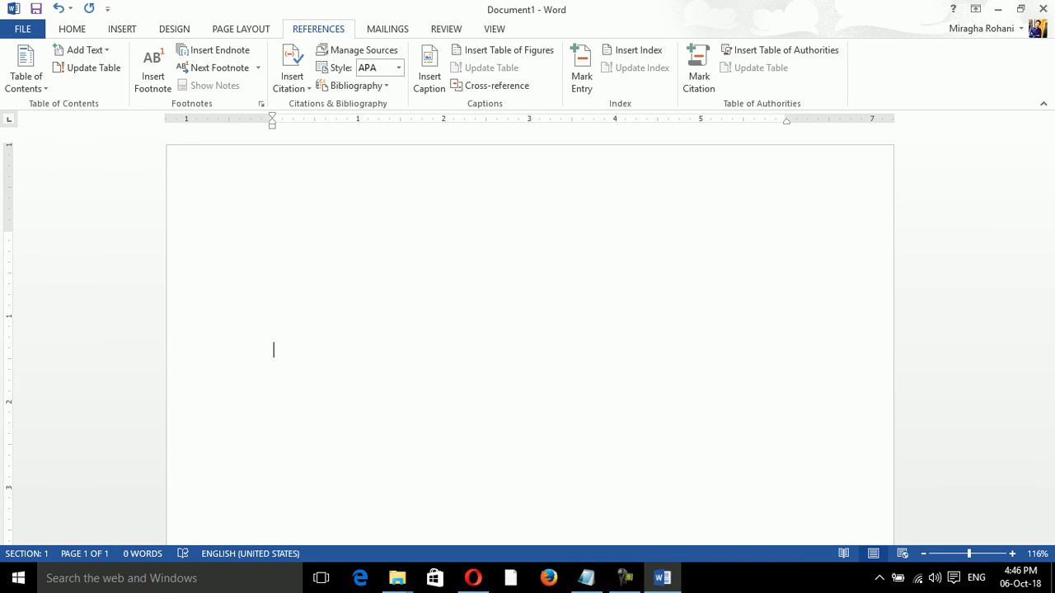
# - Examine the category choices available for marking a citation, from Cases to the numbered ones, and leave without marking anything
pyautogui.click(699, 70)
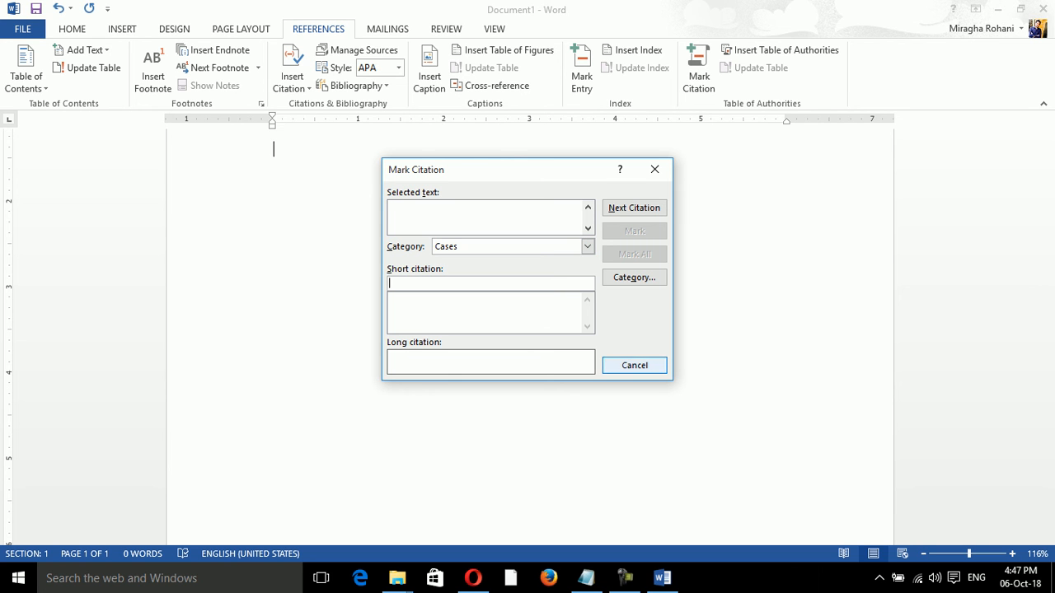
pyautogui.click(635, 365)
pyautogui.click(699, 70)
pyautogui.click(587, 246)
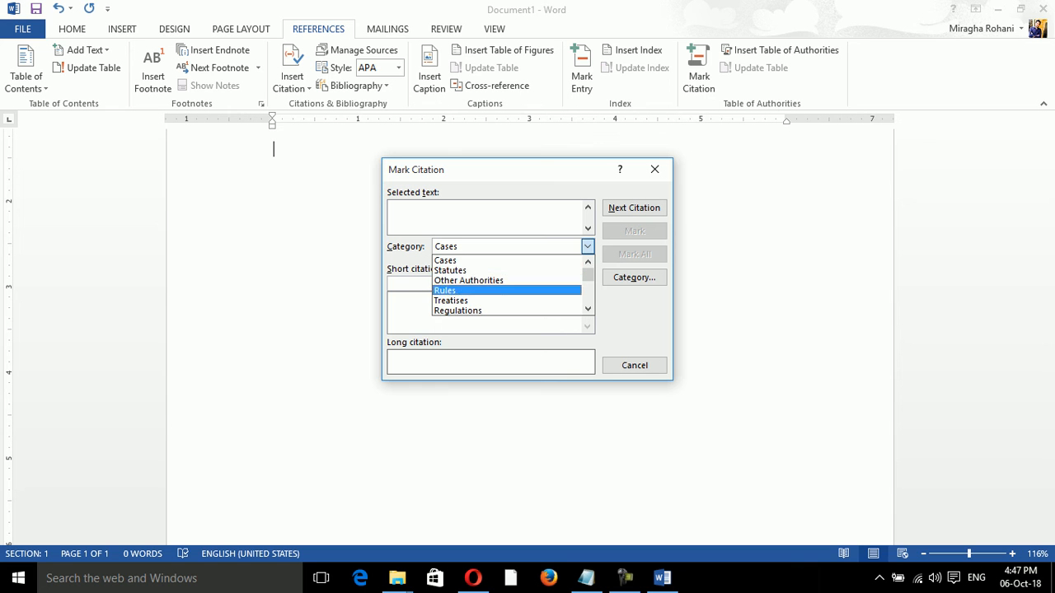
pyautogui.click(588, 309)
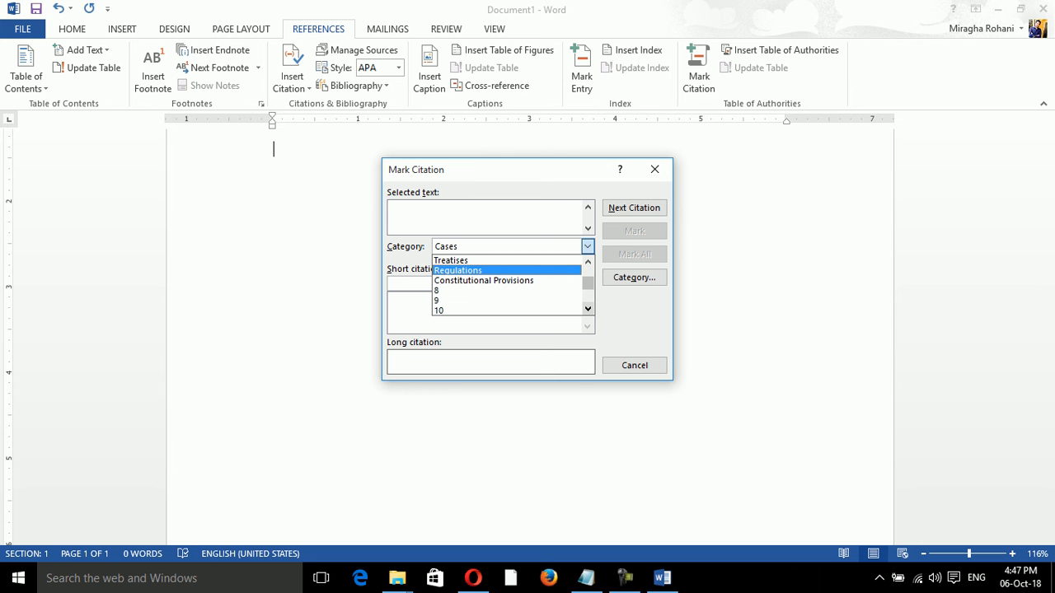
pyautogui.moveTo(587, 283)
pyautogui.mouseDown()
pyautogui.moveTo(588, 298)
pyautogui.moveTo(588, 273)
pyautogui.mouseUp()
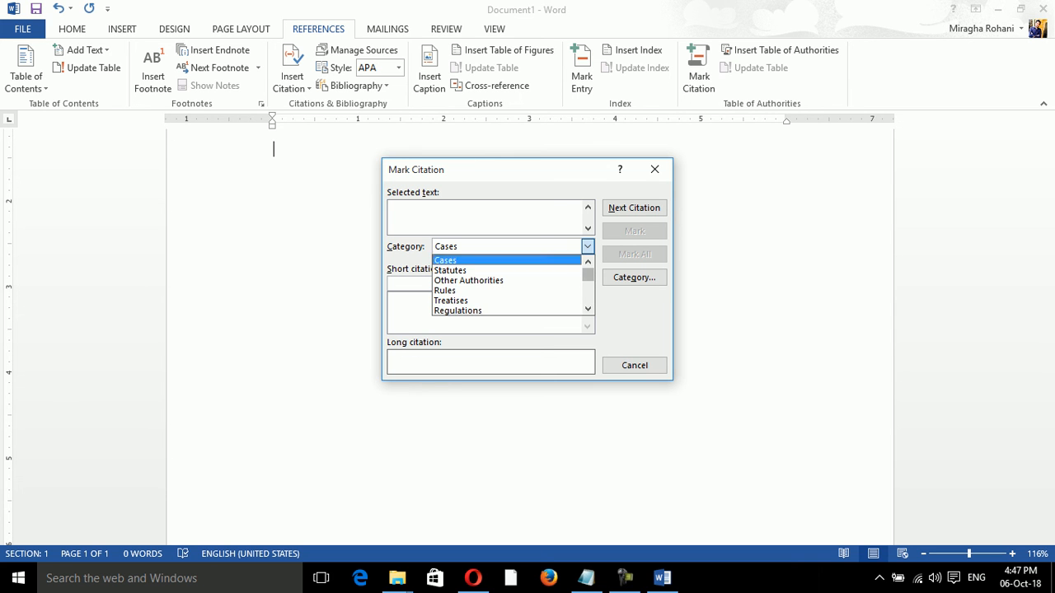
pyautogui.click(462, 291)
pyautogui.click(635, 365)
# - Fill the empty document with sample text using =rand(100)
pyautogui.write('=rand')
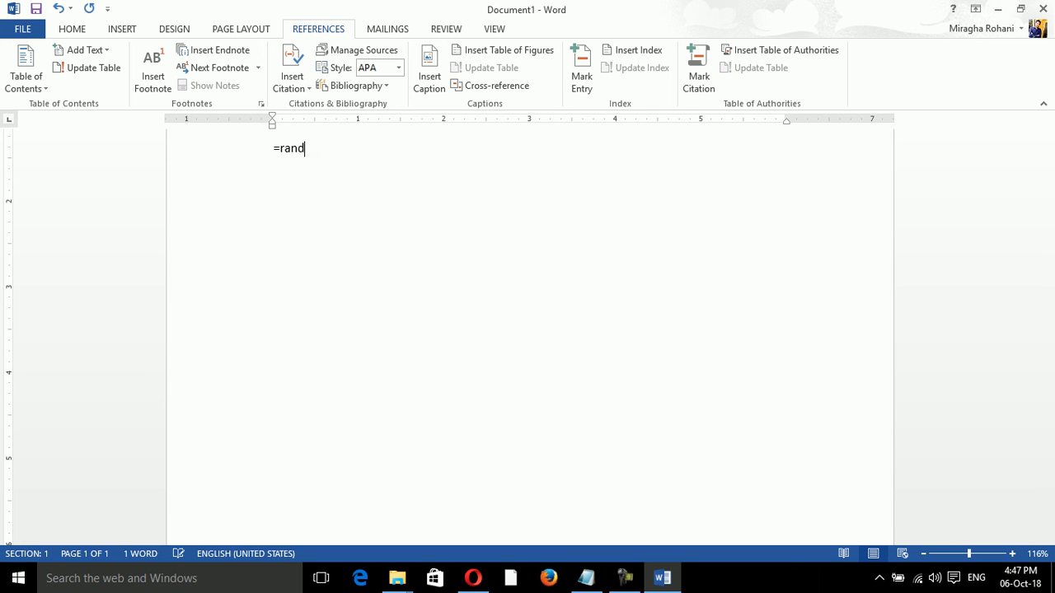
pyautogui.write('()')
pyautogui.press('Left')
pyautogui.write('100')
pyautogui.press('Return')
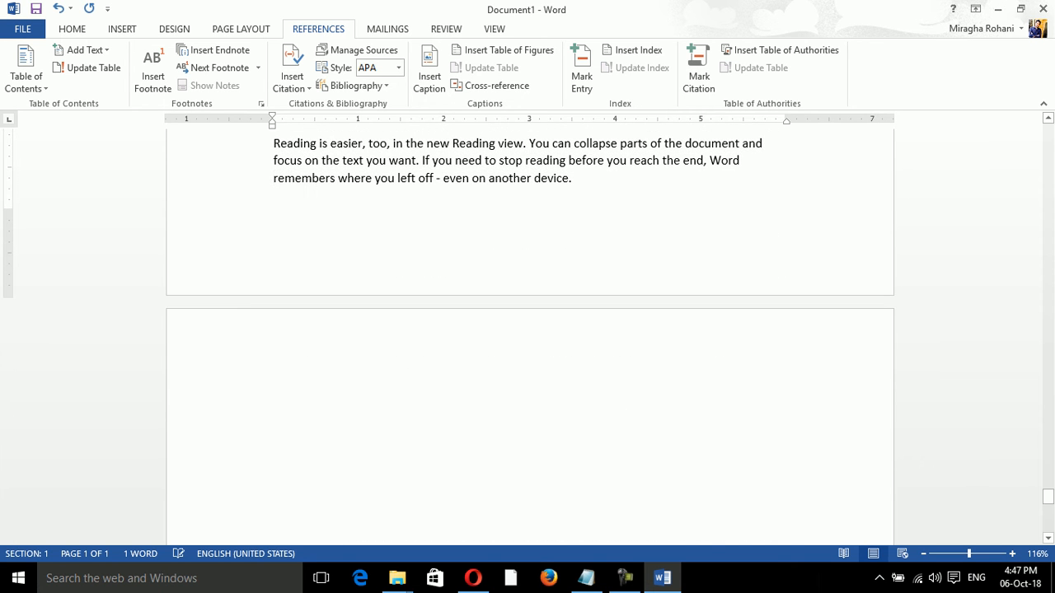
# - Add the line Computer1 above the first paragraph on page 1
pyautogui.moveTo(1049, 498); pyautogui.dragTo(1048, 132)
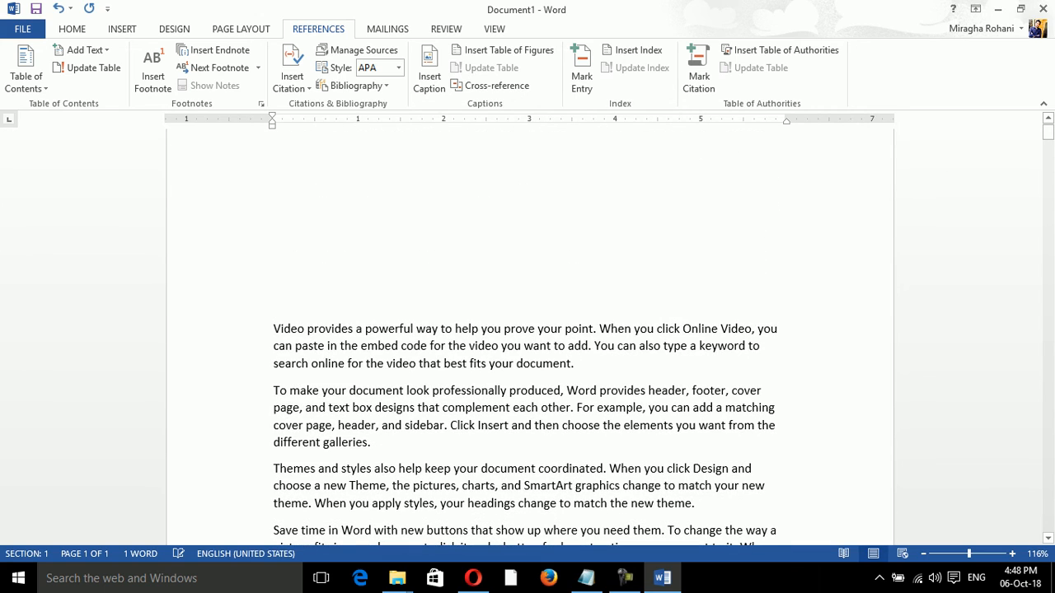
pyautogui.click(254, 329)
pyautogui.click(305, 329)
pyautogui.click(273, 329)
pyautogui.press('Return')
pyautogui.write('Computer')
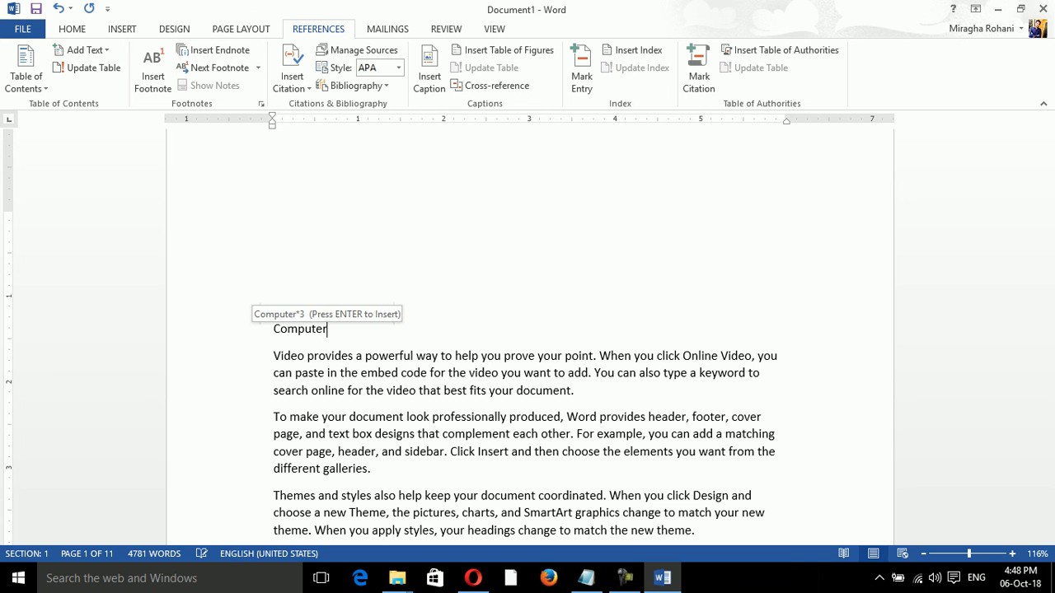
pyautogui.write('1')
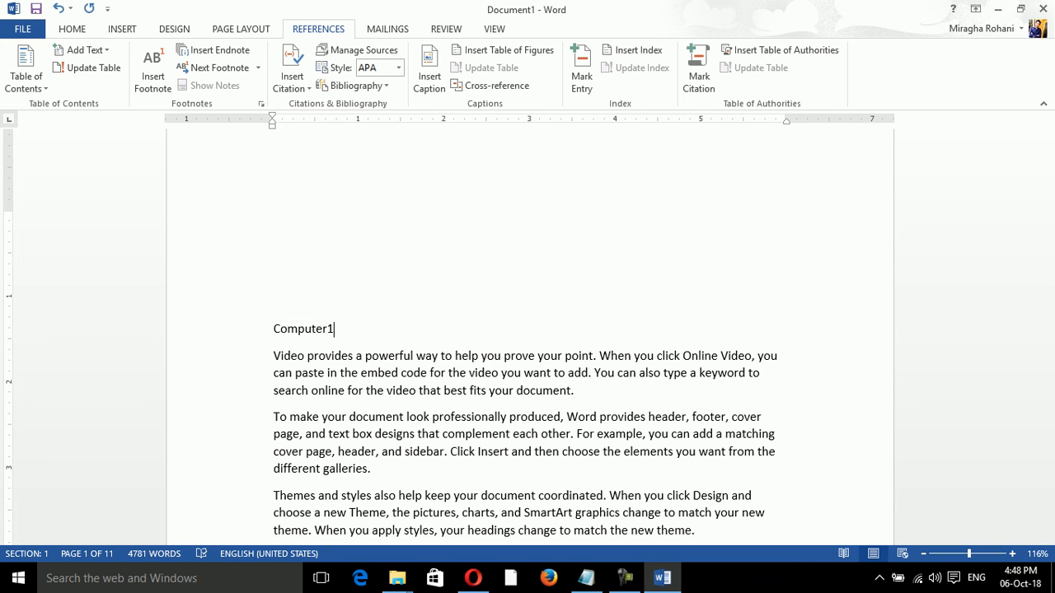
# - Format the Computer1 line as a heading by enlarging its font several sizes and making it bold
pyautogui.hotkey('shift', 'Left')
pyautogui.hotkey('shift', 'Left')
pyautogui.hotkey('shift', 'Left')
pyautogui.hotkey('shift', 'Left')
pyautogui.hotkey('shift', 'Left')
pyautogui.hotkey('shift', 'Left')
pyautogui.hotkey('shift', 'Left')
pyautogui.hotkey('shift', 'Left')
pyautogui.hotkey('shift', 'Left')
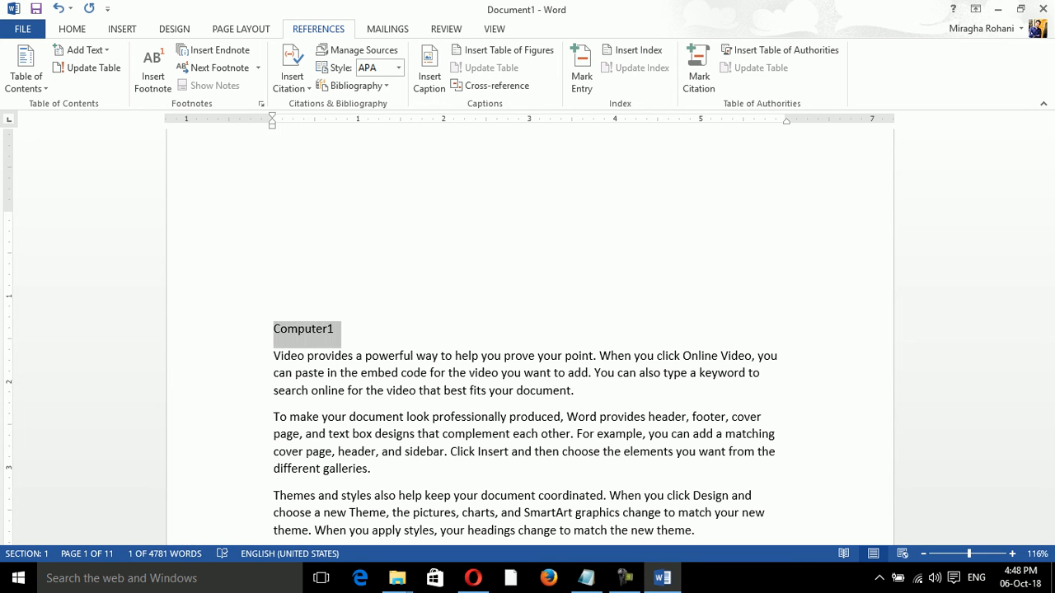
pyautogui.hotkey('ctrl', 'shift', '.')
pyautogui.hotkey('ctrl', 'shift', '.')
pyautogui.hotkey('ctrl', 'shift', '.')
pyautogui.hotkey('ctrl', 'shift', '.')
pyautogui.hotkey('ctrl', 'shift', '.')
pyautogui.hotkey('ctrl', 'shift', '.')
pyautogui.hotkey('ctrl', 'shift', '.')
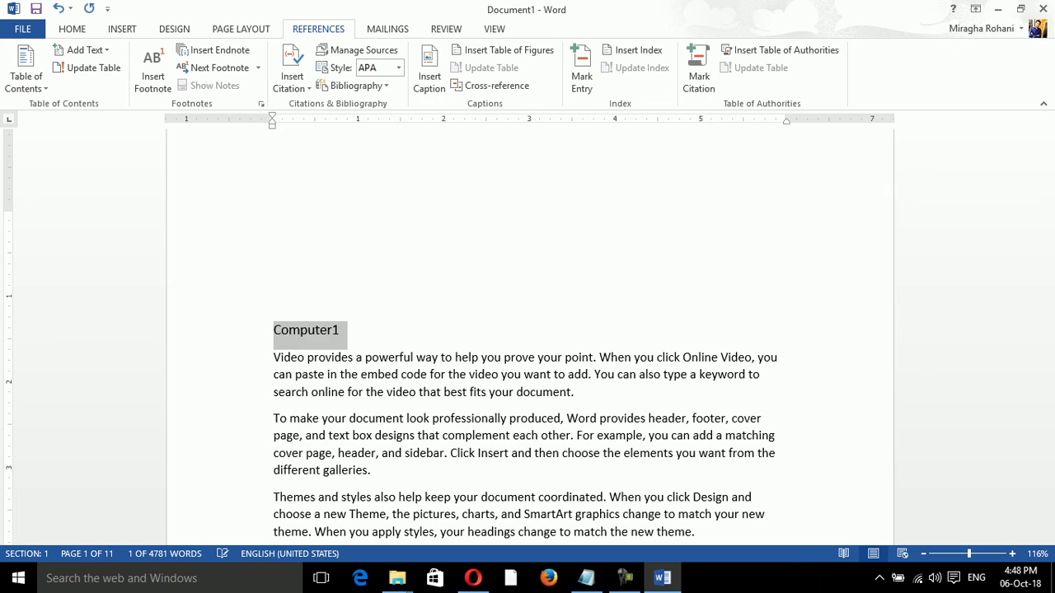
pyautogui.hotkey('ctrl', 'b')
# - Add the line Hardware below the first paragraph on page 2
pyautogui.moveTo(1048, 132); pyautogui.dragTo(1047, 173)
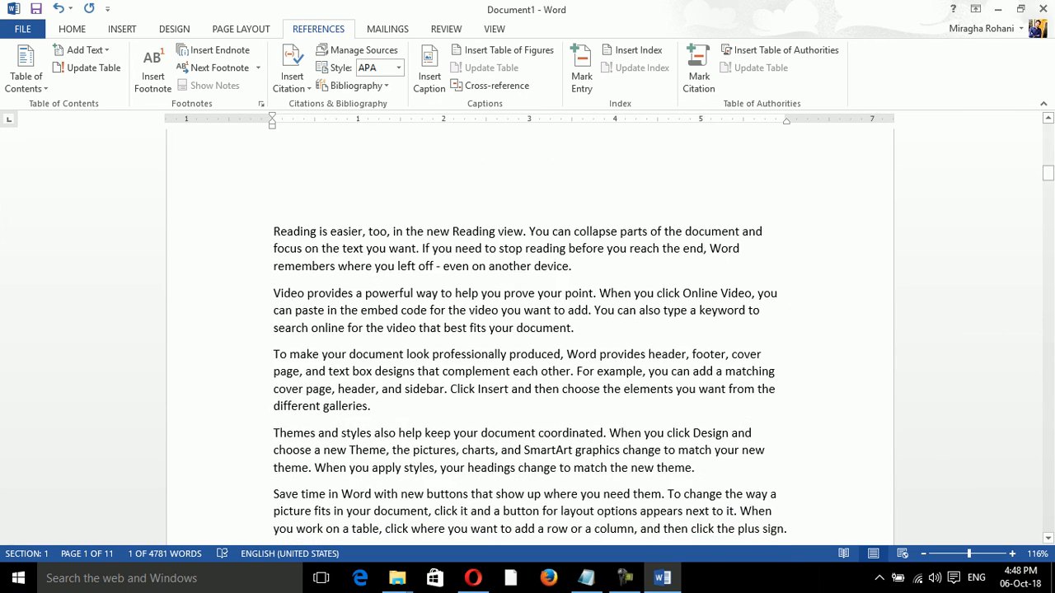
pyautogui.click(572, 266)
pyautogui.press('Return')
pyautogui.write('Hardware')
# - Make the Hardware line bold and enlarge its font to heading size
pyautogui.hotkey('shift', 'Left')
pyautogui.hotkey('shift', 'Left')
pyautogui.hotkey('shift', 'Left')
pyautogui.hotkey('shift', 'Left')
pyautogui.hotkey('shift', 'Left')
pyautogui.hotkey('shift', 'Left')
pyautogui.hotkey('shift', 'Left')
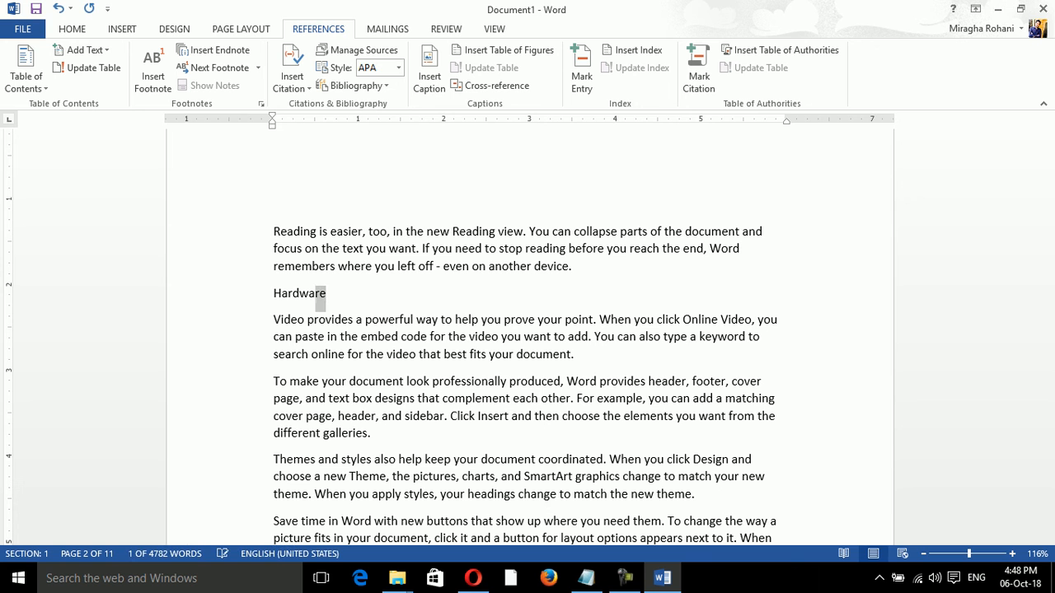
pyautogui.hotkey('shift', 'Left')
pyautogui.hotkey('ctrl', 'b')
pyautogui.hotkey('ctrl', ']')
pyautogui.hotkey('ctrl', ']')
pyautogui.hotkey('ctrl', ']')
pyautogui.hotkey('ctrl', ']')
pyautogui.hotkey('ctrl', ']')
pyautogui.hotkey('ctrl', ']')
pyautogui.hotkey('ctrl', ']')
pyautogui.hotkey('ctrl', ']')
pyautogui.hotkey('ctrl', ']')
pyautogui.hotkey('ctrl', ']')
pyautogui.hotkey('ctrl', ']')
pyautogui.hotkey('ctrl', ']')
pyautogui.hotkey('ctrl', ']')
pyautogui.hotkey('ctrl', ']')
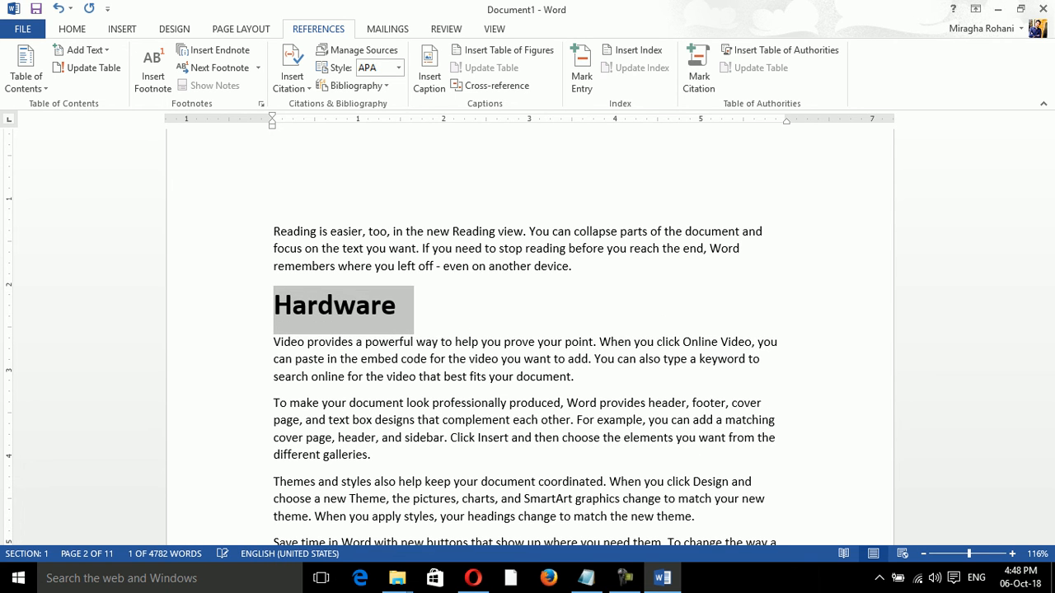
# - Add the line Software on page 3, below a paragraph beginning with "Reading is easier"
pyautogui.moveTo(1049, 174); pyautogui.dragTo(1048, 223)
pyautogui.click(573, 356)
pyautogui.press('Return')
pyautogui.write('Software')
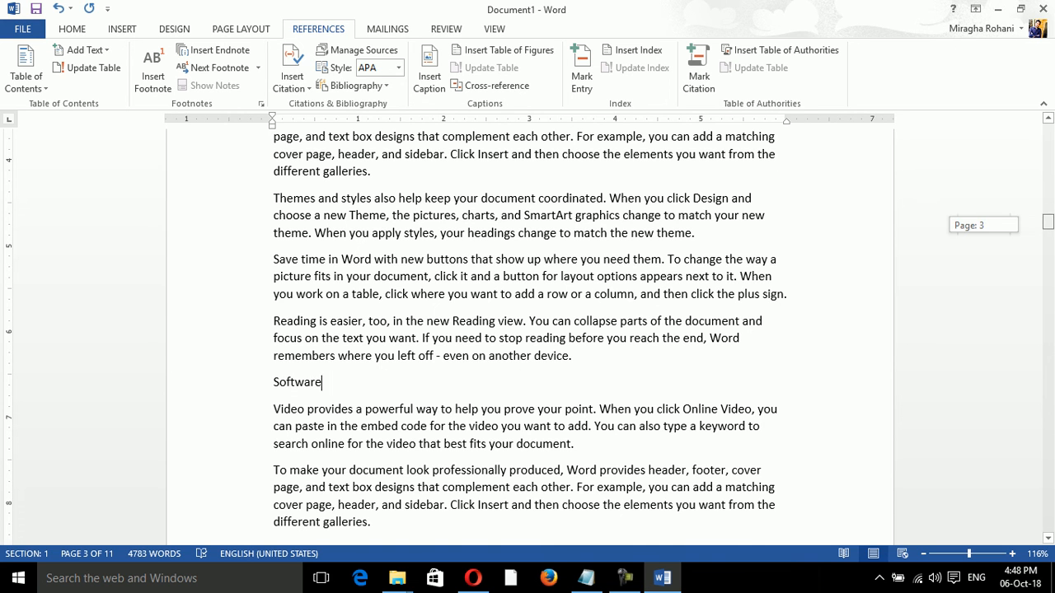
# - Add the line Application on page 5, below the first paragraph beginning with "Themes and styles"
pyautogui.scroll(-10, 530, 329)
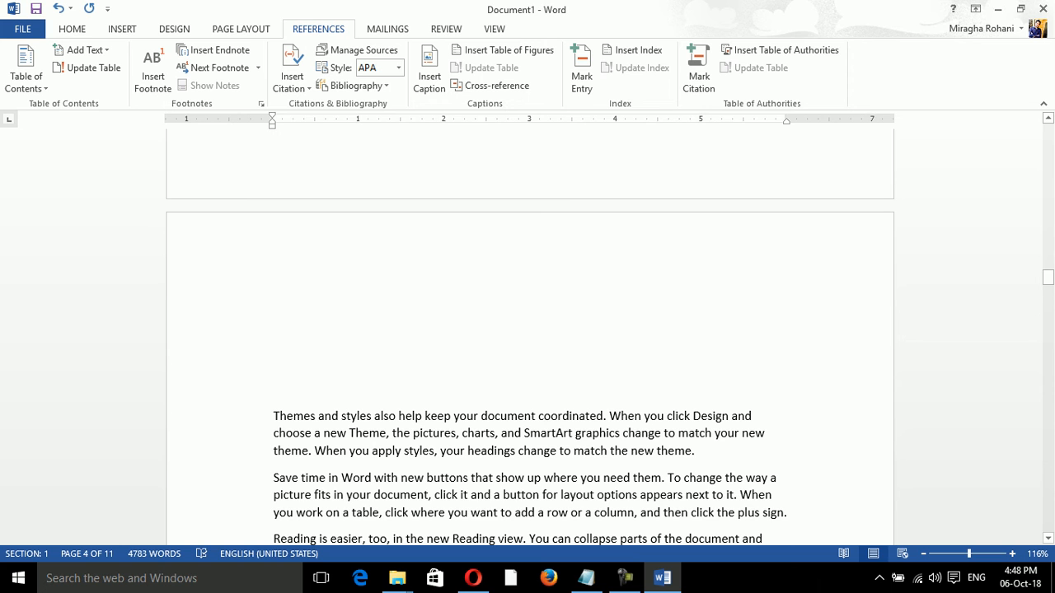
pyautogui.click(697, 451)
pyautogui.press('Return')
pyautogui.write('Application')
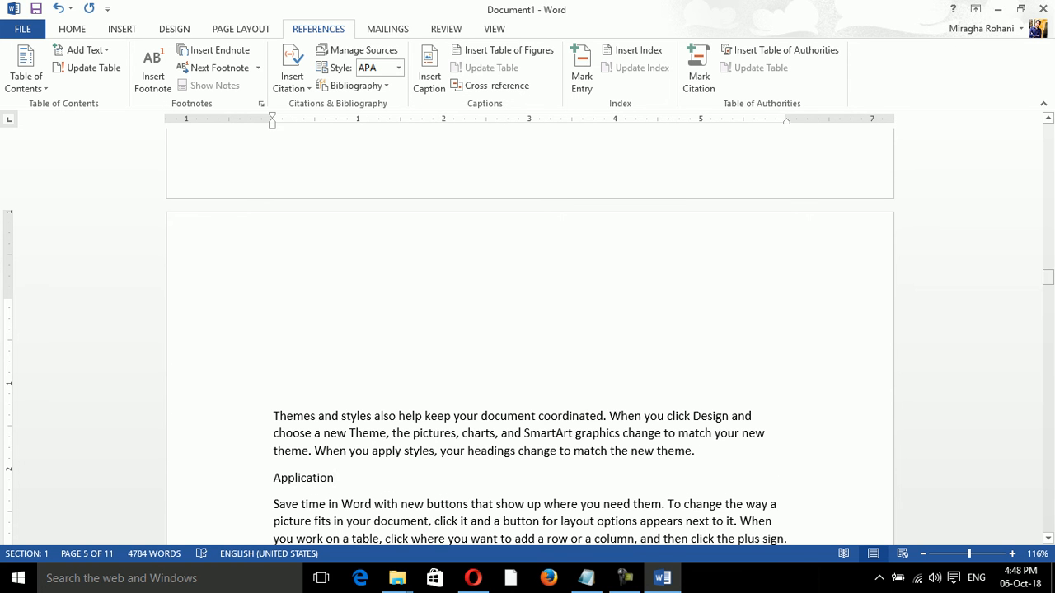
# - Break the paragraph after the last line of page 6 and enter Operitng System at the start of page 7
pyautogui.scroll(-15, 530, 330)
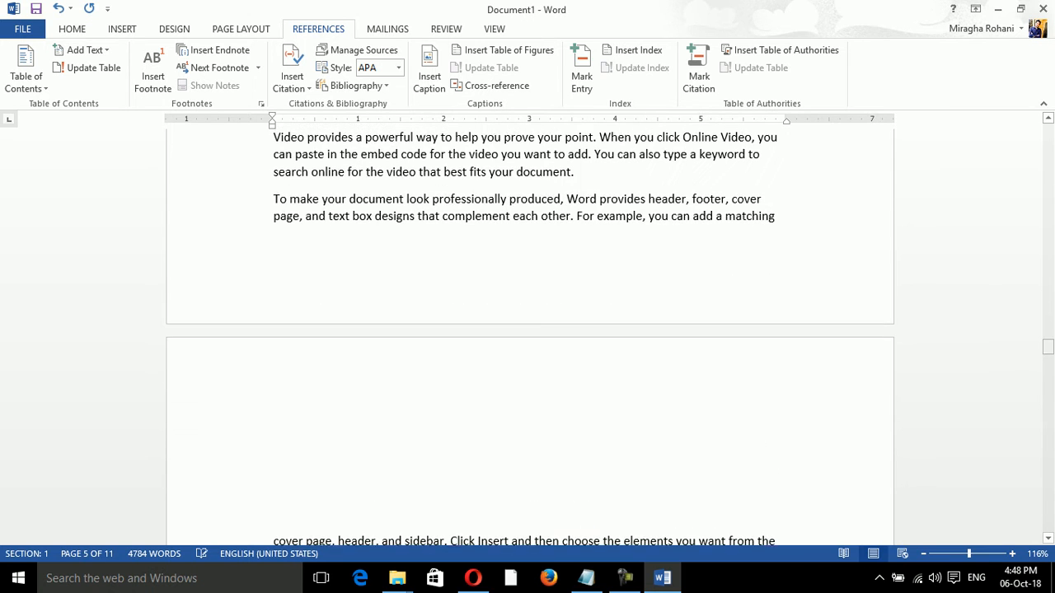
pyautogui.click(779, 539)
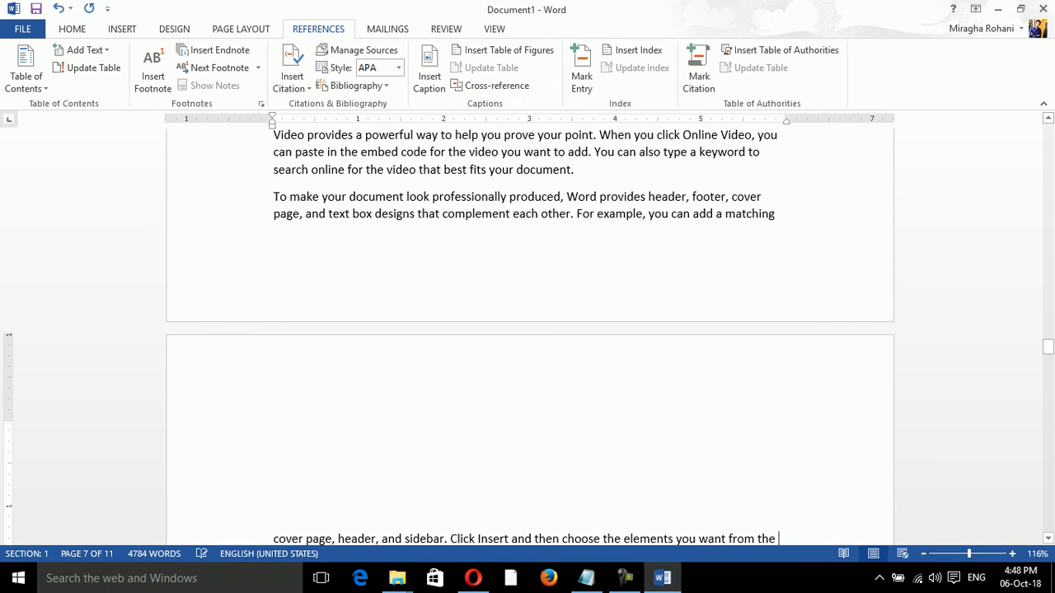
pyautogui.press('Home')
pyautogui.press('Up')
pyautogui.press('Down')
pyautogui.press('Up')
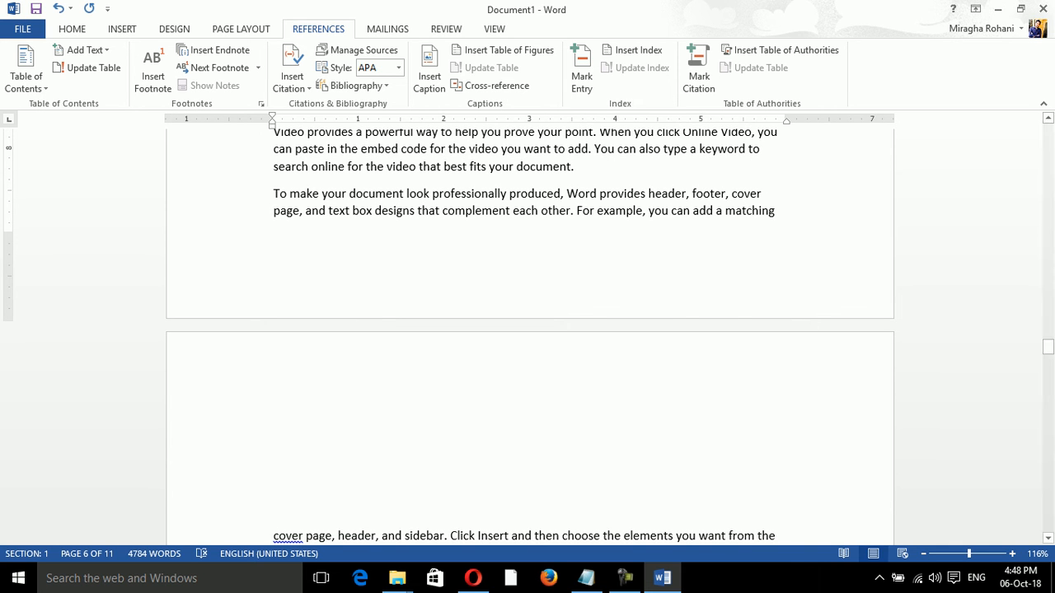
pyautogui.press('End')
pyautogui.press('Return')
pyautogui.write('jO')
pyautogui.press('BackSpace')
pyautogui.press('BackSpace')
pyautogui.write('Opeartin')
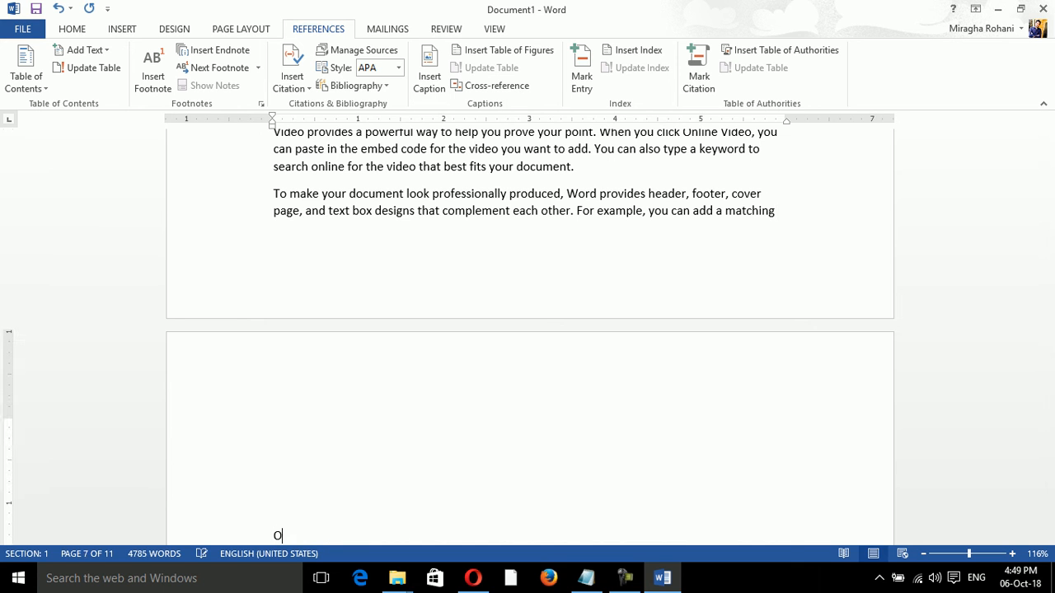
pyautogui.press('BackSpace')
pyautogui.press('BackSpace')
pyautogui.press('BackSpace')
pyautogui.press('BackSpace')
pyautogui.press('BackSpace')
pyautogui.write('ritng System')
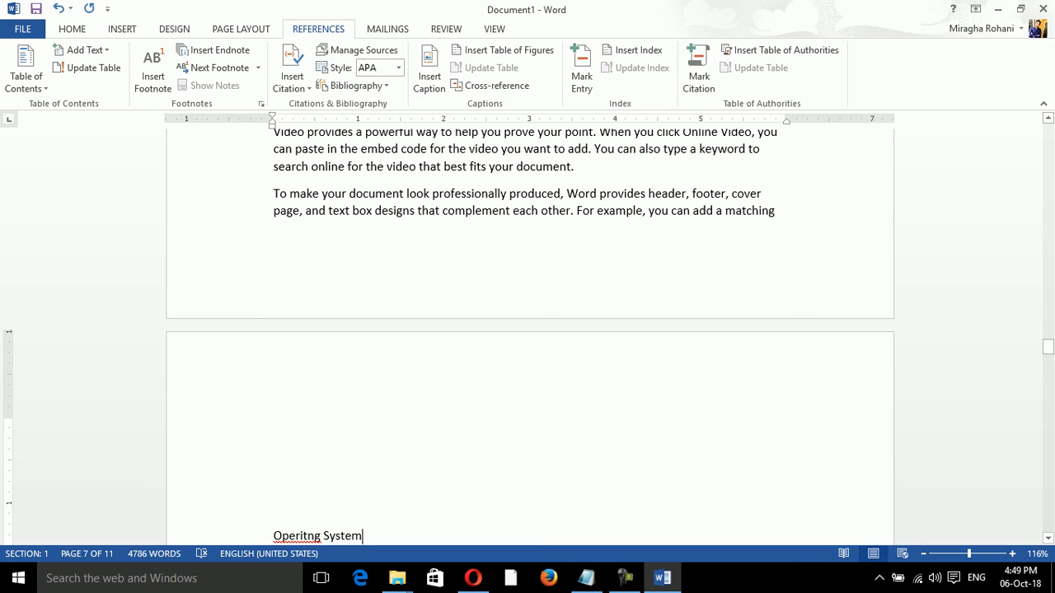
# - Correct the misspelled word in the Operitng System line on page 7 to Operating
pyautogui.click(304, 536)
pyautogui.press('BackSpace')
pyautogui.write('a')
pyautogui.rightClick(323, 537)
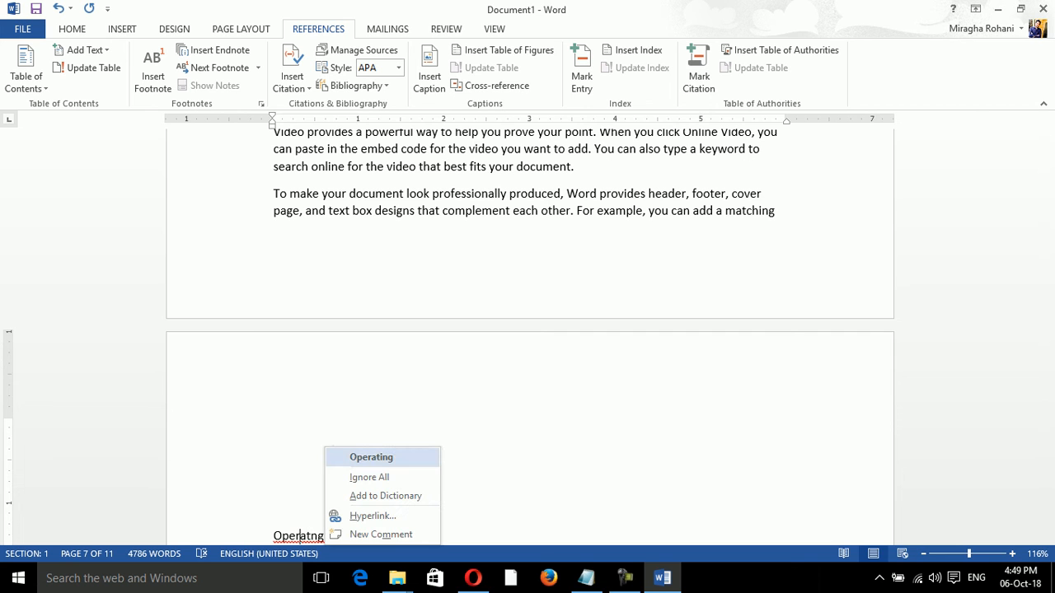
pyautogui.click(371, 458)
# - Mark the Computer1 heading on page 1 as a citation in the Rules category
pyautogui.moveTo(1047, 346); pyautogui.dragTo(1047, 129)
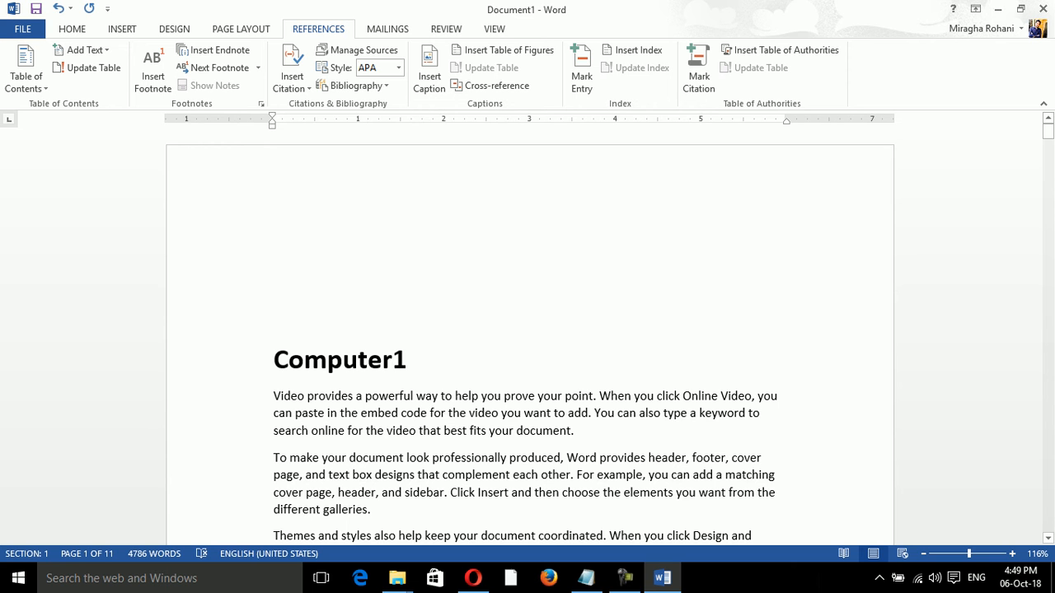
pyautogui.click(699, 67)
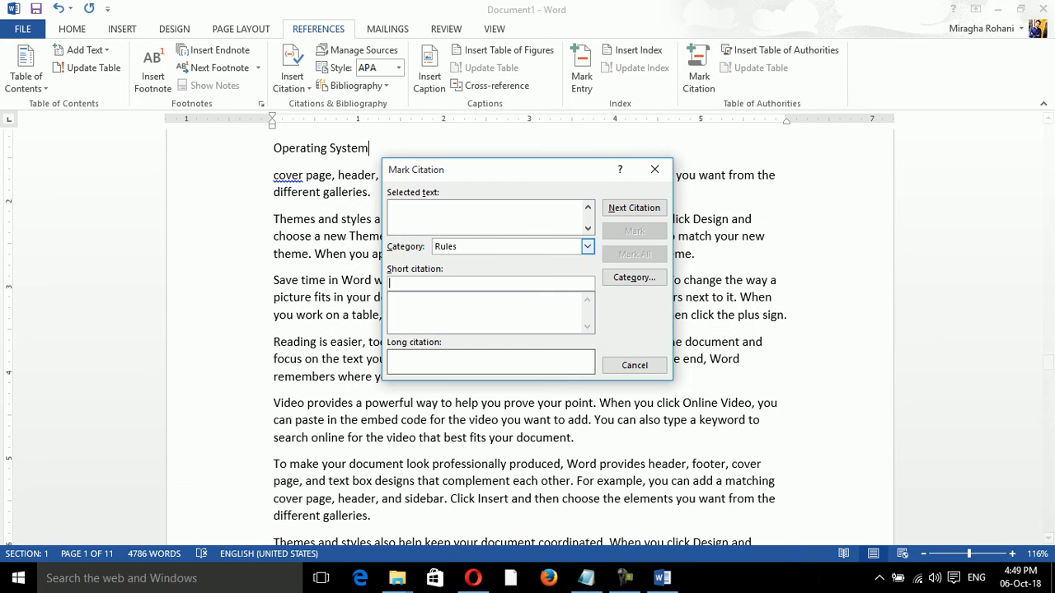
pyautogui.moveTo(495, 168); pyautogui.dragTo(740, 110)
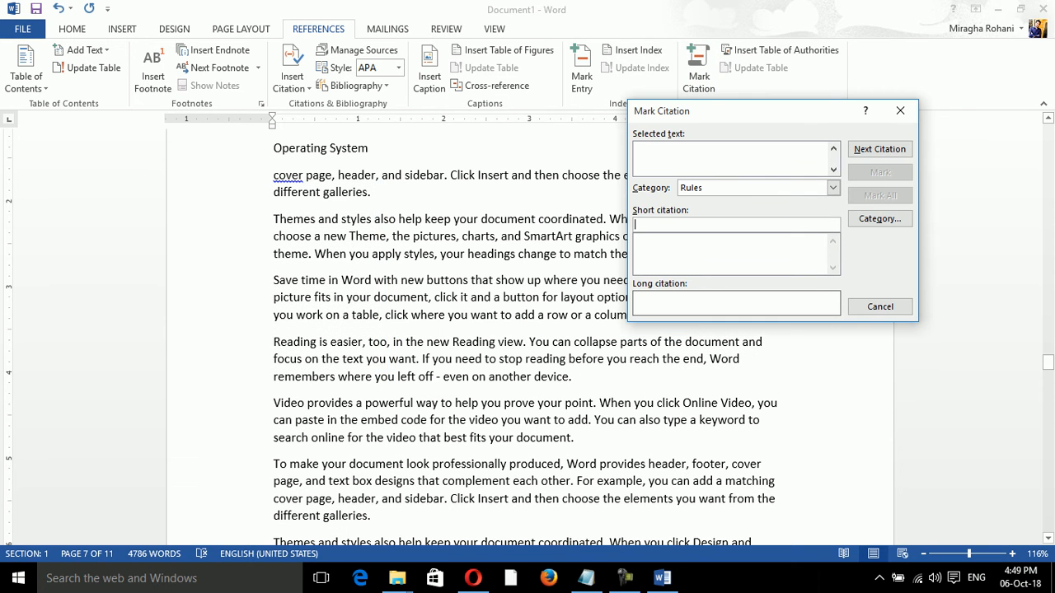
pyautogui.moveTo(1047, 363); pyautogui.dragTo(1048, 131)
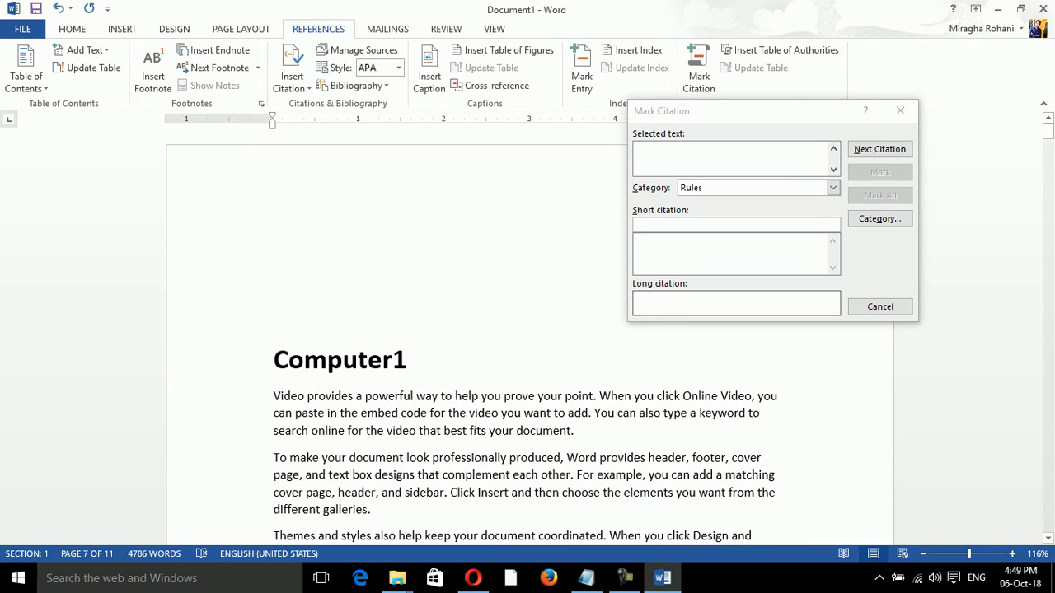
pyautogui.tripleClick(407, 360)
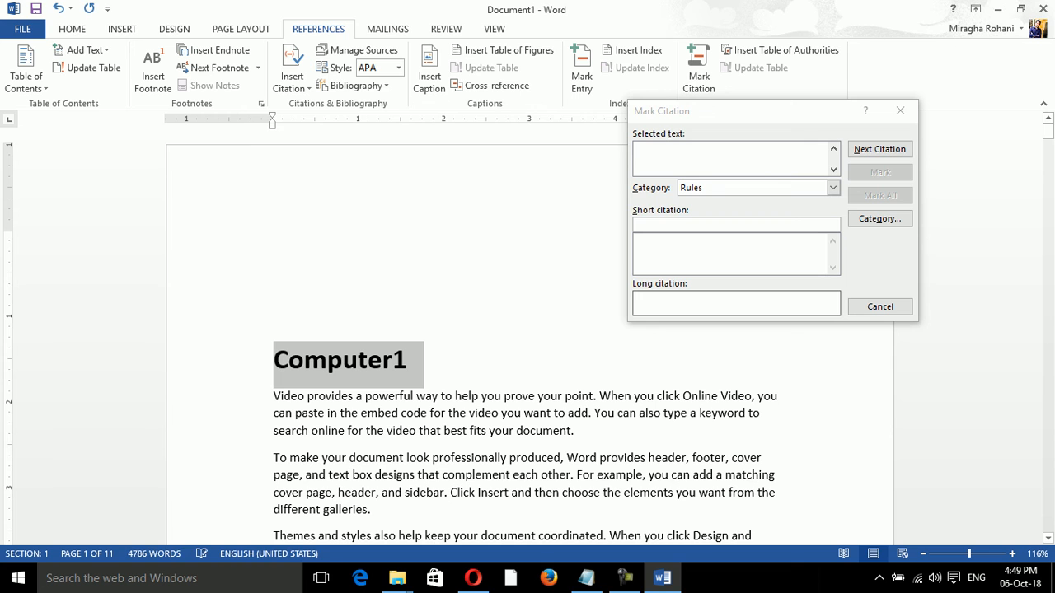
pyautogui.hotkey('alt', 'shift', 'i')
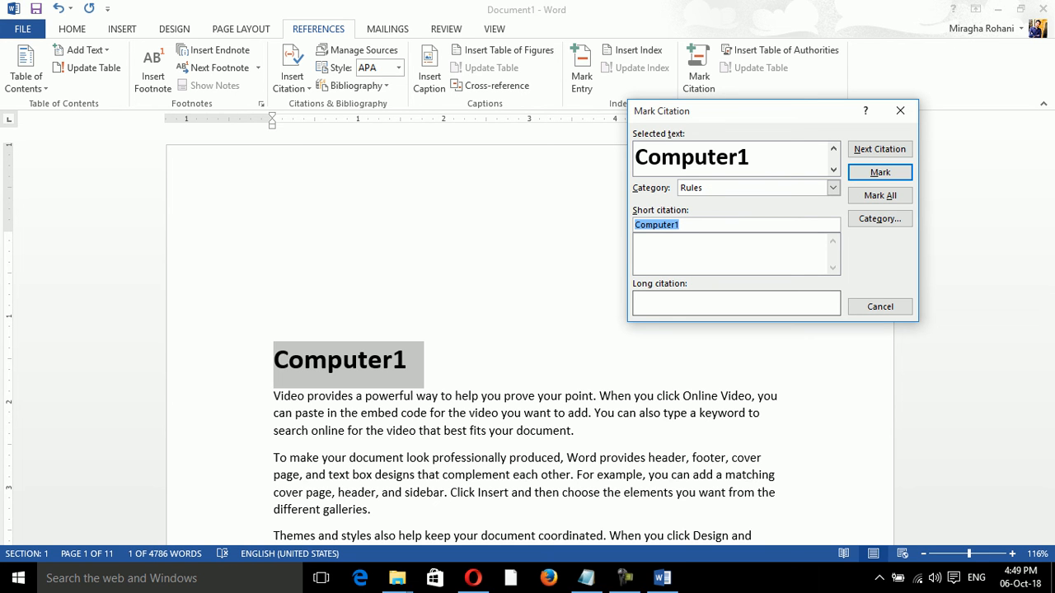
pyautogui.press('Return')
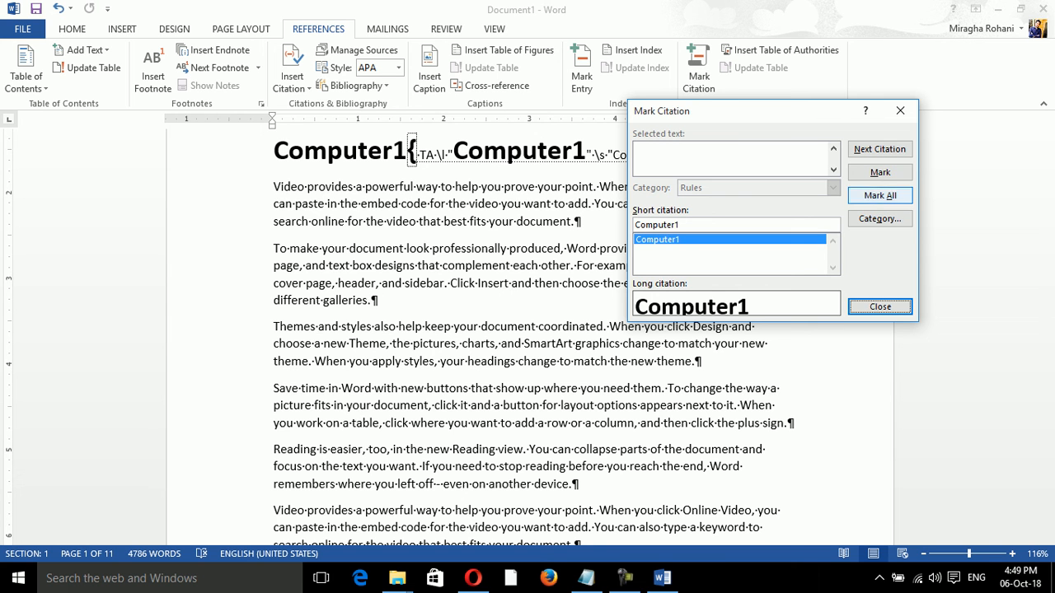
# - Mark the Hardware heading on page 2 as a citation in the Rules category
pyautogui.moveTo(1048, 139); pyautogui.dragTo(1048, 175)
pyautogui.tripleClick(396, 205)
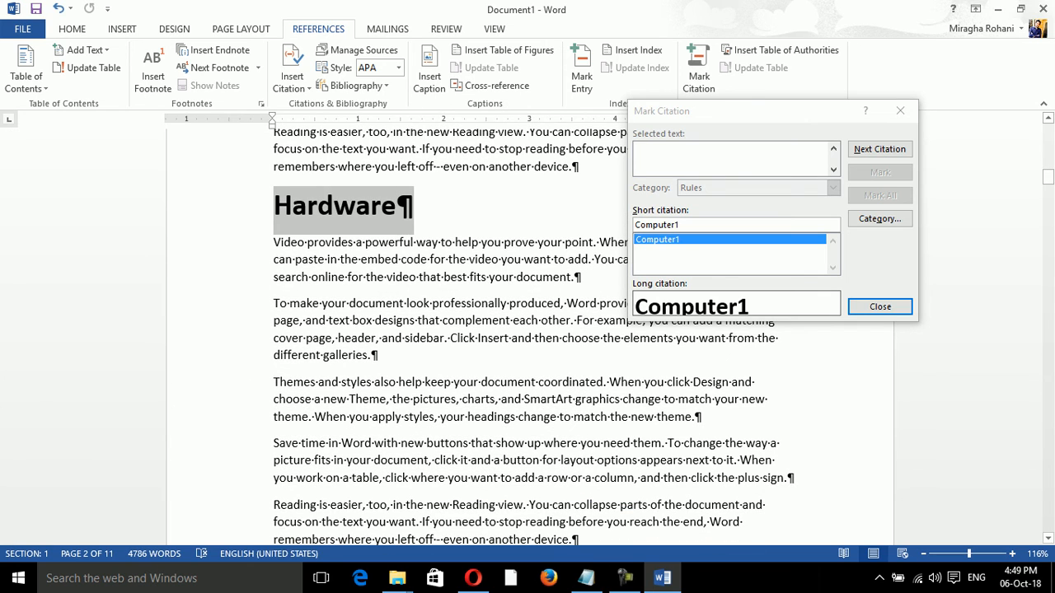
pyautogui.click(734, 111)
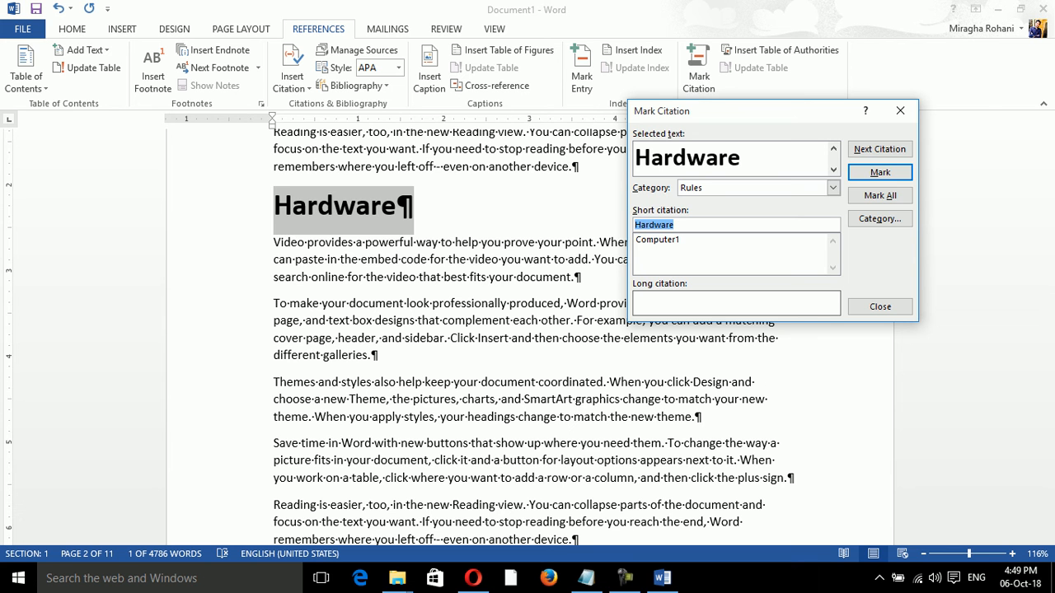
pyautogui.tripleClick(727, 158)
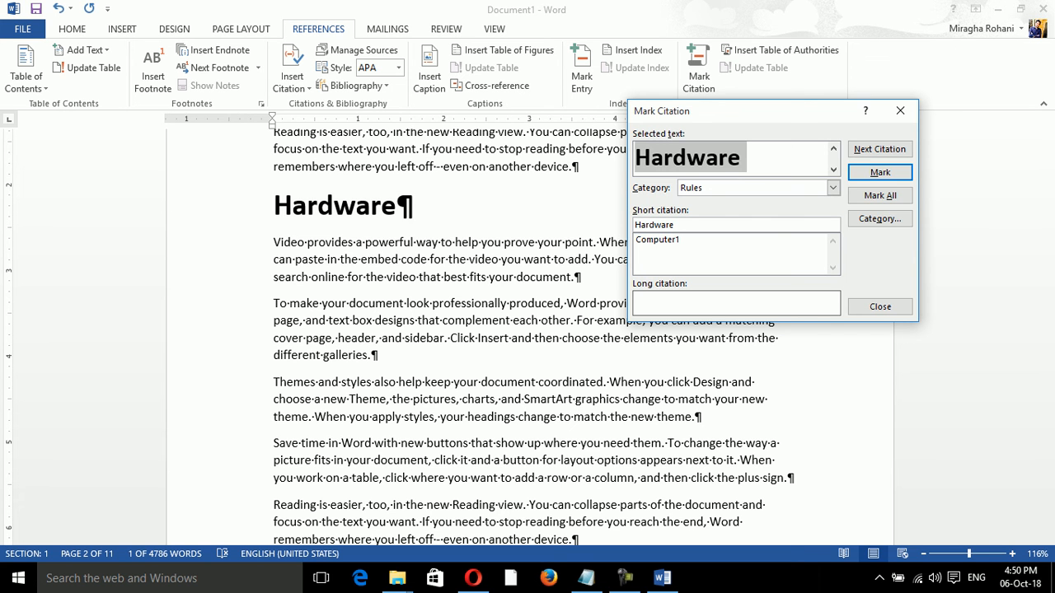
pyautogui.click(881, 172)
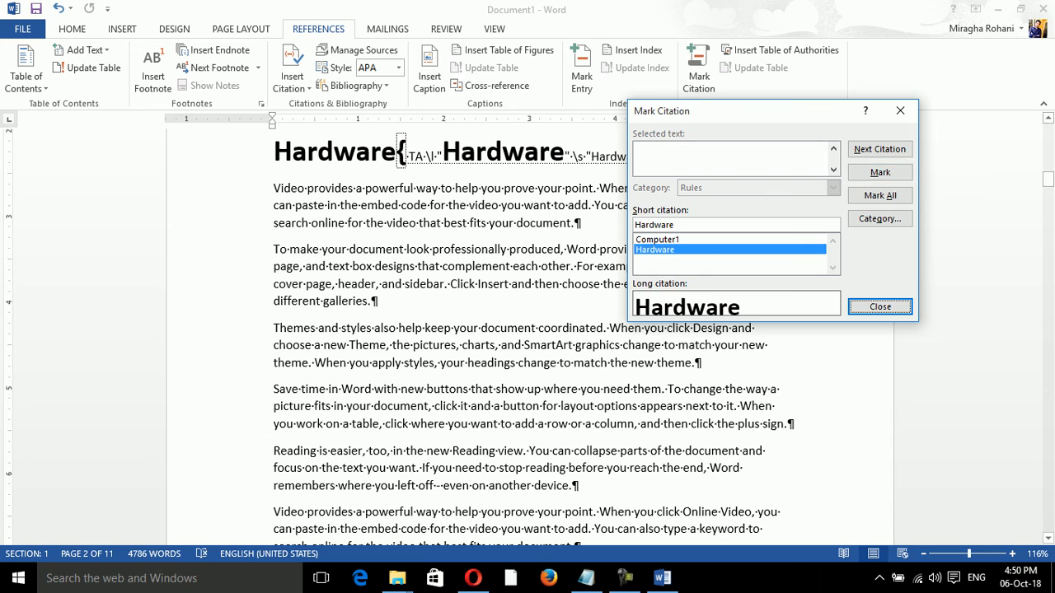
# - Mark the Software line on page 3 as a citation in the Rules category
pyautogui.moveTo(1047, 179); pyautogui.dragTo(1048, 230)
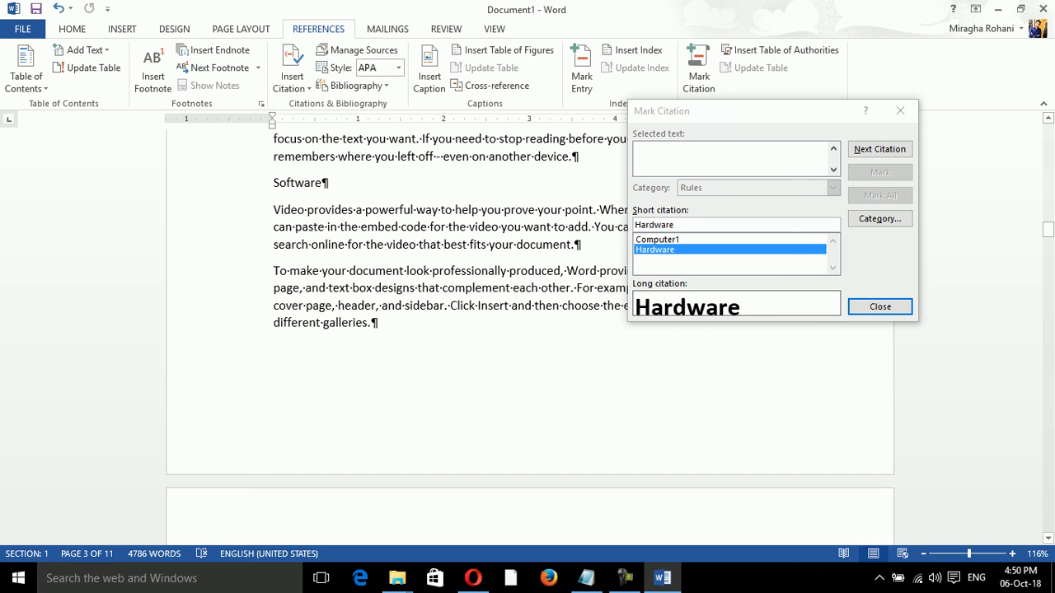
pyautogui.tripleClick(322, 185)
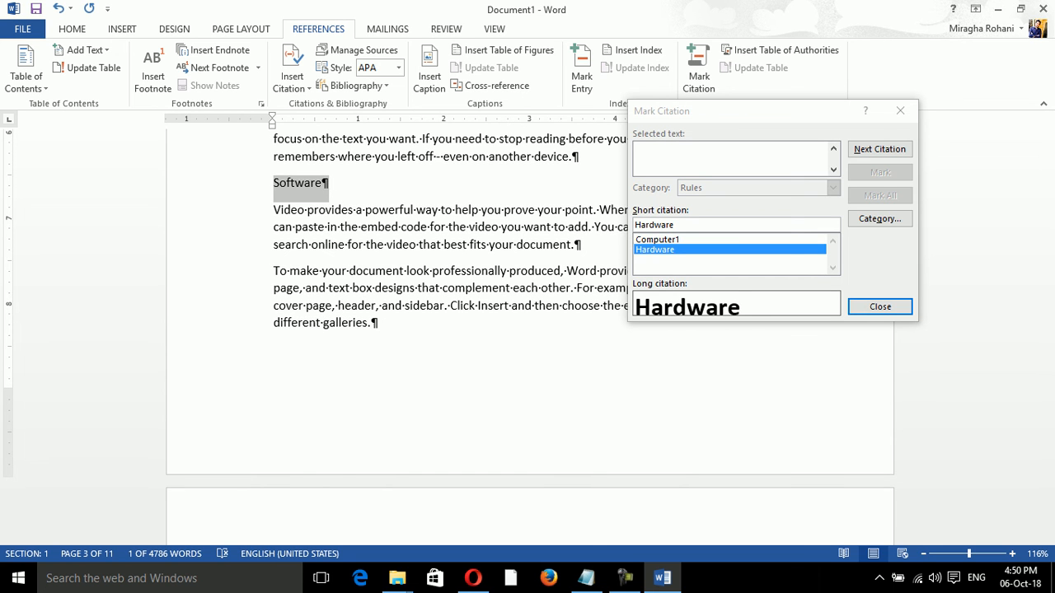
pyautogui.hotkey('alt', 'shift', 'i')
pyautogui.press('Return')
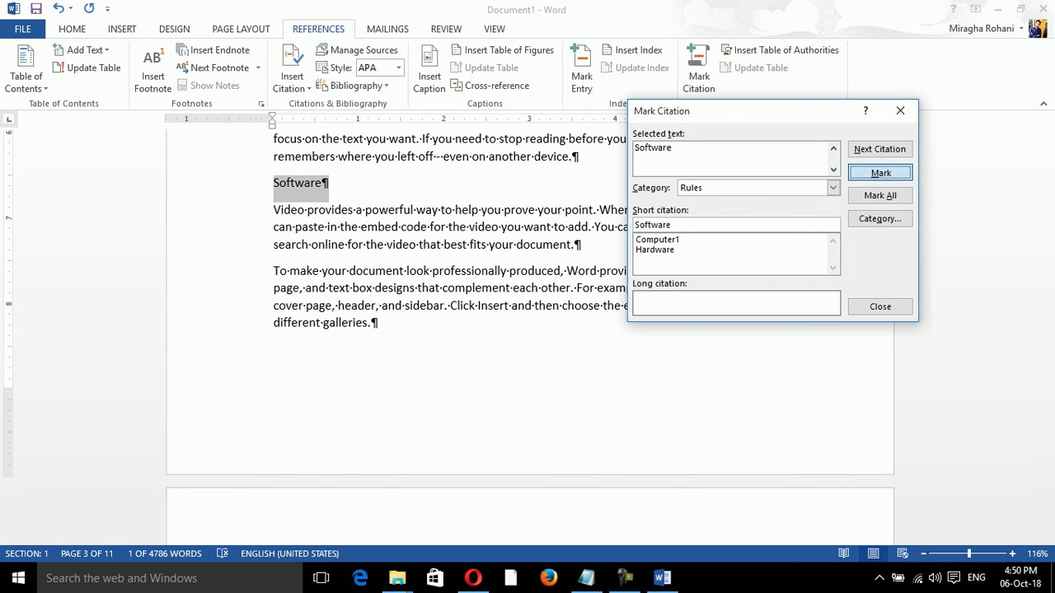
# - Mark the Application line on page 5 as a citation in the Rules category
pyautogui.moveTo(1048, 231); pyautogui.dragTo(1047, 279)
pyautogui.moveTo(1048, 283); pyautogui.dragTo(1049, 284)
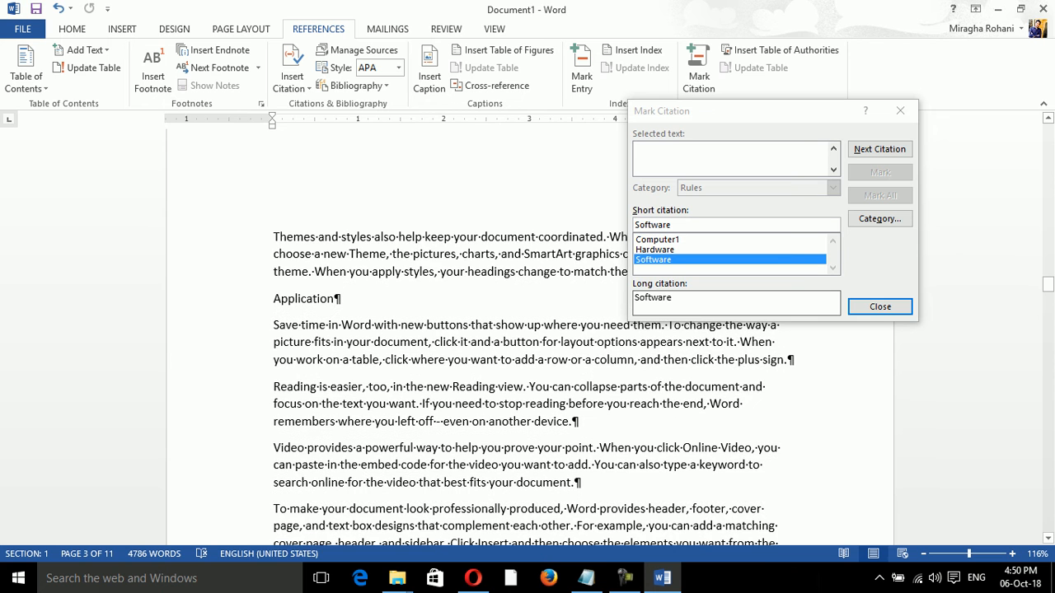
pyautogui.click(257, 299)
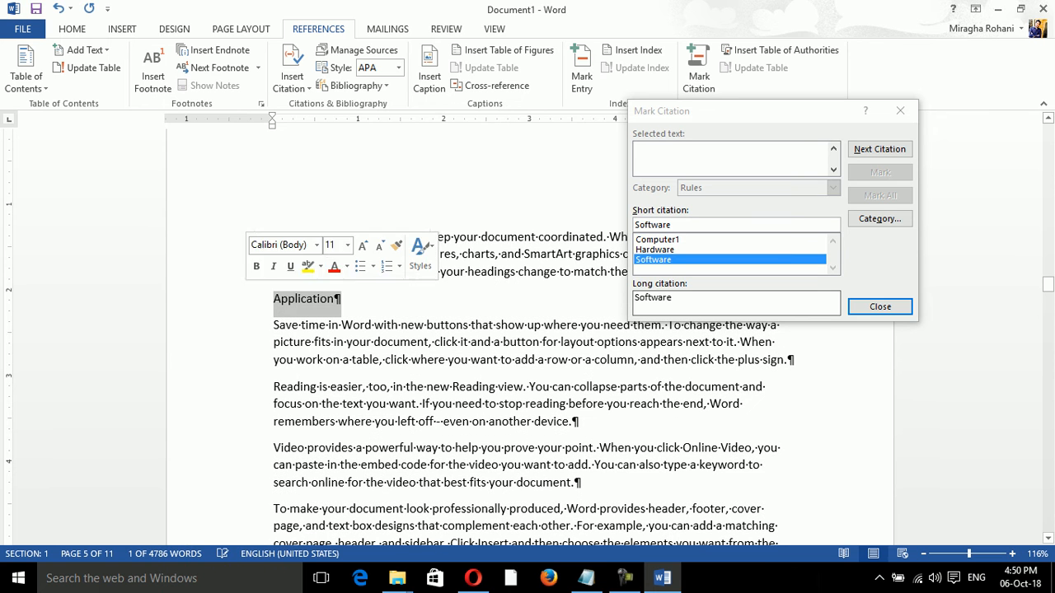
pyautogui.click(732, 157)
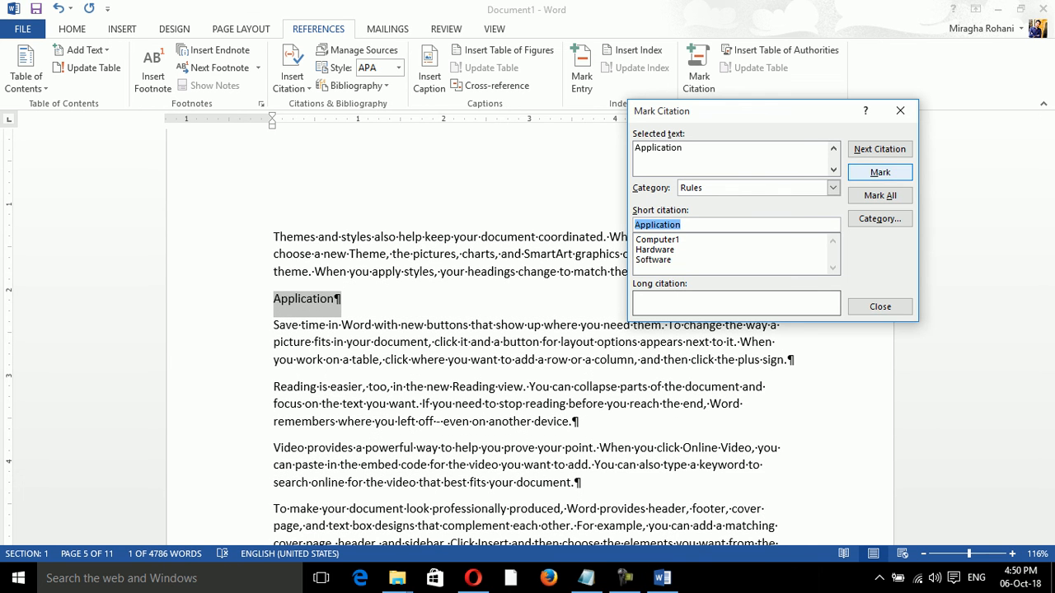
pyautogui.click(881, 173)
# - Mark the Operating System line on page 7 as a Rules citation and finish marking citations
pyautogui.moveTo(1049, 290); pyautogui.dragTo(1049, 356)
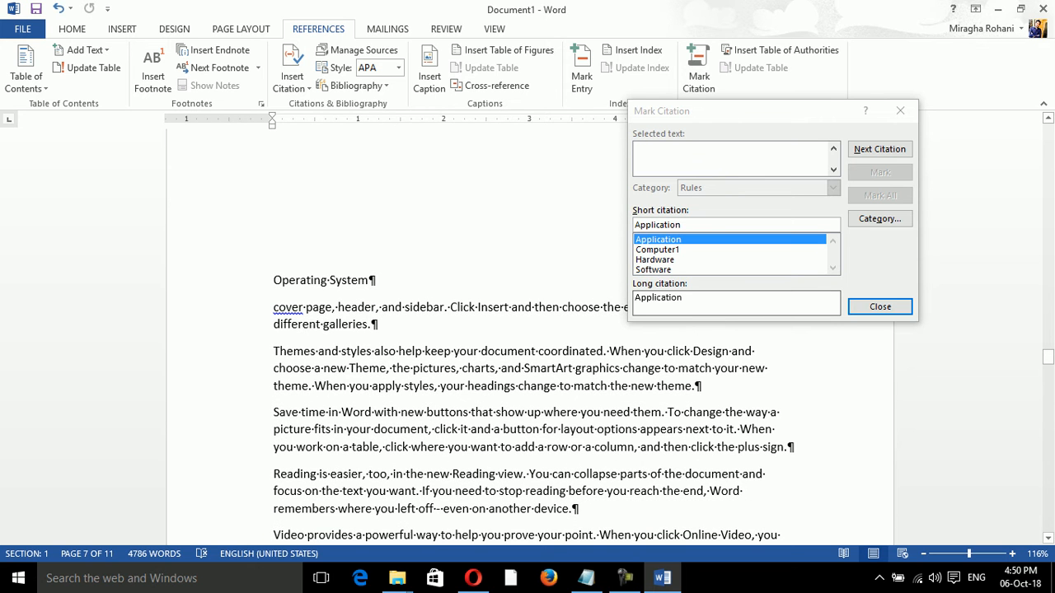
pyautogui.tripleClick(354, 281)
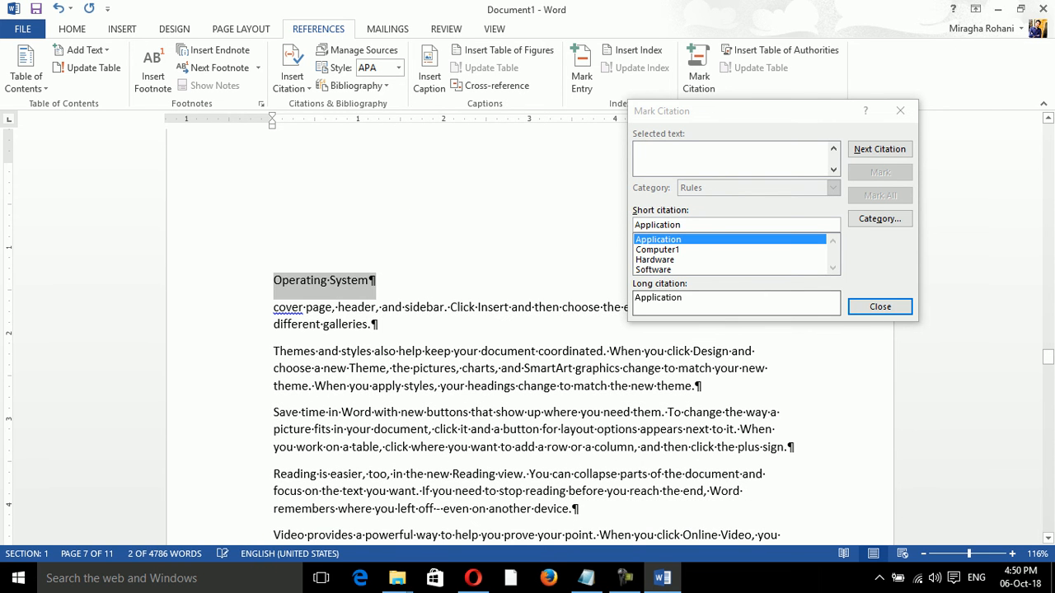
pyautogui.click(736, 159)
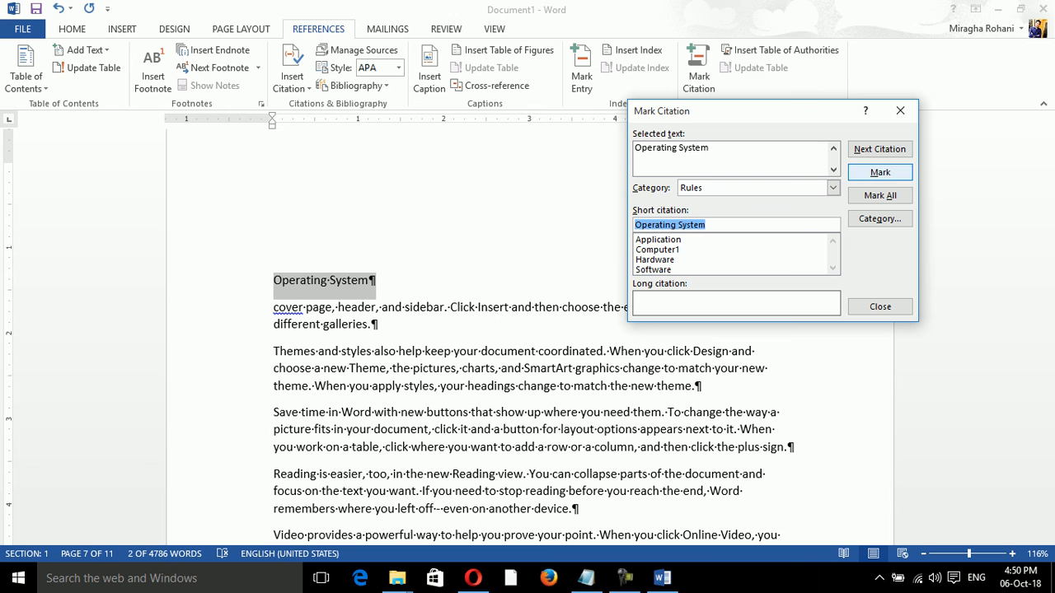
pyautogui.click(880, 172)
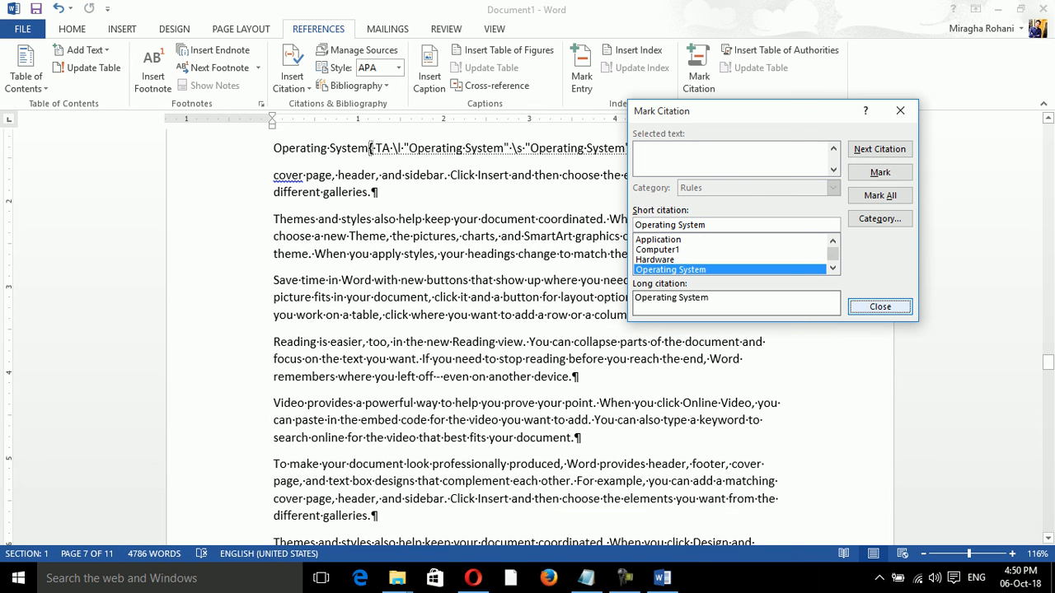
pyautogui.moveTo(1047, 363); pyautogui.dragTo(1048, 130)
pyautogui.click(880, 307)
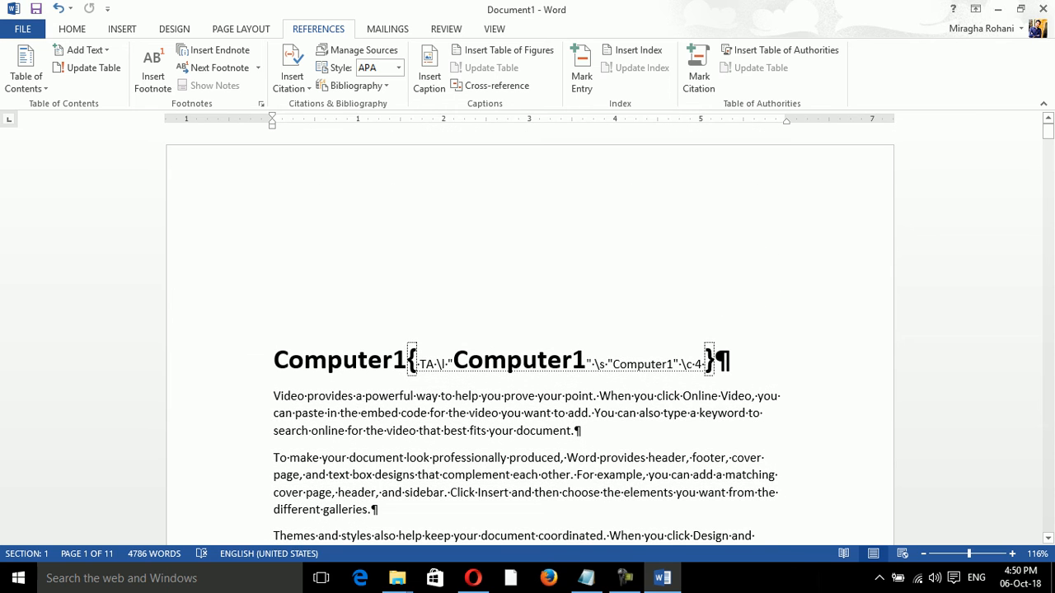
# - Move the Computer1 heading down to page 3 by inserting blank paragraphs and a page break above it
pyautogui.press('Return')
pyautogui.press('Return')
pyautogui.press('Return')
pyautogui.press('Return')
pyautogui.press('Return')
pyautogui.press('Return')
pyautogui.press('Return')
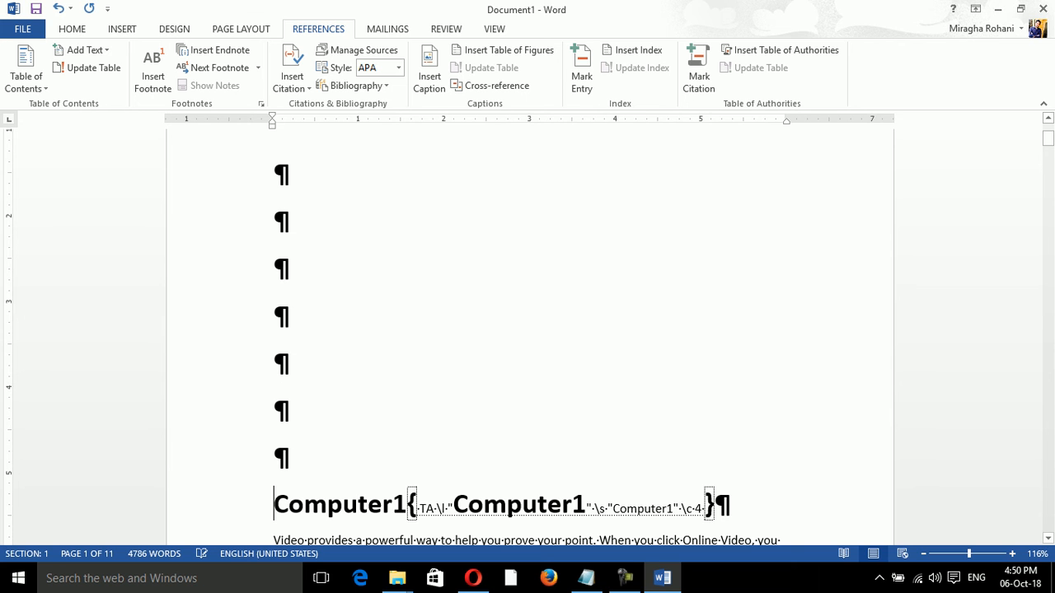
pyautogui.press('Return')
pyautogui.press('Return')
pyautogui.press('Return')
pyautogui.press('Return')
pyautogui.press('Return')
pyautogui.press('Return')
pyautogui.press('Return')
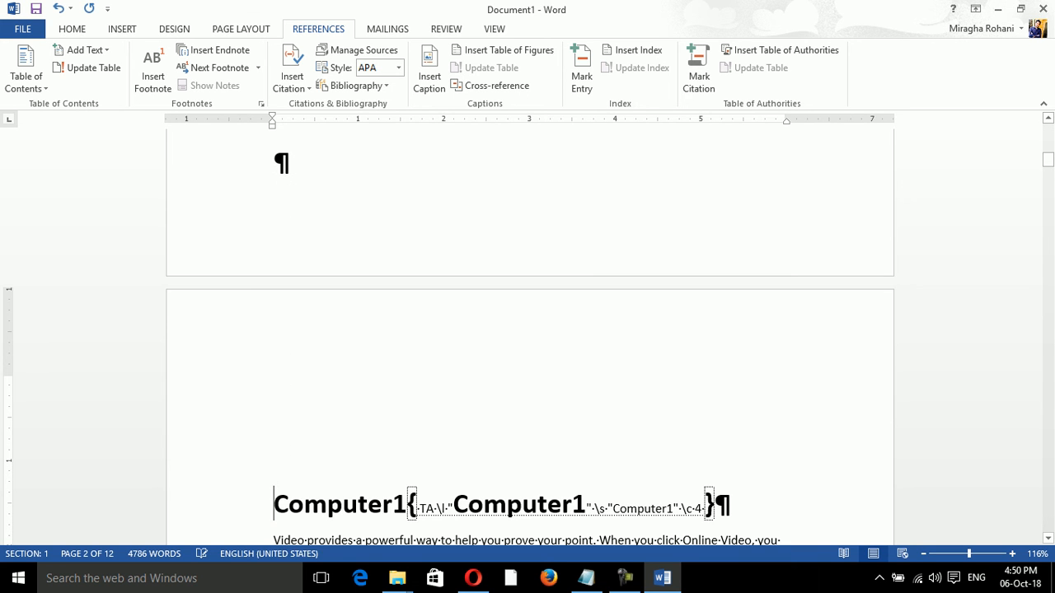
pyautogui.hotkey('ctrl', 'Return')
pyautogui.hotkey('ctrl', 'Return')
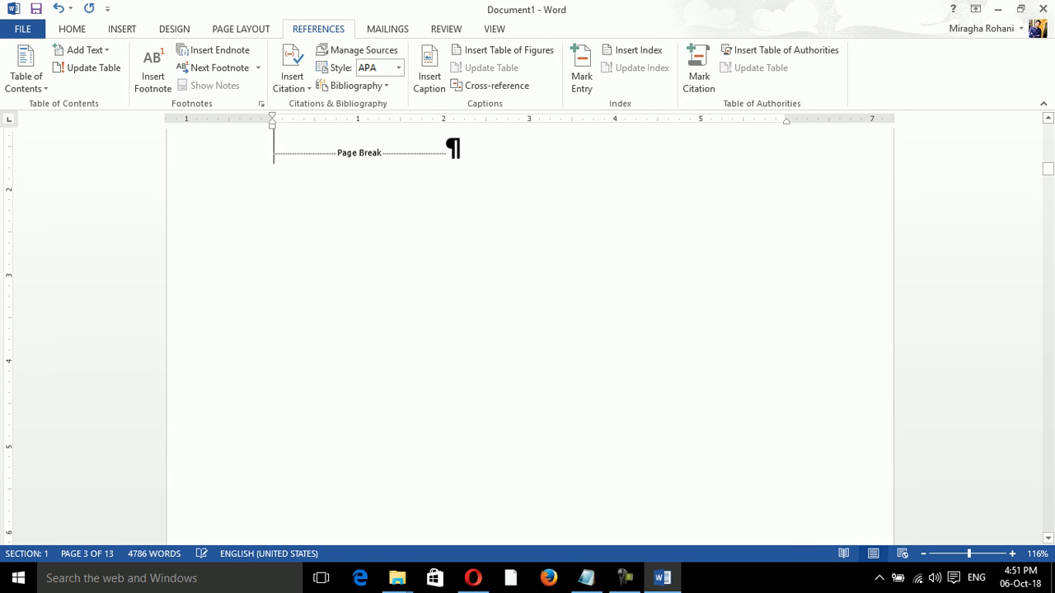
# - Insert a table of authorities for the Rules category on a new line at the end of the document
pyautogui.moveTo(1048, 169); pyautogui.dragTo(1049, 523)
pyautogui.click(277, 171)
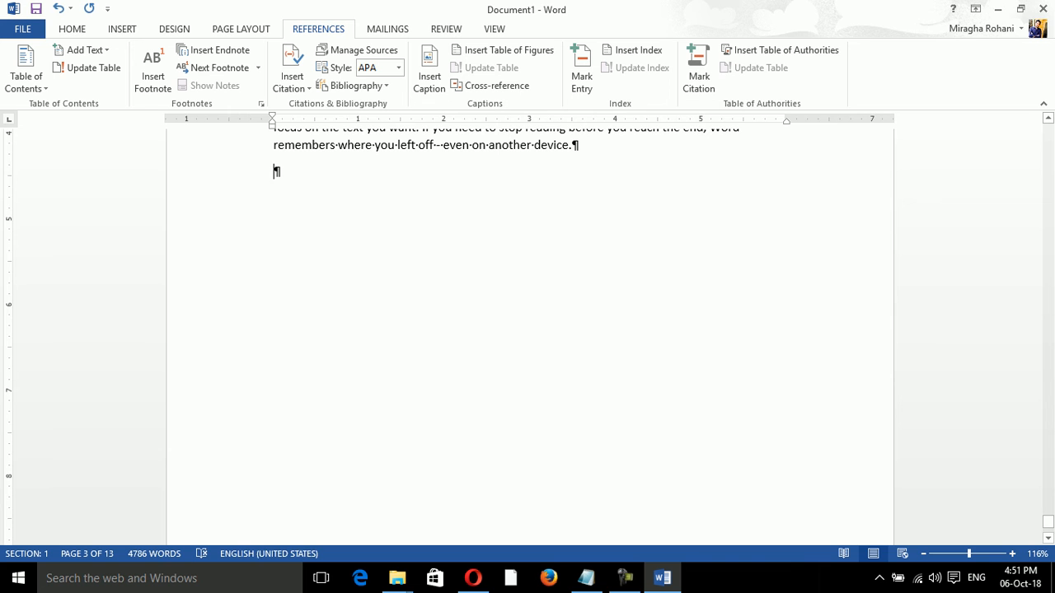
pyautogui.press('Return')
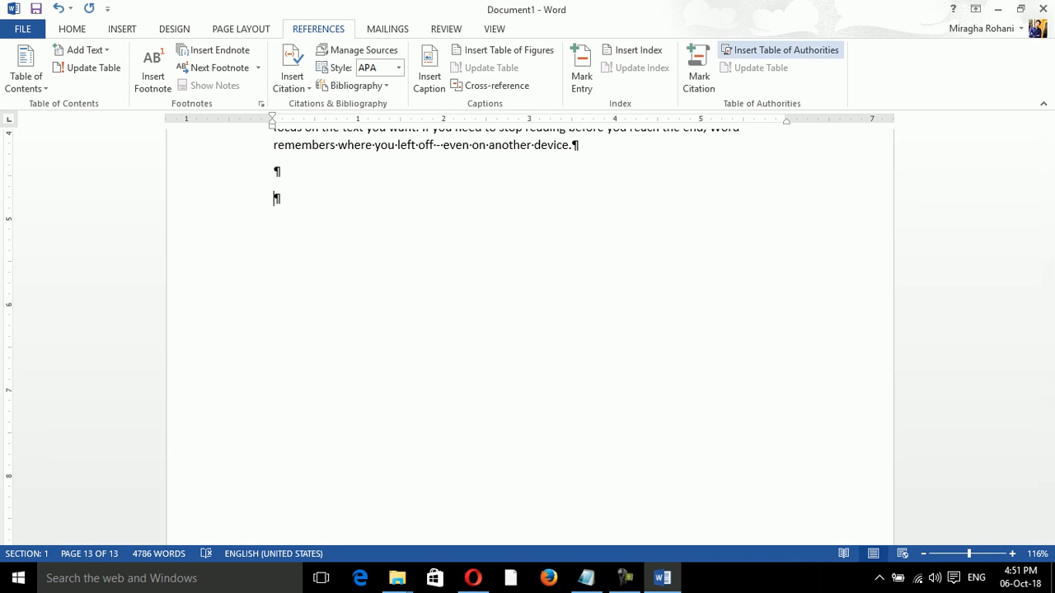
pyautogui.click(778, 50)
pyautogui.moveTo(777, 48); pyautogui.dragTo(664, 87)
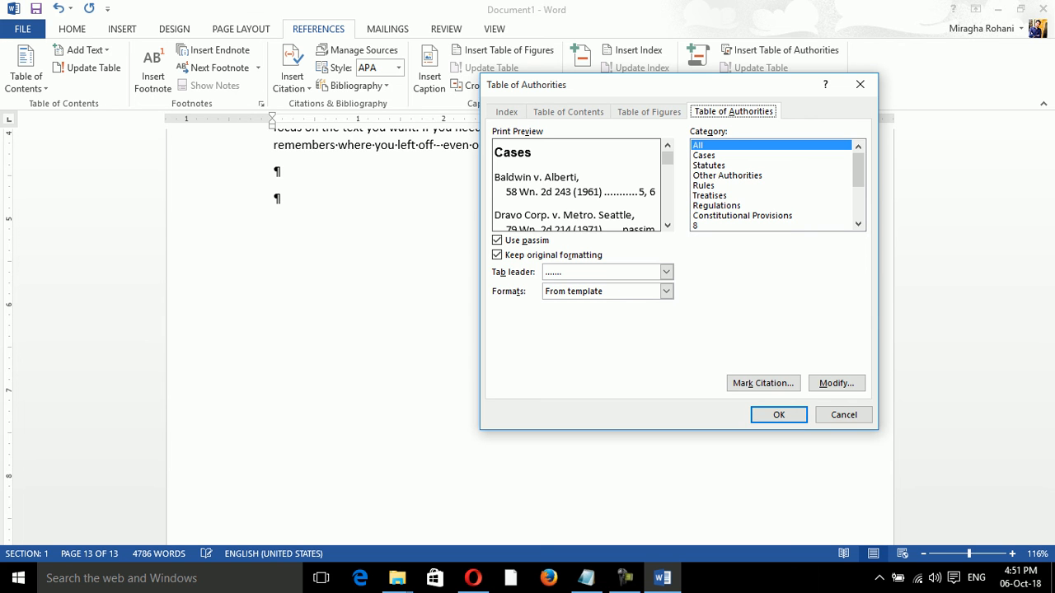
pyautogui.click(715, 185)
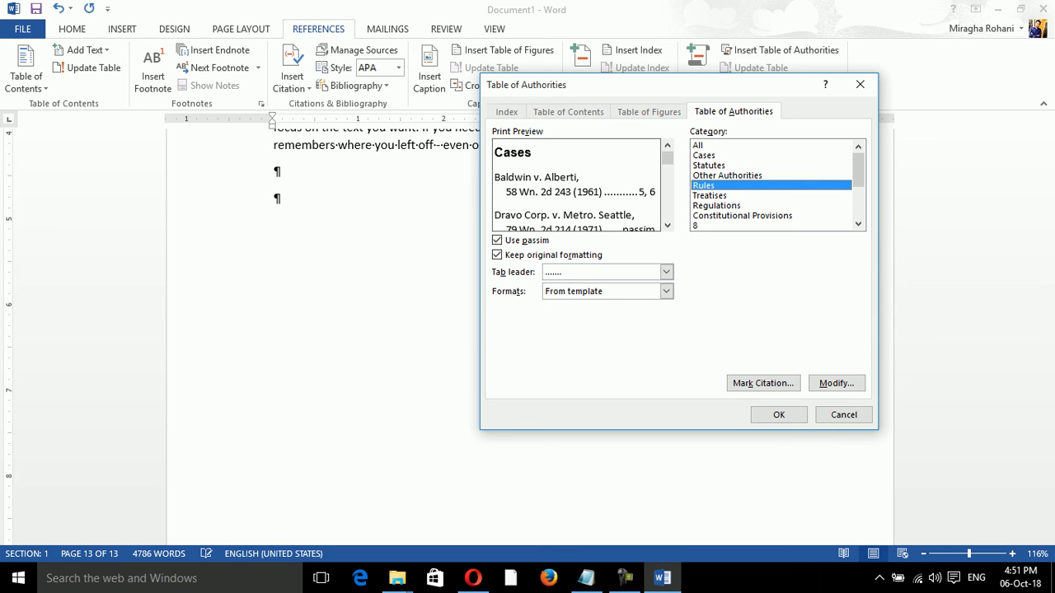
pyautogui.click(779, 415)
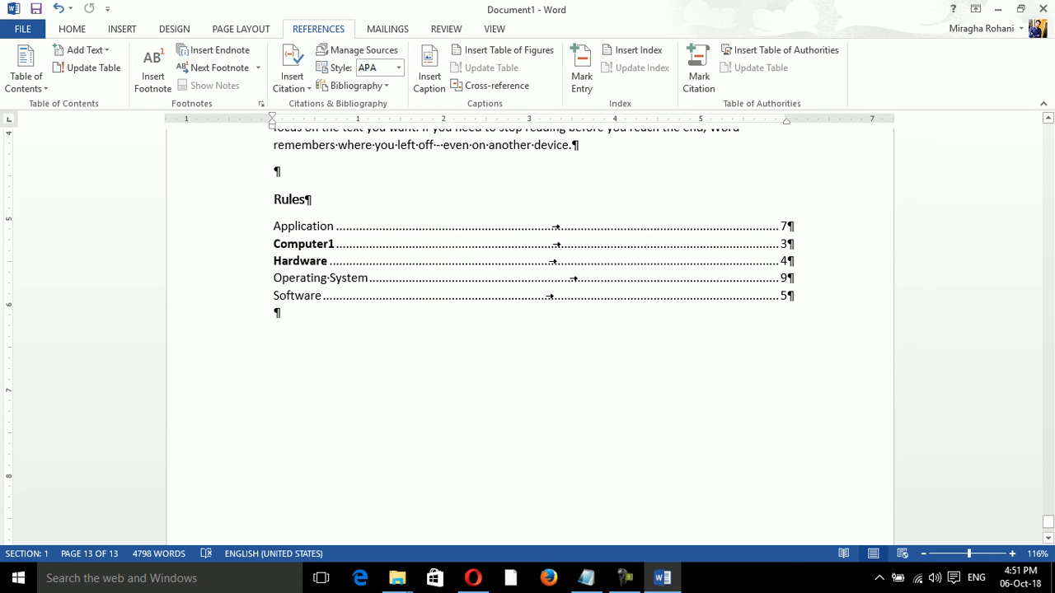
# - Hide the paragraph marks and other formatting symbols in the document
pyautogui.click(306, 200)
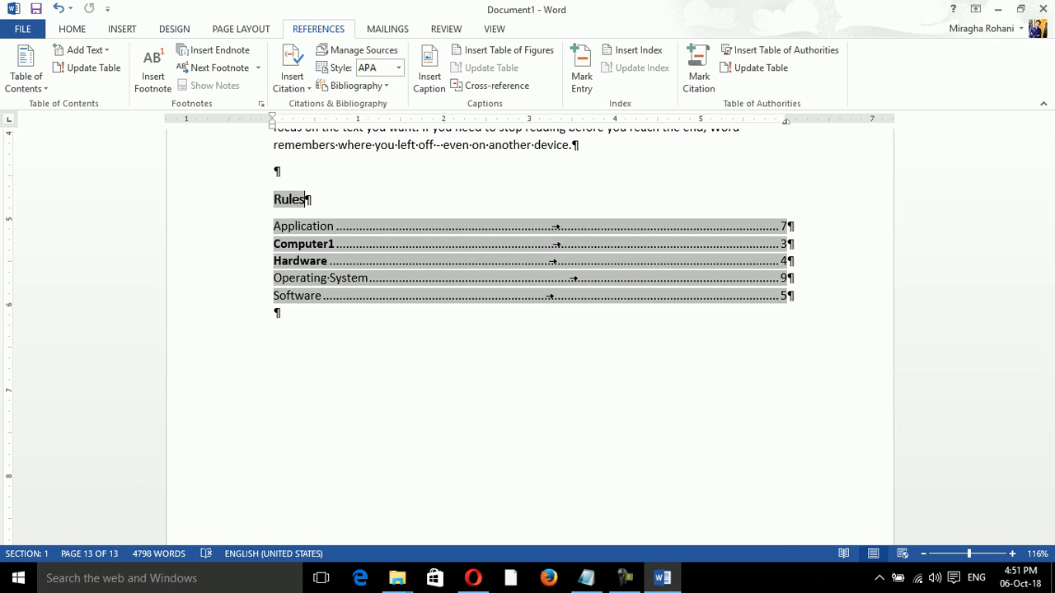
pyautogui.click(71, 29)
pyautogui.click(528, 56)
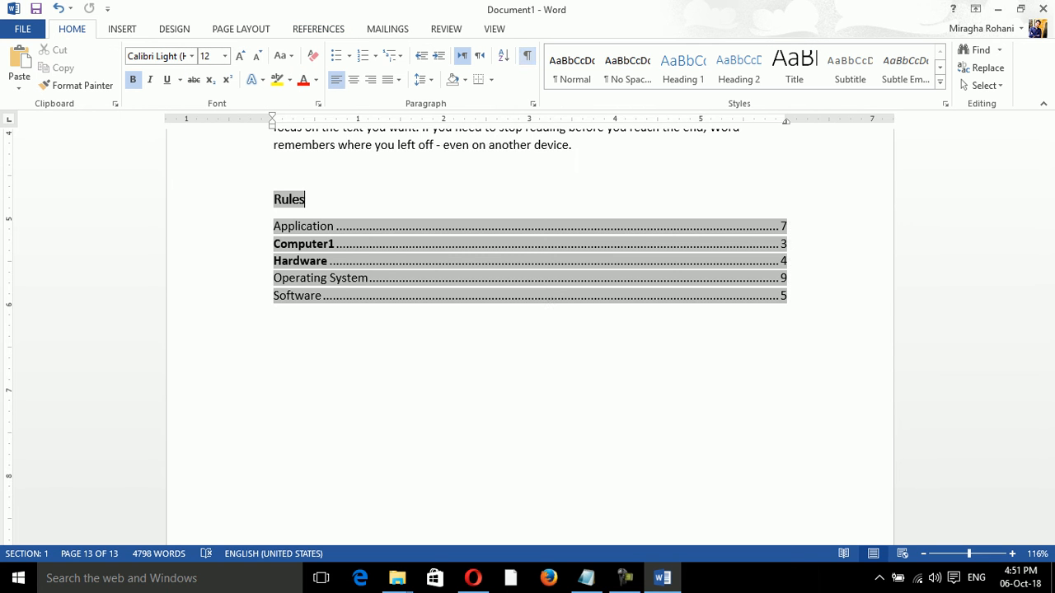
pyautogui.click(275, 314)
pyautogui.click(335, 226)
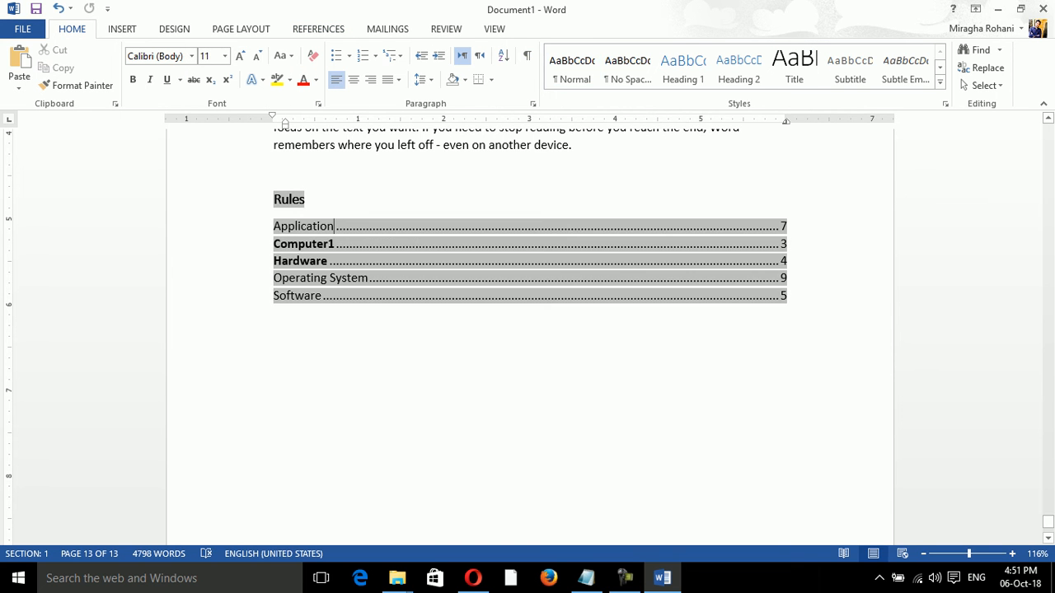
pyautogui.press('Right')
pyautogui.click(788, 244)
pyautogui.click(305, 199)
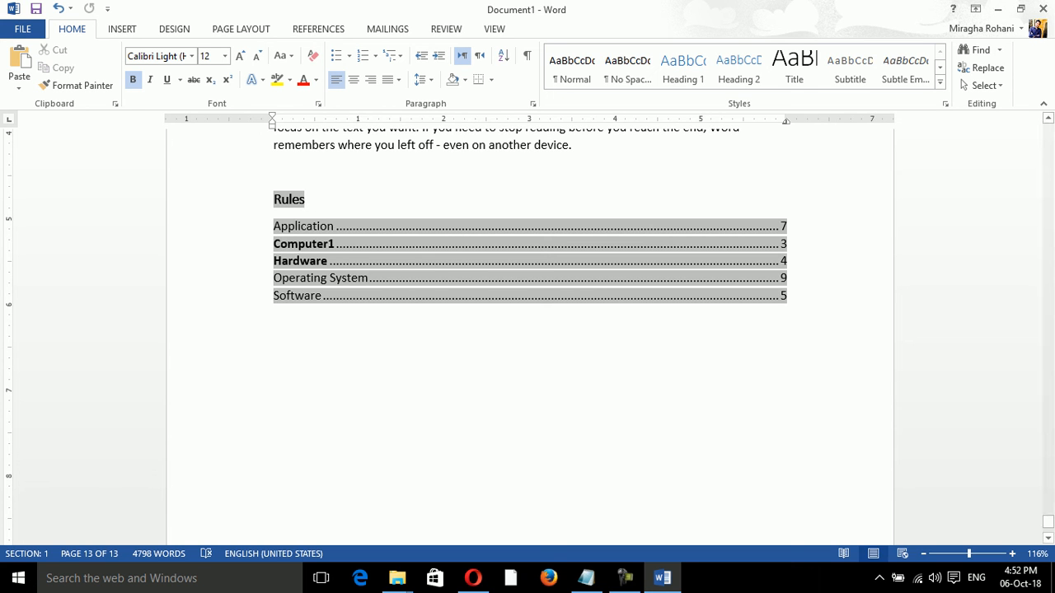
# - Look through the categories available for marking a citation
pyautogui.click(318, 29)
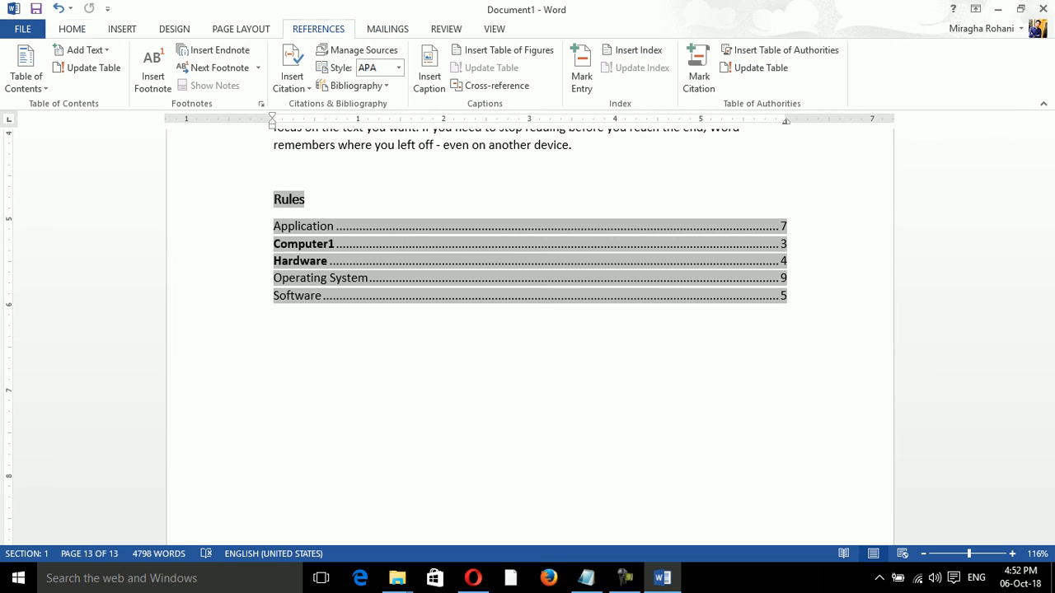
pyautogui.click(699, 70)
pyautogui.click(832, 188)
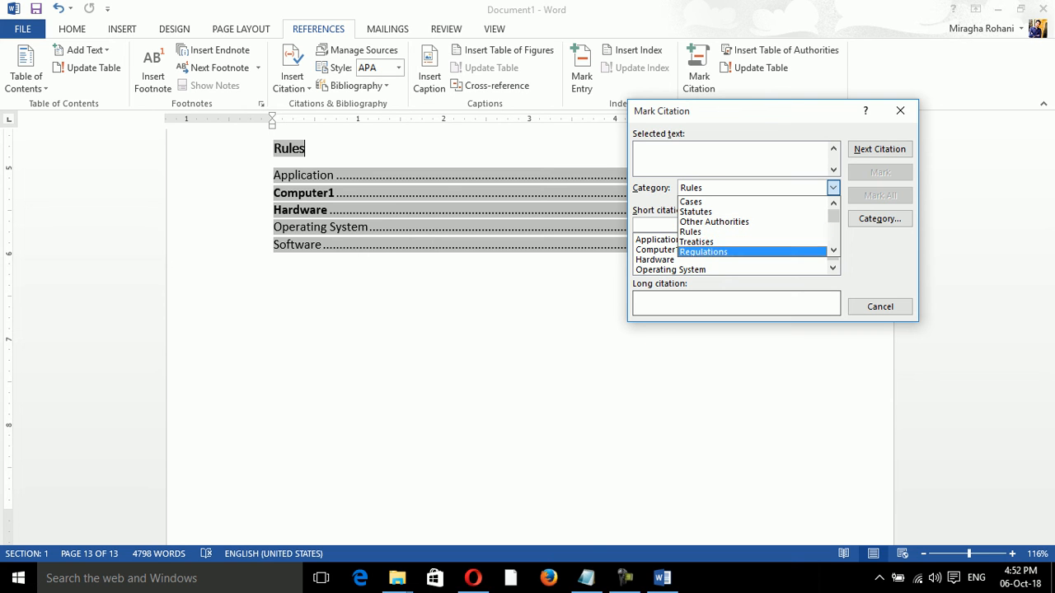
pyautogui.click(834, 251)
pyautogui.click(833, 250)
pyautogui.click(833, 251)
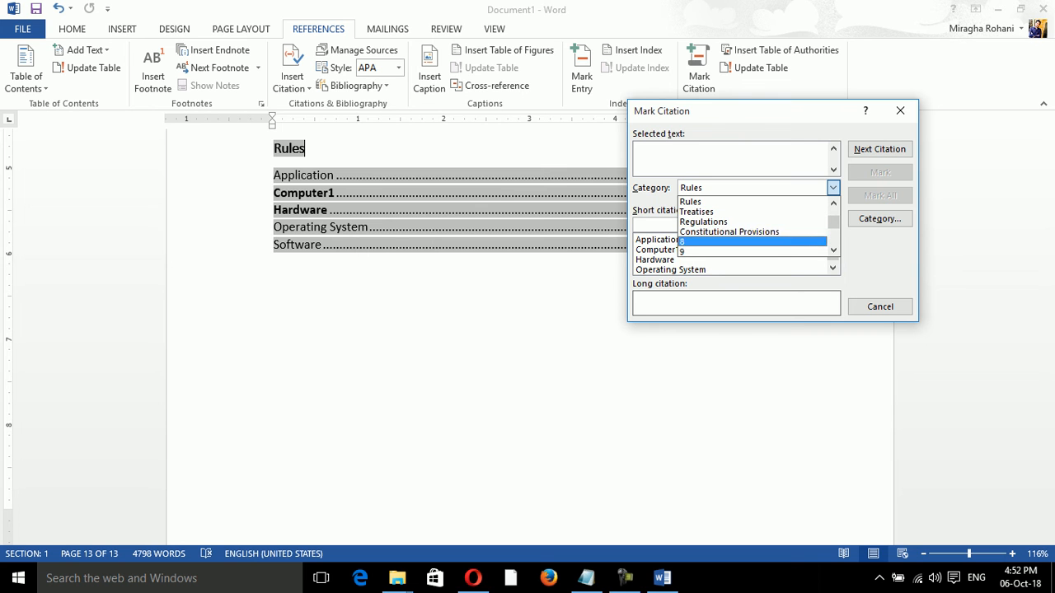
pyautogui.press('Escape')
# - Step through the next citations to the end of the document, decline searching from the beginning, and leave citation marking
pyautogui.click(879, 150)
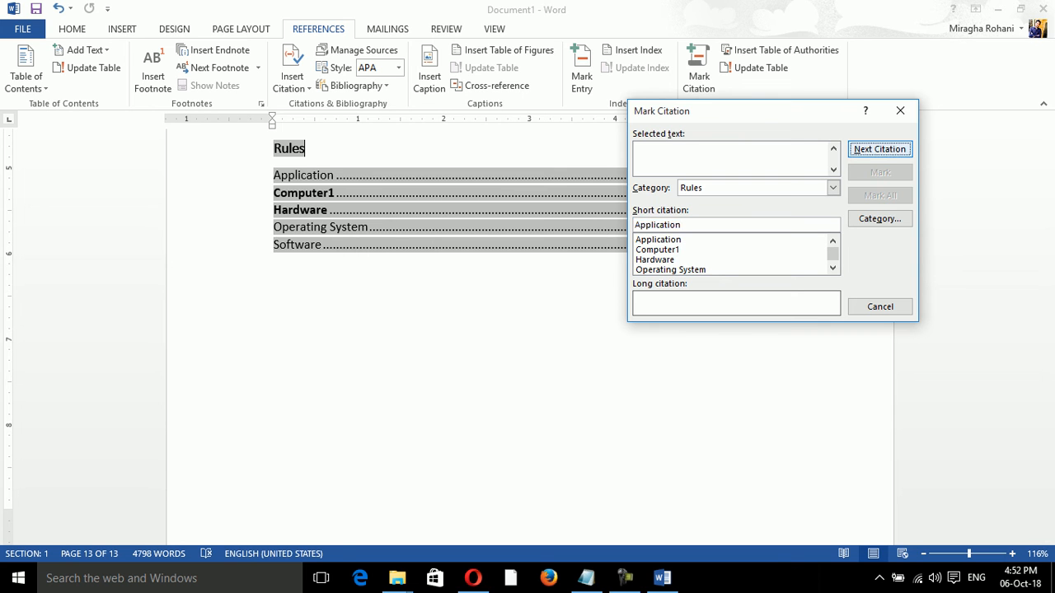
pyautogui.click(880, 149)
pyautogui.click(880, 149)
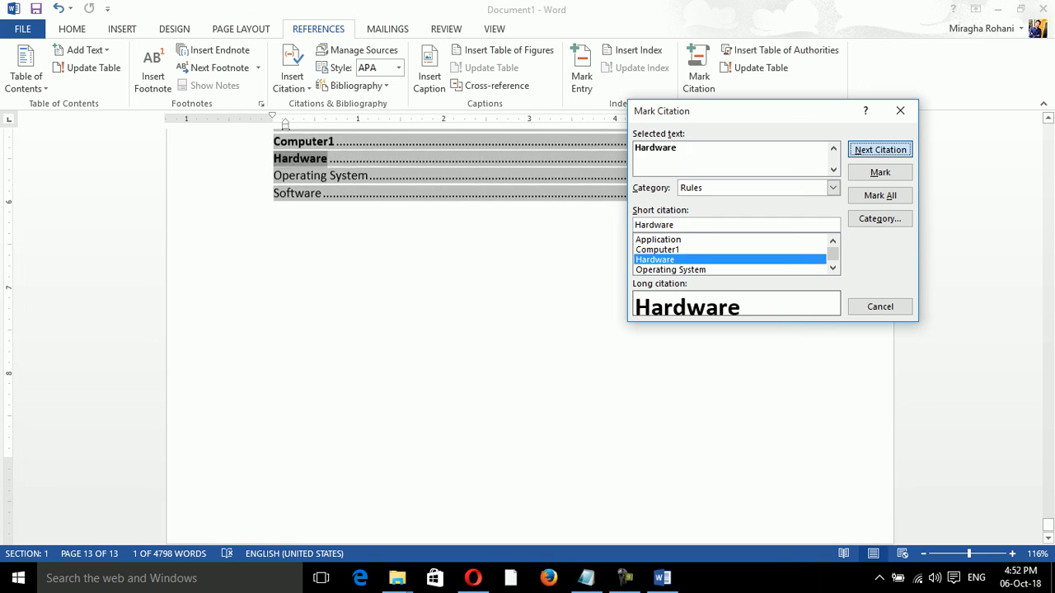
pyautogui.click(880, 149)
pyautogui.click(880, 149)
pyautogui.click(880, 149)
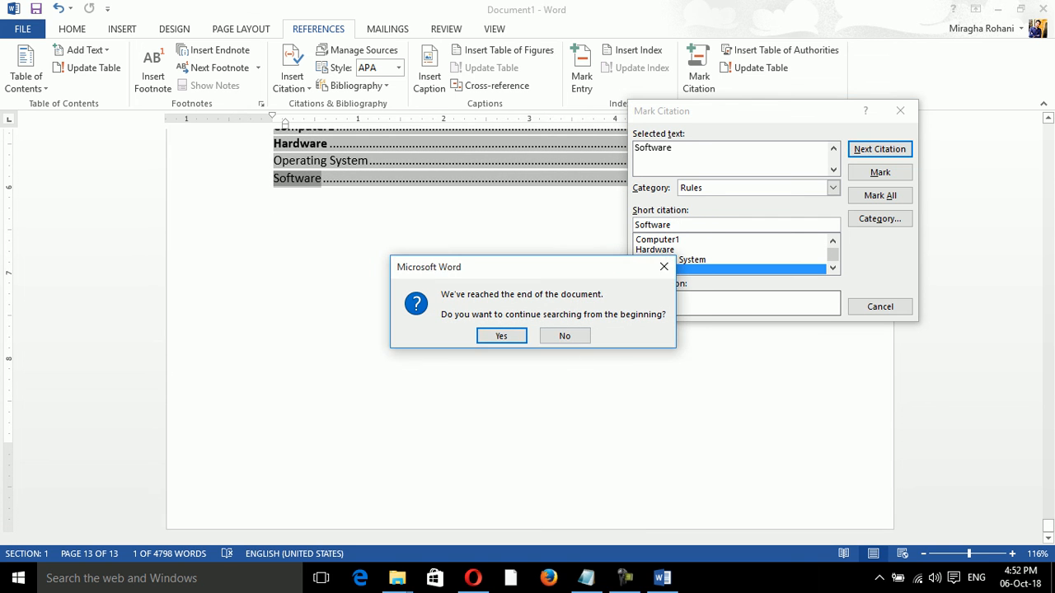
pyautogui.click(563, 334)
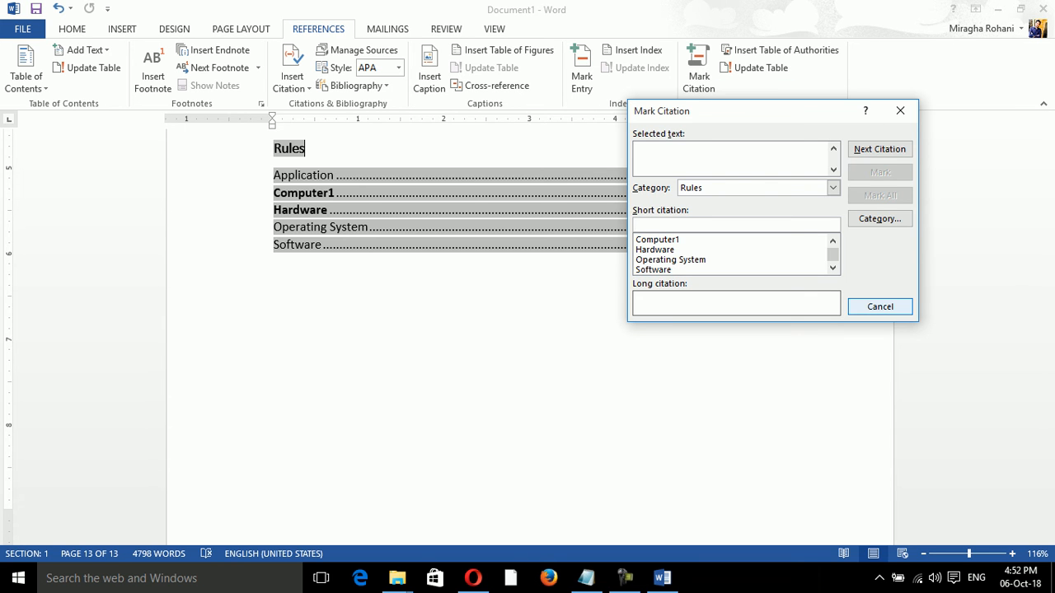
pyautogui.click(880, 307)
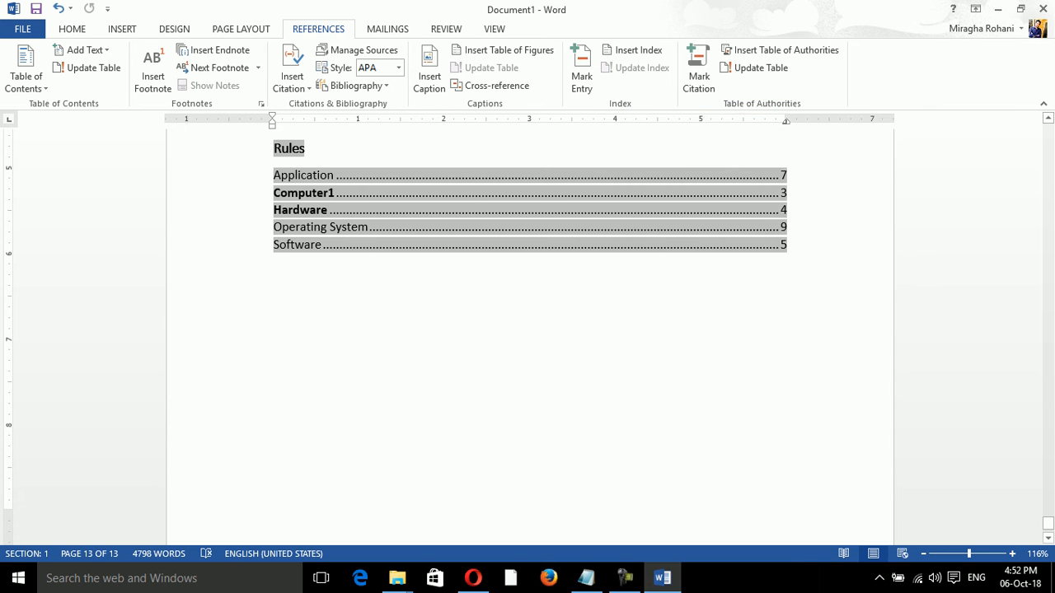
# - Add a new line reading CPU on page 12, after the paragraph ending "even on another device."
pyautogui.moveTo(1048, 523); pyautogui.dragTo(1049, 482)
pyautogui.click(572, 363)
pyautogui.press('Return')
pyautogui.write('CPU')
pyautogui.moveTo(1048, 483)
pyautogui.mouseDown()
pyautogui.moveTo(1049, 521)
pyautogui.moveTo(1049, 481)
pyautogui.mouseUp()
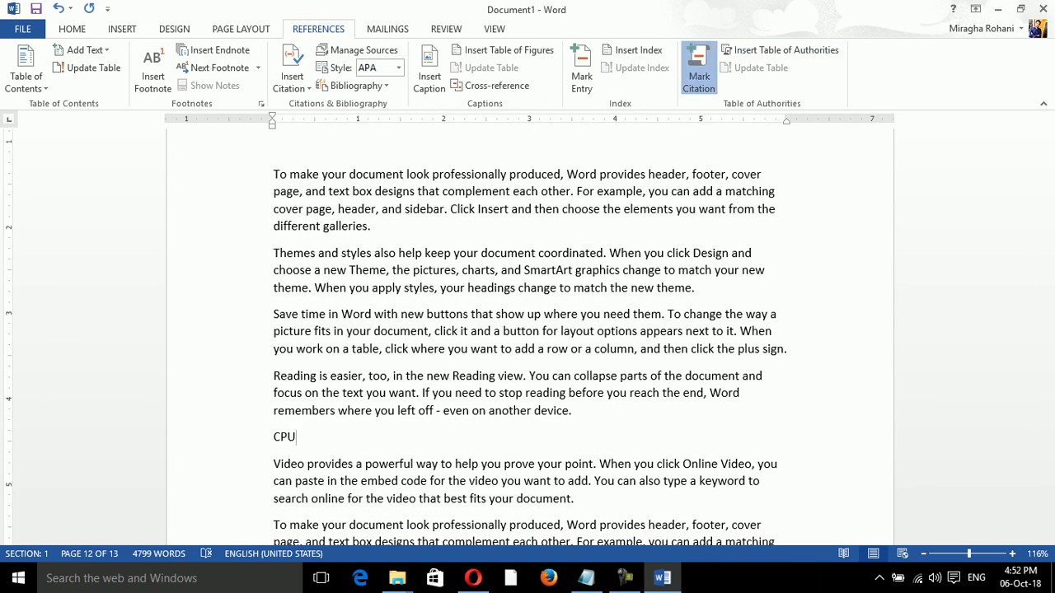
# - Mark the CPU line on page 12 as a Rules citation and finish marking citations
pyautogui.click(698, 70)
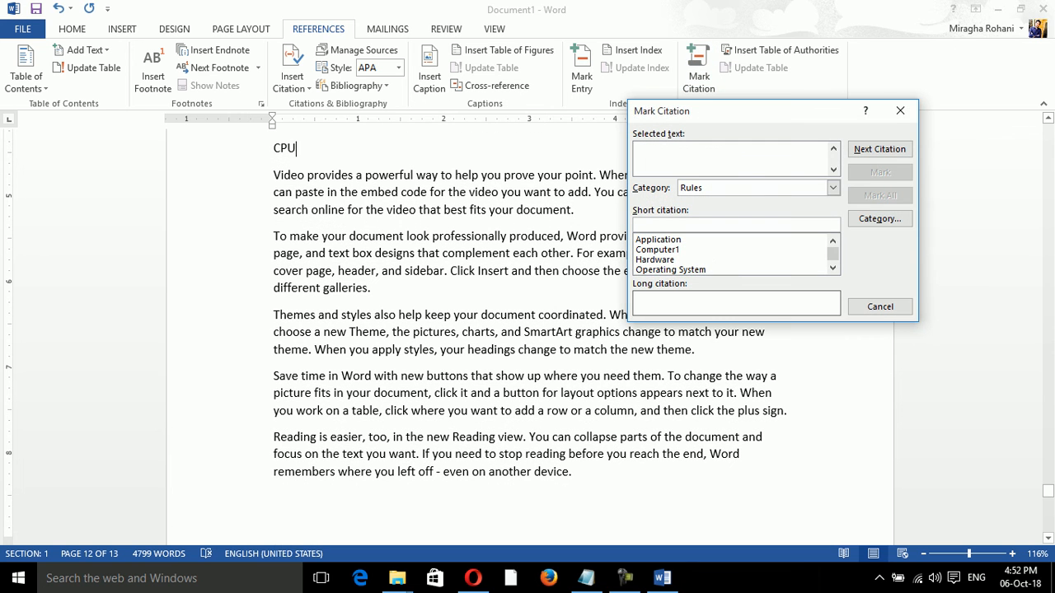
pyautogui.click(298, 148)
pyautogui.hotkey('shift', 'Home')
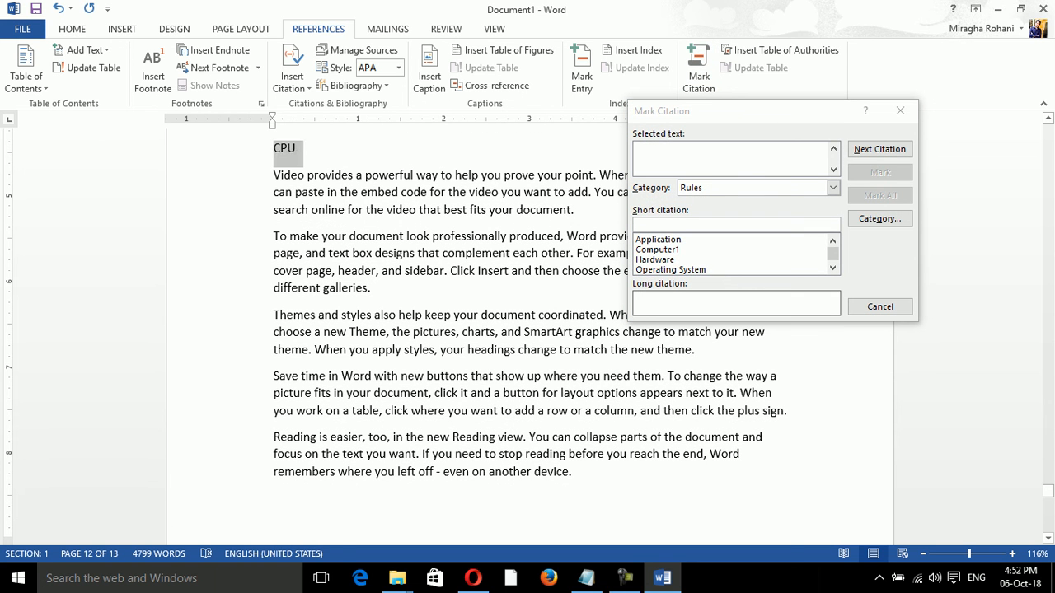
pyautogui.hotkey('alt', 'F6')
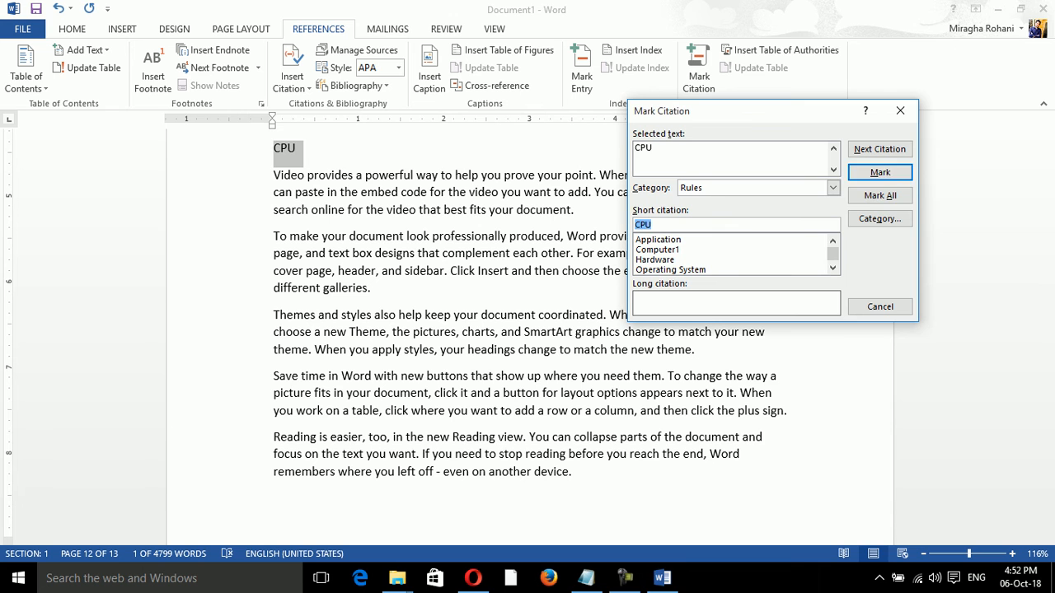
pyautogui.press('Return')
pyautogui.press('Escape')
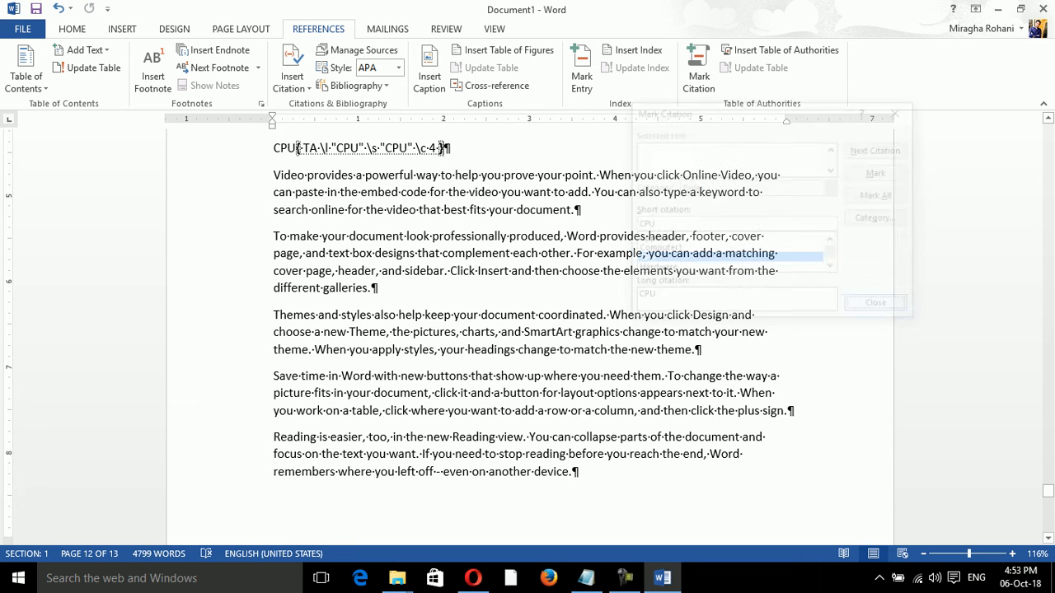
# - Update the Rules table of authorities at the end of the document
pyautogui.moveTo(1048, 491); pyautogui.dragTo(1048, 524)
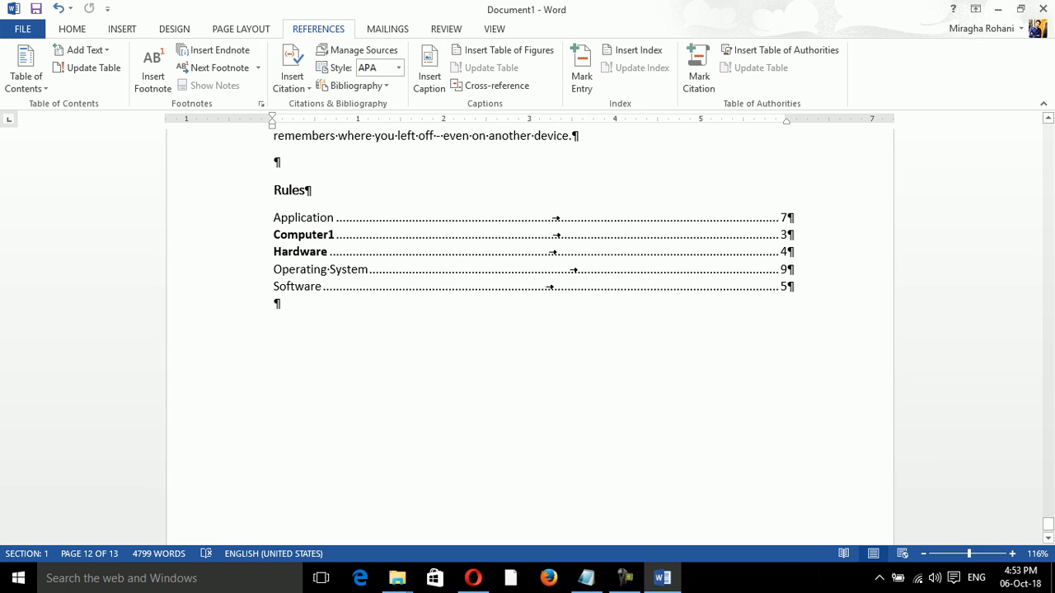
pyautogui.click(337, 235)
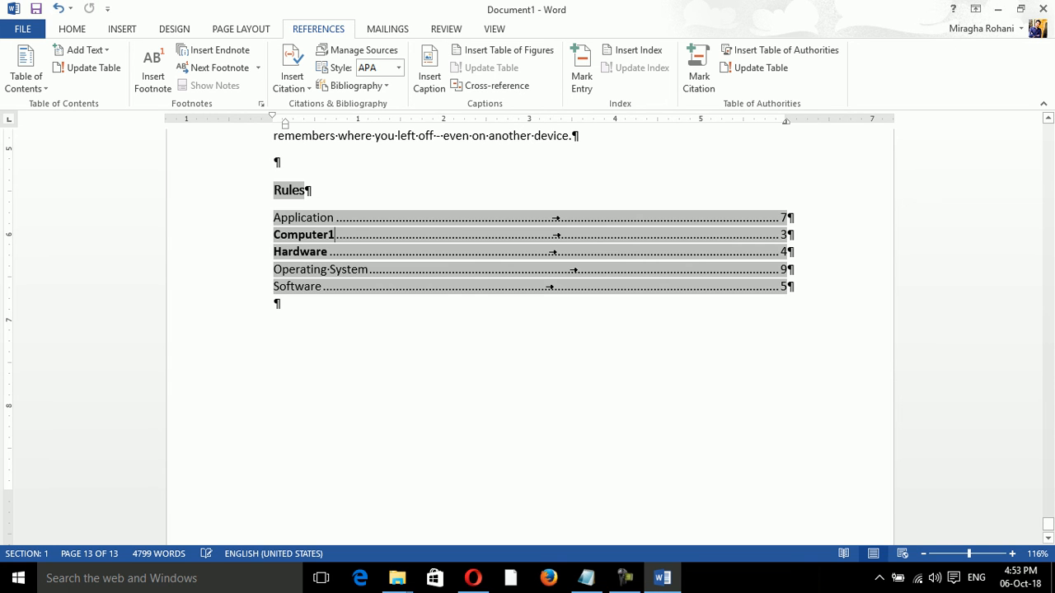
pyautogui.click(756, 68)
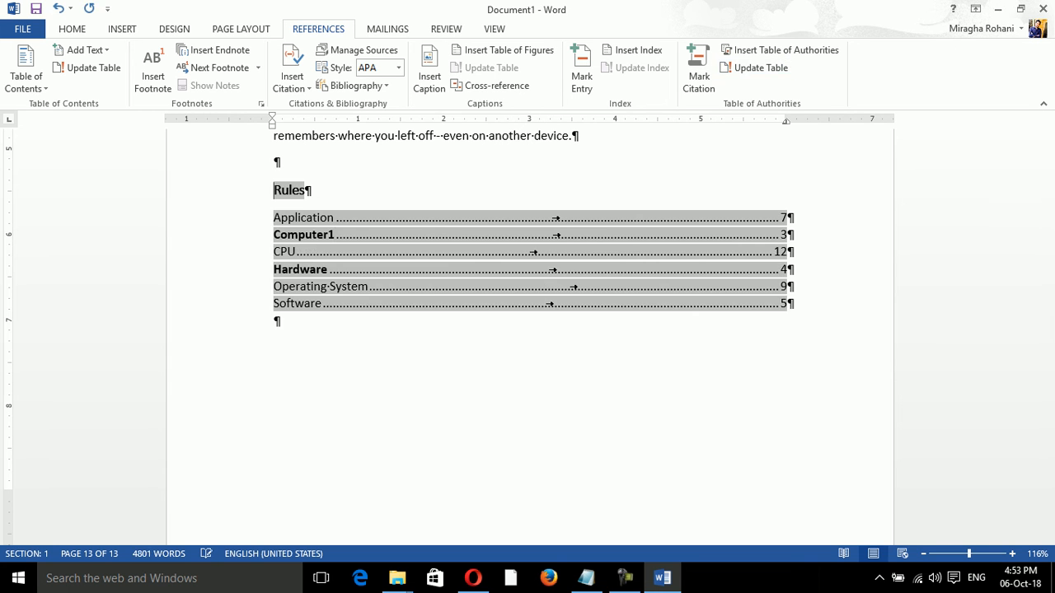
# - Hide the paragraph marks and field codes shown in the document
pyautogui.click(297, 252)
pyautogui.click(71, 28)
pyautogui.click(528, 56)
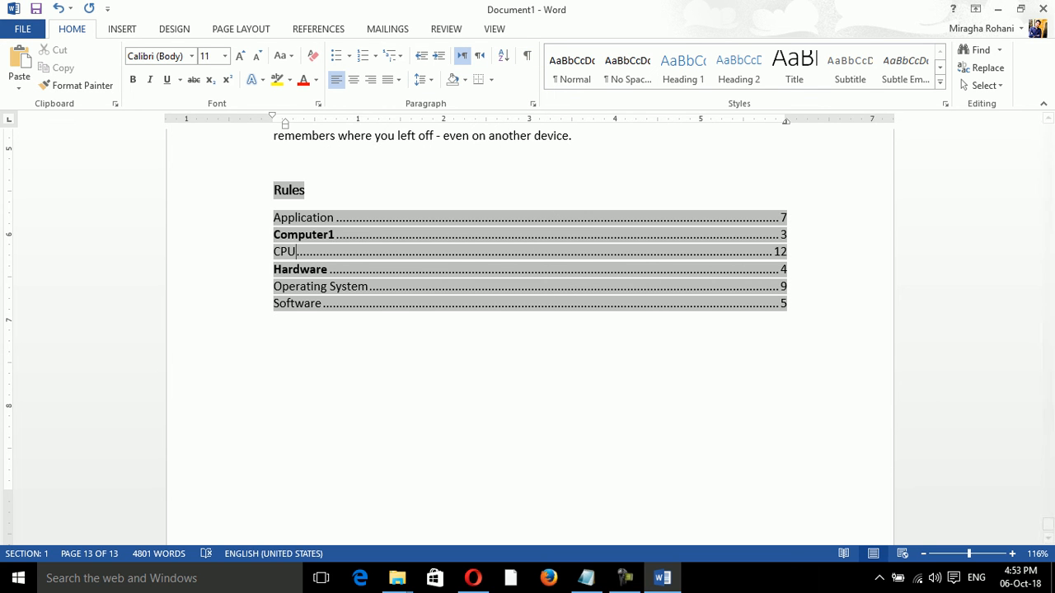
# - Open the table of authorities settings for the Rules category, choose the dashed tab leader and look through the preview
pyautogui.click(318, 29)
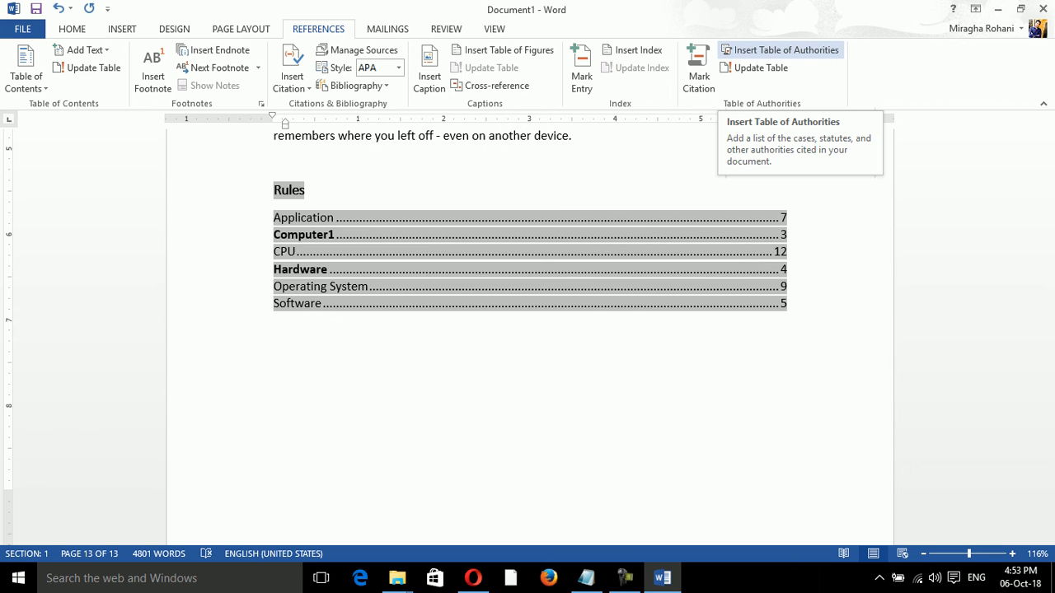
pyautogui.click(780, 51)
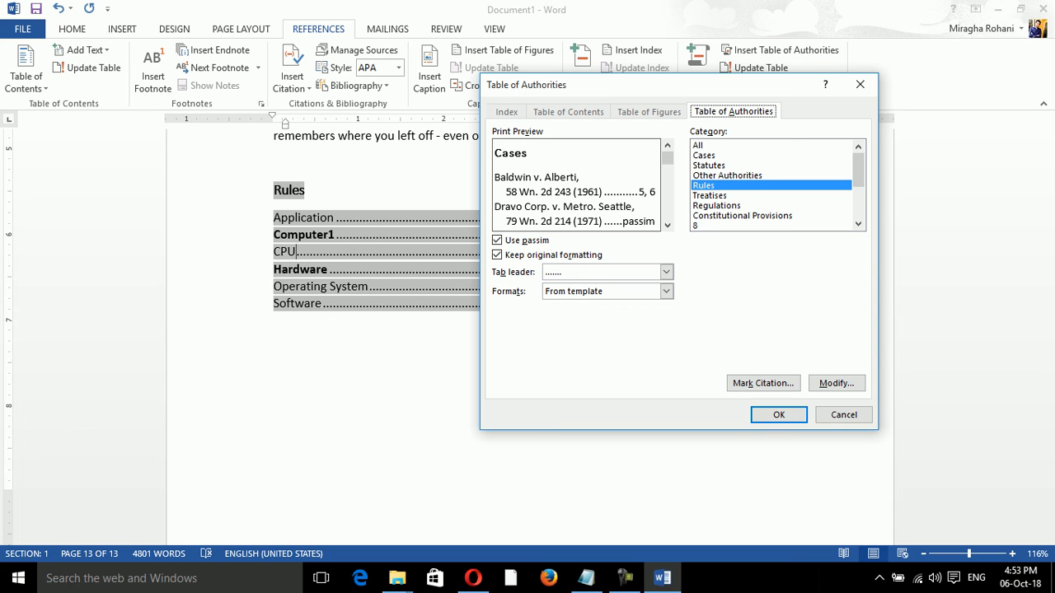
pyautogui.click(666, 272)
pyautogui.press('Down')
pyautogui.press('Down')
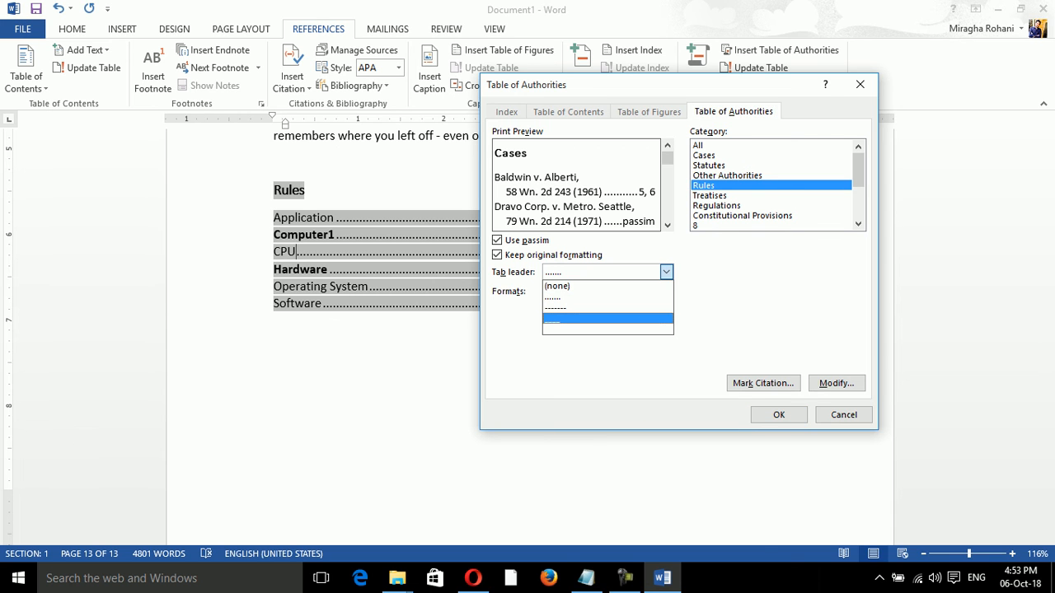
pyautogui.press('Up')
pyautogui.press('Return')
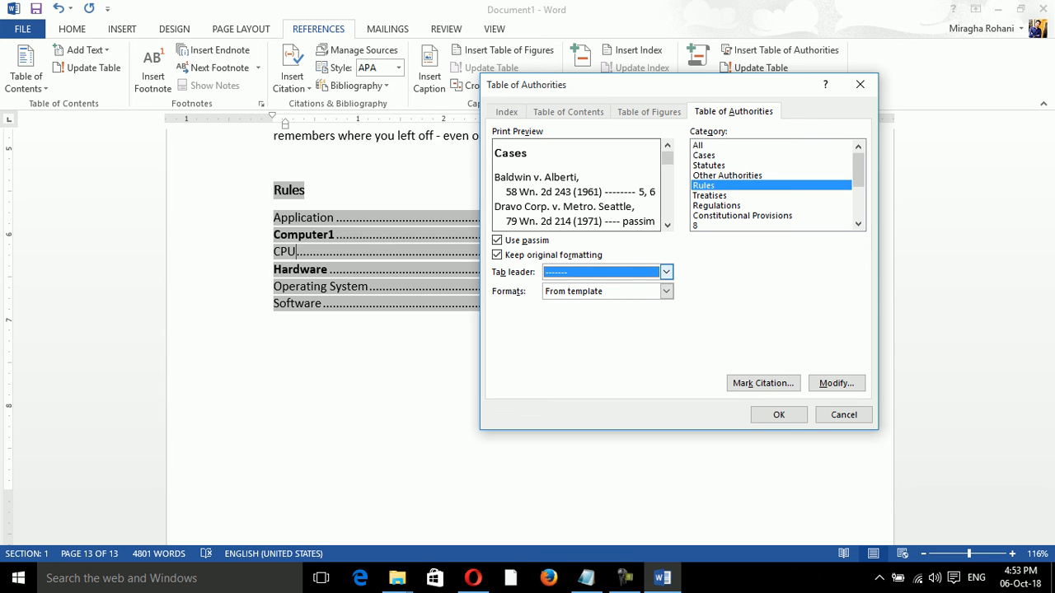
pyautogui.click(668, 225)
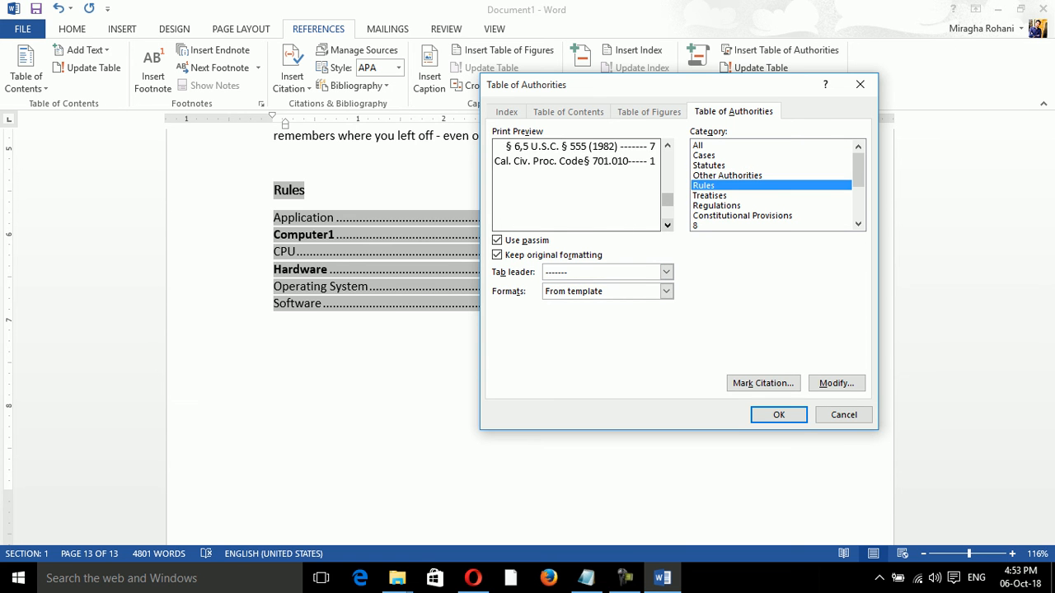
pyautogui.click(667, 146)
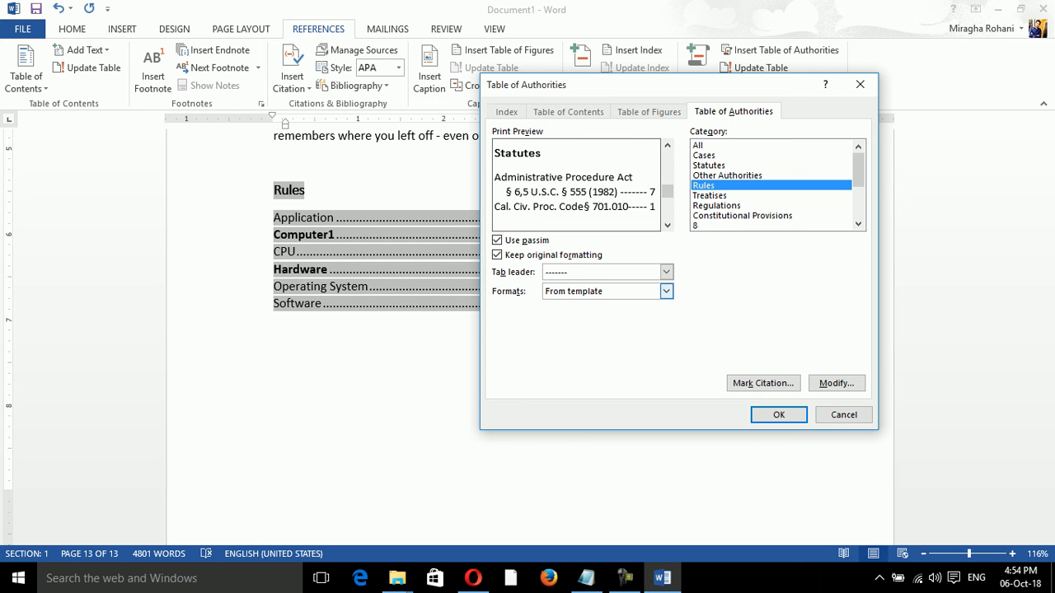
# - Apply the Distinctive format to the Rules table of authorities and replace the existing table with it
pyautogui.click(666, 291)
pyautogui.click(577, 319)
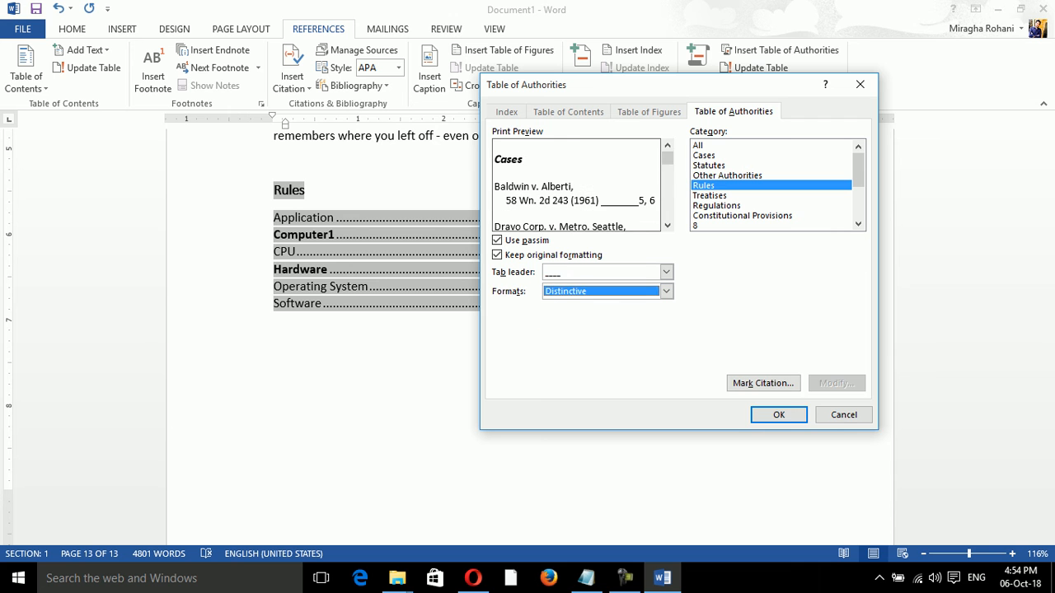
pyautogui.click(779, 414)
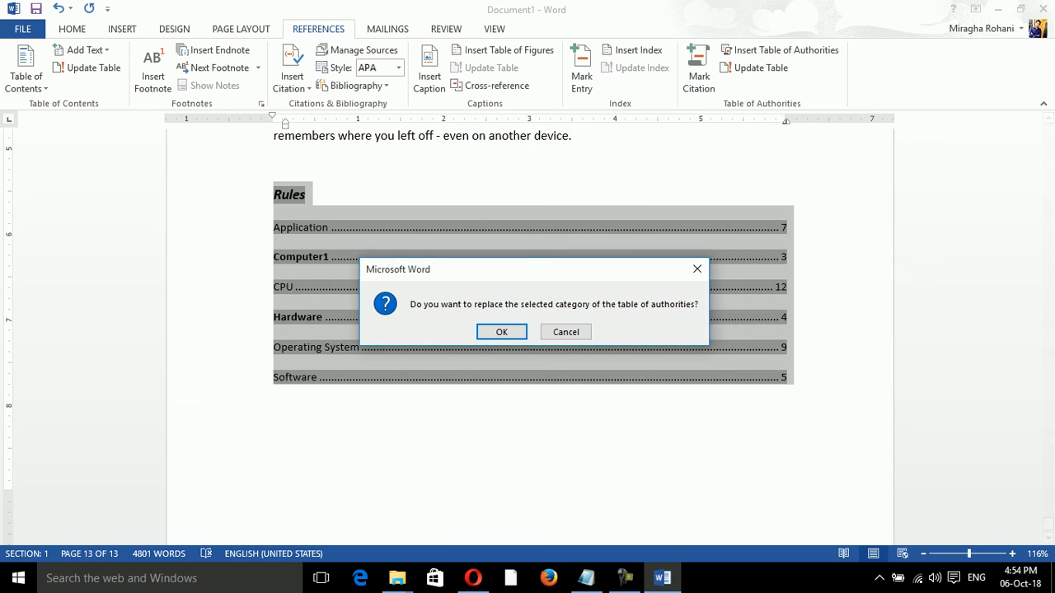
pyautogui.press('Return')
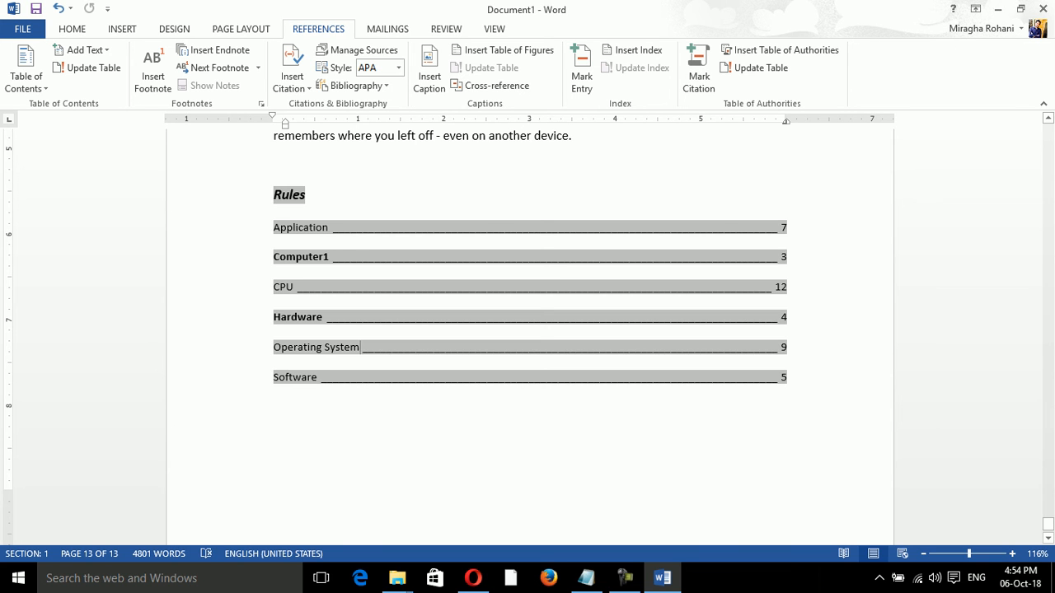
pyautogui.click(624, 577)
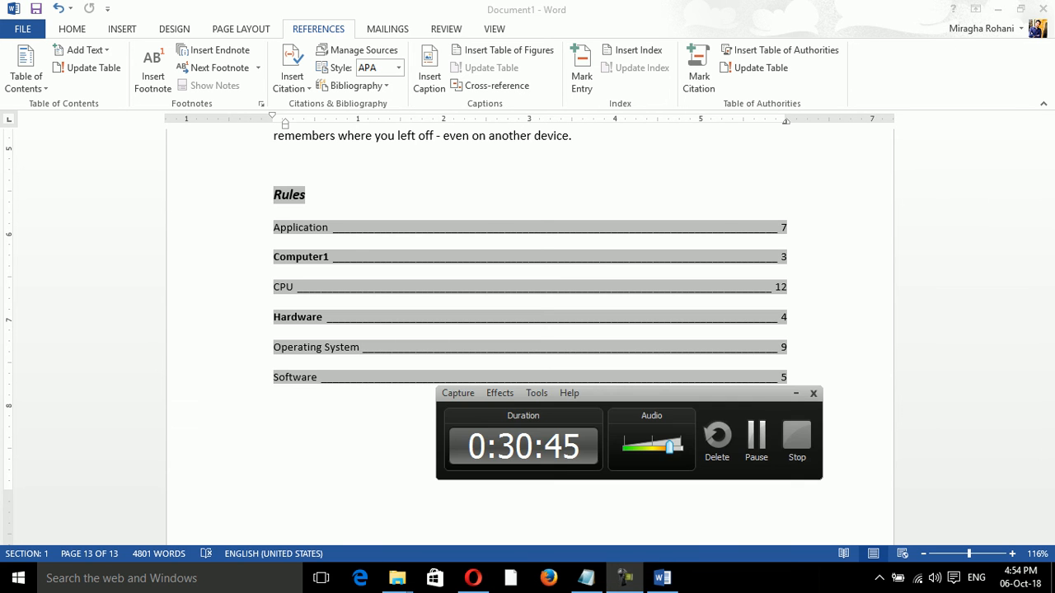